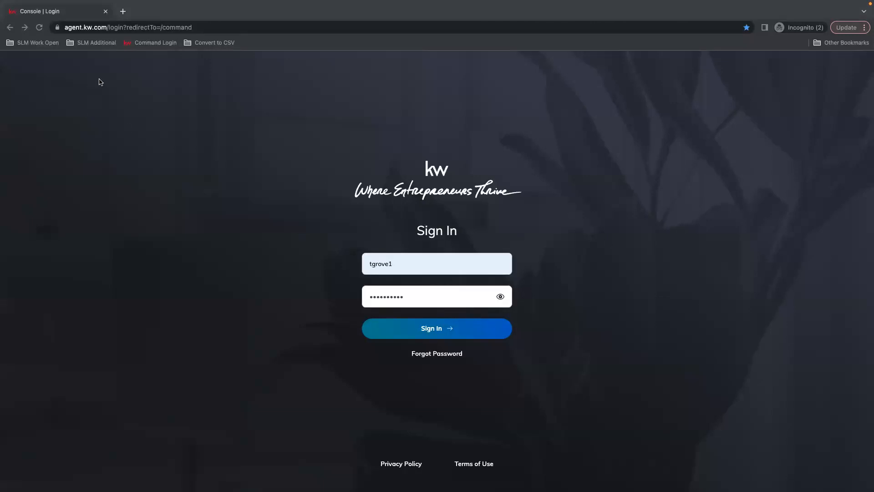
Step: Sign in to the KW Command console with the prefilled account credentials
click(470, 246)
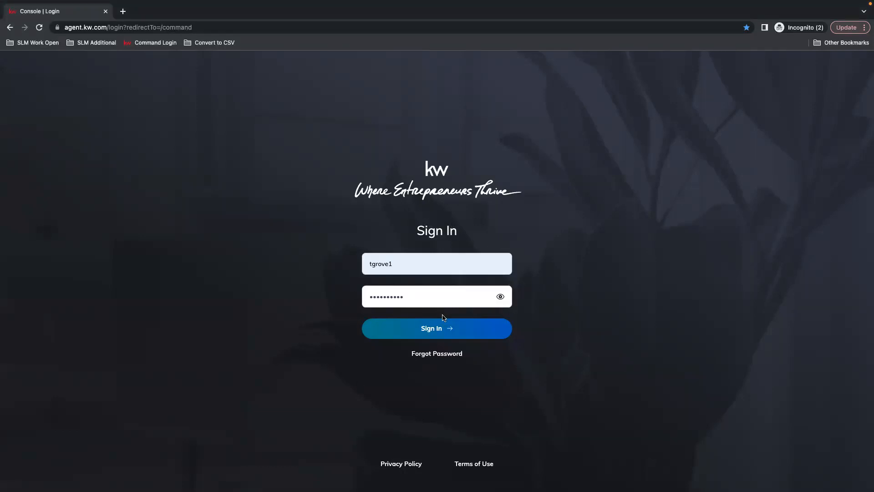
click(439, 329)
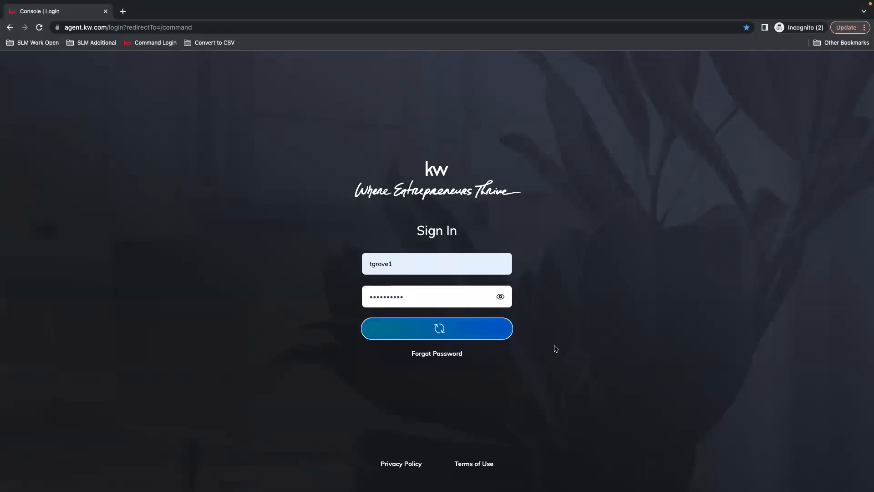
click(867, 27)
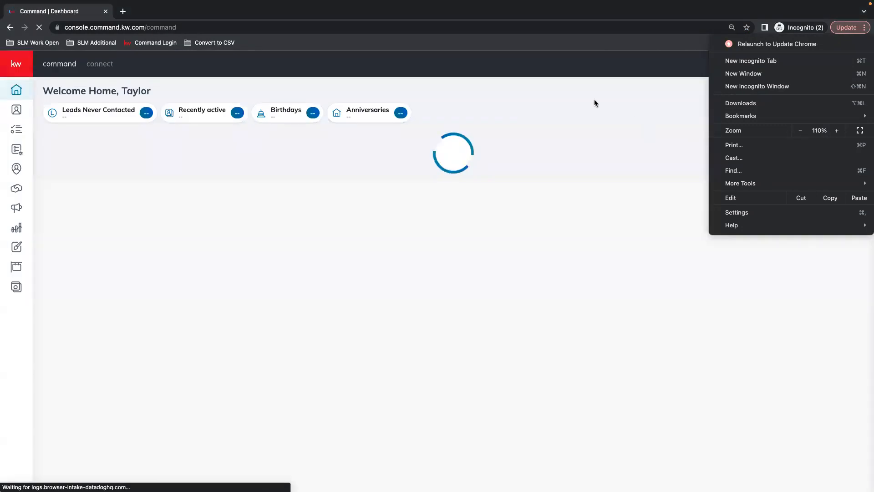
click(594, 103)
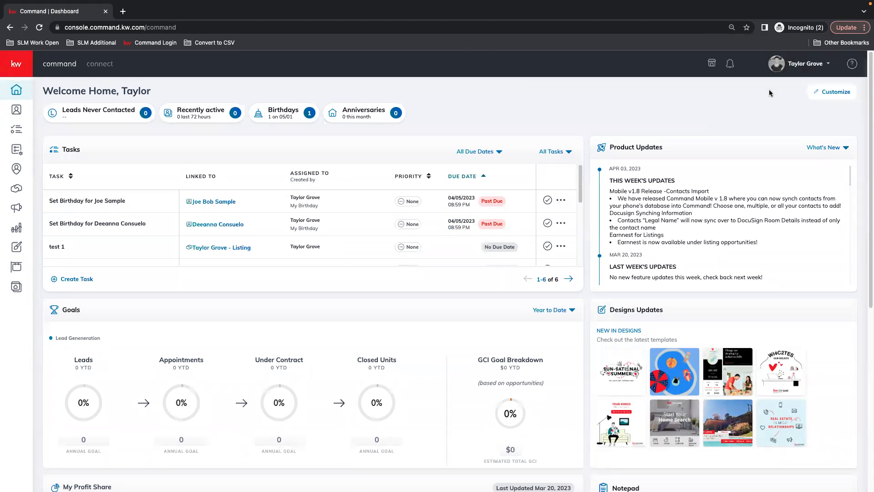
Step: Open account Settings and go to the Marketing Profile page under Connect Settings
click(802, 62)
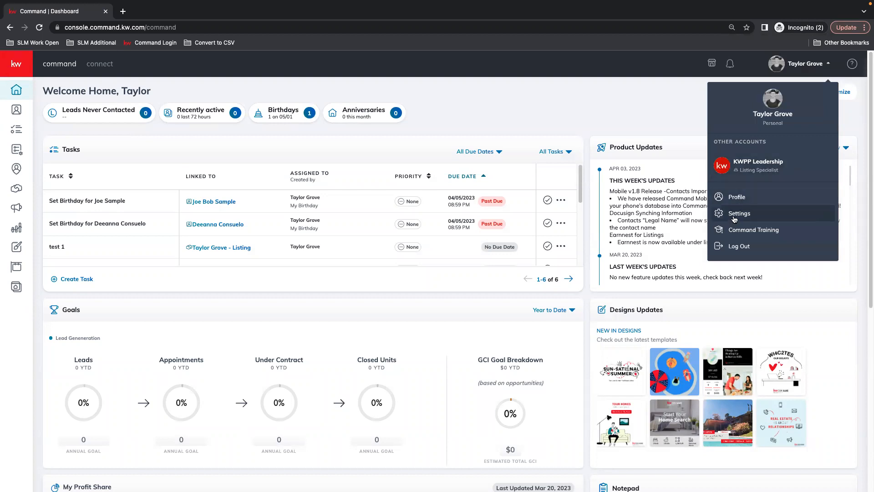
click(740, 213)
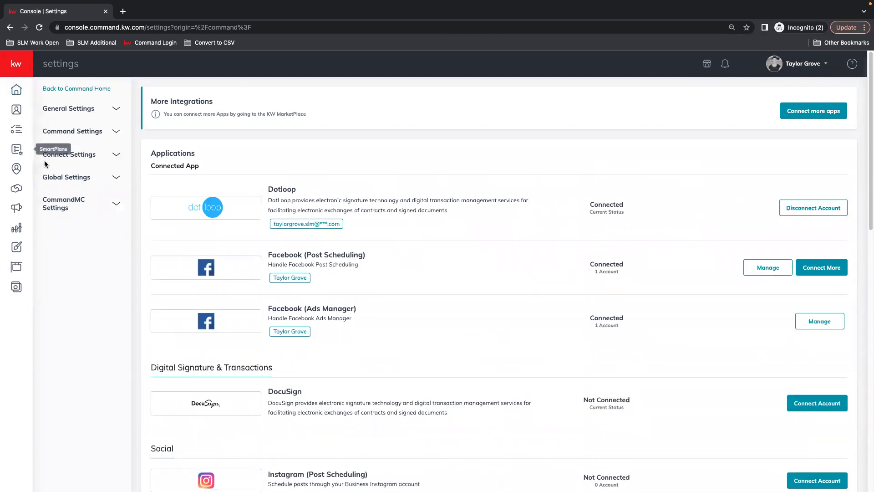
click(793, 66)
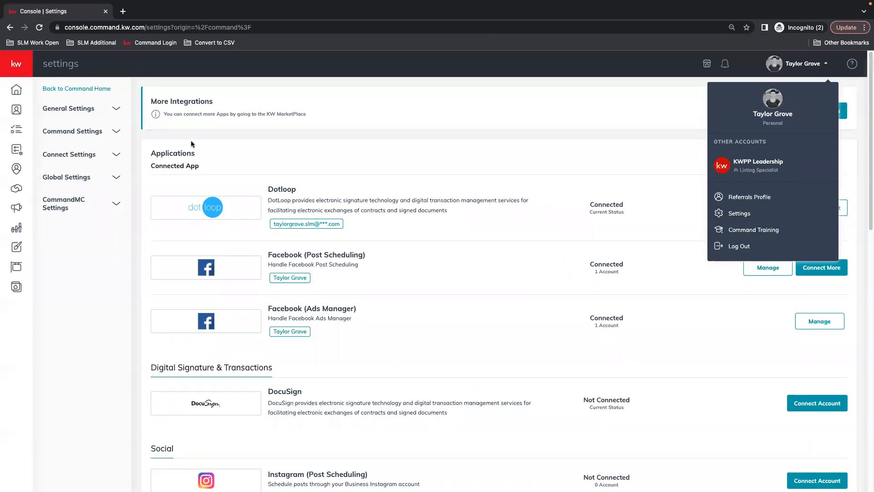
click(215, 135)
click(61, 157)
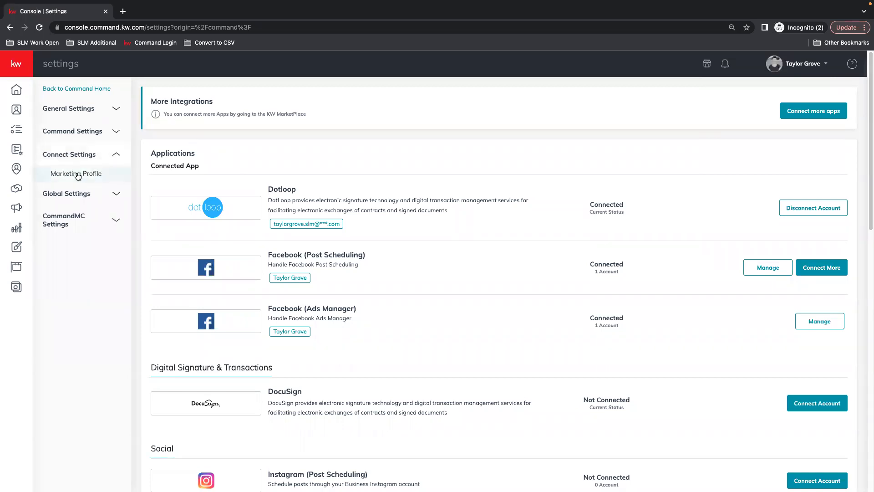
click(85, 175)
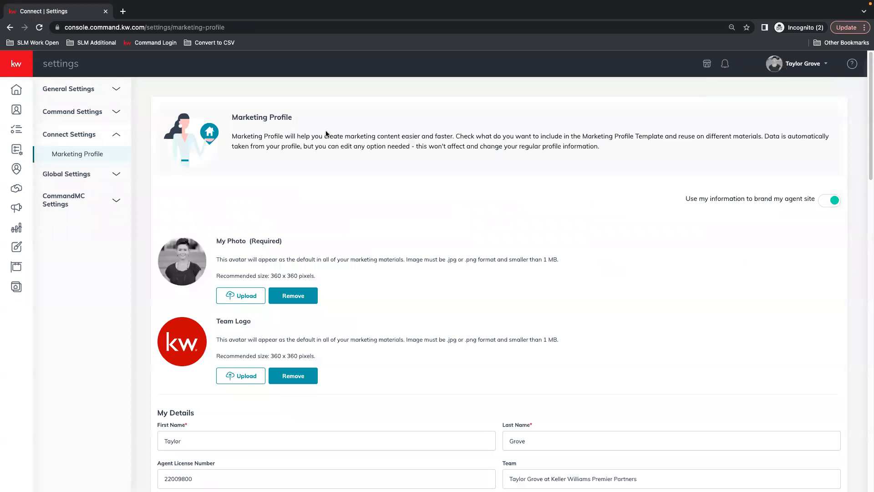
Step: Review the Marketing Profile fields: photos, details, bio, contact, brokerage and compliance sections
scroll(579, 209, down, 3)
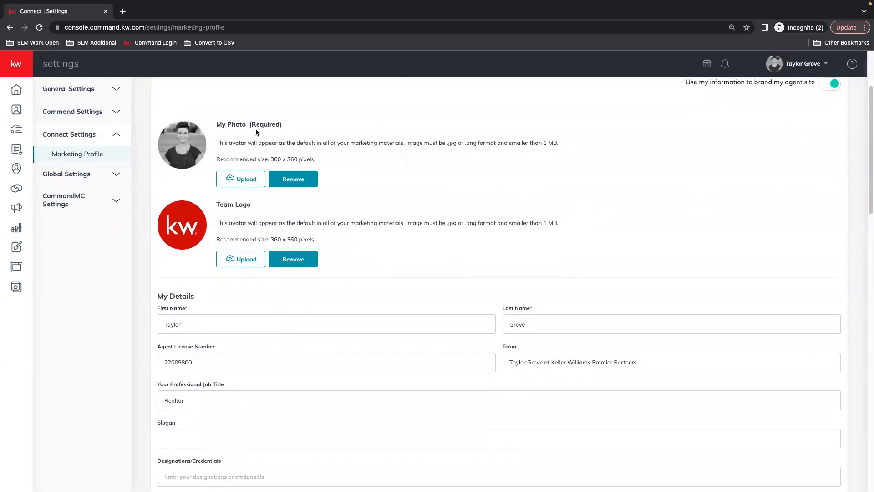
scroll(192, 226, down, 1)
scroll(336, 196, down, 1)
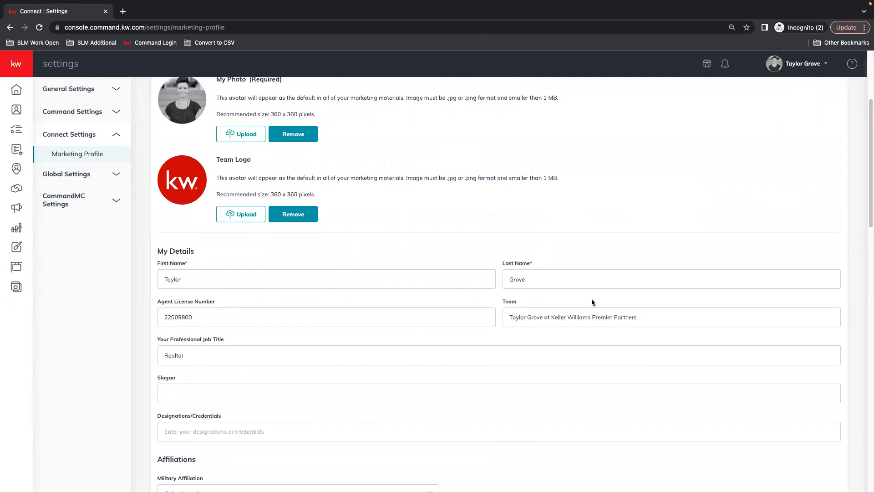
scroll(567, 409, down, 8)
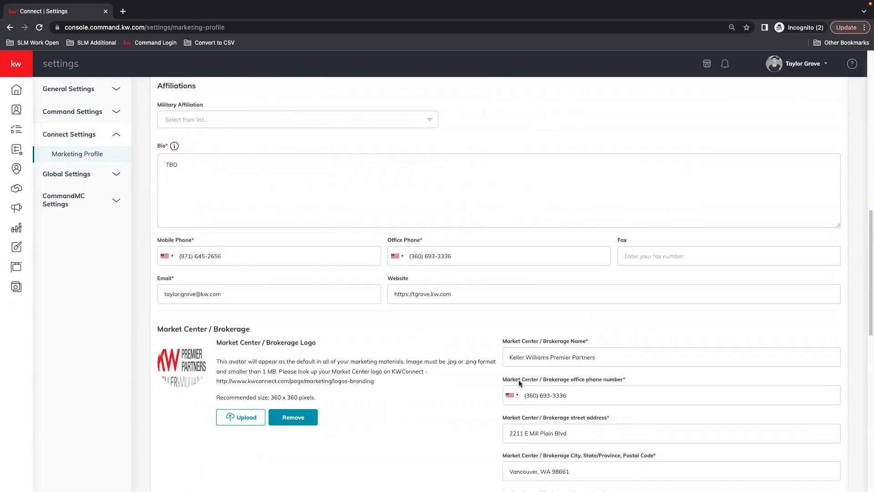
scroll(518, 372, down, 1)
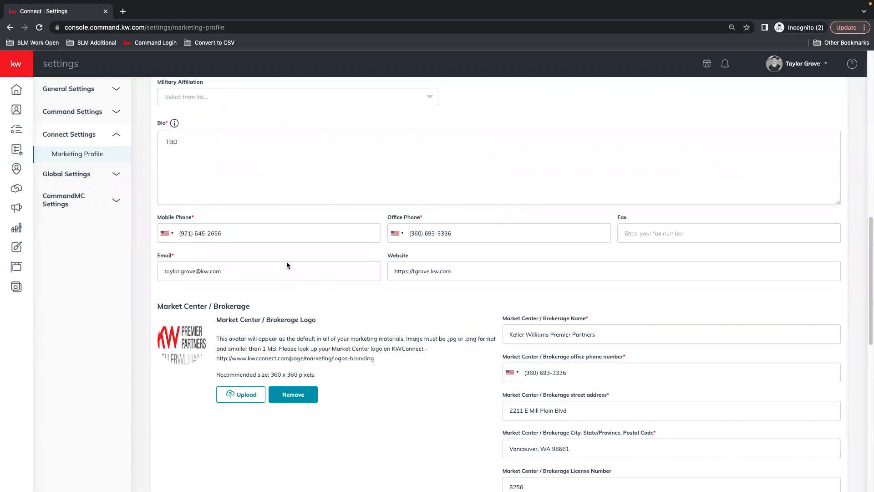
scroll(588, 113, up, 1)
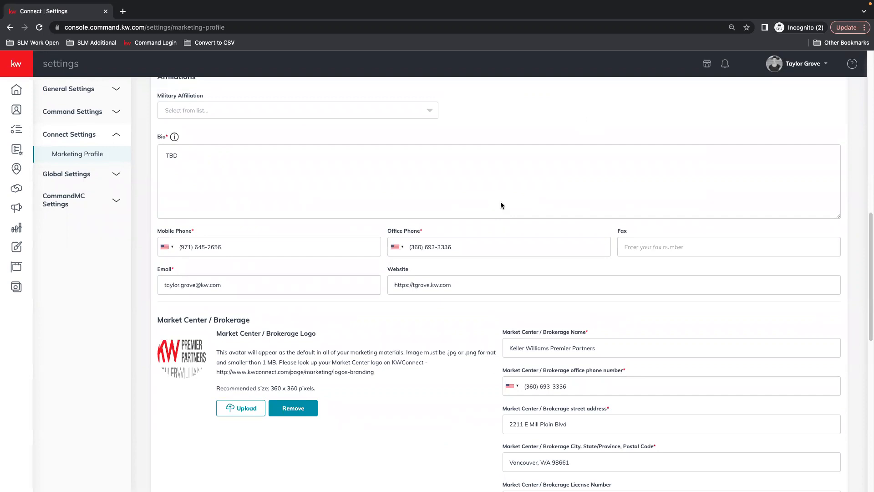
scroll(496, 196, up, 1)
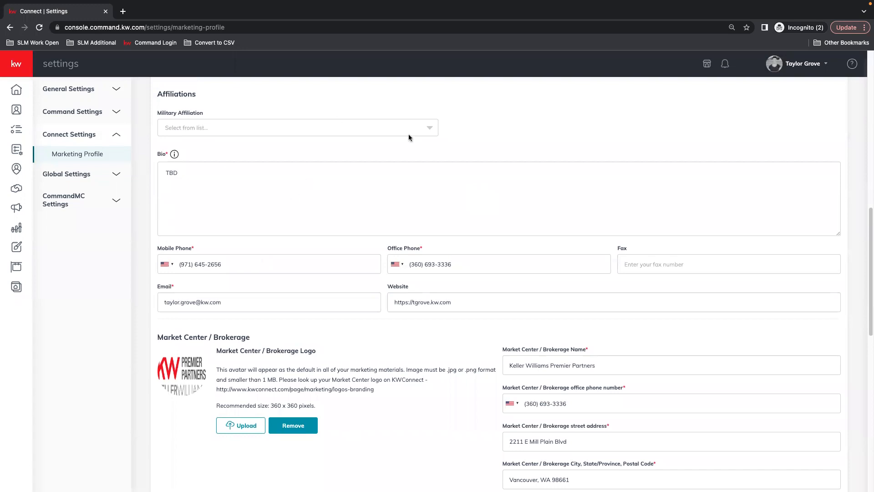
scroll(592, 283, down, 1)
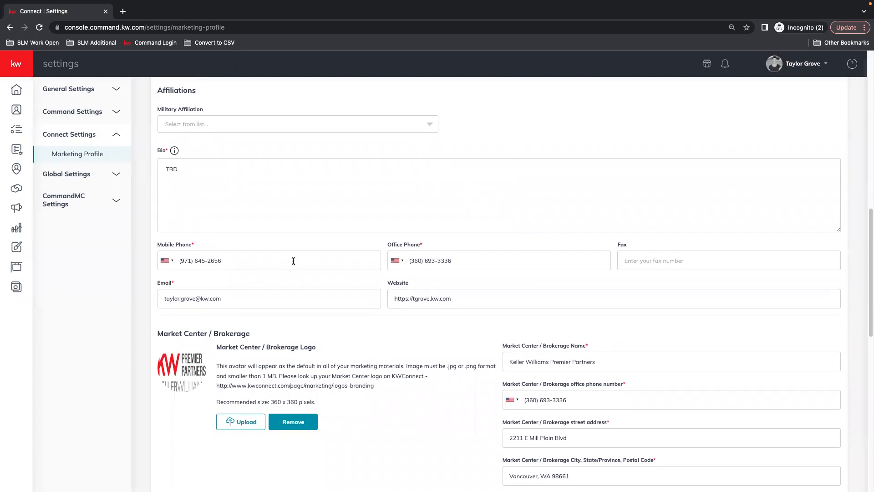
scroll(636, 272, down, 3)
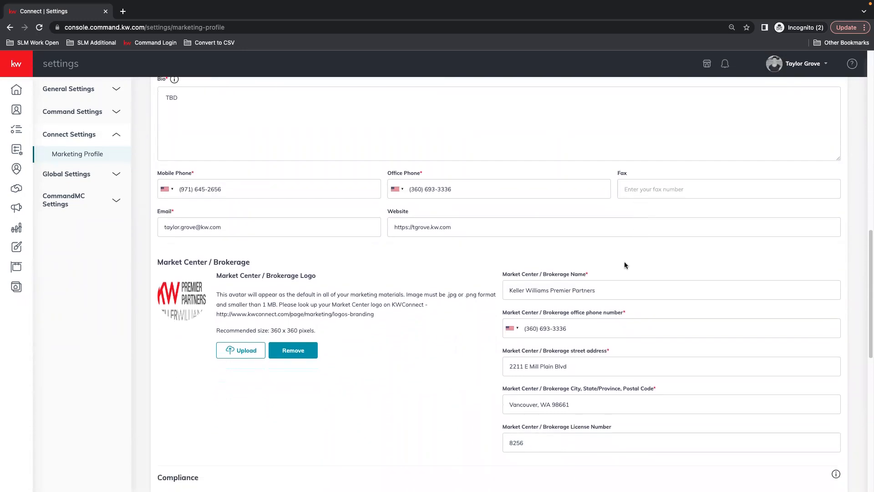
scroll(633, 260, down, 3)
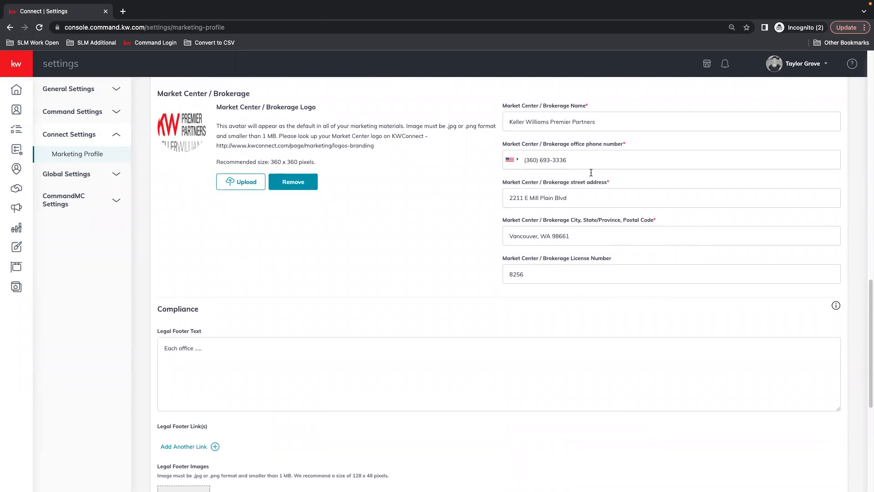
scroll(329, 252, down, 1)
scroll(330, 255, down, 2)
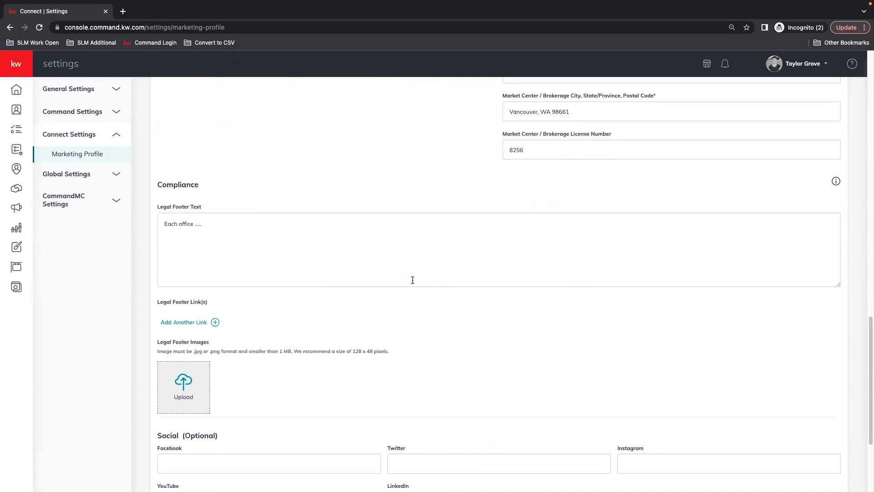
Step: Save the Marketing Profile and close the confirmation dialog
click(250, 252)
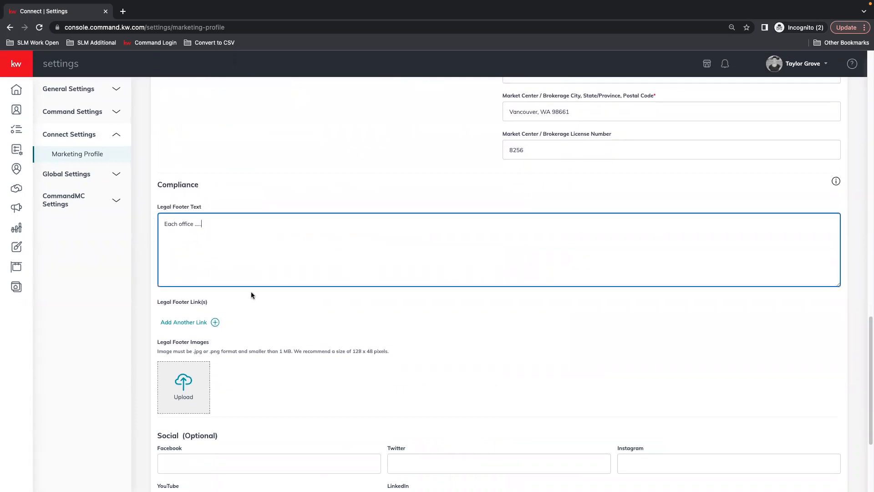
scroll(250, 291, down, 2)
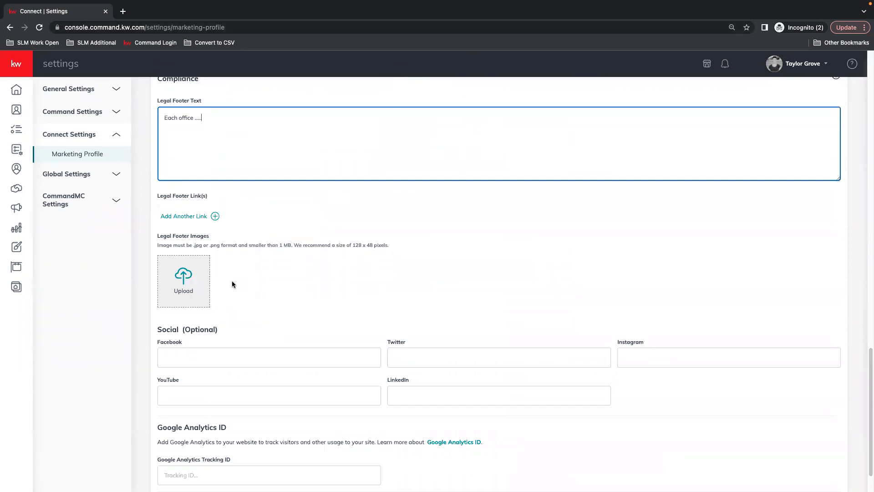
scroll(373, 278, down, 1)
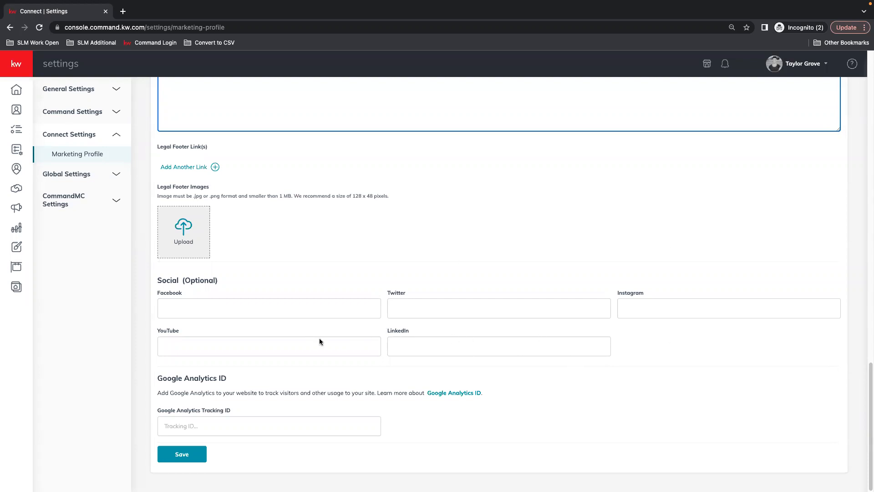
click(187, 455)
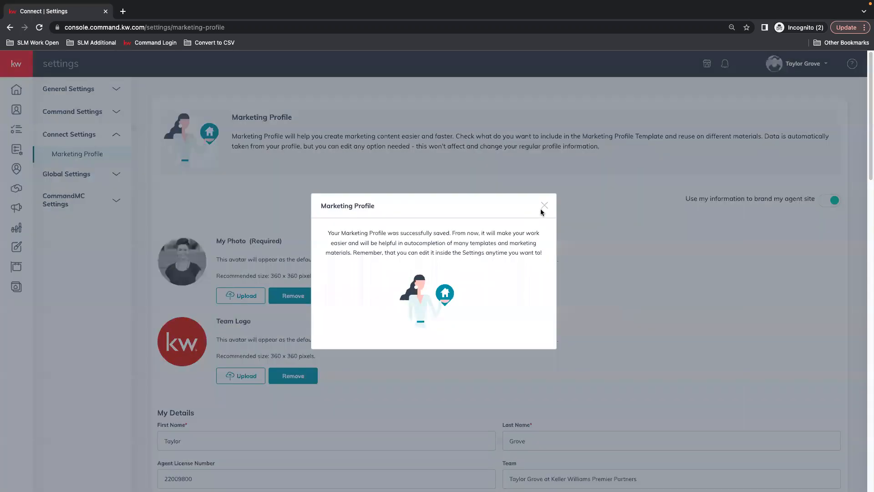
click(544, 205)
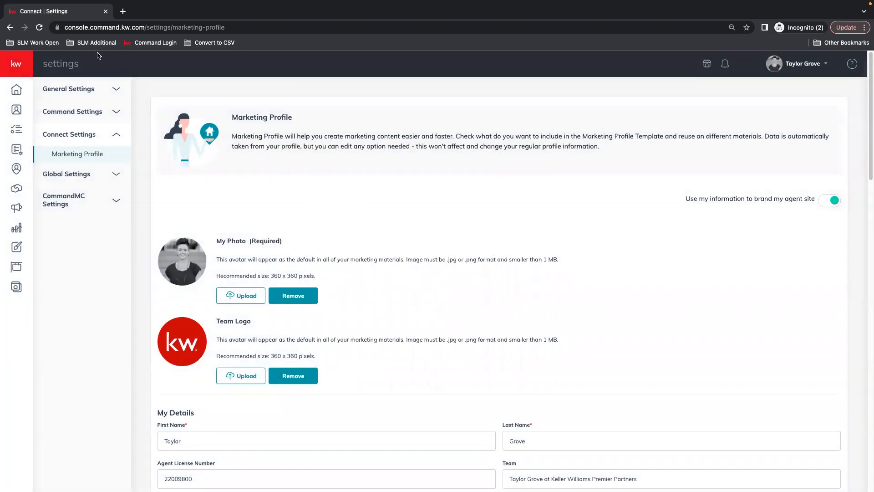
Step: Go to Designs and start creating a new Print design
click(10, 67)
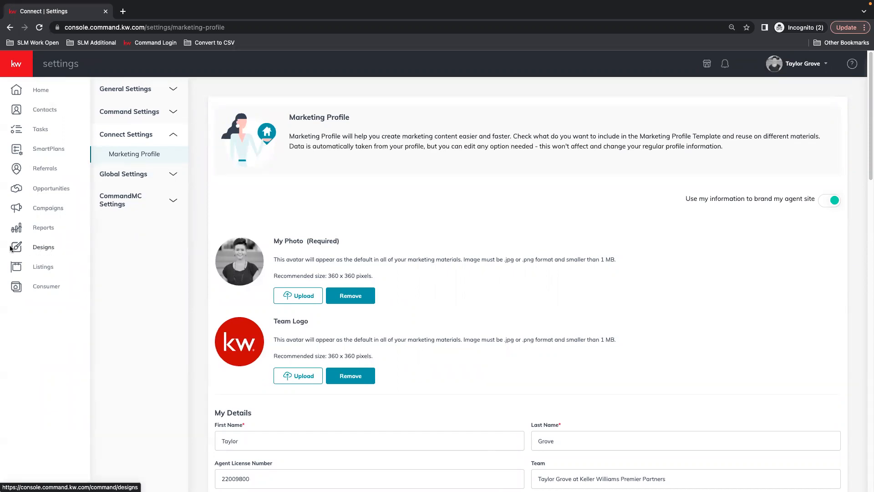
click(48, 248)
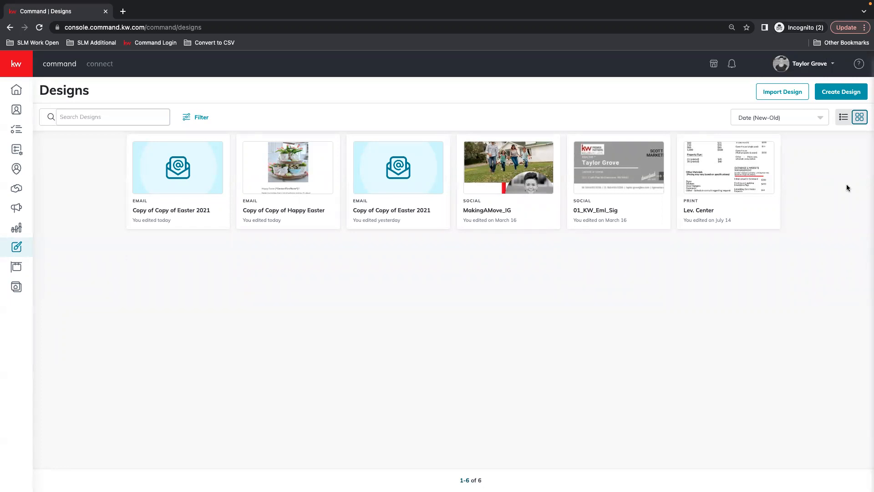
click(843, 94)
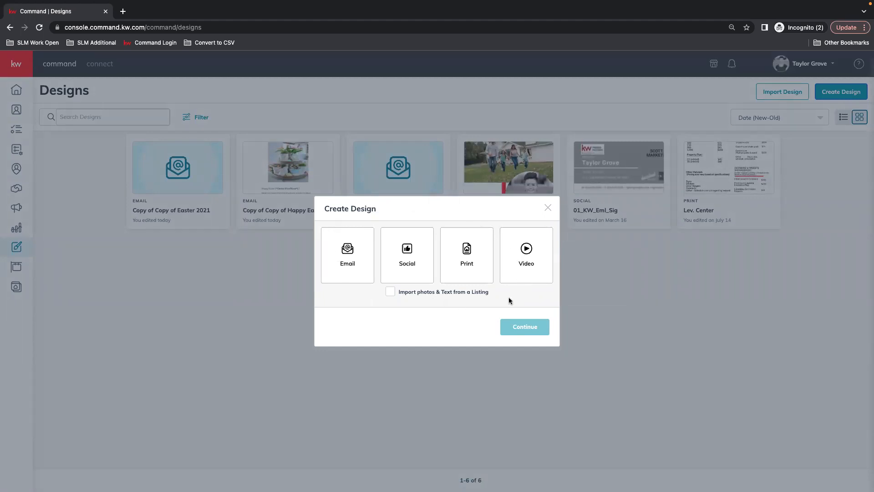
click(476, 276)
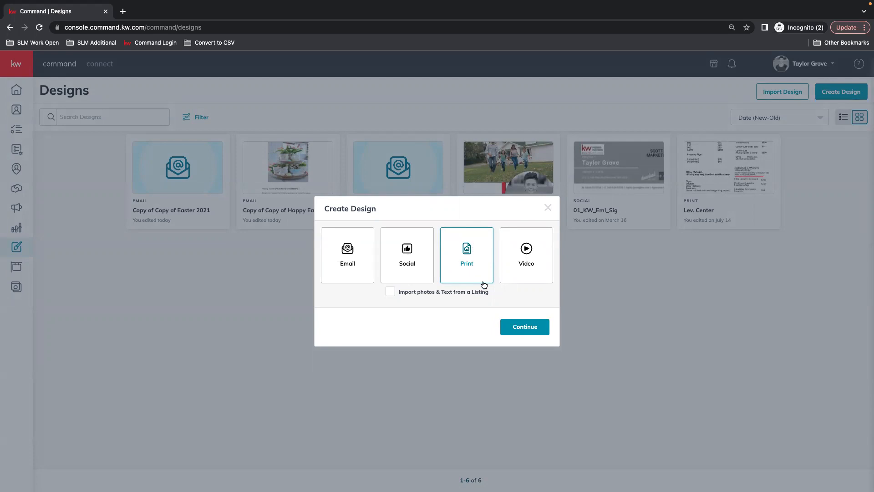
click(524, 327)
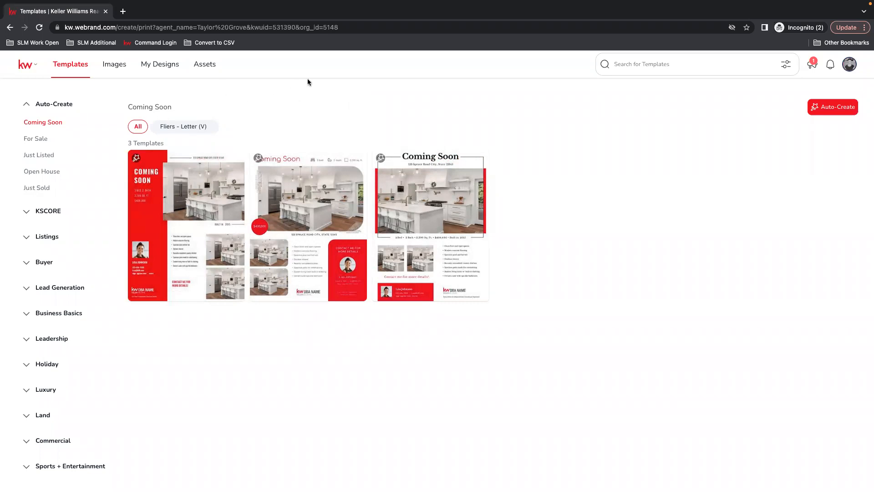
Step: Open the Assets section and browse the Web Fonts list, closing it without adding any font
click(204, 65)
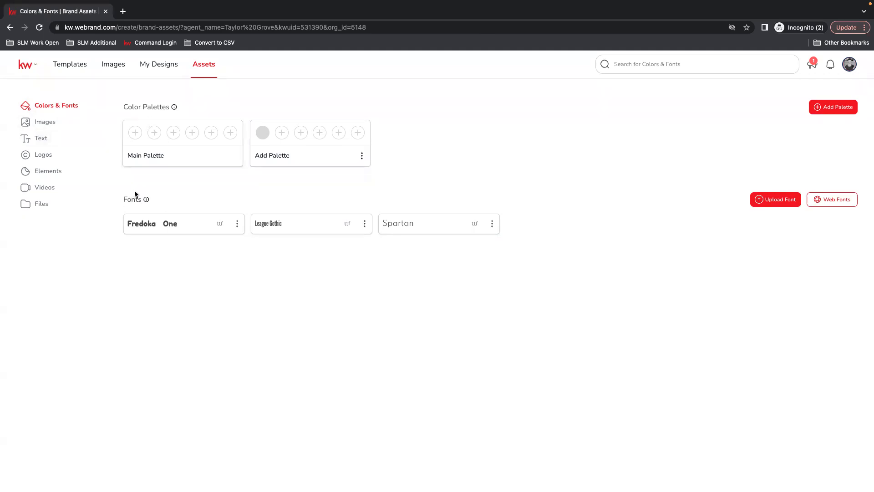
click(841, 200)
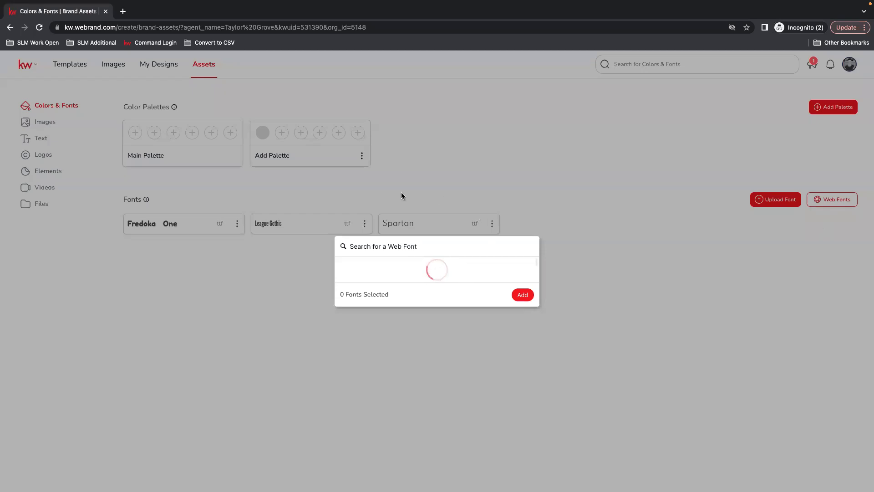
scroll(437, 272, down, 1)
scroll(437, 271, down, 3)
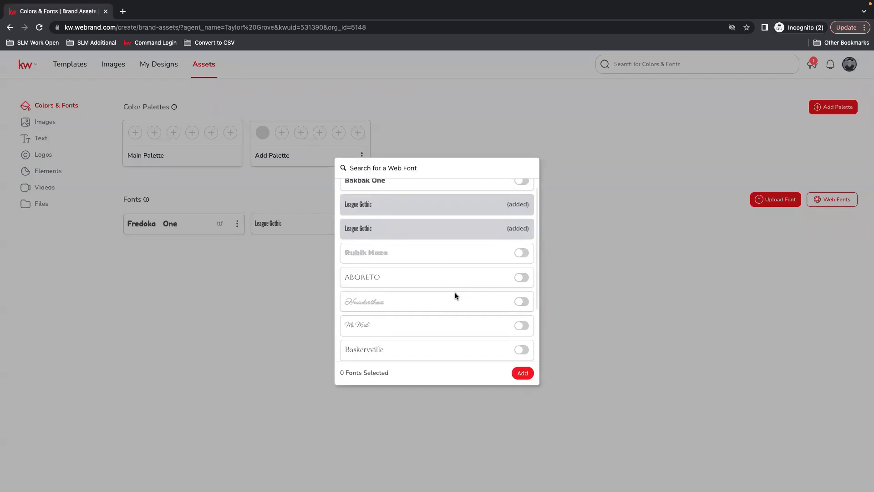
scroll(471, 304, down, 10)
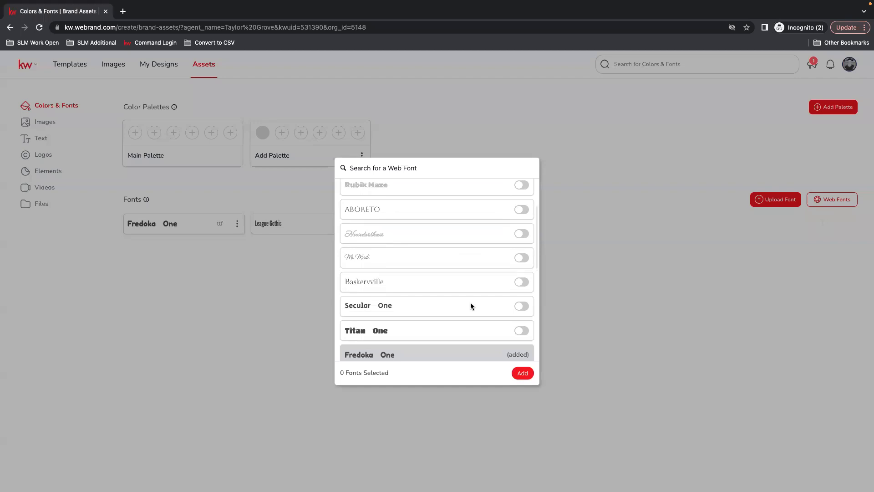
scroll(471, 303, down, 10)
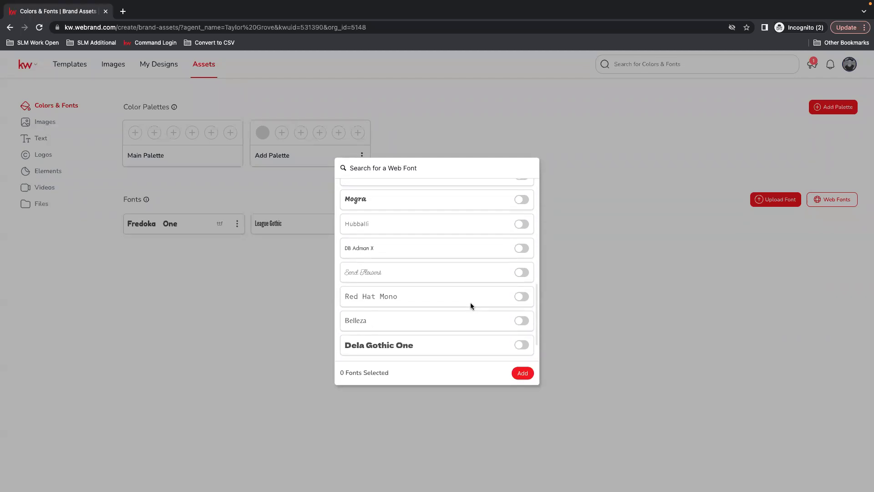
scroll(472, 306, down, 15)
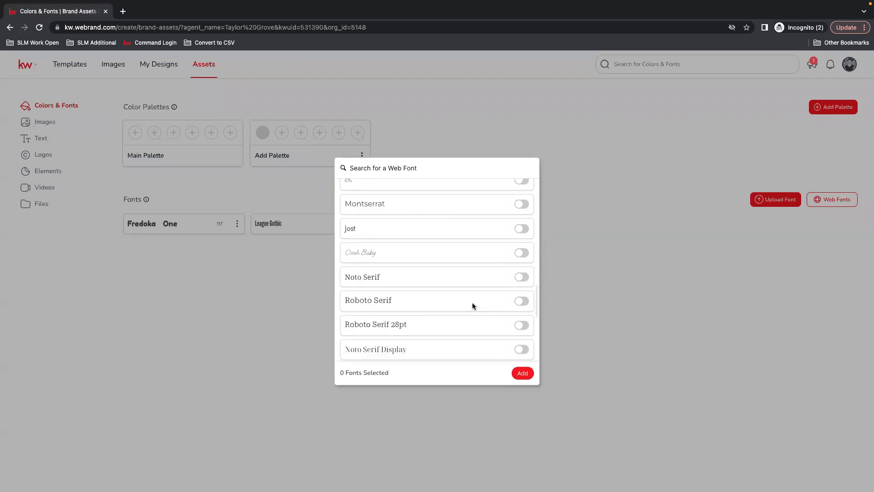
scroll(461, 297, down, 10)
scroll(454, 336, down, 2)
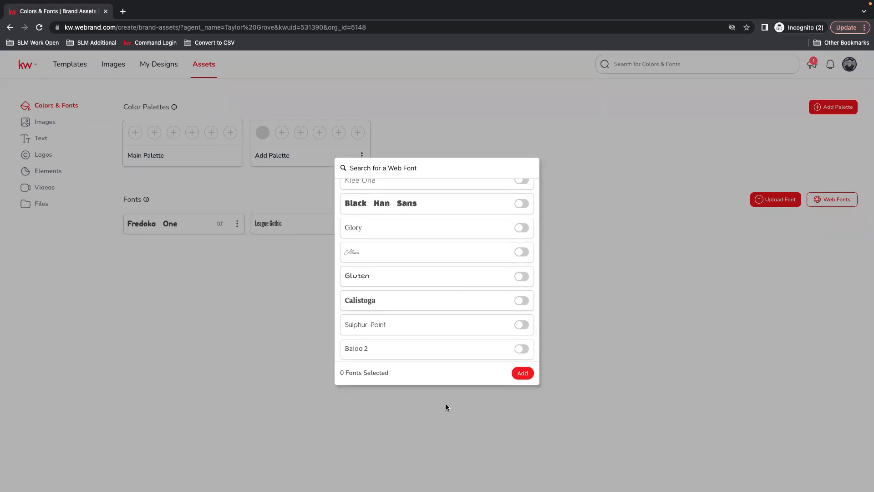
click(509, 406)
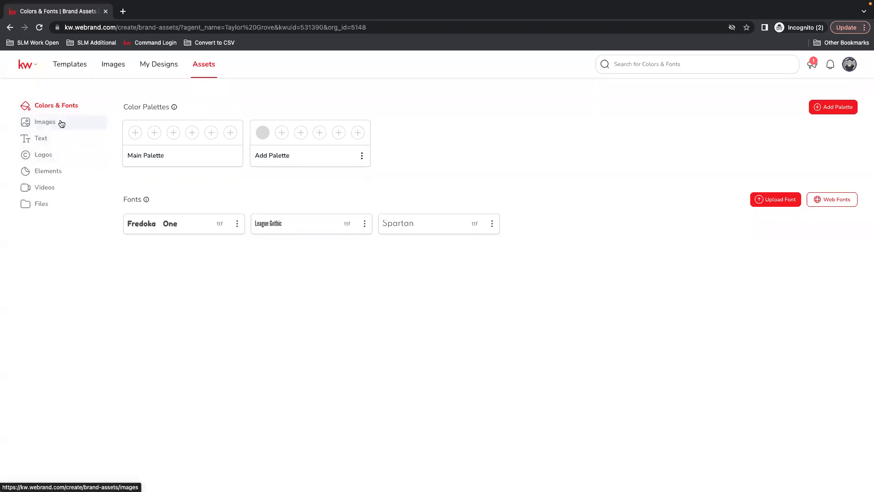
Step: Look through the Images and Text asset pages and the Add Text label options, closing the Other text dialog unsaved
click(40, 125)
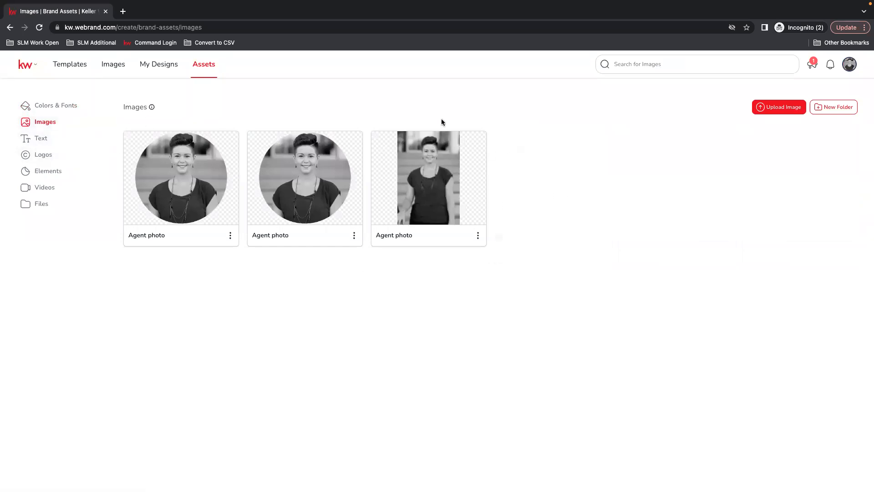
click(40, 138)
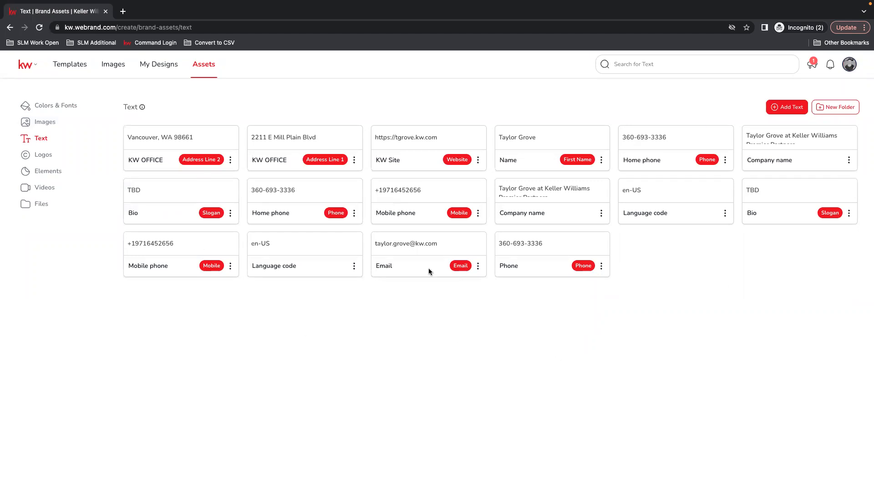
click(787, 108)
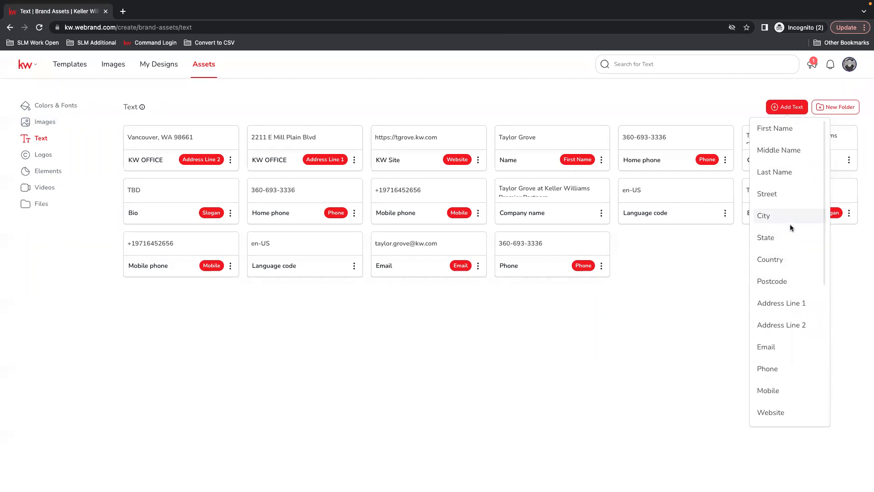
scroll(786, 319, down, 1)
scroll(797, 379, down, 2)
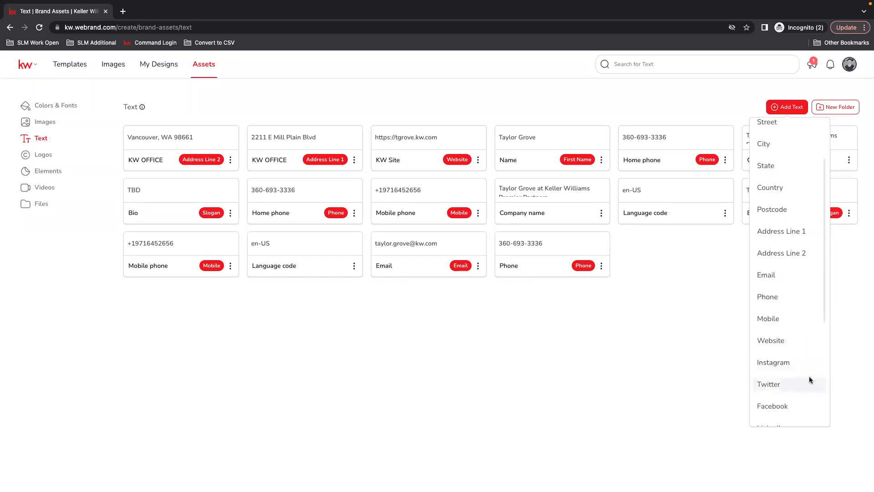
scroll(797, 305, down, 2)
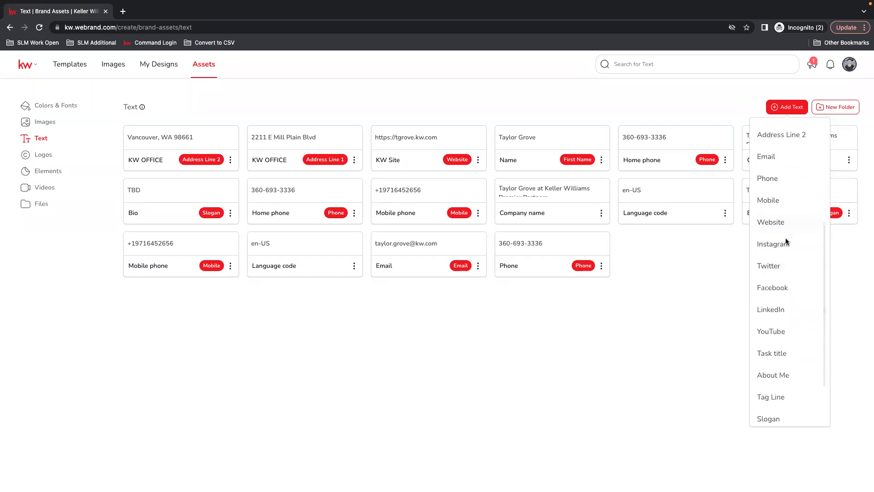
scroll(788, 310, down, 1)
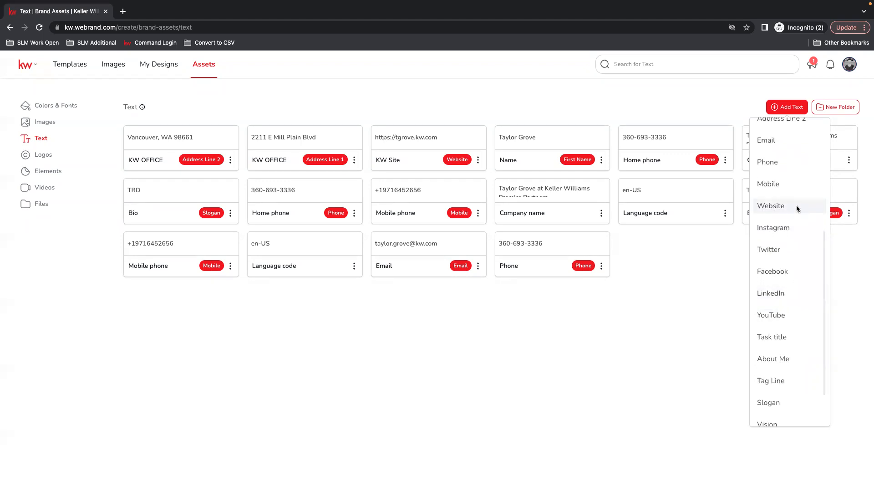
scroll(807, 300, down, 1)
scroll(807, 299, down, 1)
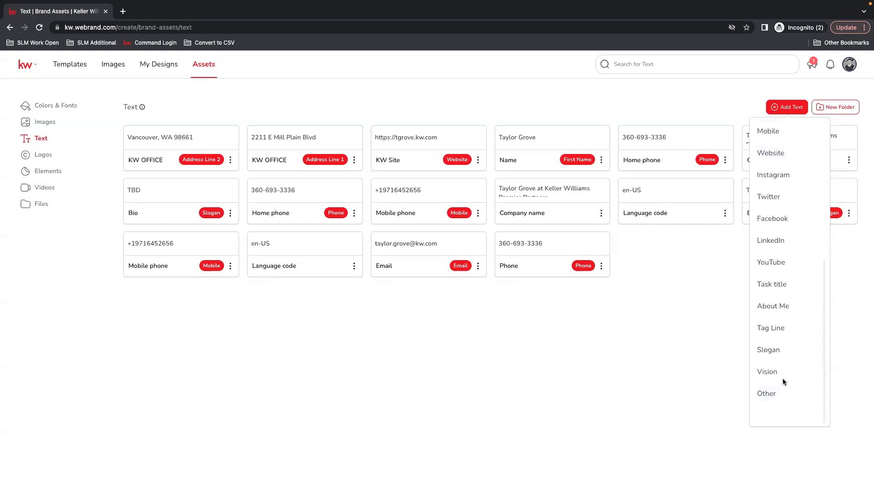
click(766, 394)
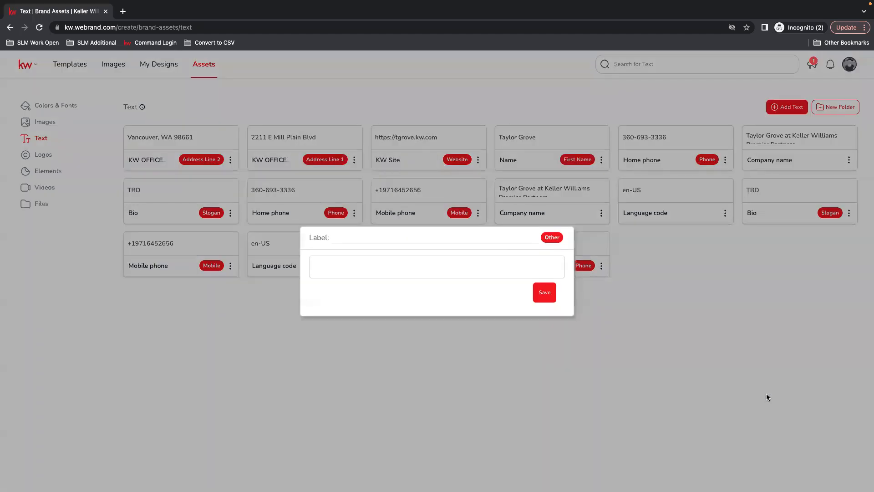
click(391, 266)
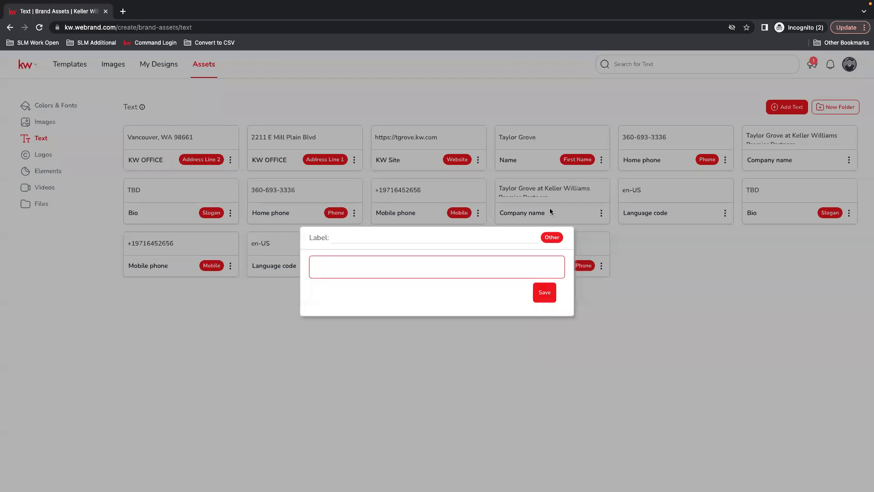
click(573, 387)
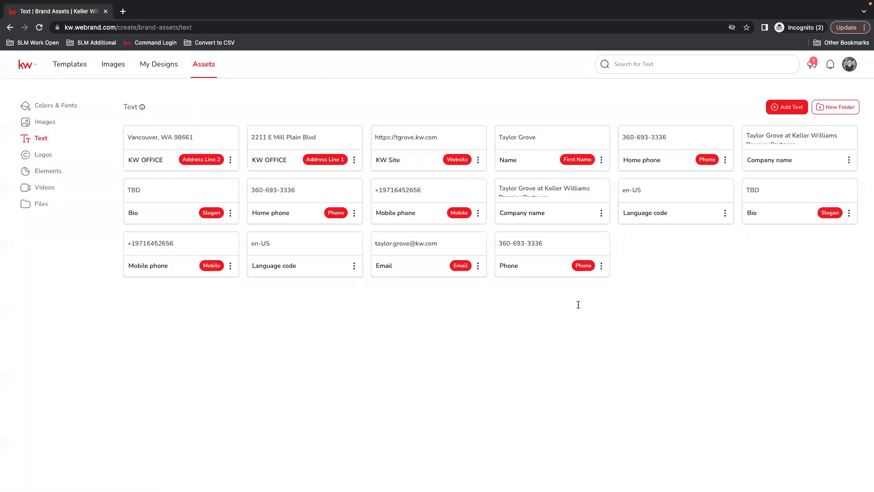
Step: Upload SLM LOGO.png from the device as a new logo in the Logos assets
click(44, 156)
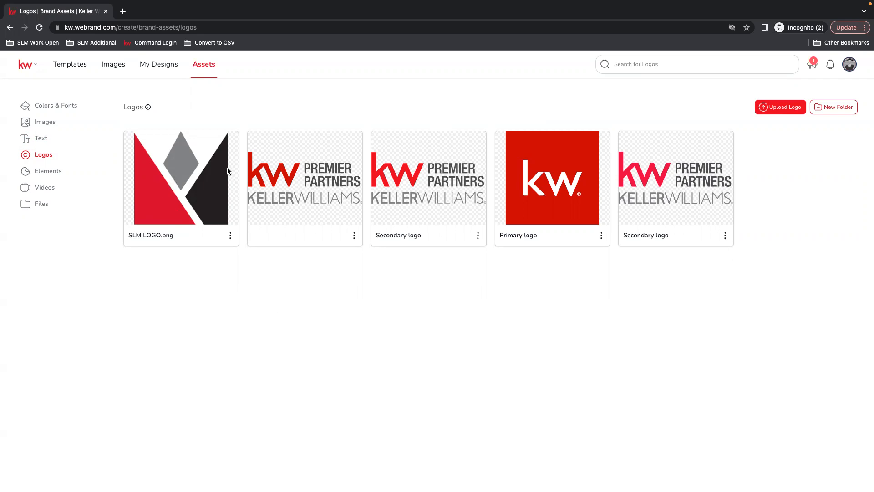
click(779, 108)
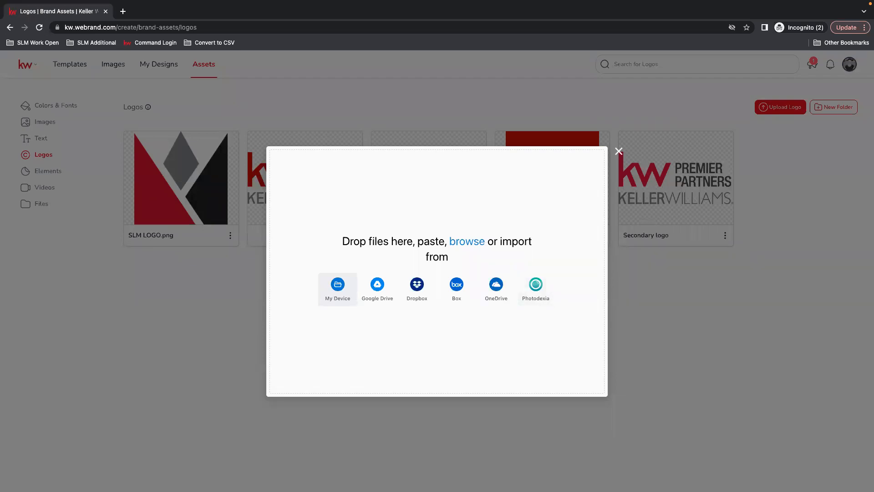
drag(849, 144, 473, 246)
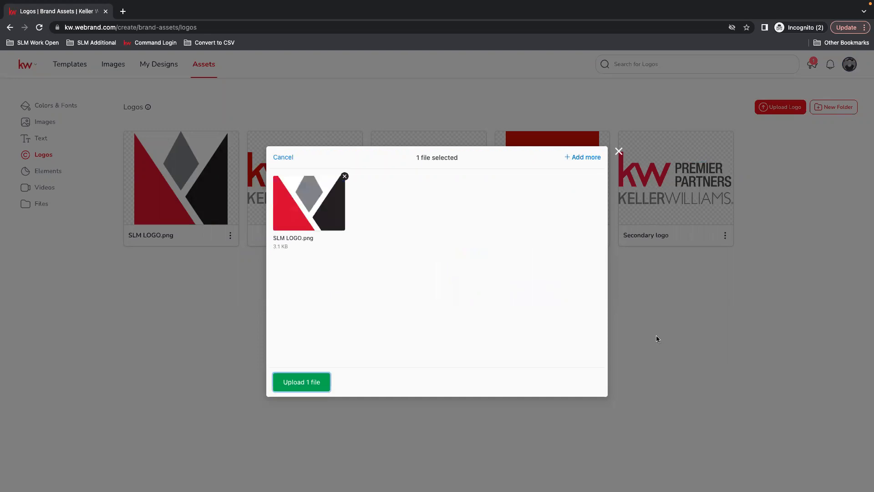
click(288, 376)
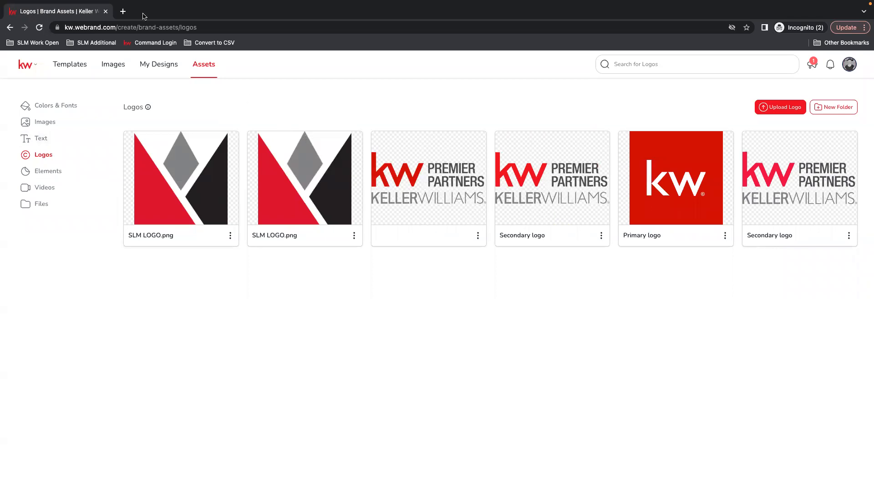
Step: Open a new browser tab and sign in to the Keller Williams account with the username and account password
click(122, 12)
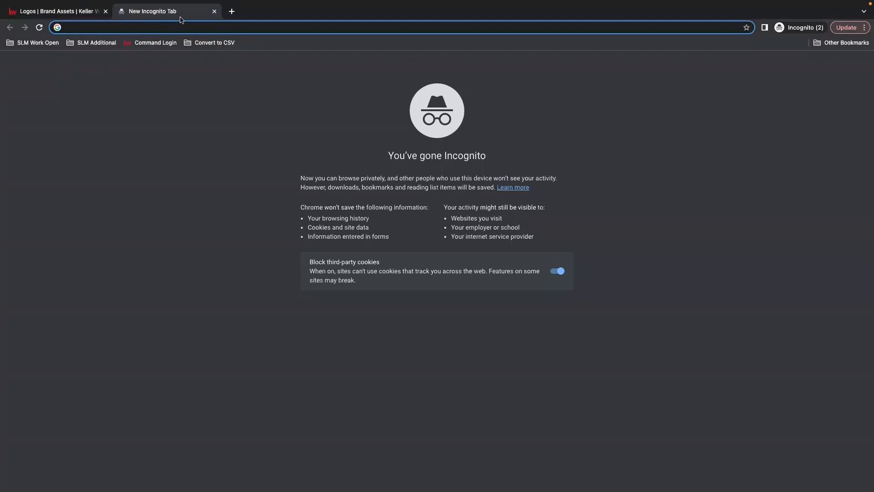
text(my)
key(Return)
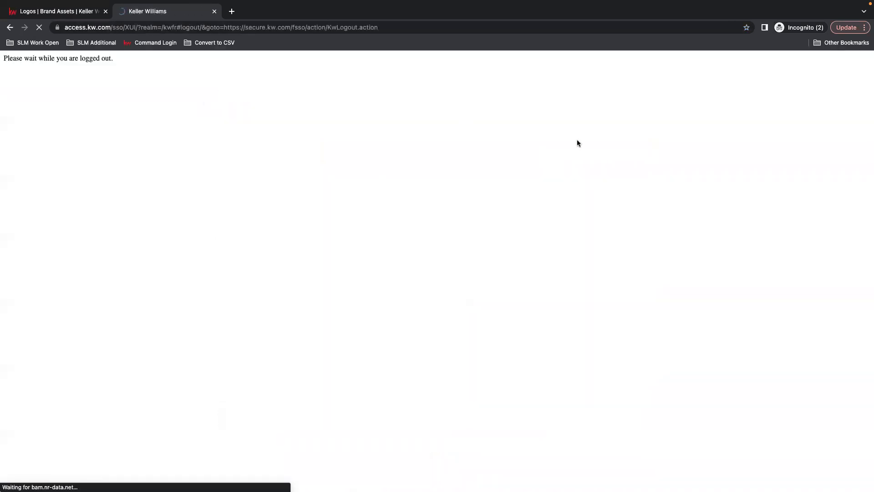
click(456, 201)
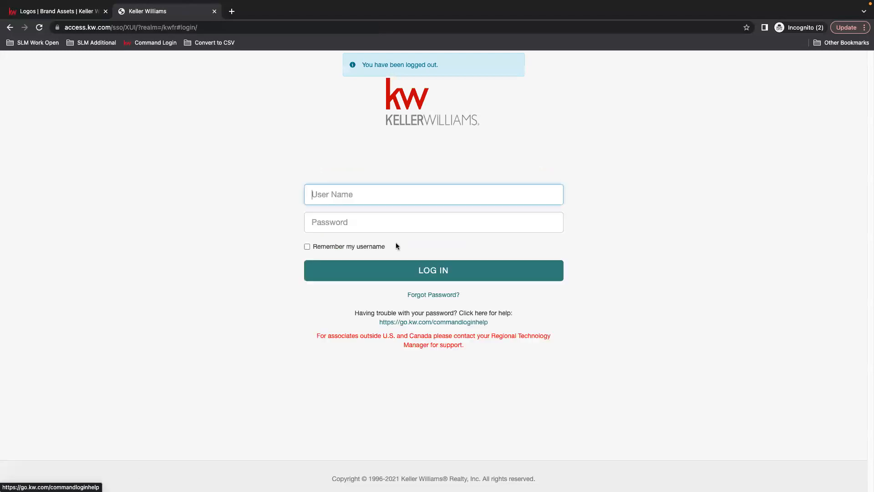
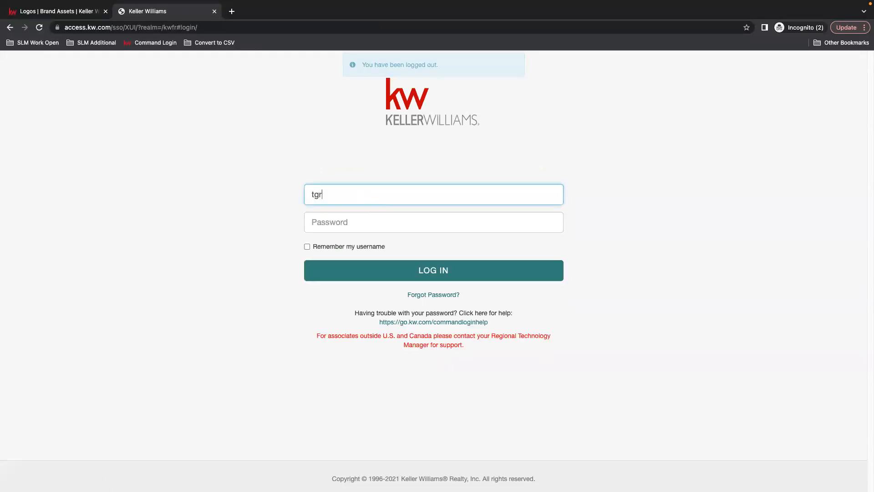
key(Tab)
text(•)
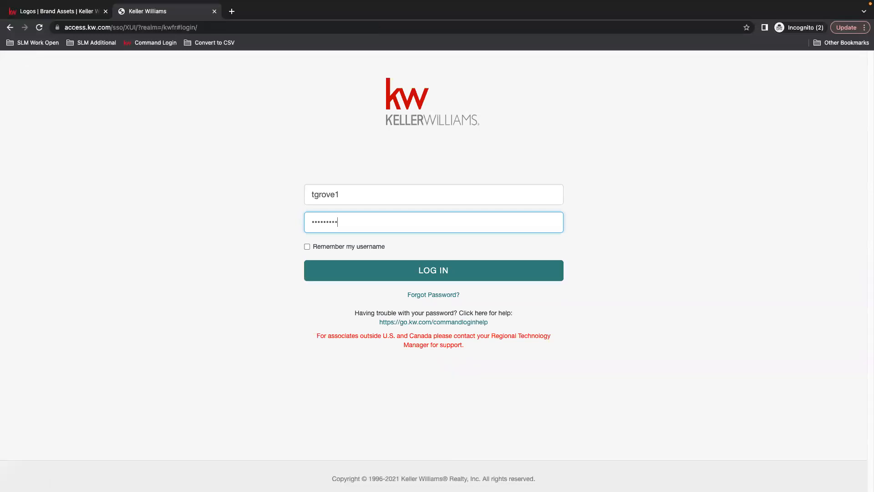
key(Return)
Step: Go to the myKW home page and open the Logos and Branding page under Marketing
click(195, 28)
text(my)
key(Return)
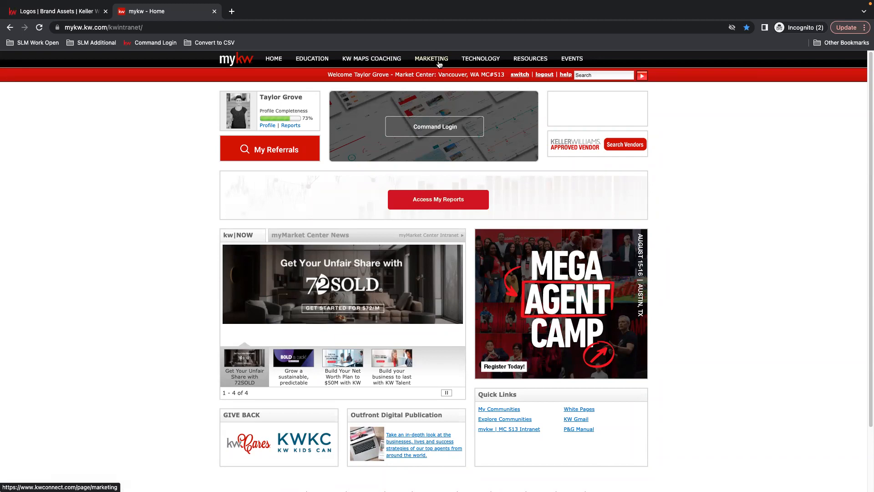
click(433, 62)
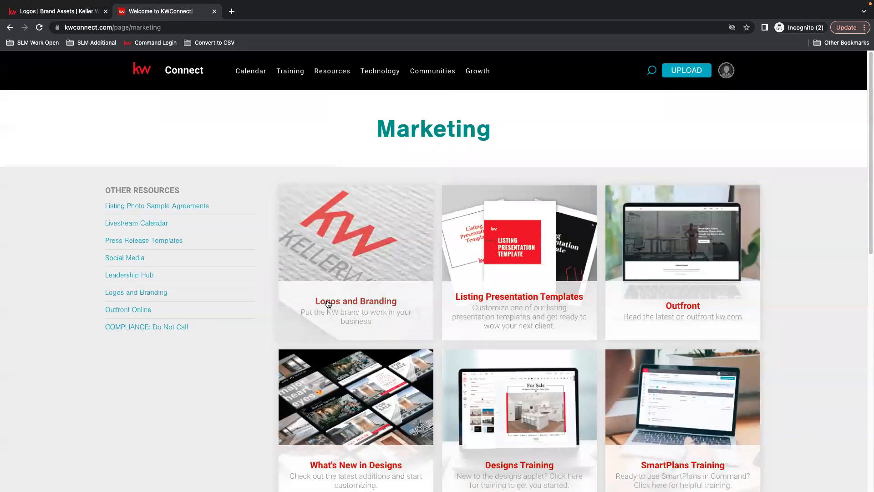
click(370, 288)
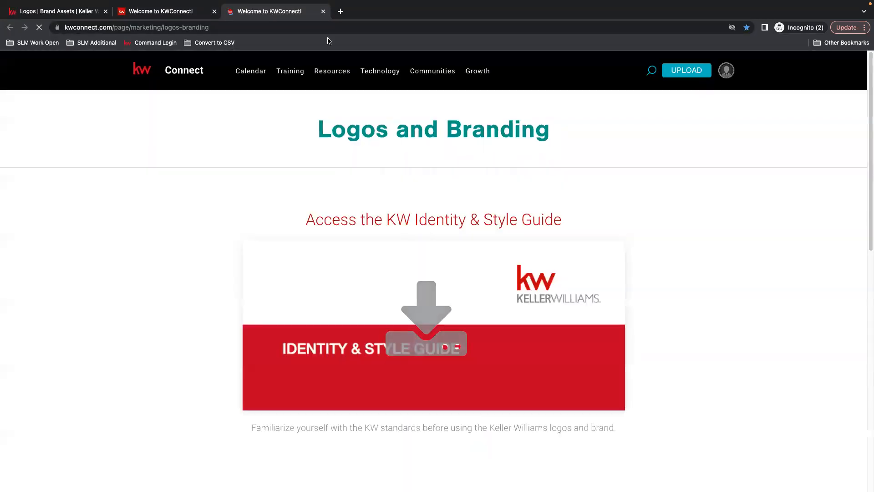
Step: Search the Market Center Logos for 513 and download that market center's logo
scroll(734, 329, down, 1)
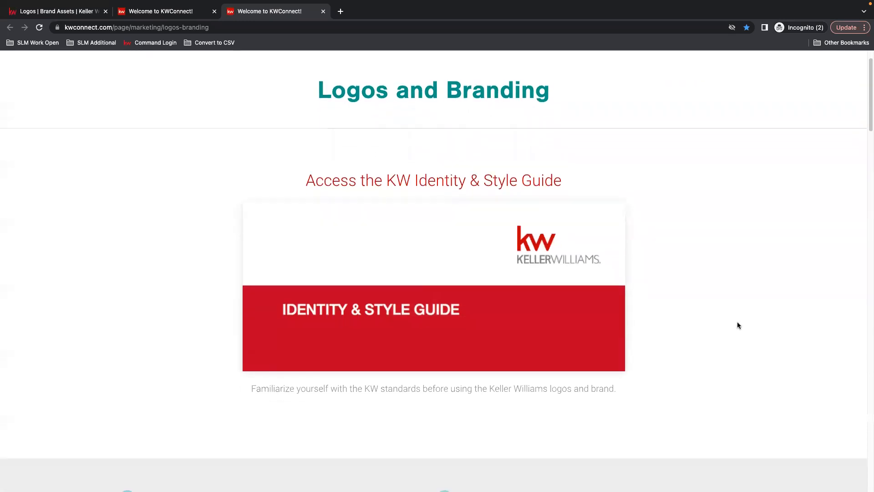
scroll(738, 323, down, 10)
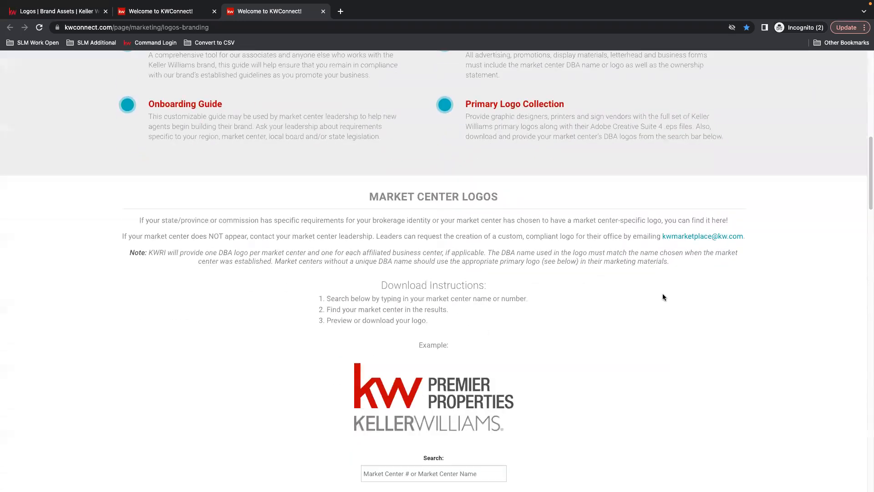
scroll(660, 294, down, 2)
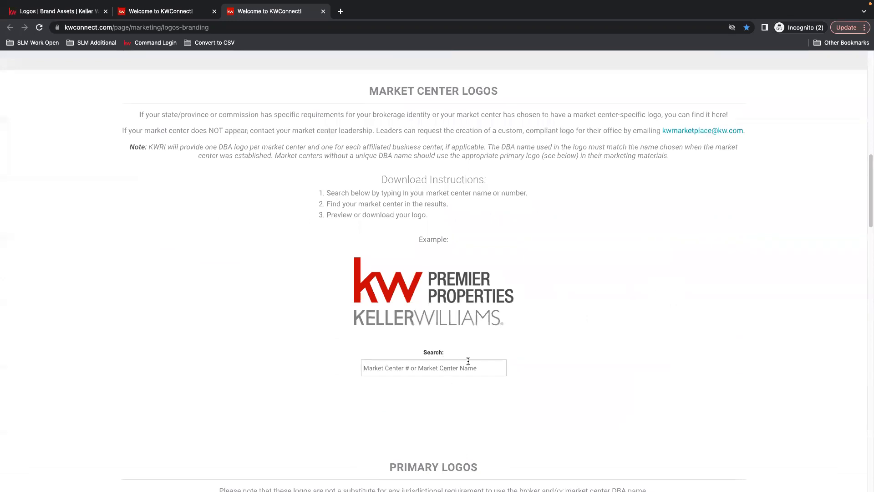
text(513)
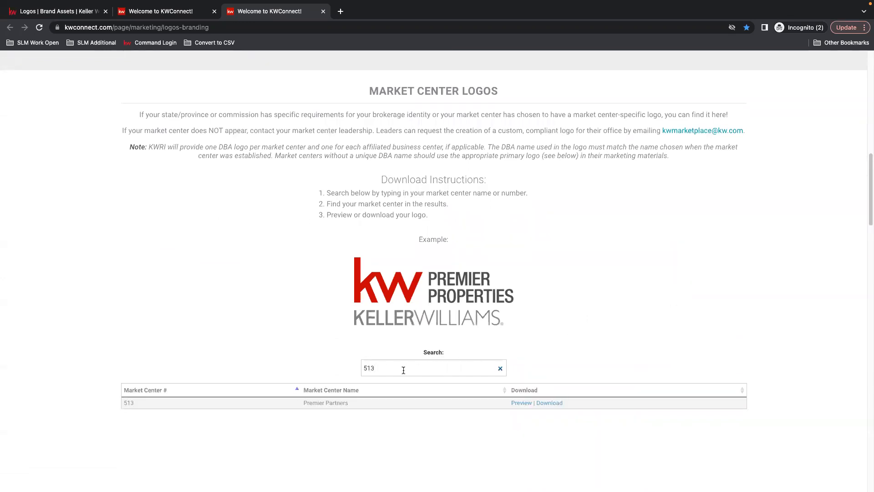
click(557, 405)
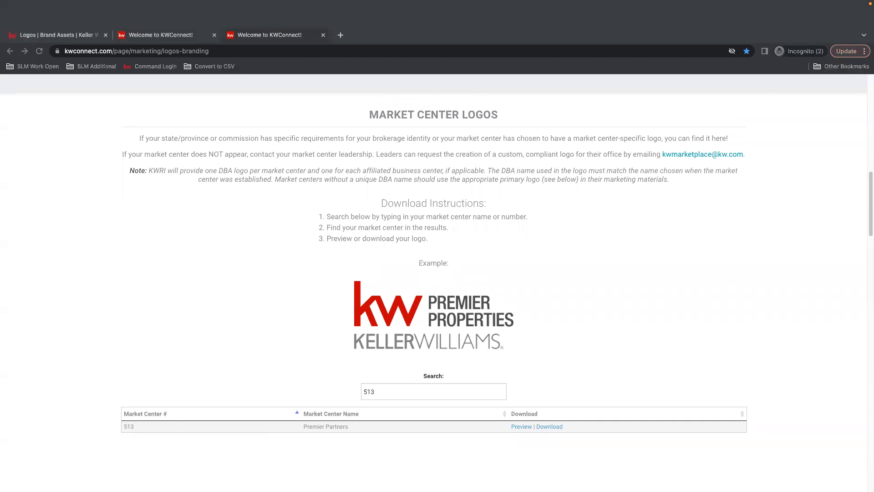
Step: Open the downloaded 513_PremierPartners logo folder and preview the reversed PNG logo in its Black_White subfolder
mouse_move(19, 3)
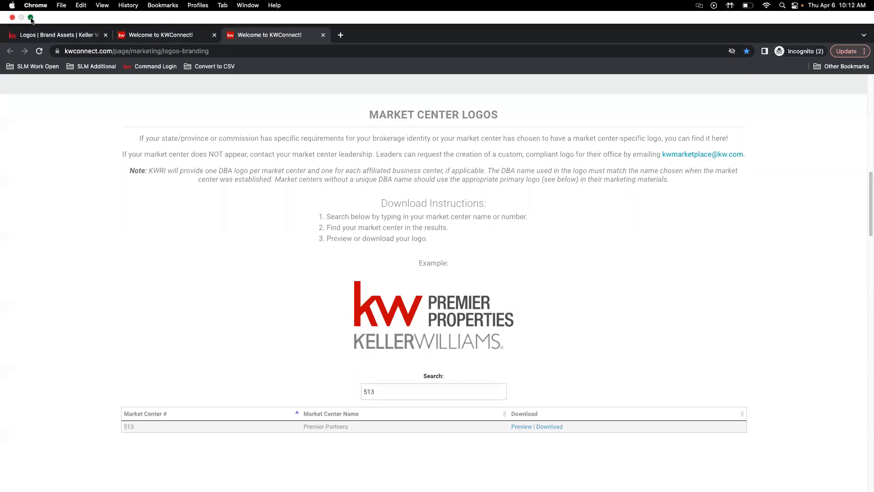
click(31, 19)
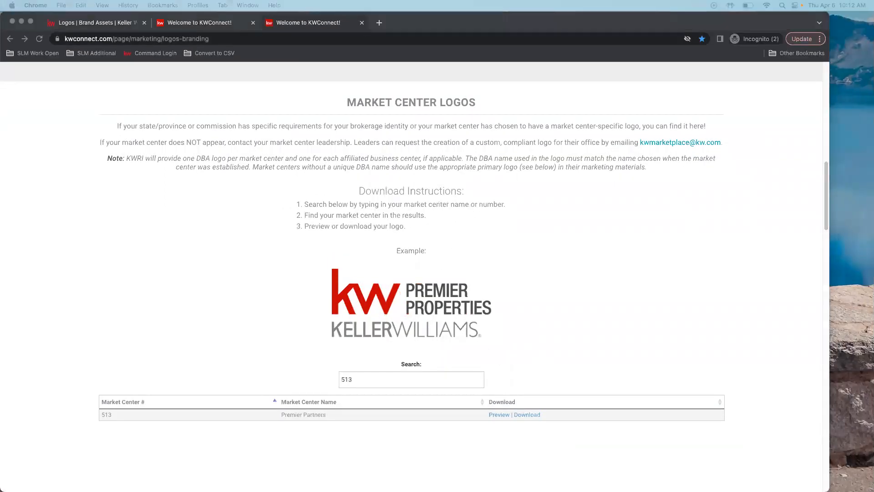
drag(873, 92, 352, 93)
double_click(233, 129)
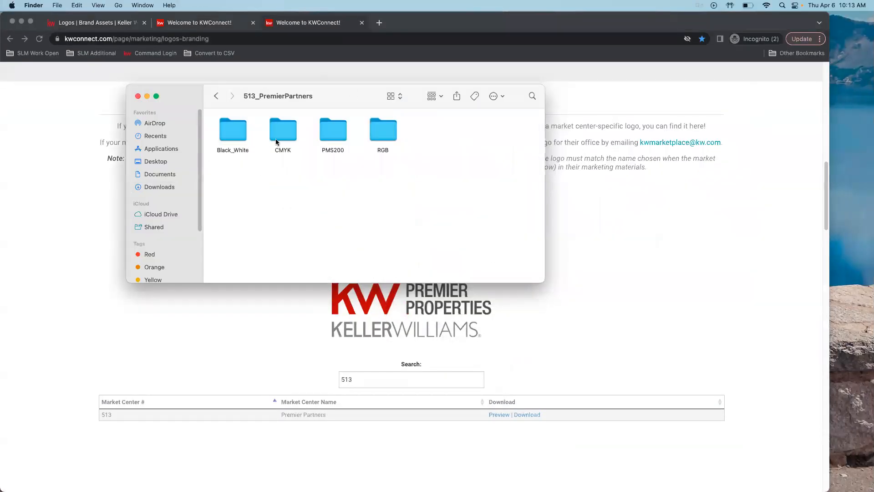
double_click(233, 130)
click(287, 135)
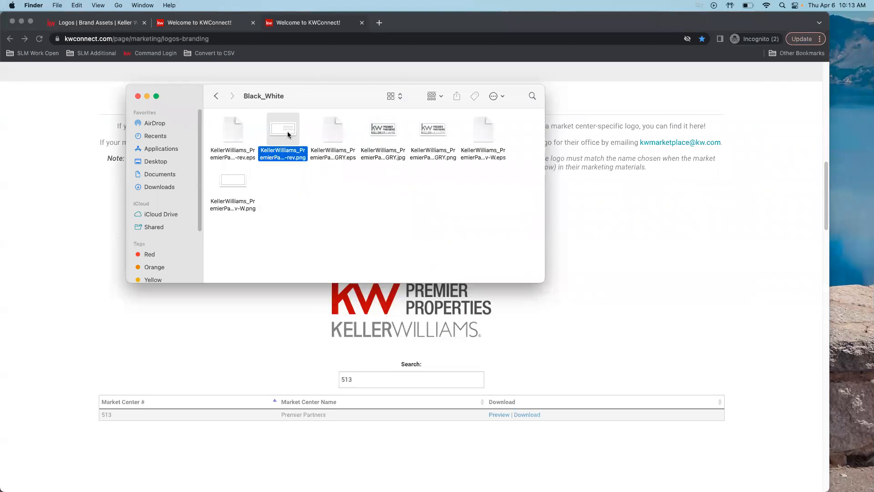
double_click(287, 135)
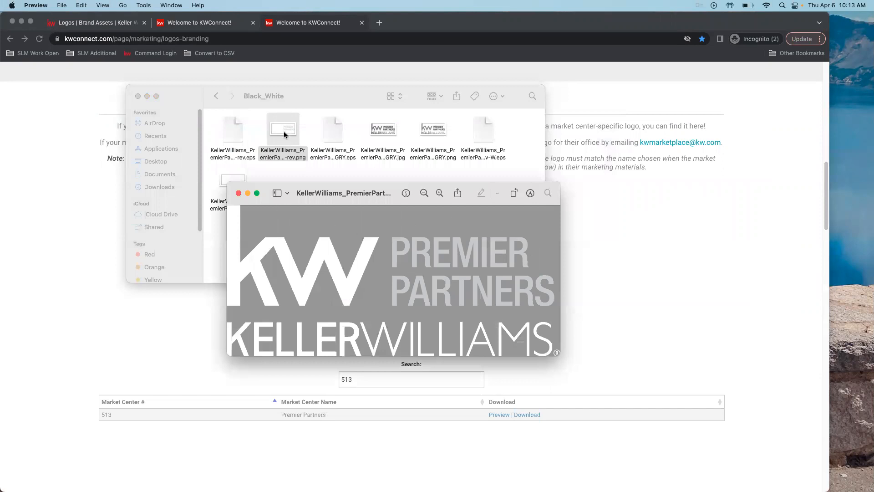
click(238, 196)
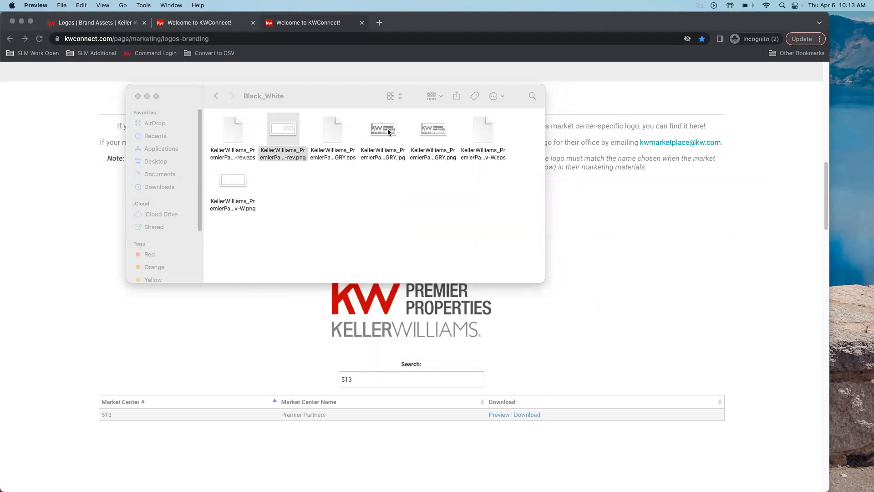
Step: Browse the logo files in the CMYK subfolder, then close the folder window
click(217, 96)
double_click(283, 130)
click(283, 130)
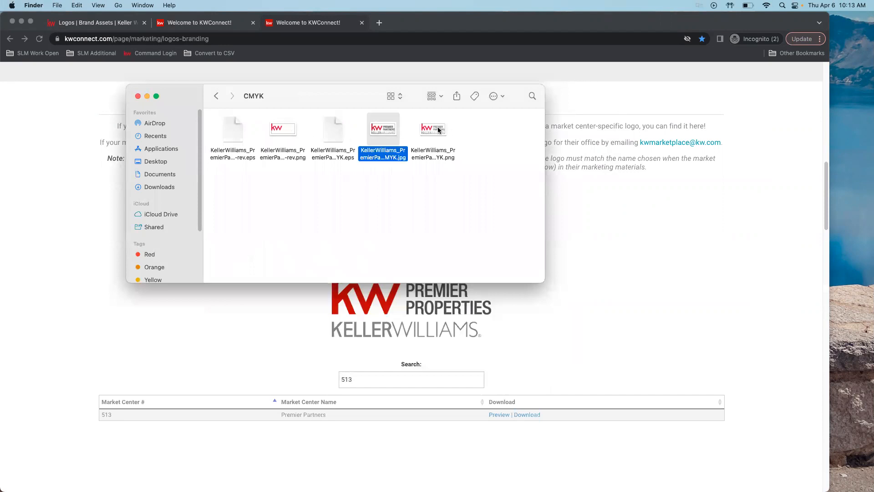
click(288, 133)
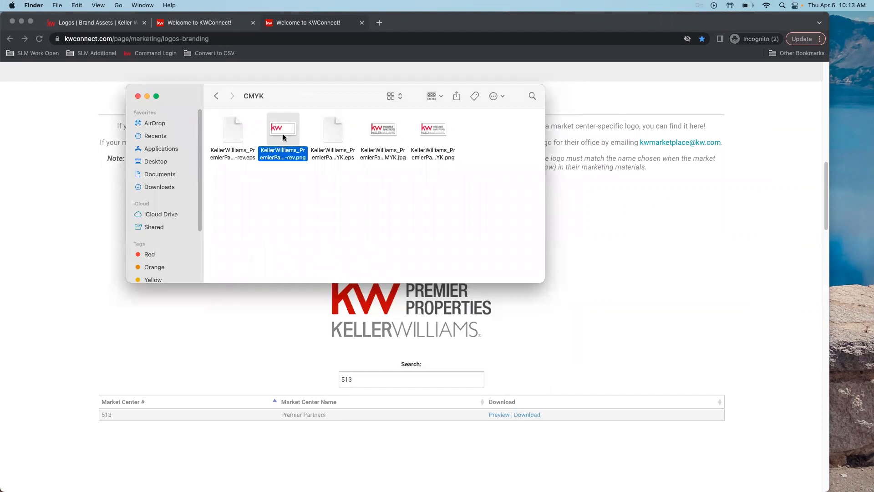
click(371, 139)
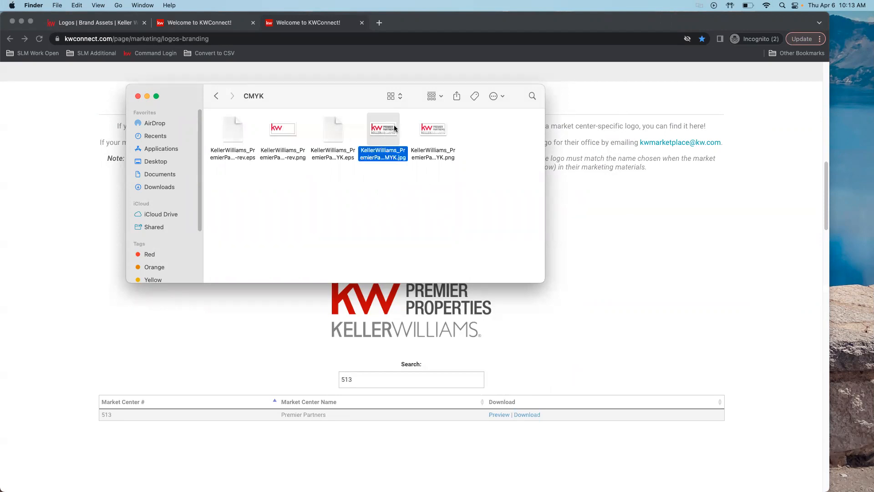
click(138, 97)
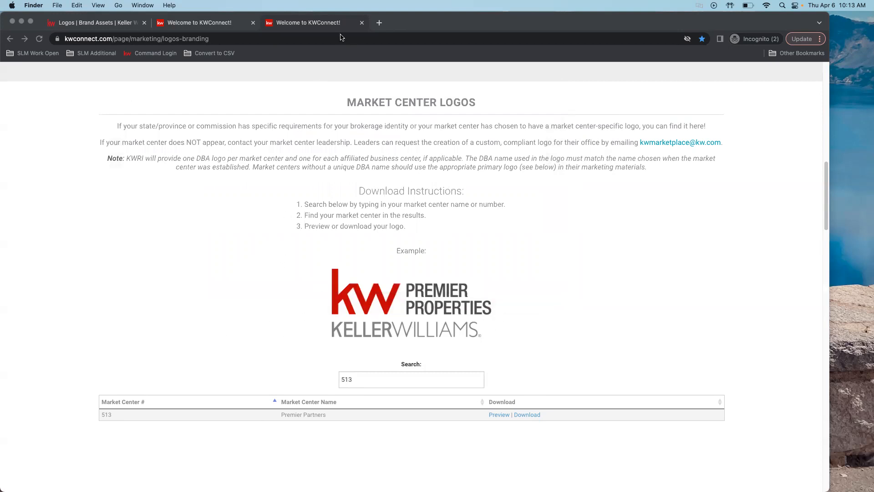
Step: Scroll through the primary, Realty, and informal KW logo sections on the Logos and Branding page
scroll(624, 292, down, 5)
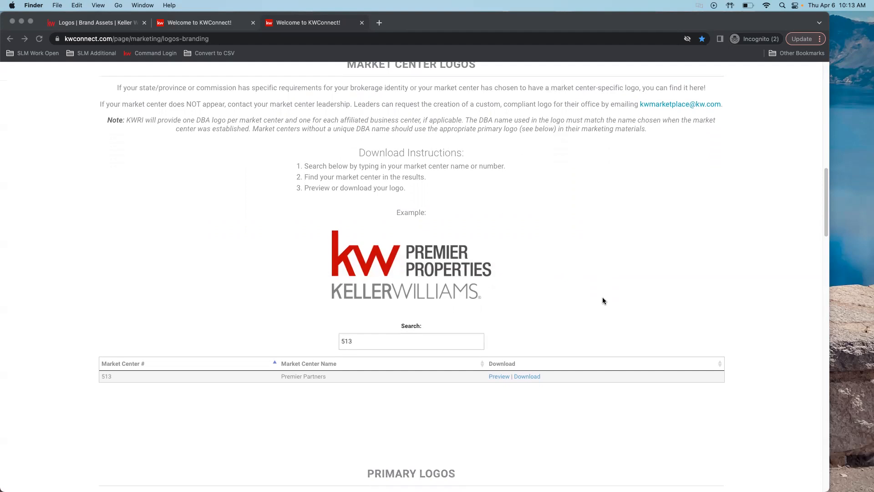
scroll(709, 312, down, 9)
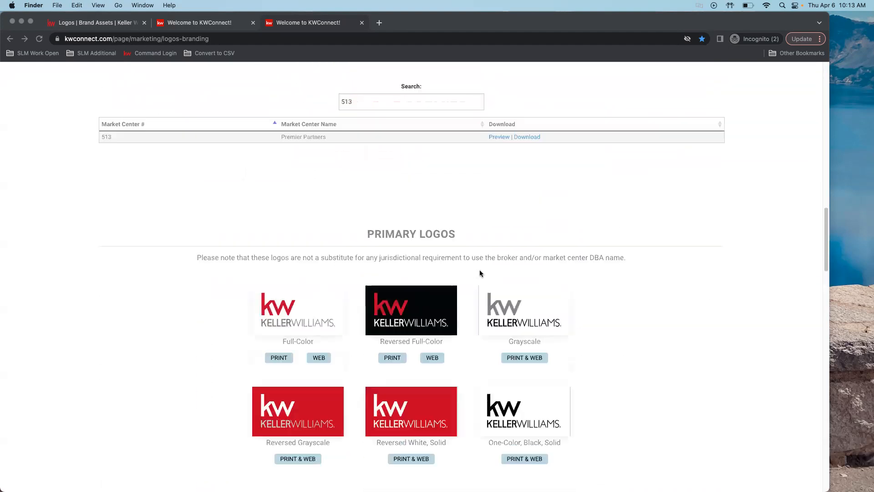
scroll(592, 228, up, 4)
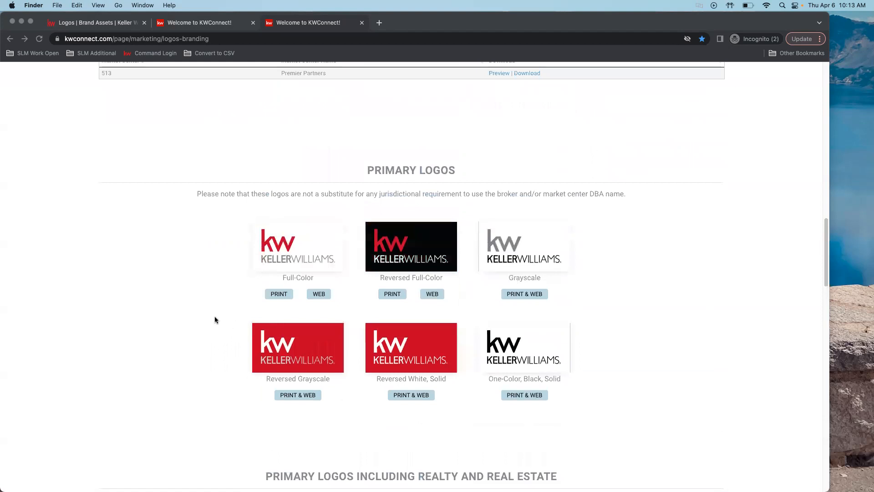
scroll(632, 258, down, 1)
scroll(647, 258, down, 4)
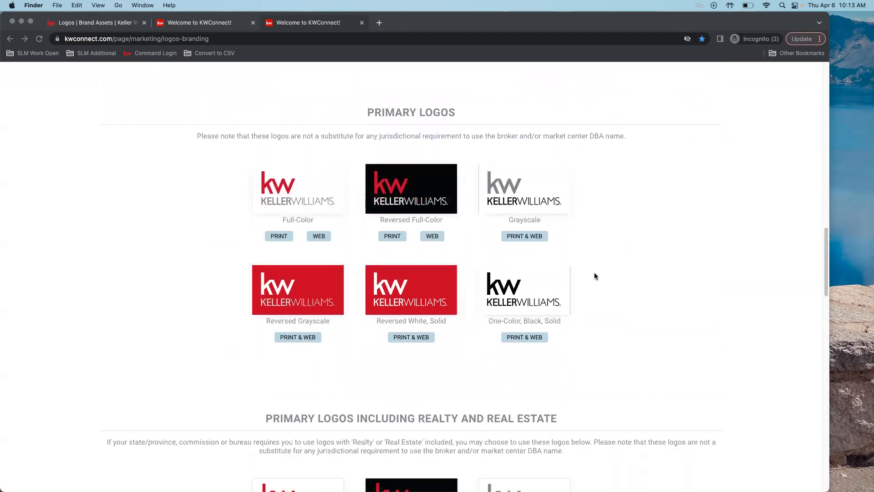
scroll(683, 316, down, 7)
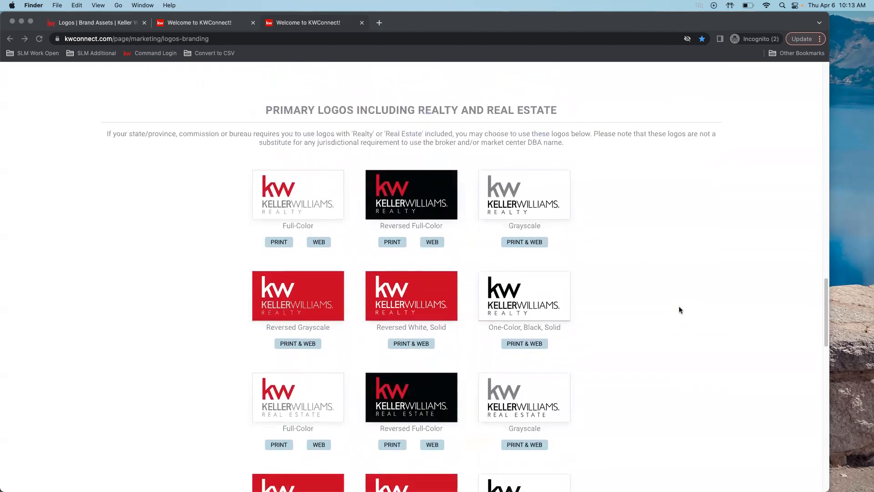
scroll(679, 310, down, 12)
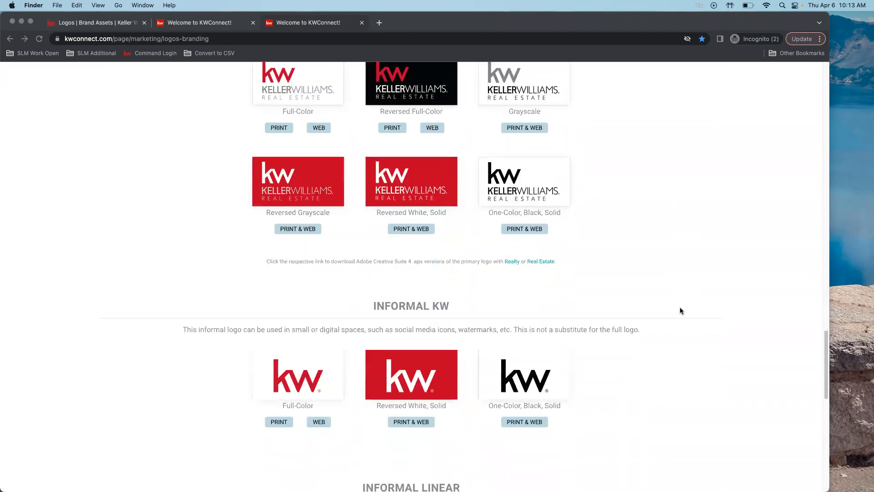
scroll(681, 309, down, 10)
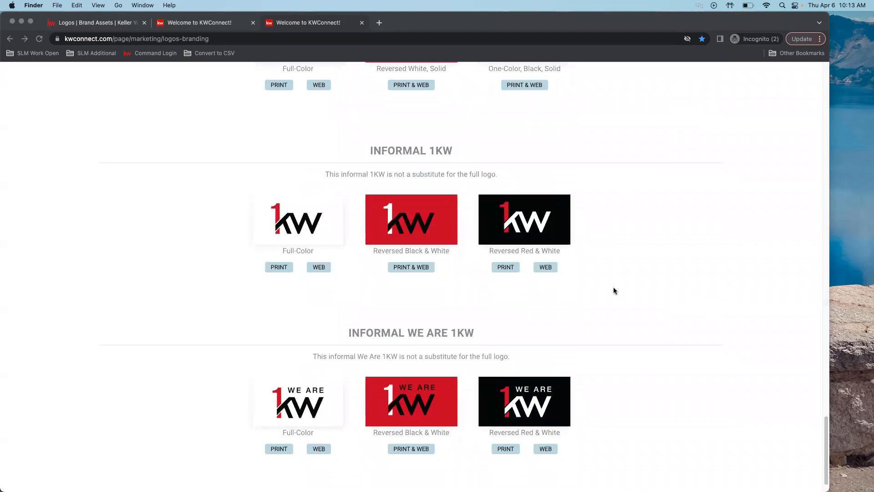
scroll(681, 306, down, 1)
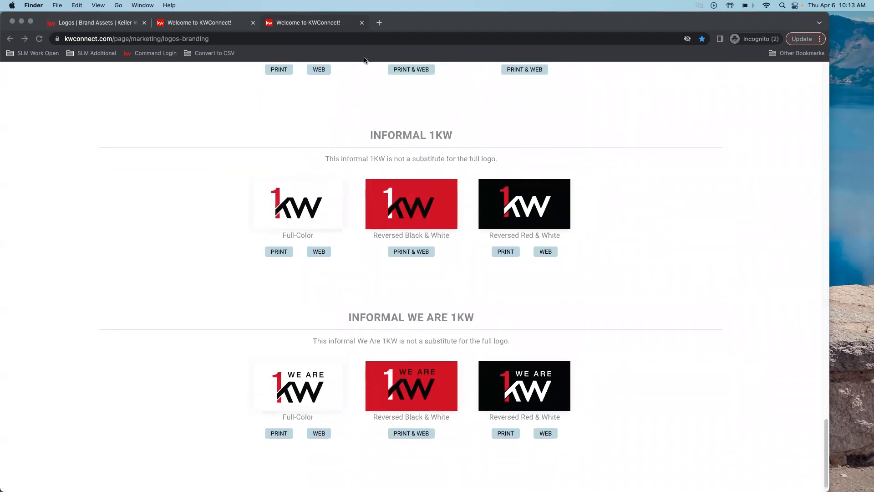
Step: Close the two KWConnect tabs to return to the Logos assets page
click(362, 22)
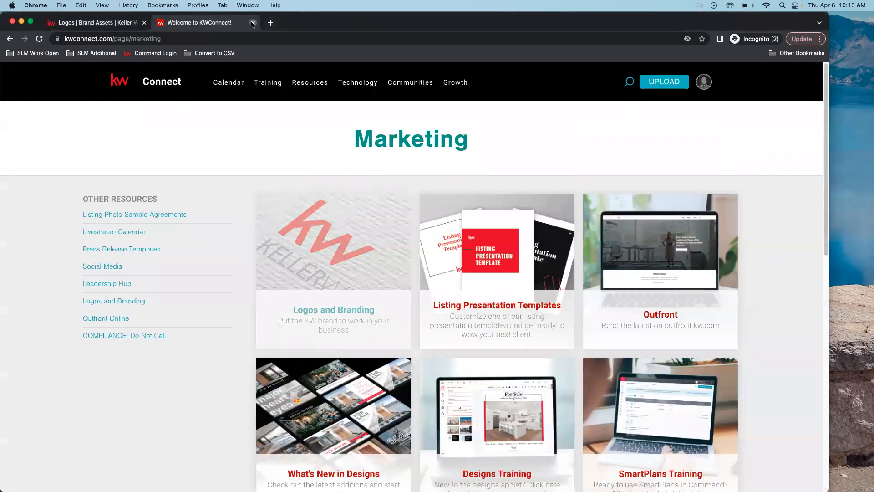
click(253, 22)
click(30, 20)
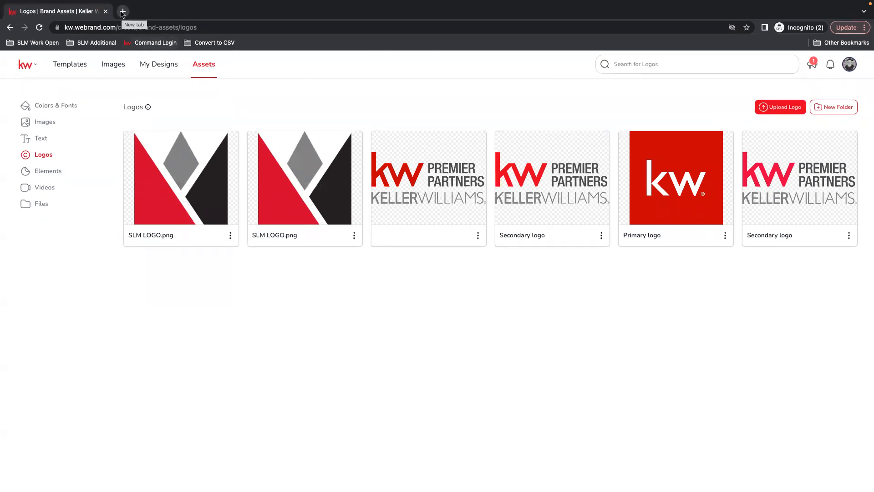
Step: Open myKW in a new tab, go to its Marketing page, and close that tab again
mouse_move(123, 13)
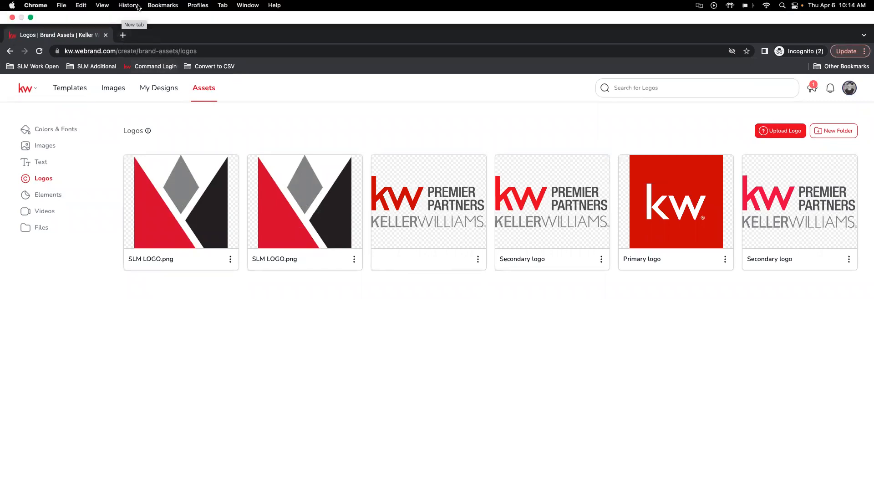
click(124, 35)
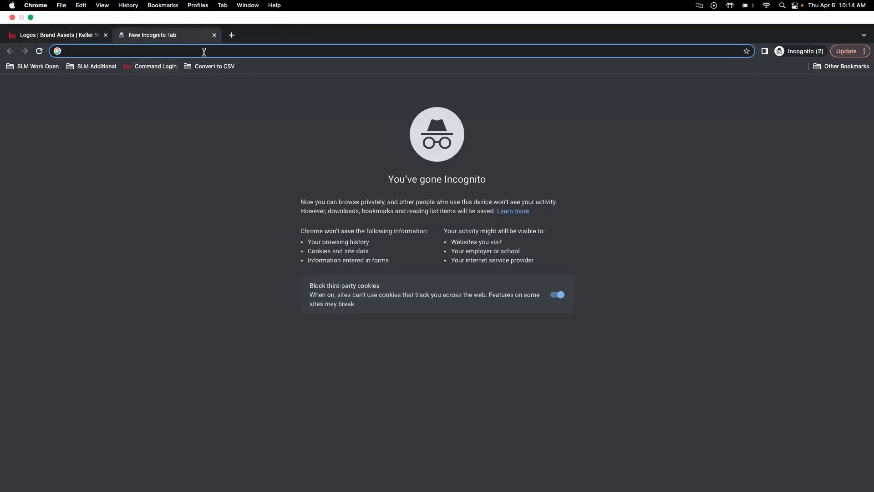
text(my)
key(Return)
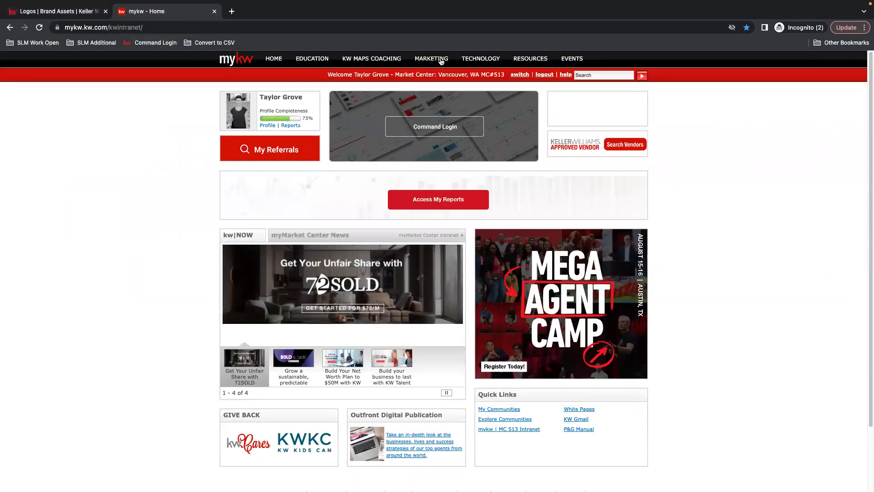
click(433, 61)
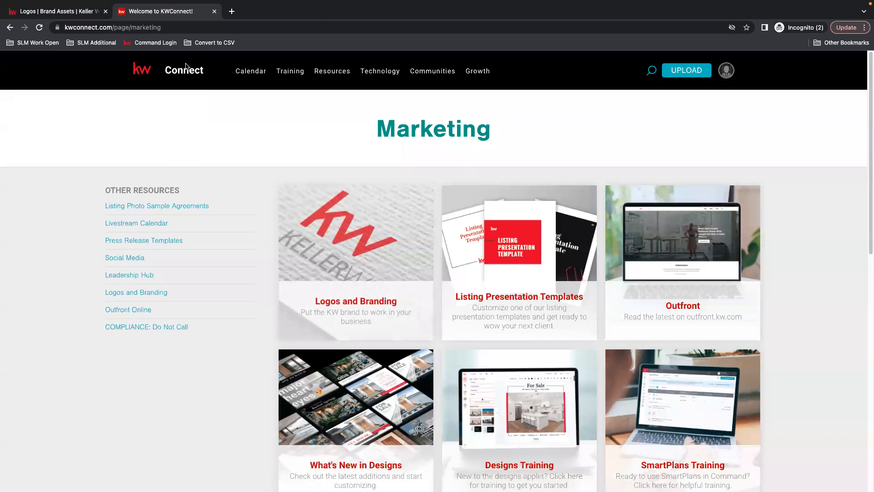
click(214, 11)
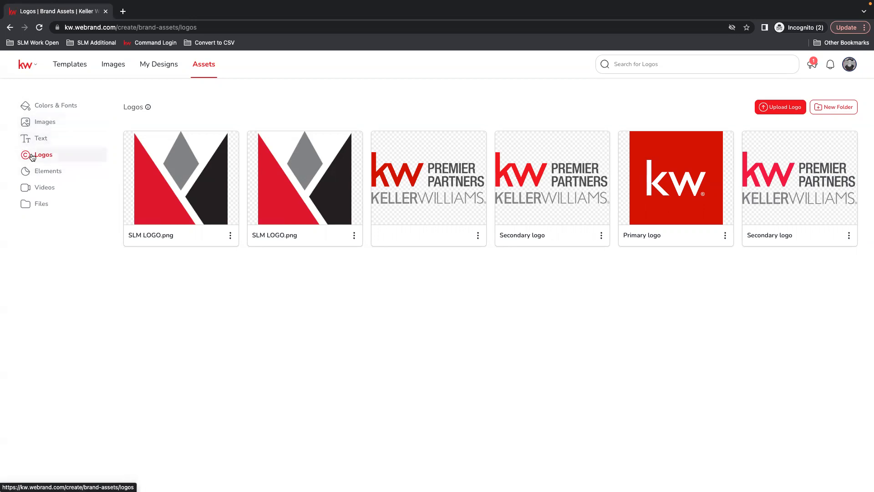
Step: Review the Elements, Videos, and Files sections of the brand assets
click(43, 174)
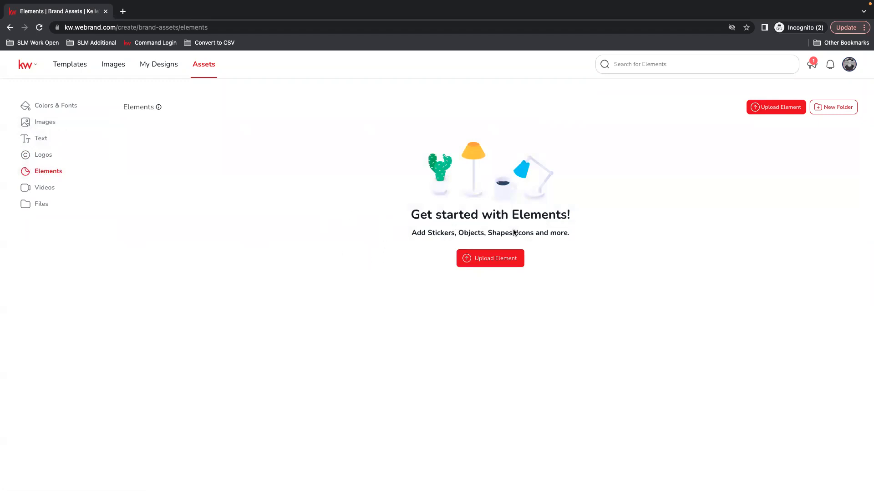
click(32, 189)
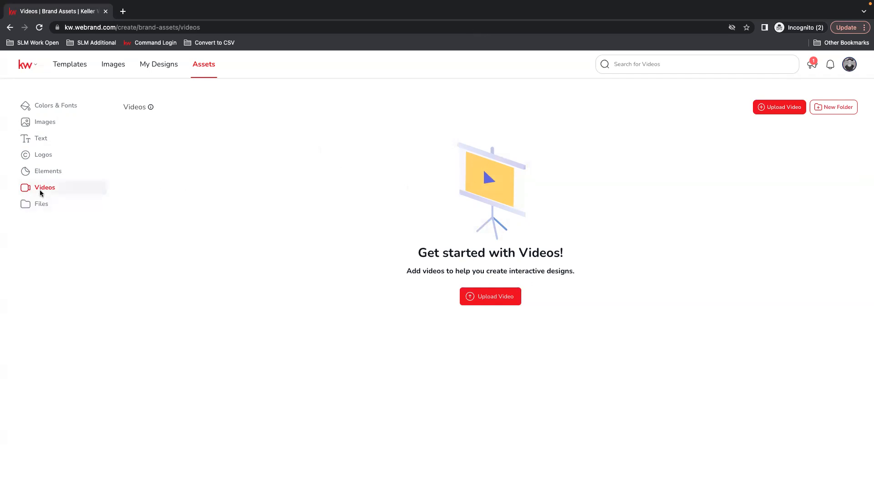
click(42, 204)
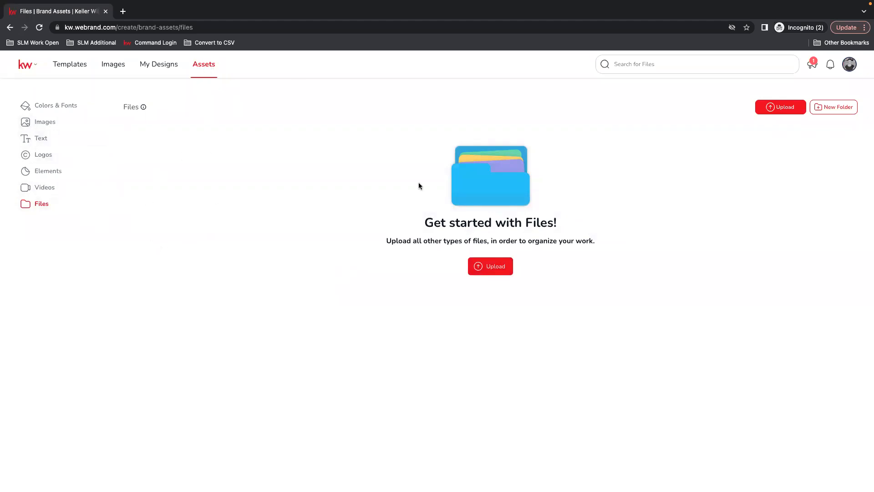
Step: Open Templates and expand and collapse the Auto-Create, Buyer, Listings, Leadership, and Business Basics categories
click(68, 64)
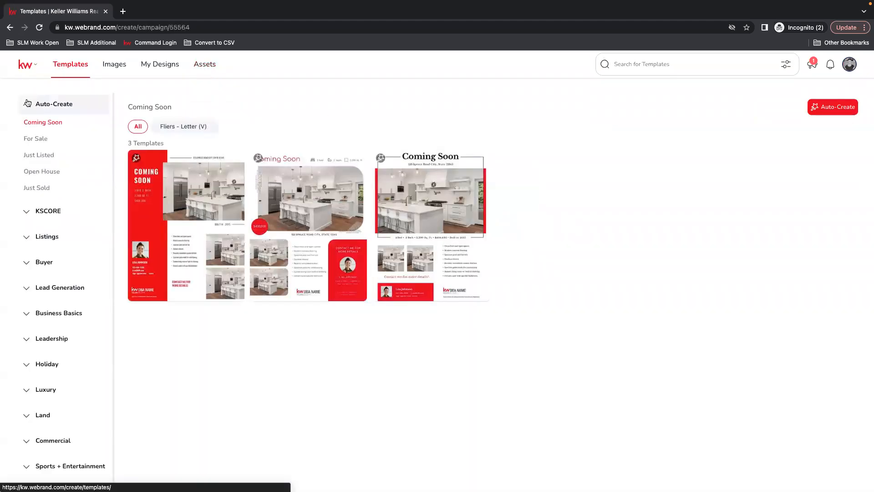
click(36, 105)
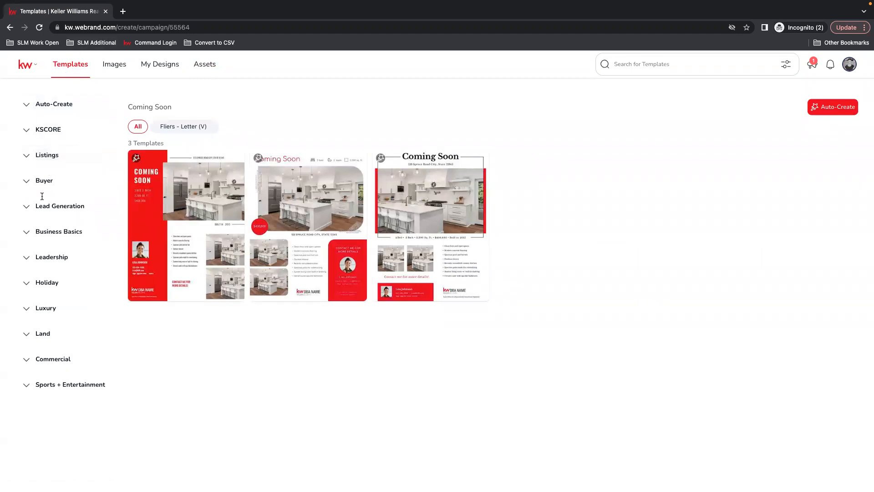
click(30, 182)
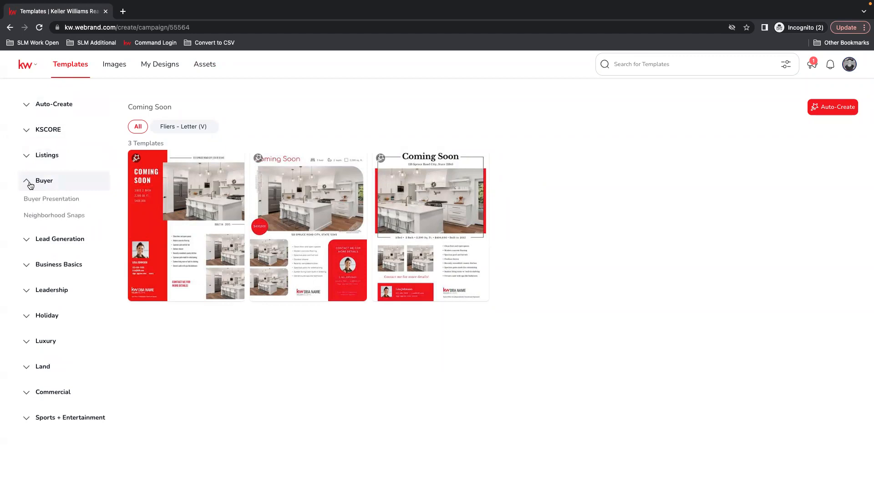
click(30, 183)
click(33, 158)
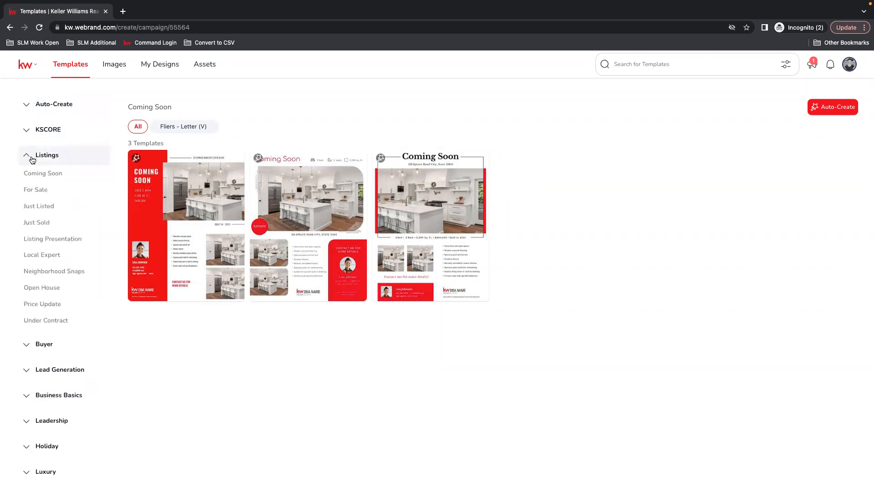
click(33, 158)
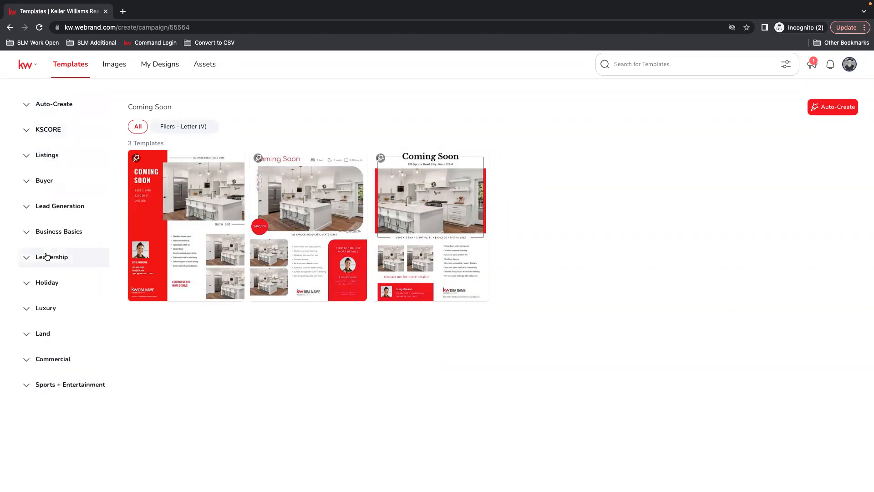
click(26, 258)
click(27, 258)
click(33, 237)
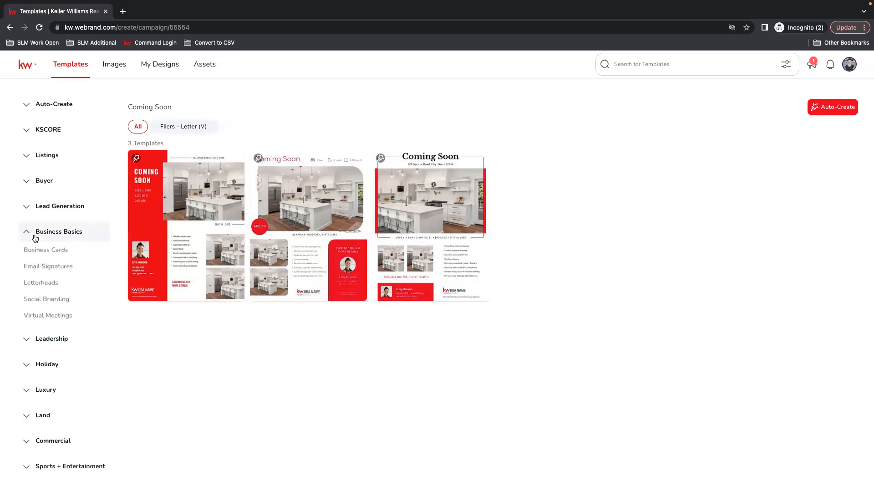
click(31, 232)
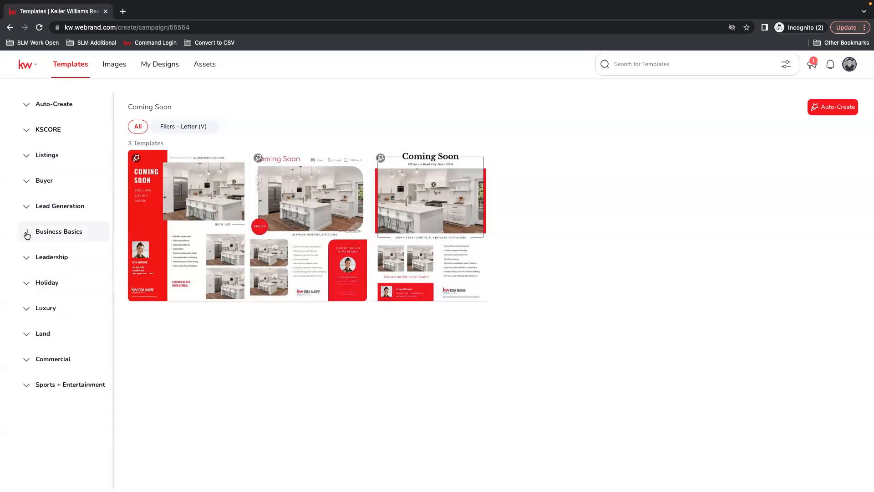
Step: Browse the Lead Generation Inspiration category, then open the For Sale templates under Listings
click(36, 206)
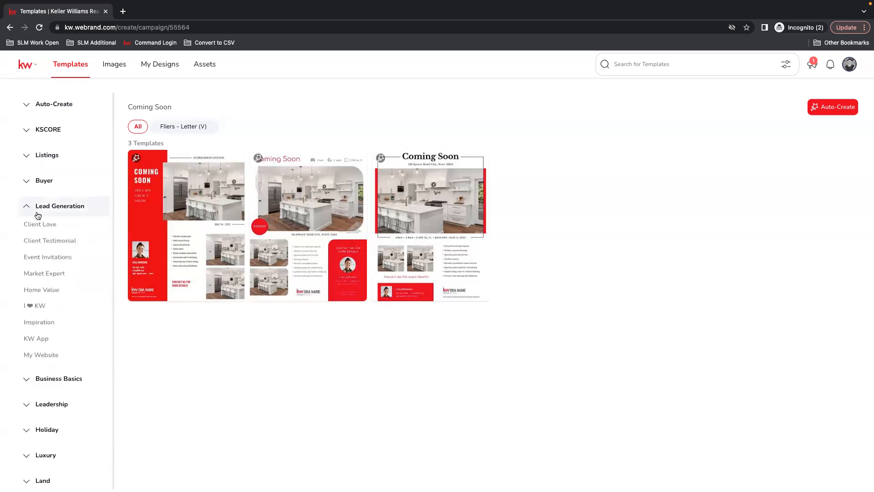
click(36, 321)
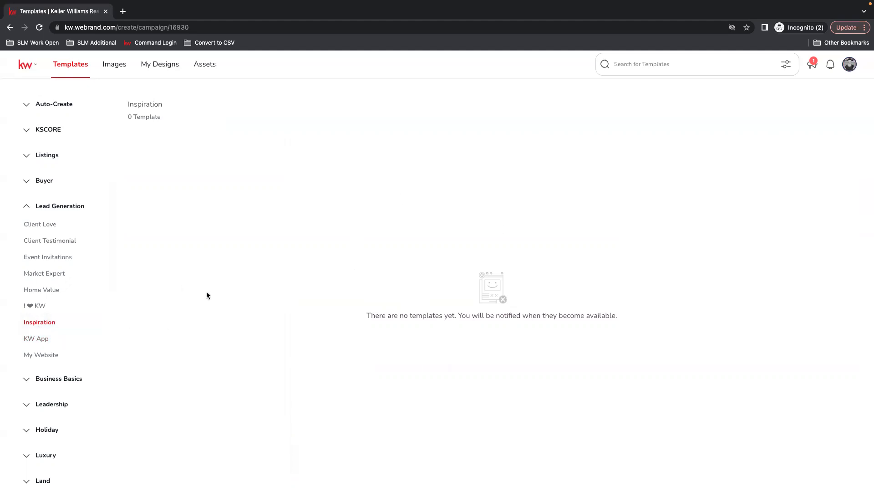
click(28, 208)
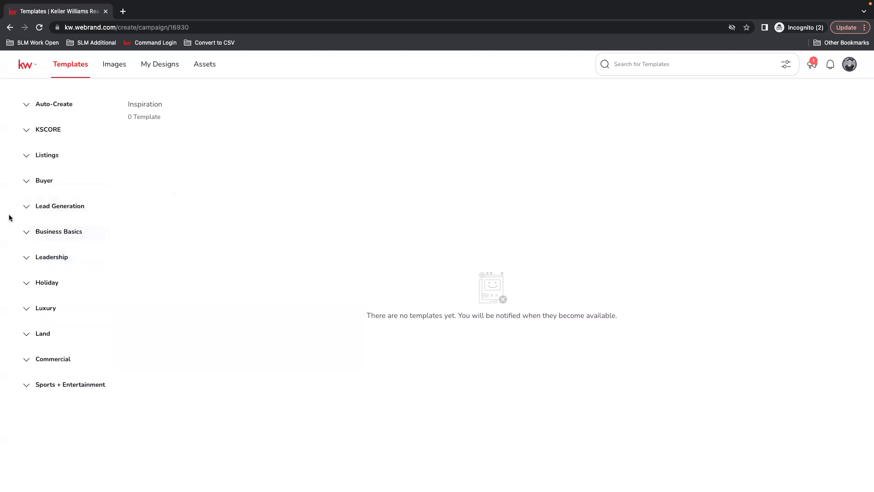
click(29, 159)
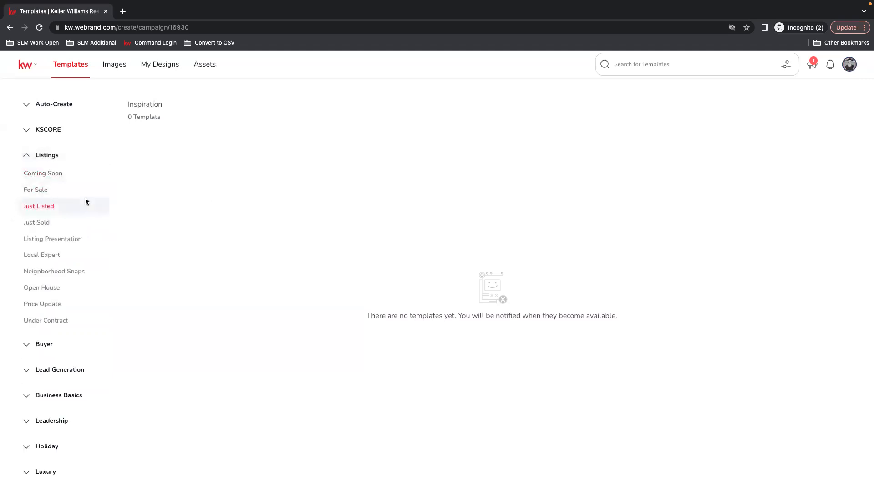
click(40, 195)
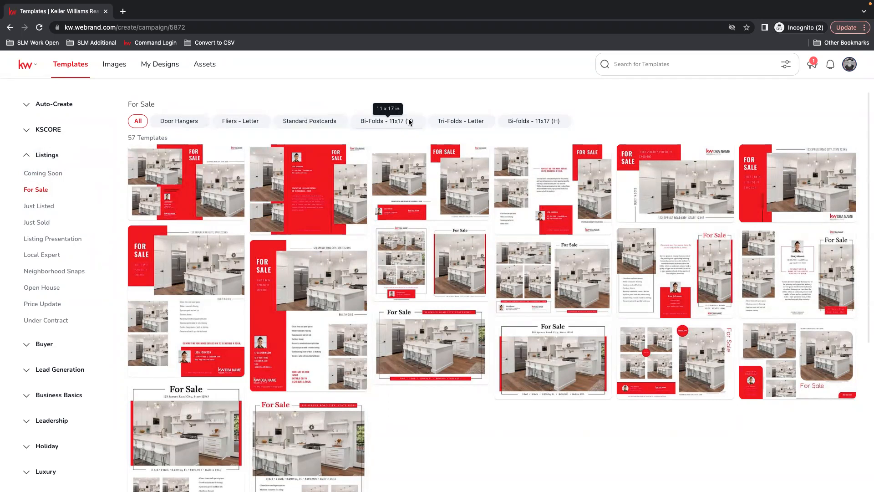
Step: Filter the For Sale templates by each print format in turn, ending on Fliers - Letter
click(185, 121)
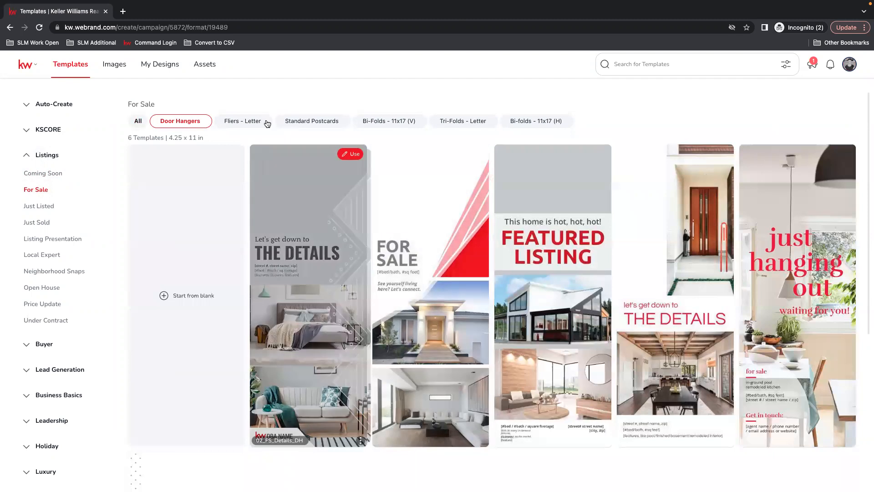
click(246, 122)
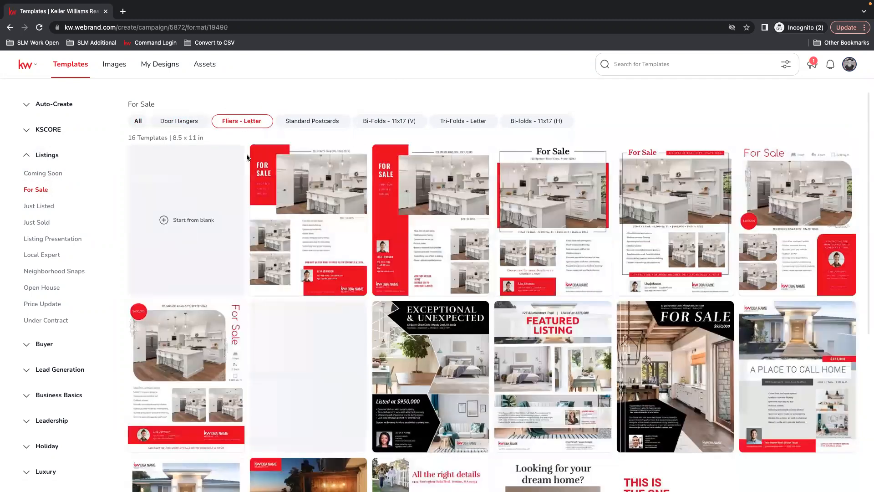
click(316, 123)
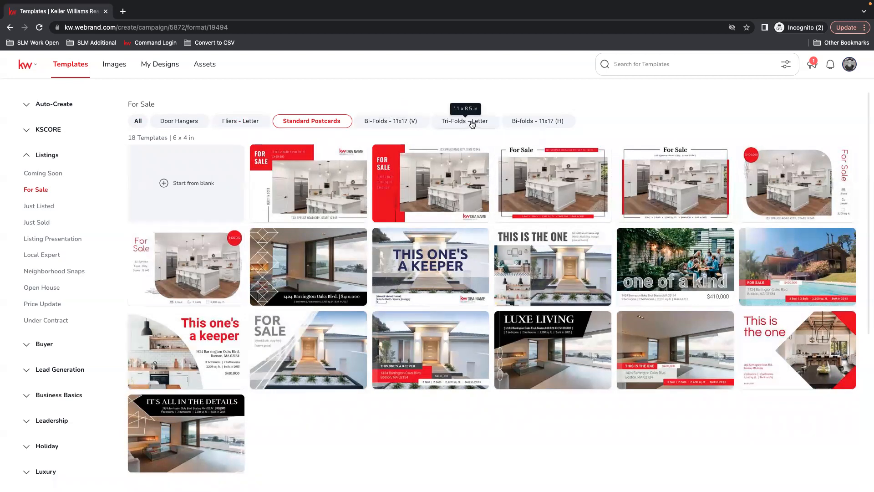
click(556, 123)
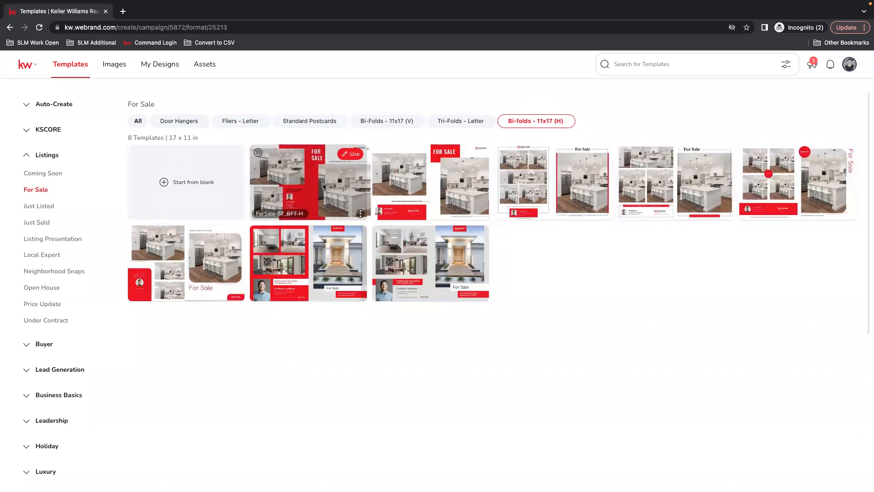
click(374, 122)
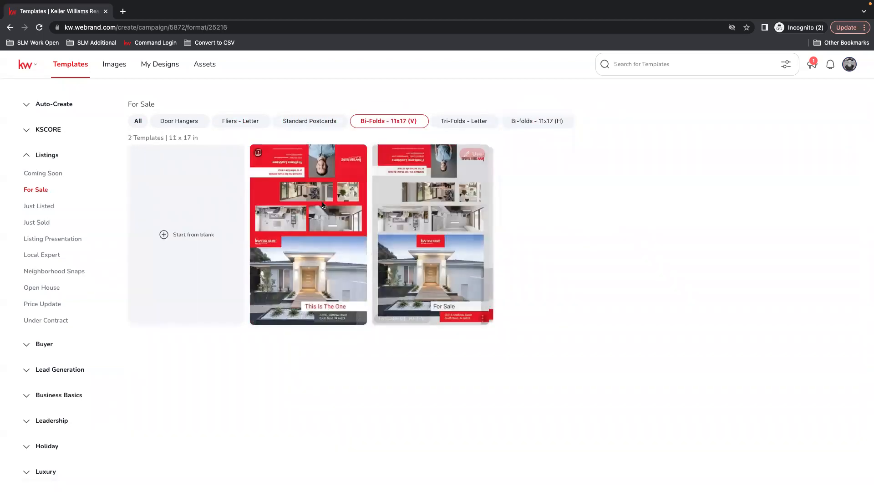
mouse_move(312, 159)
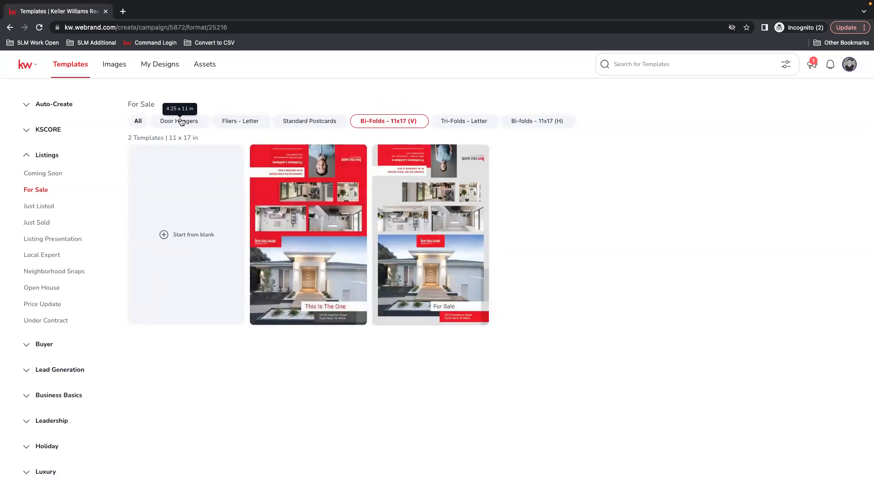
click(232, 121)
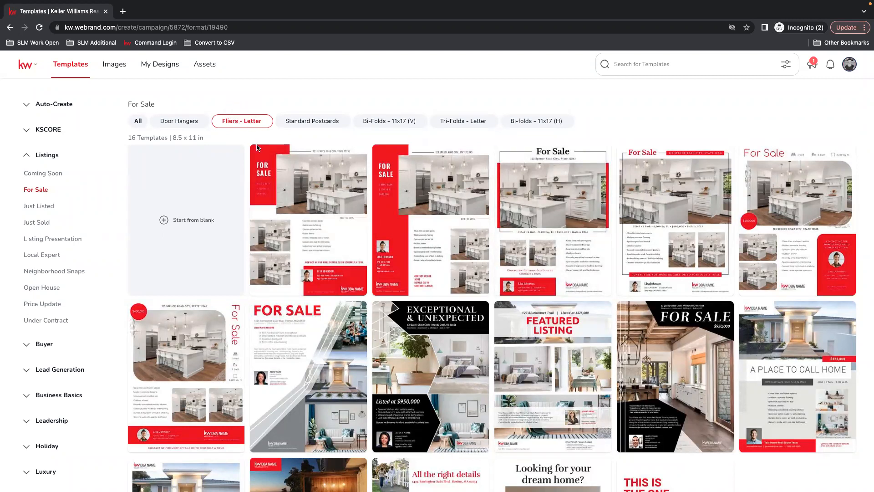
Step: Open the Exceptional & Unexpected Fliers - Letter template in the design editor
scroll(661, 246, down, 3)
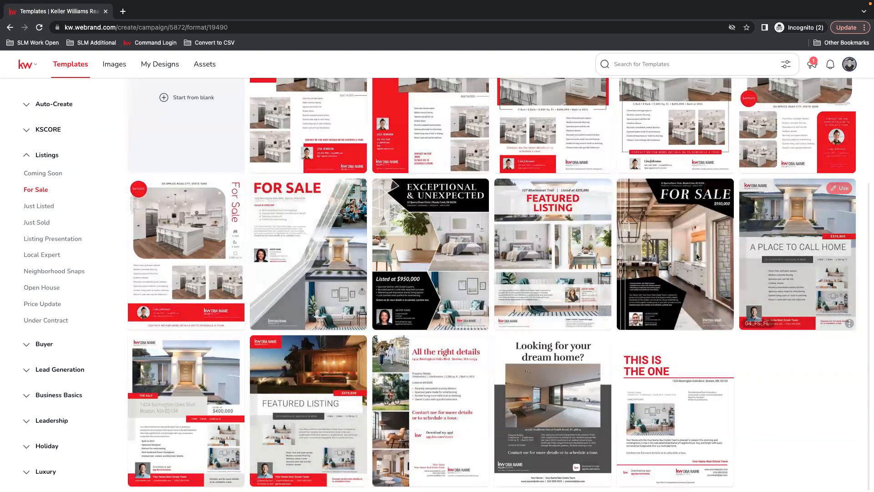
scroll(617, 277, up, 3)
scroll(616, 277, down, 3)
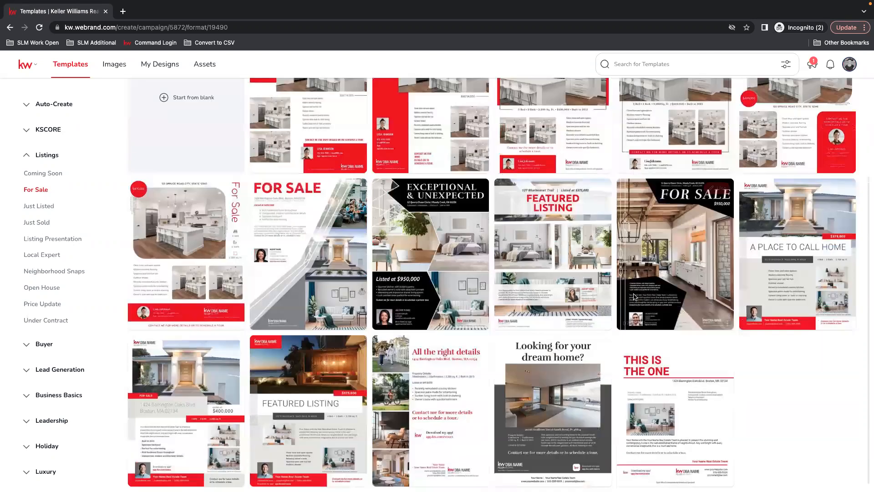
mouse_move(666, 392)
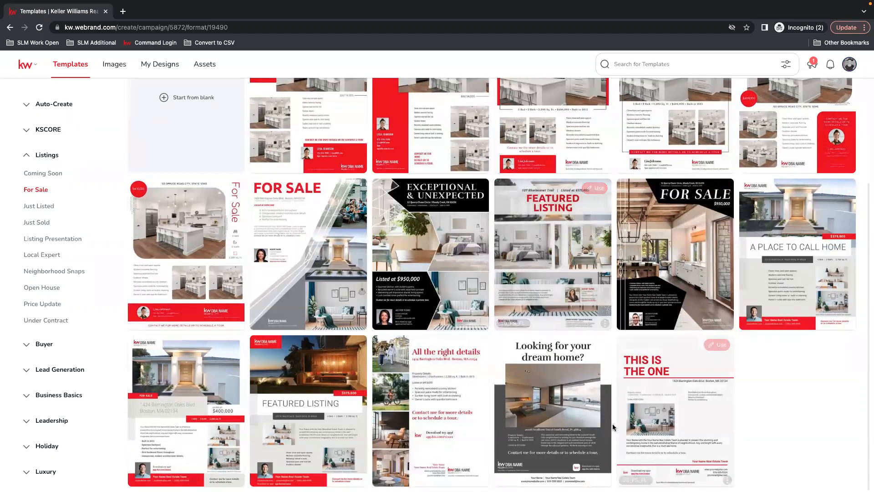
mouse_move(779, 226)
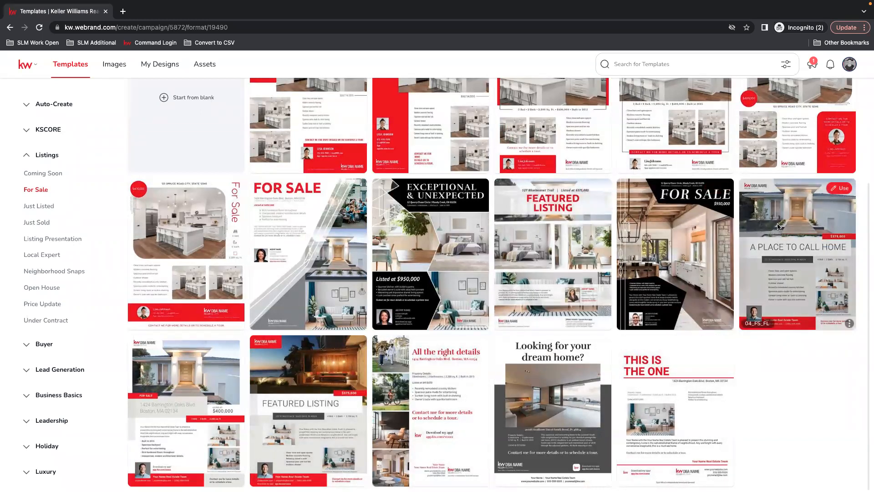
mouse_move(721, 190)
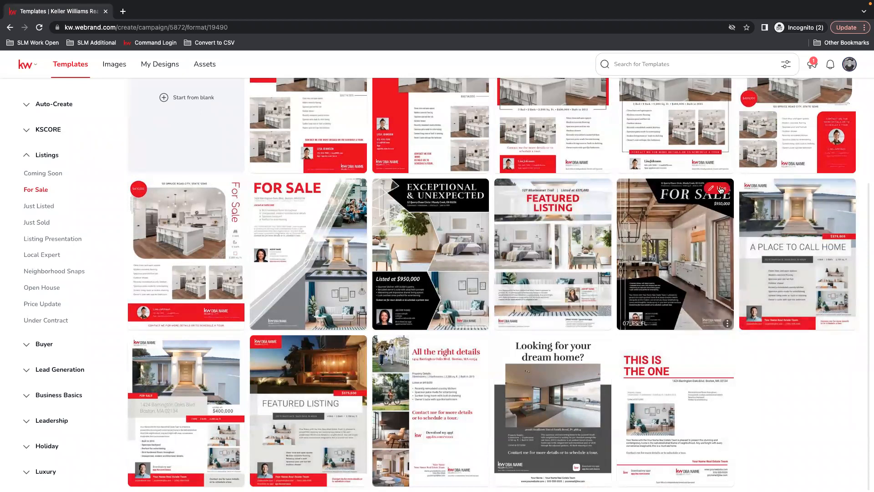
mouse_move(843, 196)
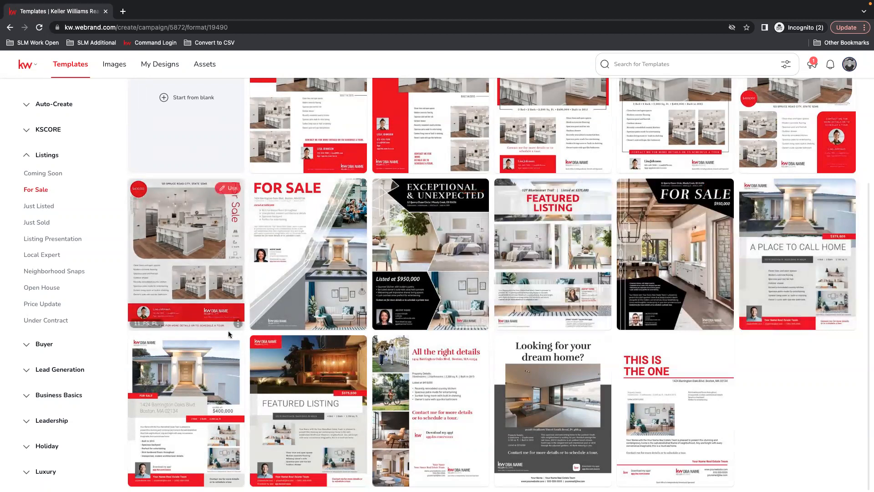
mouse_move(477, 190)
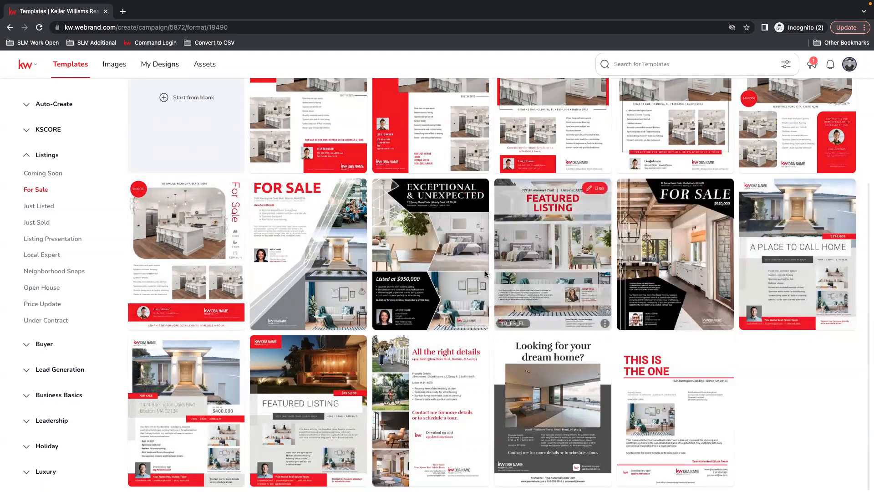
scroll(671, 156, up, 2)
mouse_move(706, 162)
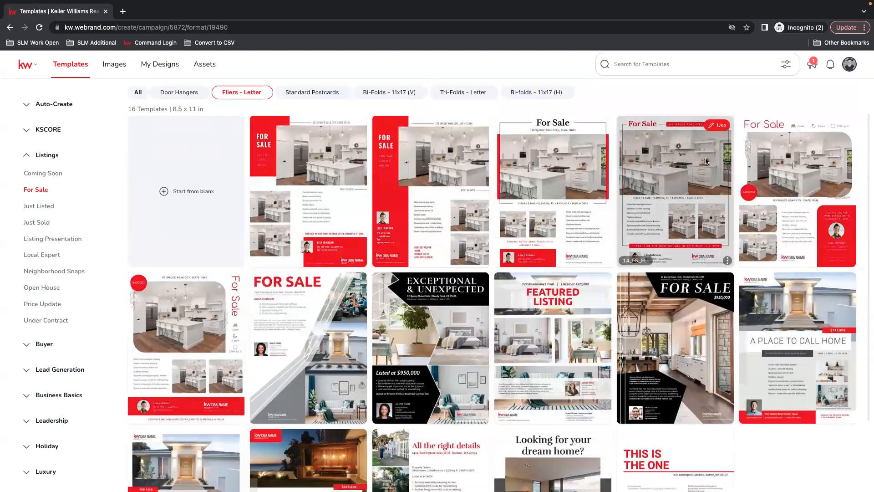
click(475, 283)
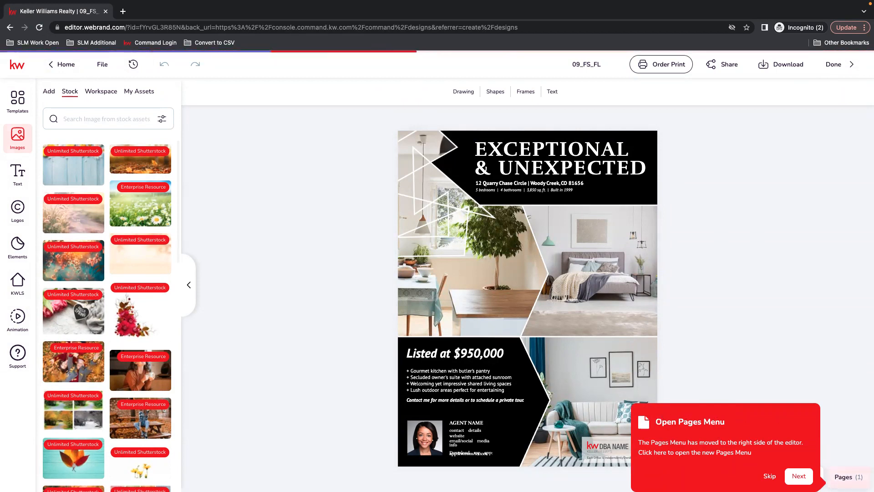
Step: Open and close the Pages panel of the design
click(848, 477)
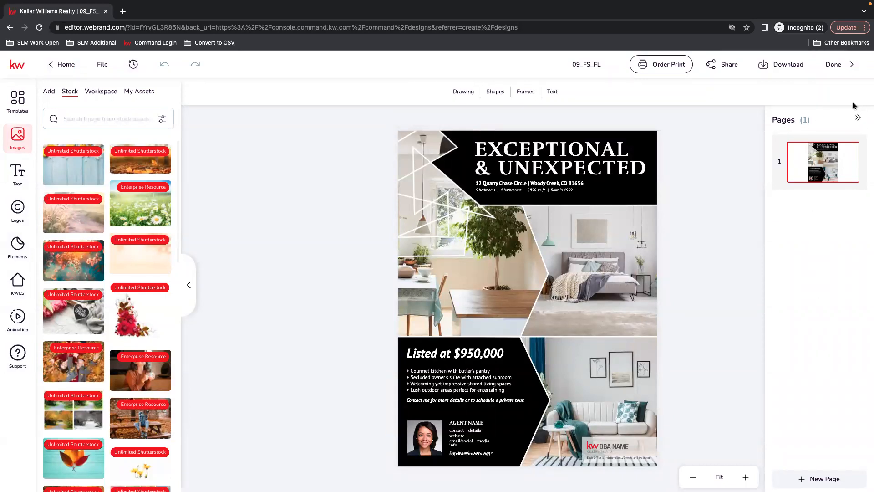
click(859, 119)
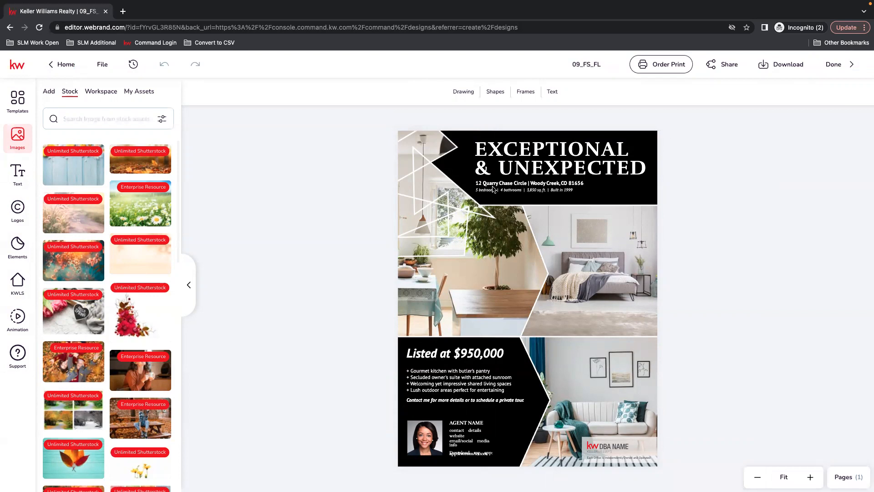
click(519, 185)
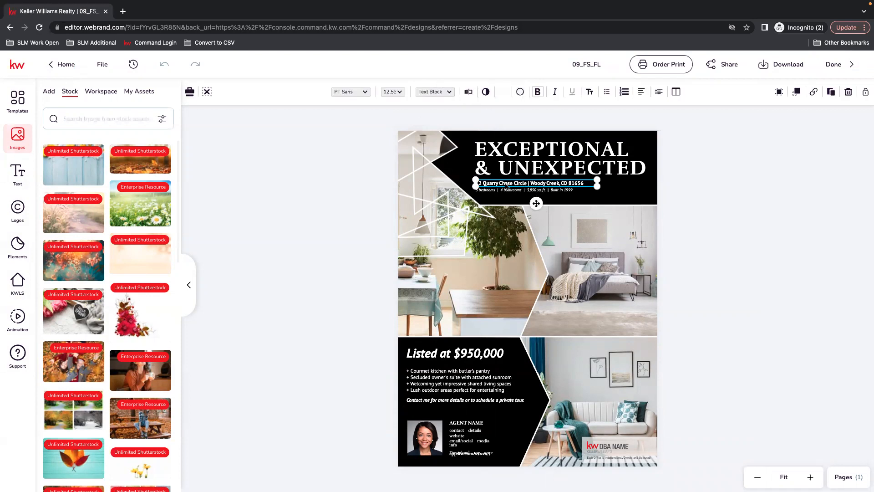
click(470, 95)
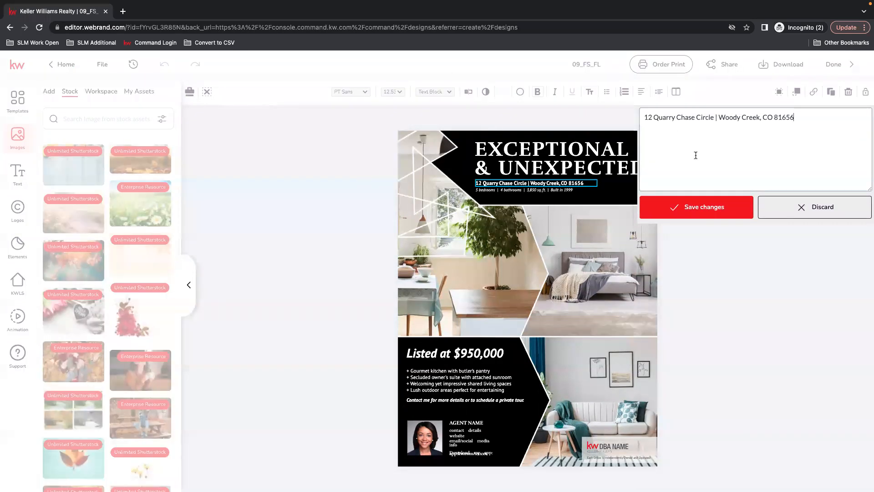
drag(713, 115, 654, 108)
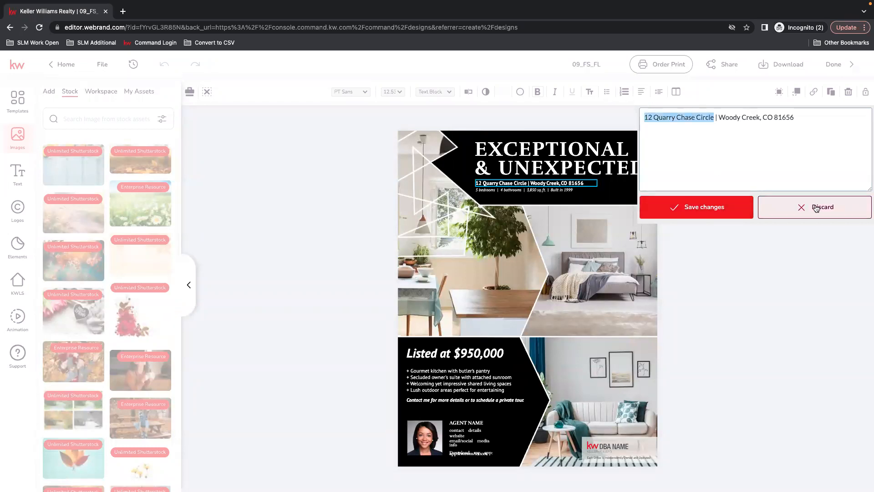
click(765, 209)
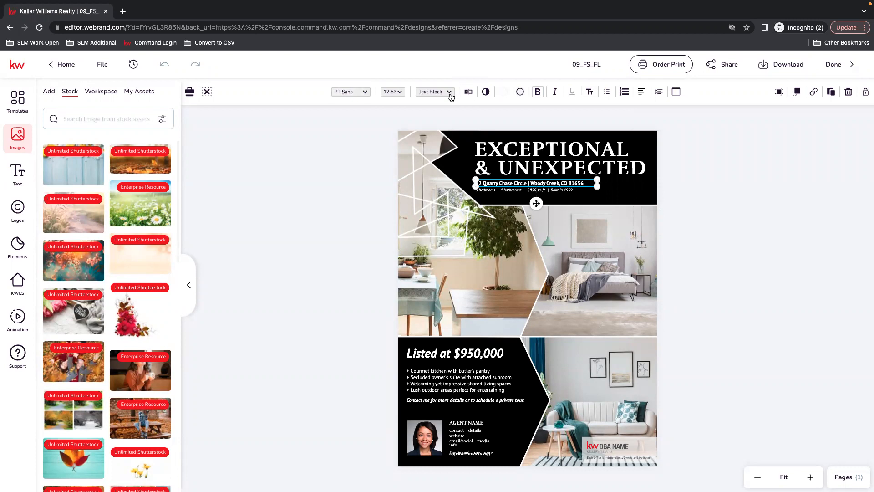
Step: Replace the street part of the flier's address line with the new property's street address and save it
click(466, 93)
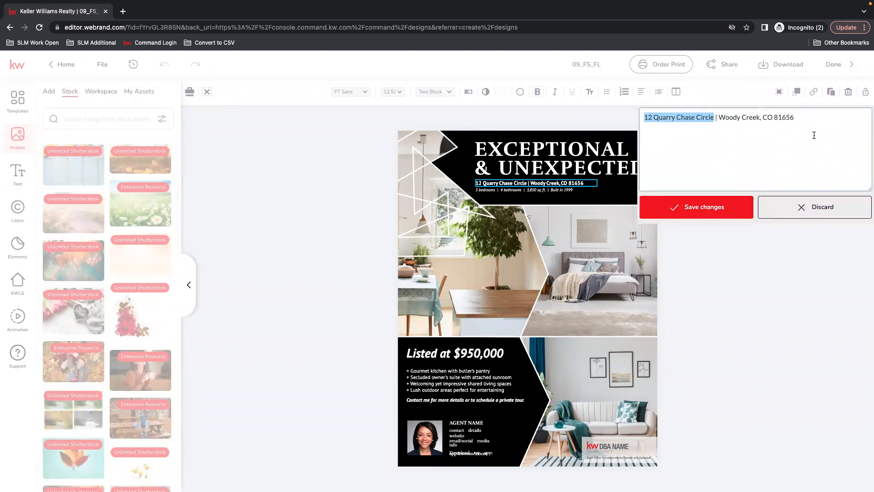
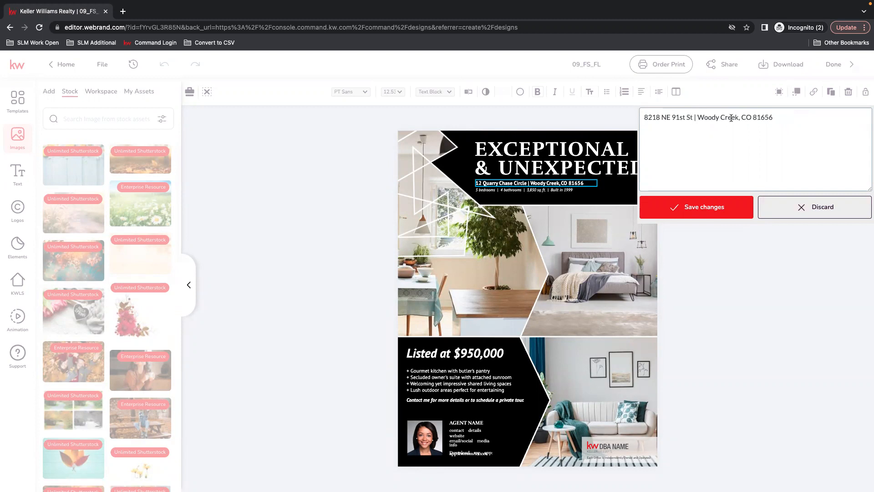
click(713, 213)
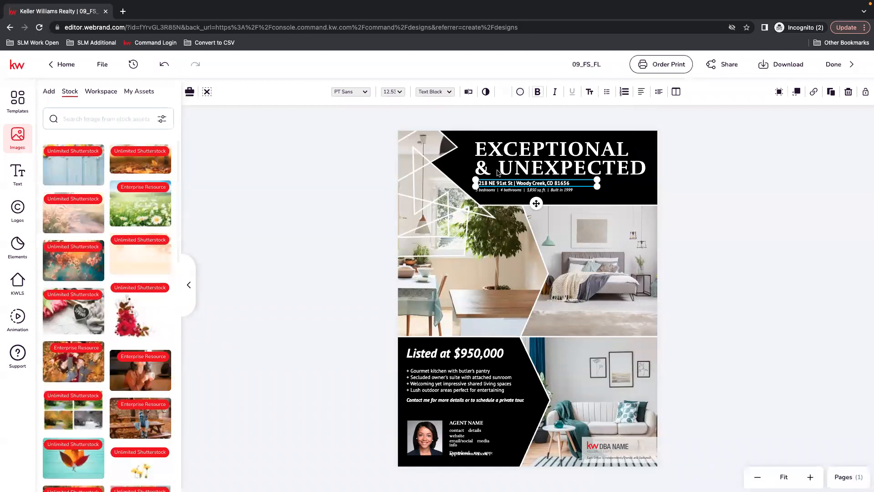
Step: Replace the city, state and ZIP part of the flier's address line with "Vancouver, WA" and save the change
click(470, 91)
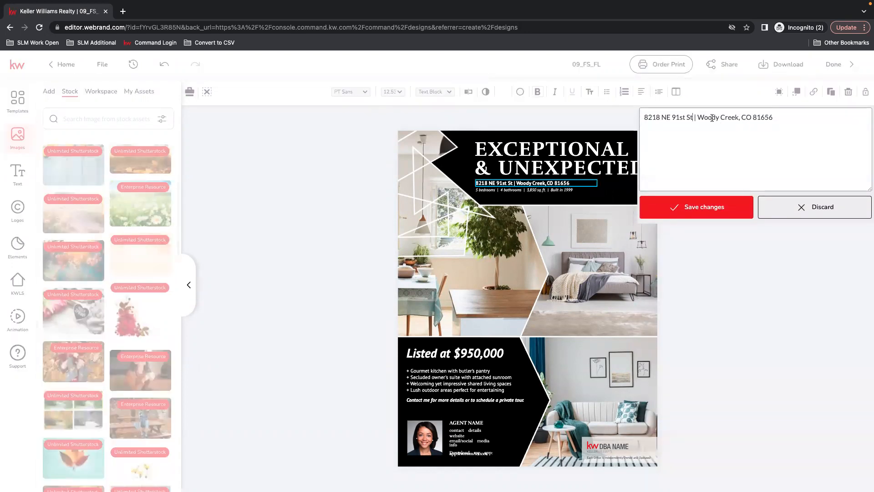
drag(700, 117, 787, 114)
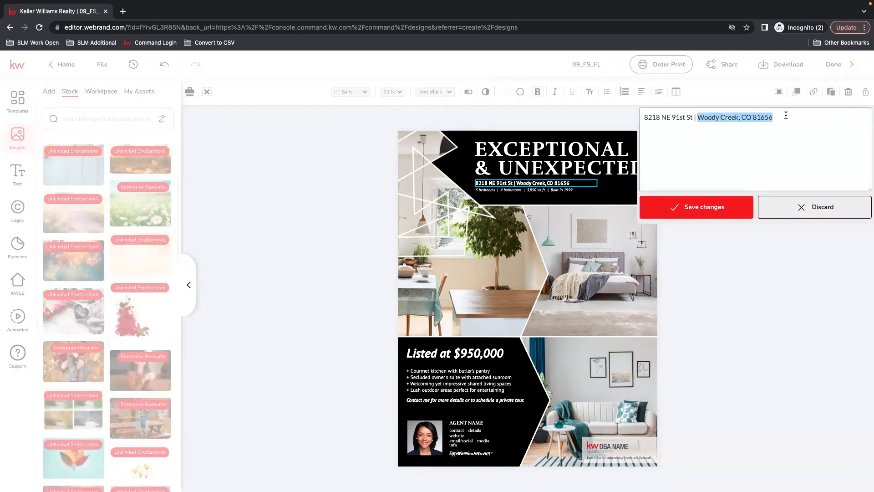
text(Vancouve)
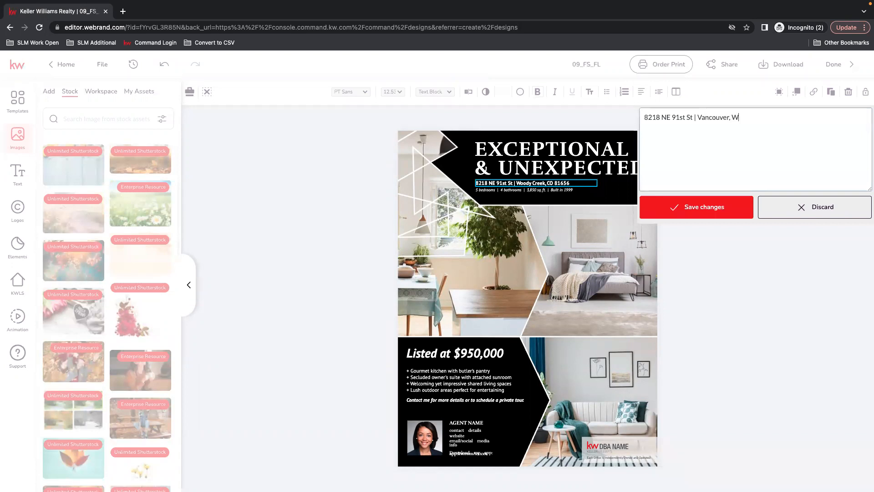
click(717, 203)
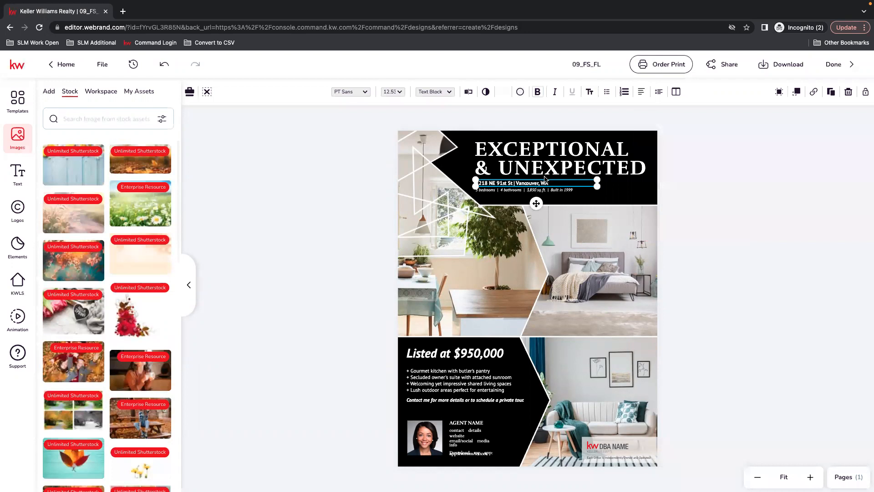
Step: Search the KW listings by MLS number for listing 23250563
mouse_move(59, 261)
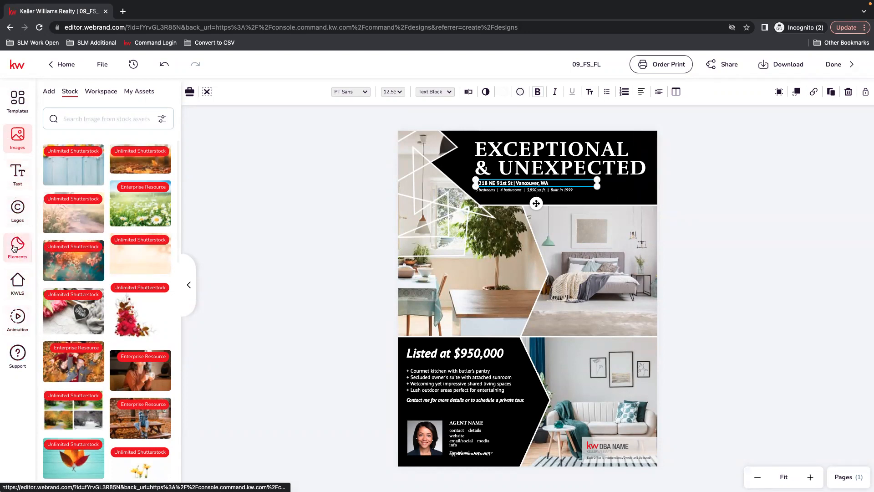
click(18, 283)
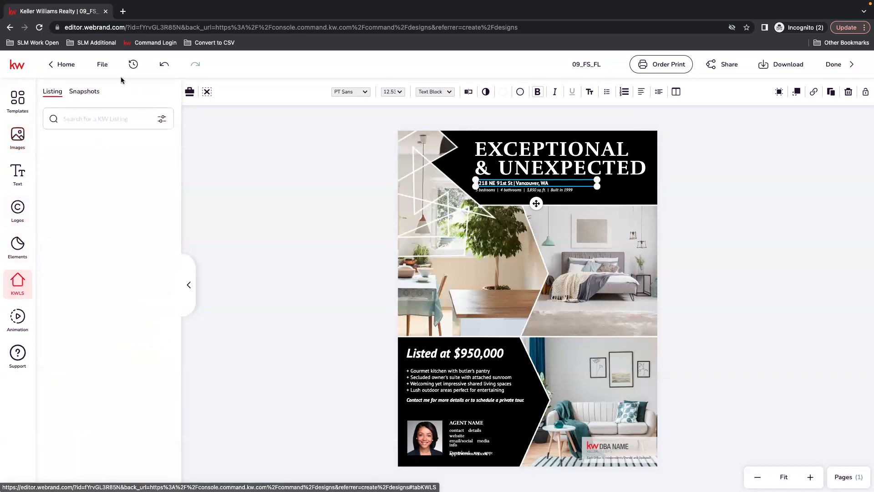
click(94, 124)
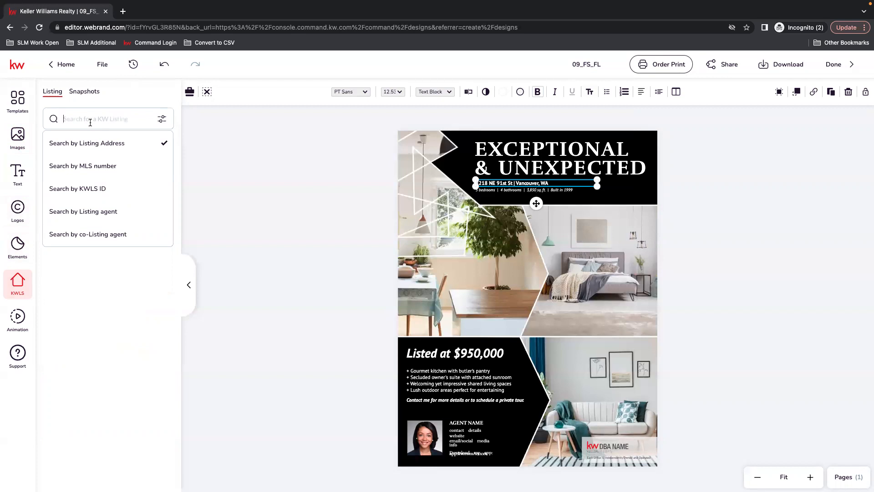
click(126, 122)
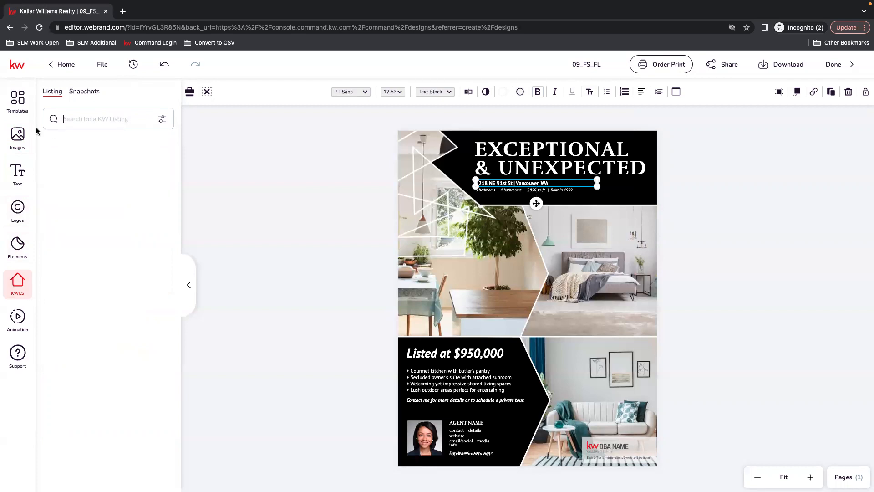
click(161, 119)
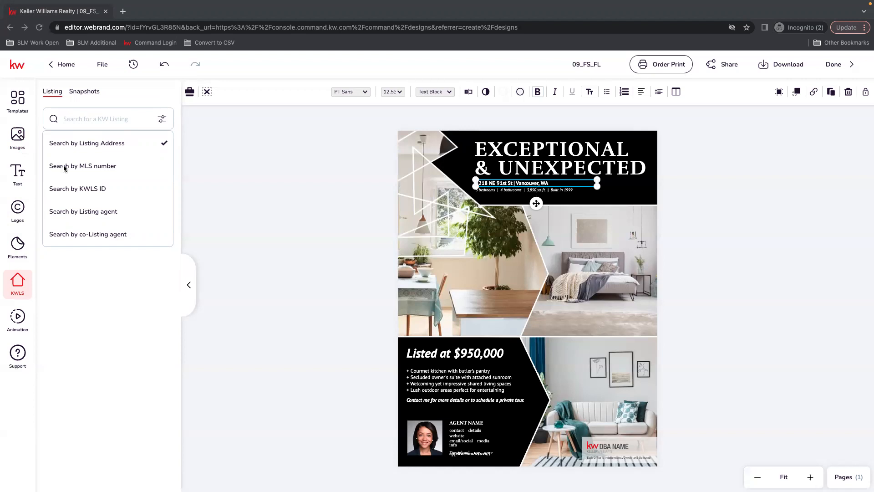
click(99, 167)
click(95, 167)
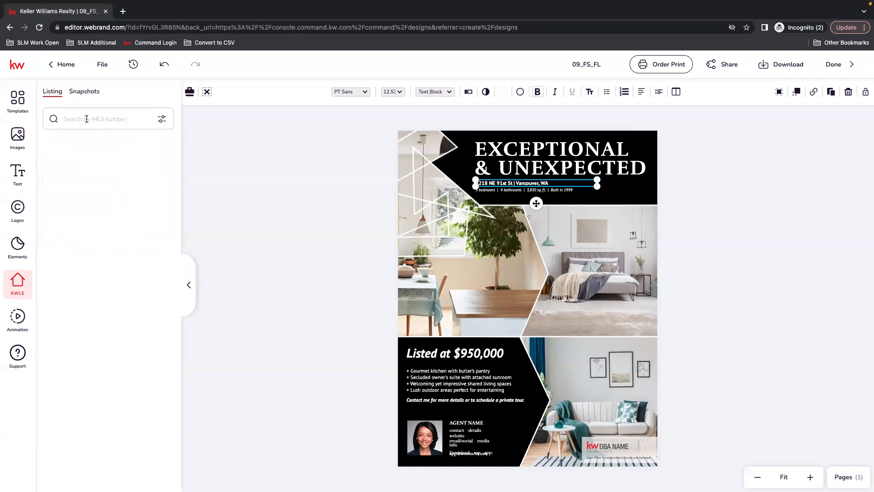
text(23250563)
key(Return)
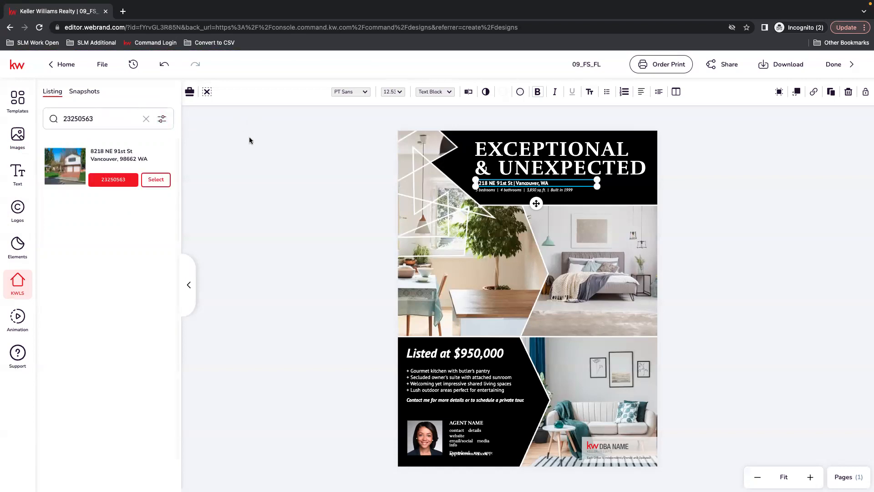
click(156, 181)
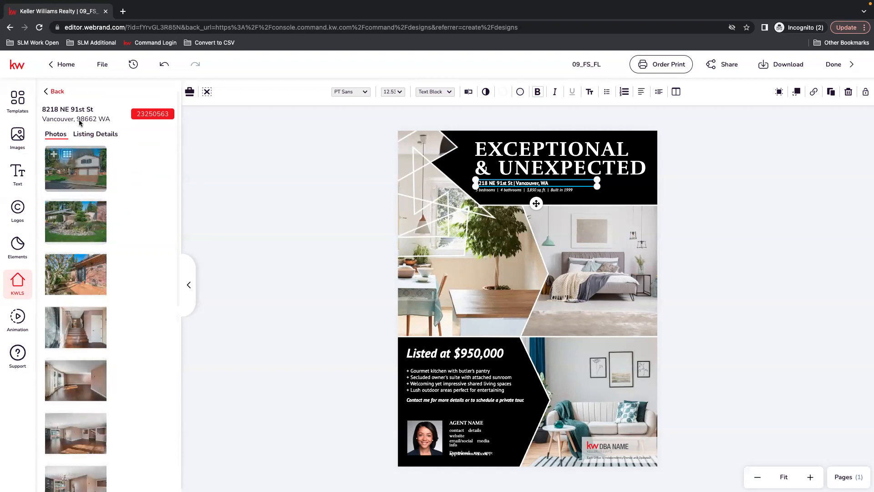
click(107, 134)
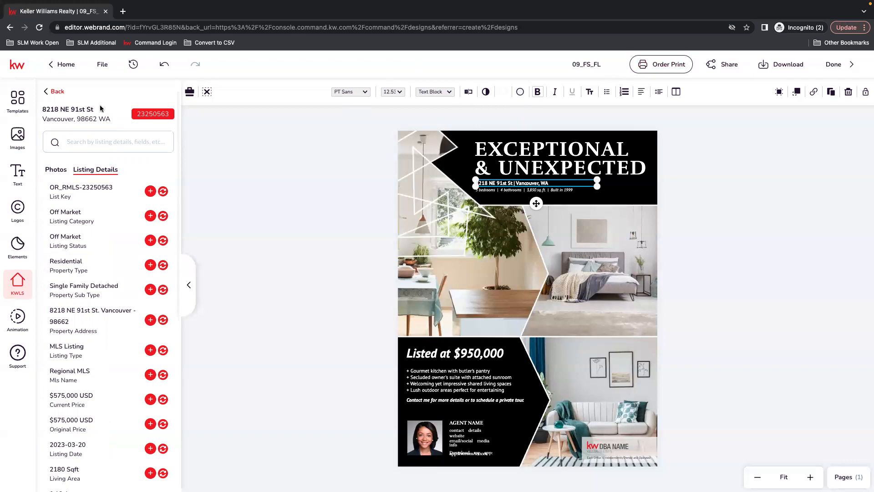
click(58, 92)
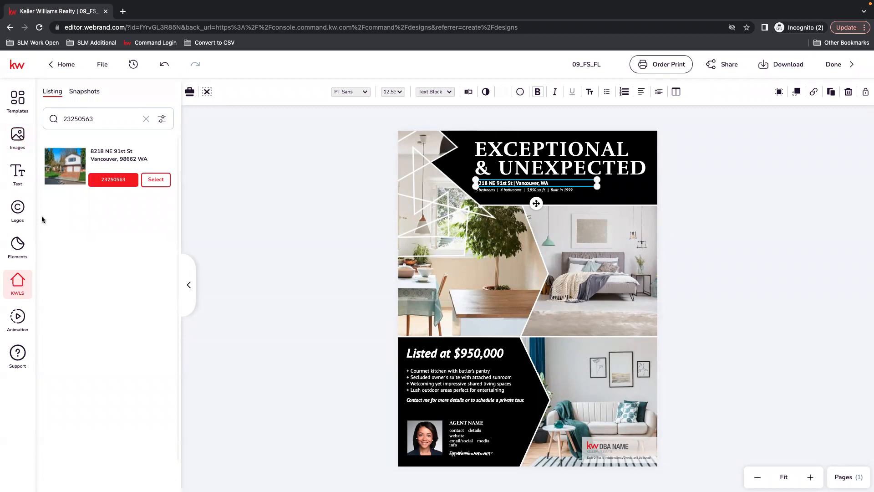
click(75, 115)
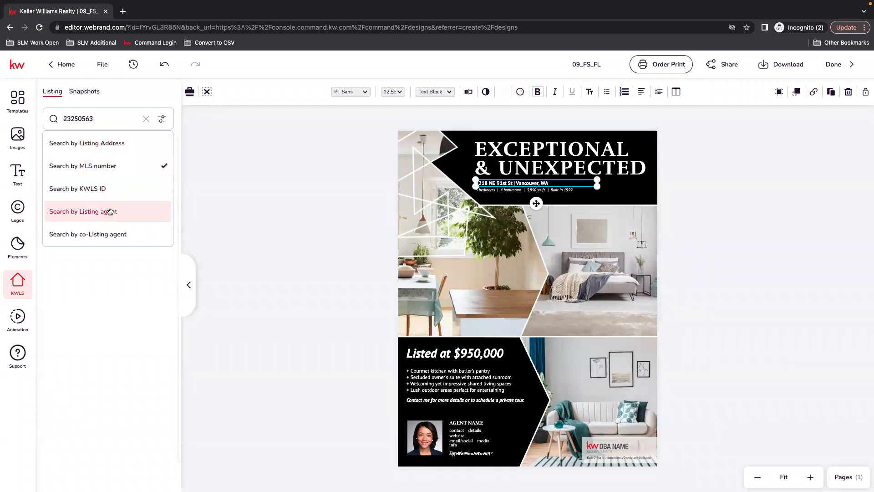
click(134, 95)
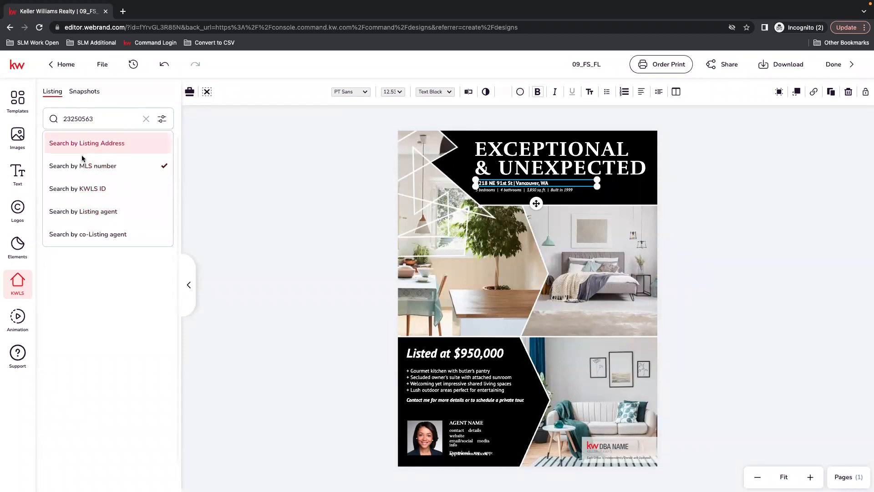
click(201, 176)
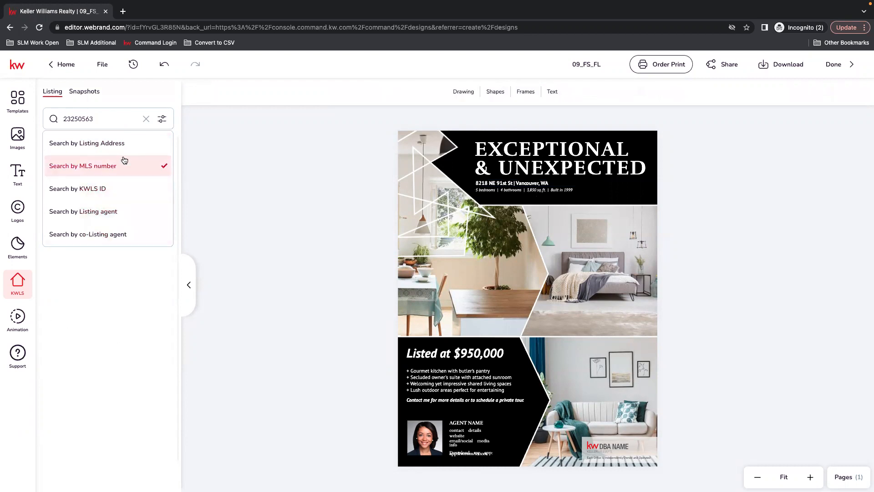
click(105, 115)
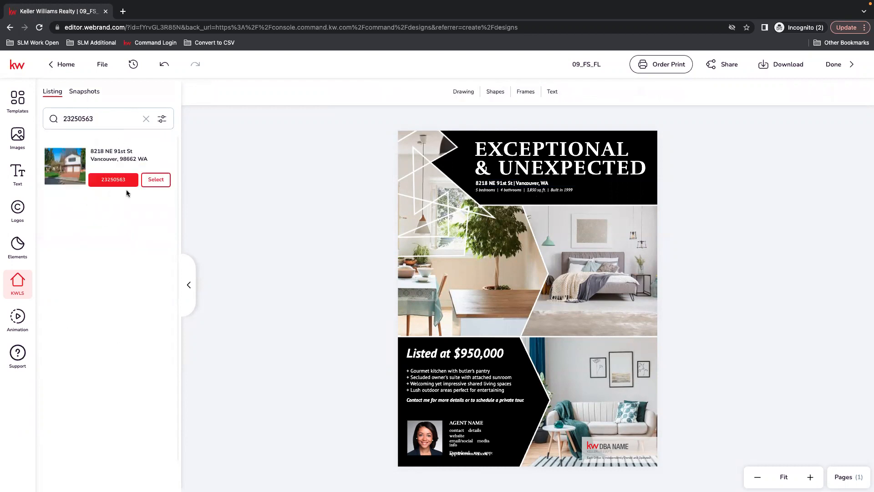
click(156, 179)
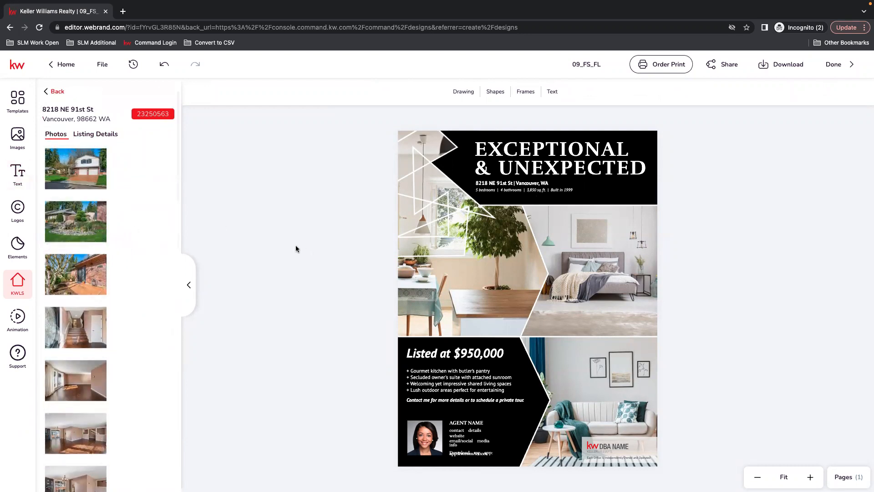
Step: Replace the flier's top-left image with the listing's staircase photo
click(494, 256)
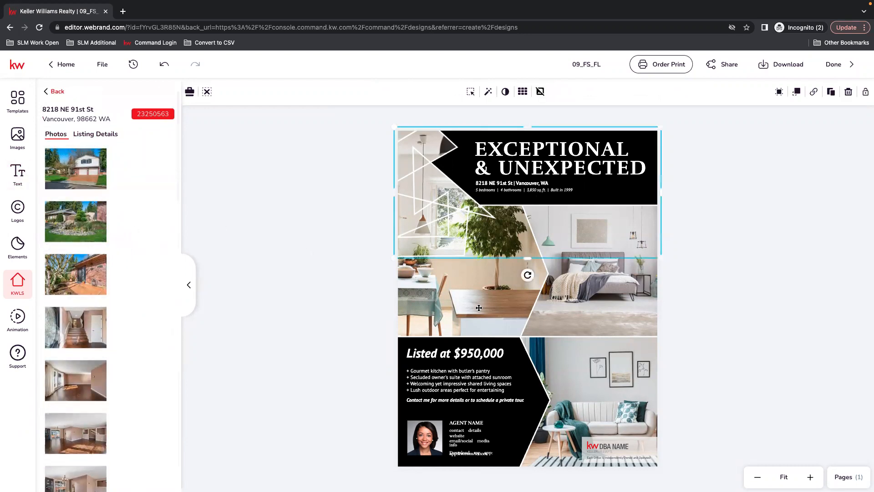
click(75, 221)
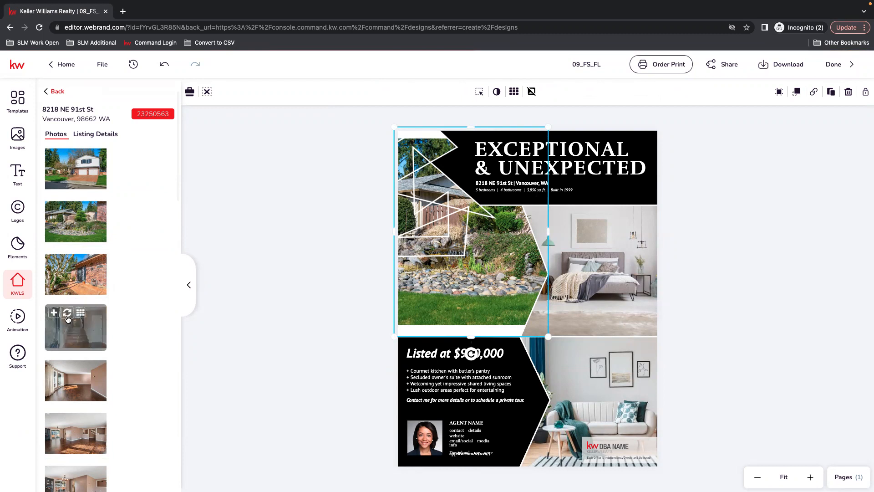
click(67, 315)
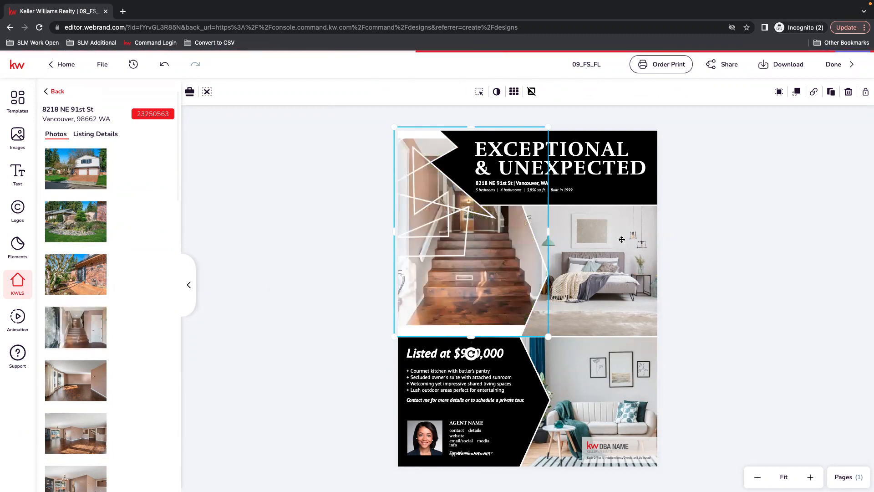
Step: Replace the bedroom image on the flier with the listing's front-yard landscaping photo
mouse_move(82, 326)
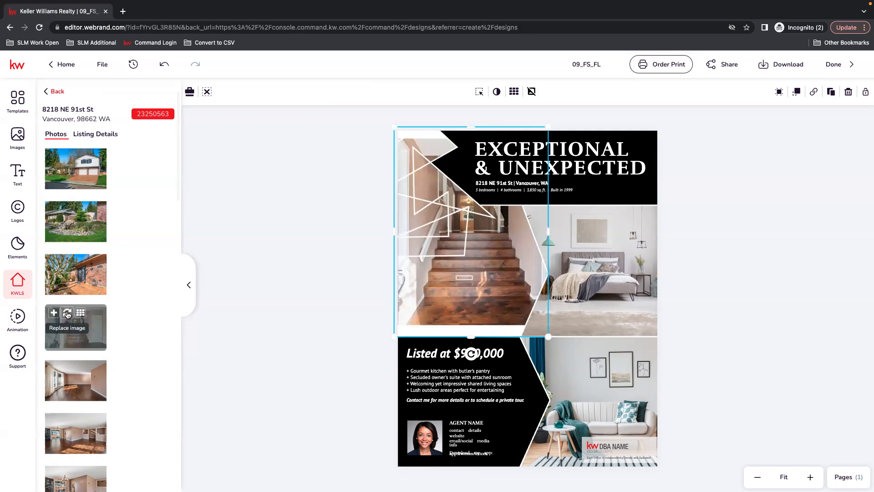
click(610, 254)
click(610, 301)
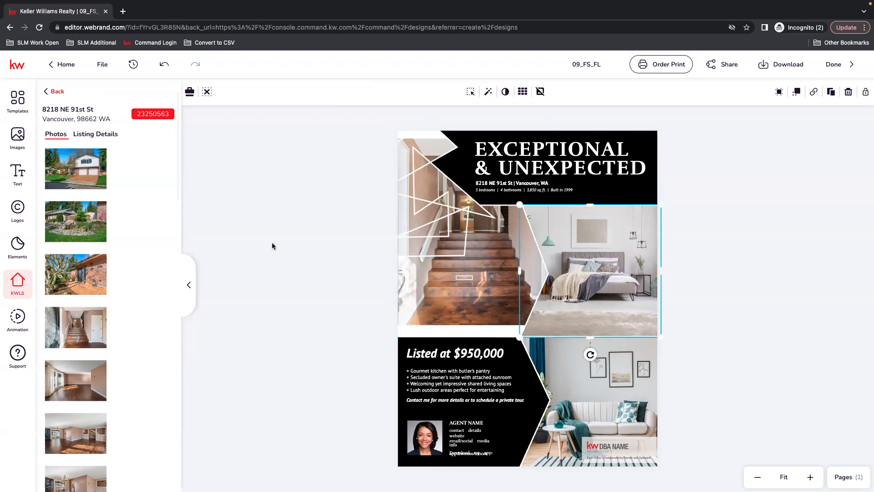
mouse_move(67, 208)
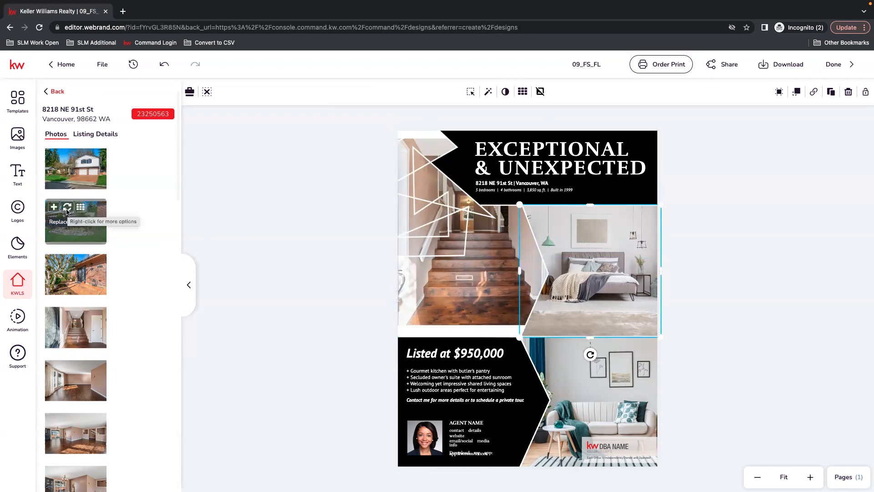
click(67, 208)
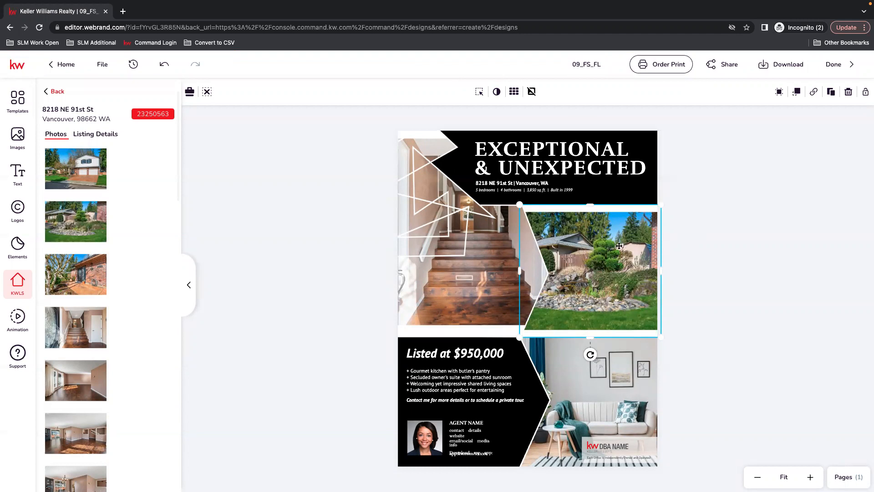
Step: Reposition the landscaping photo within its frame and confirm the new placement
click(480, 92)
drag(607, 248, 625, 246)
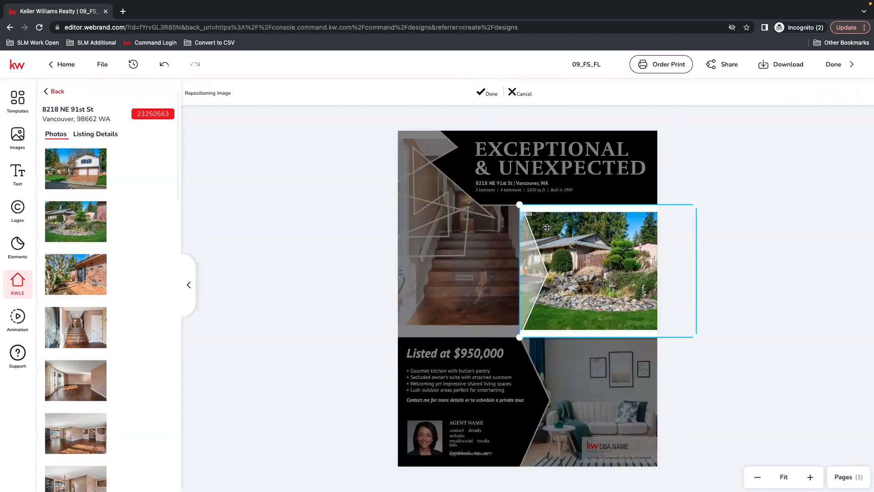
drag(523, 204, 503, 191)
mouse_move(642, 258)
mouse_down()
mouse_move(607, 255)
mouse_move(638, 255)
mouse_up()
key(ctrl+z)
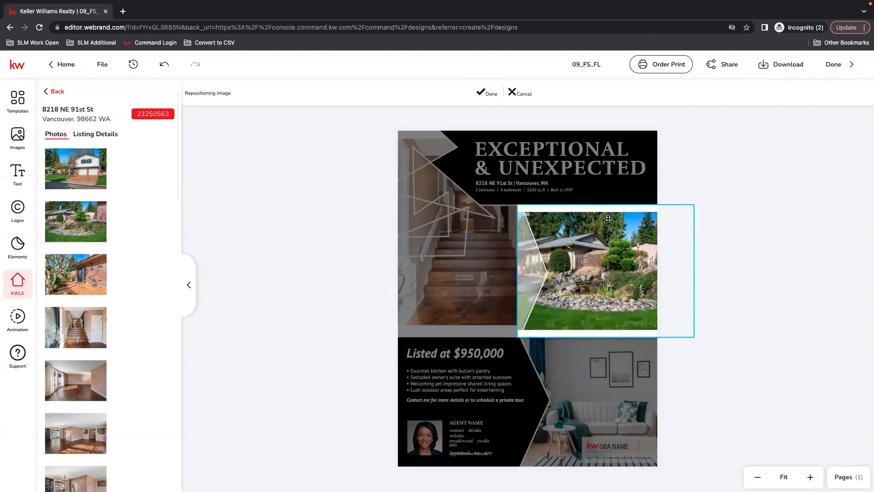
drag(620, 306, 609, 305)
click(487, 92)
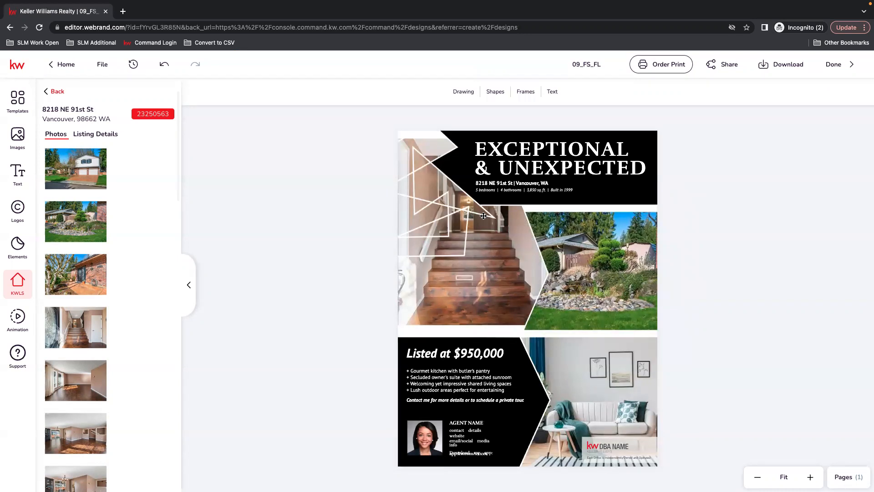
Step: Replace the lower-right living room image with one of the listing's kitchen photos
click(503, 183)
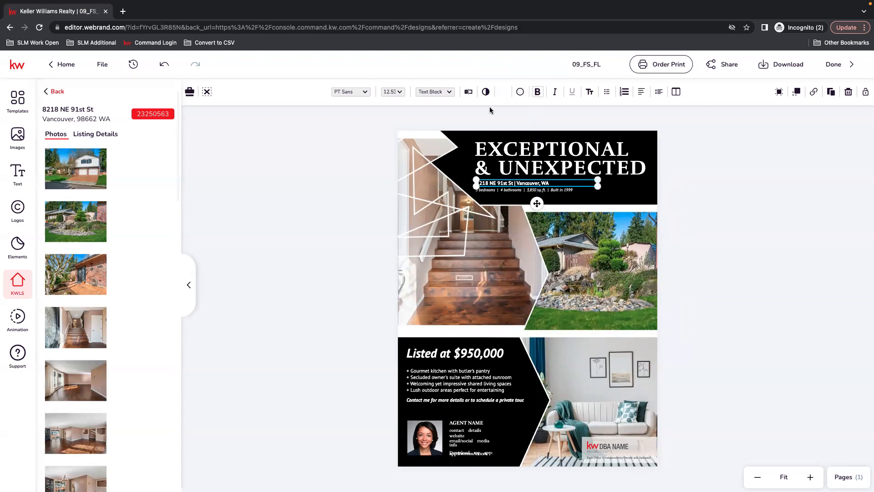
mouse_move(70, 207)
click(590, 376)
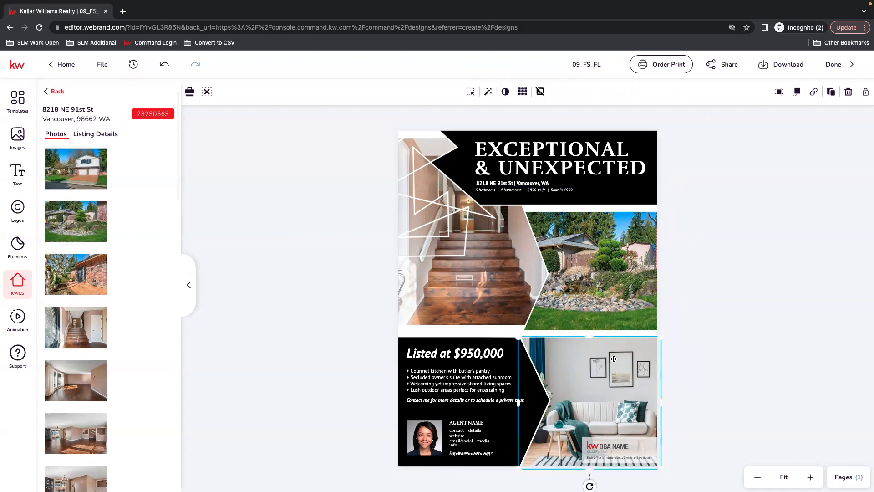
scroll(119, 364, down, 2)
scroll(124, 369, down, 3)
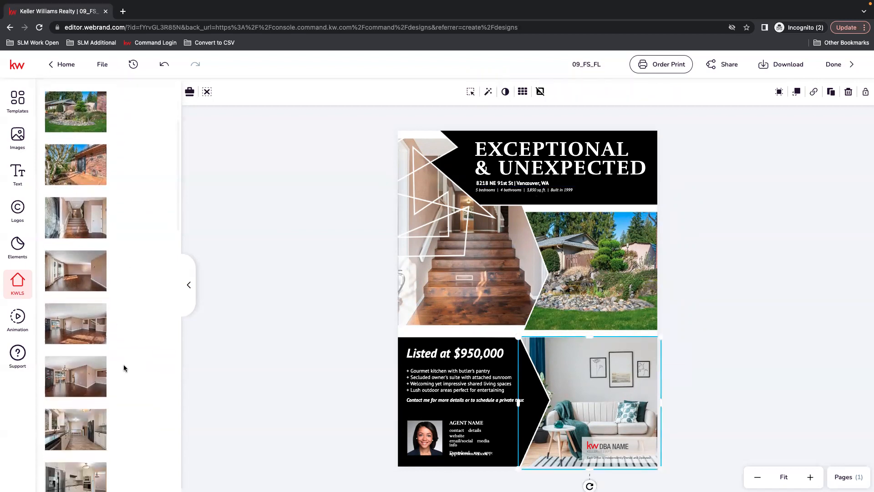
click(66, 340)
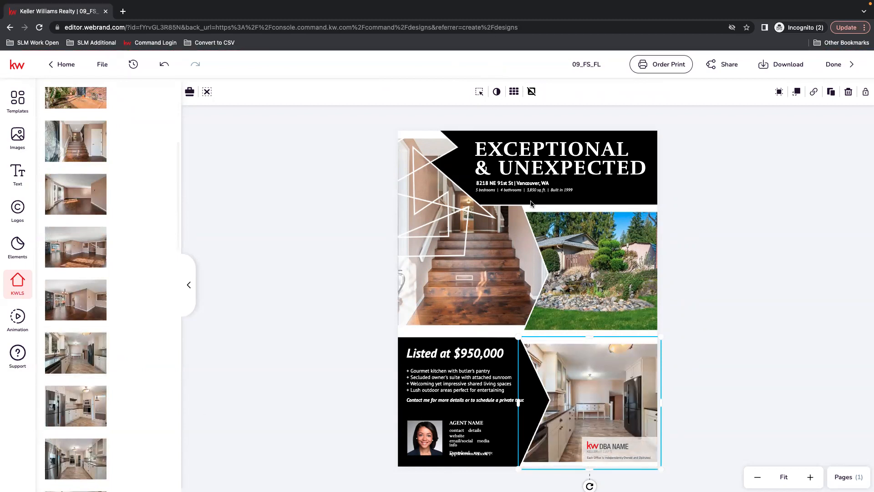
click(502, 184)
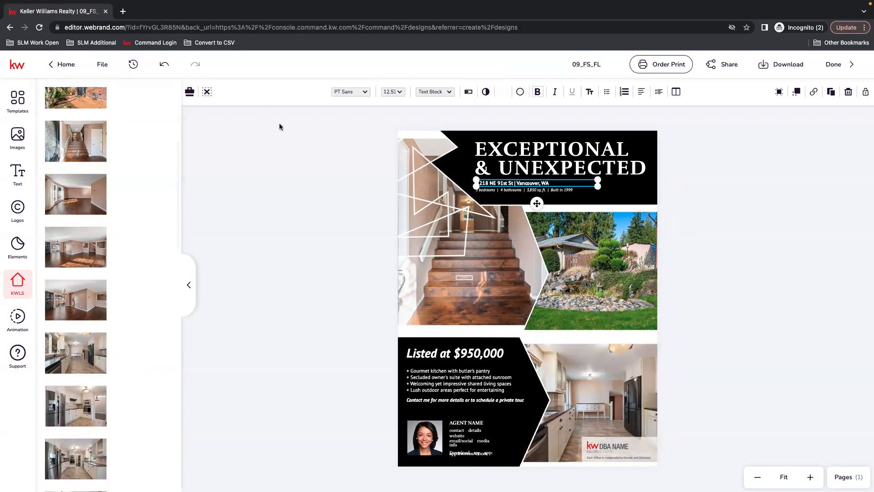
scroll(125, 246, up, 4)
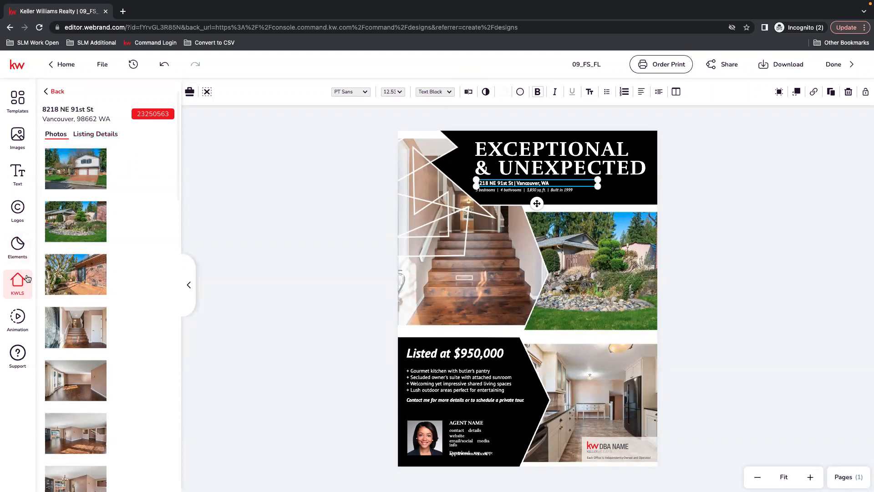
click(105, 135)
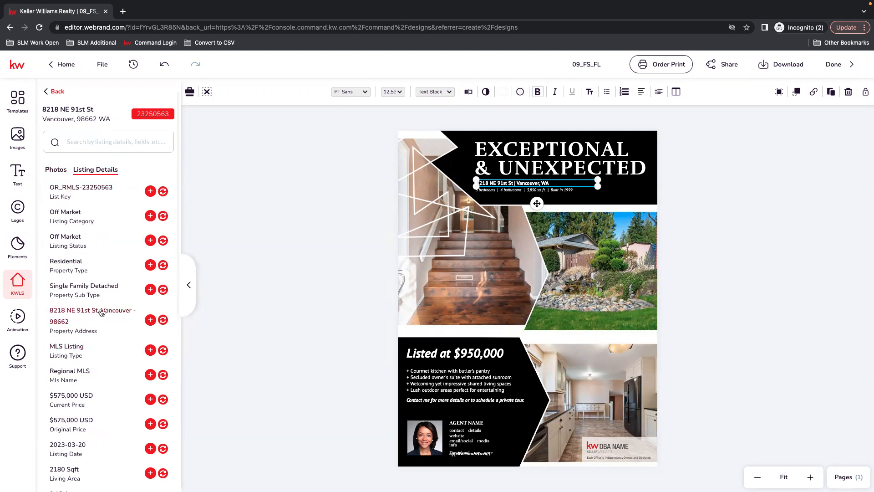
click(163, 320)
click(469, 92)
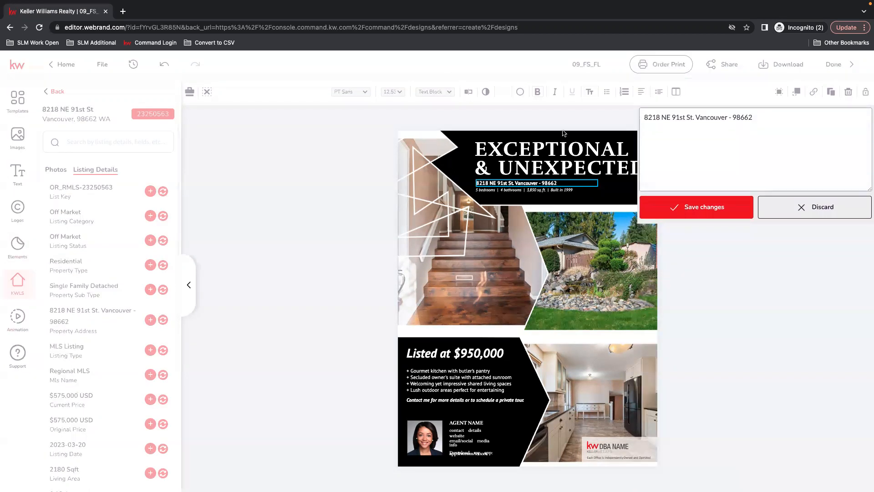
click(727, 116)
key(Delete)
key(Delete)
text(, WA)
click(721, 208)
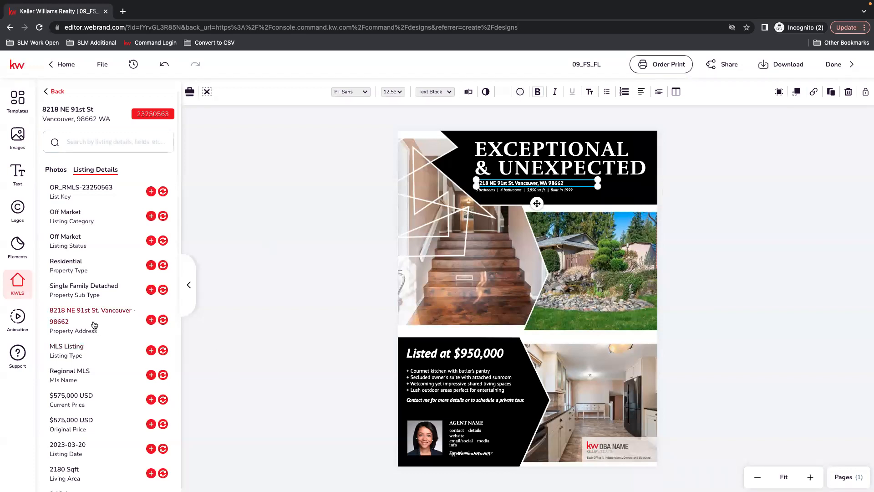
click(151, 320)
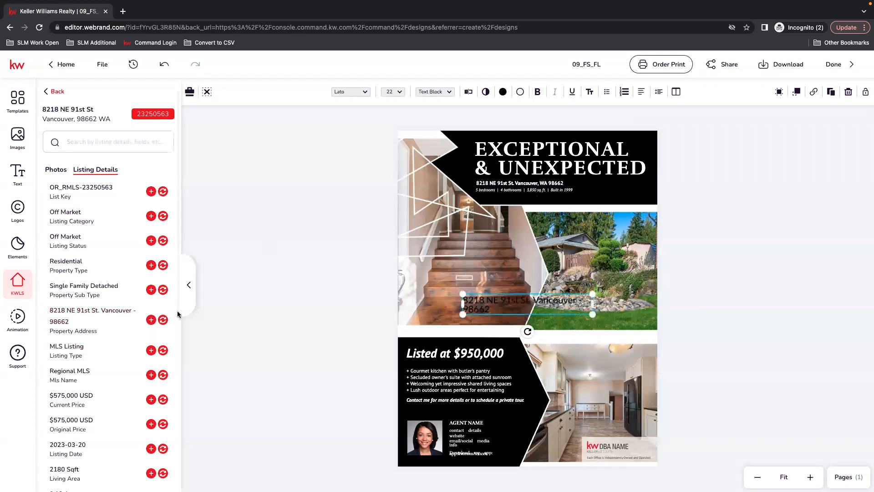
drag(528, 304, 483, 273)
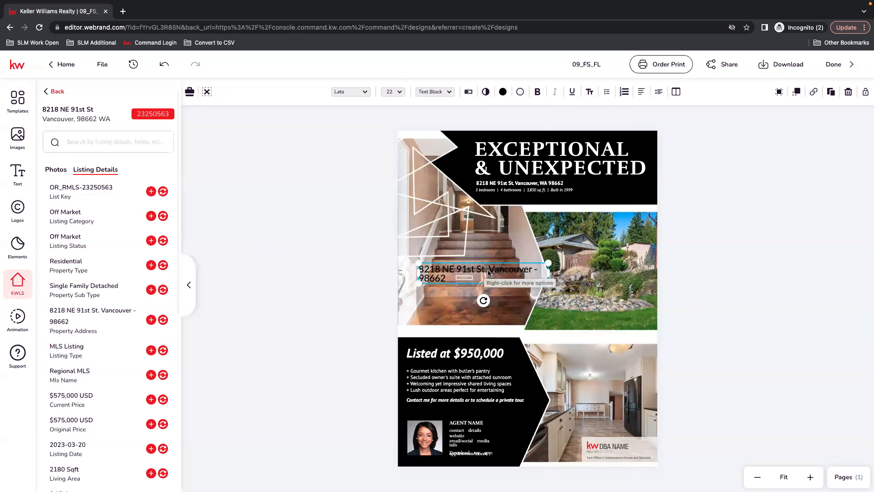
double_click(473, 281)
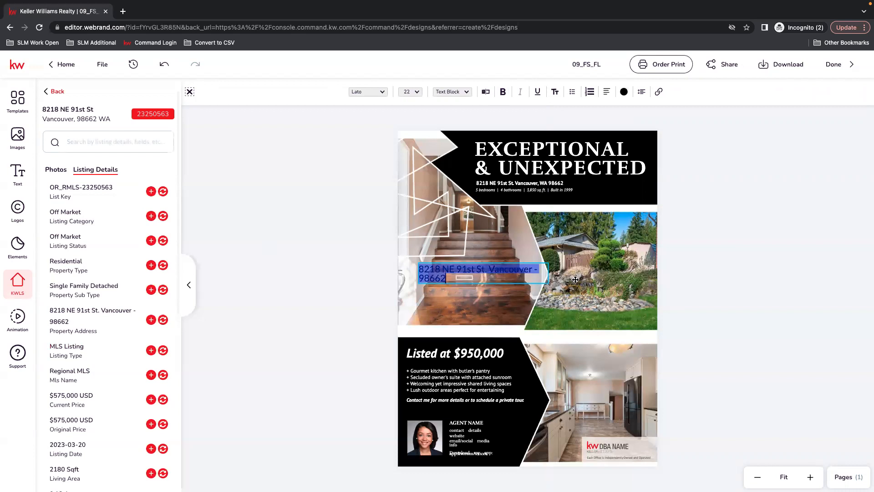
key(Escape)
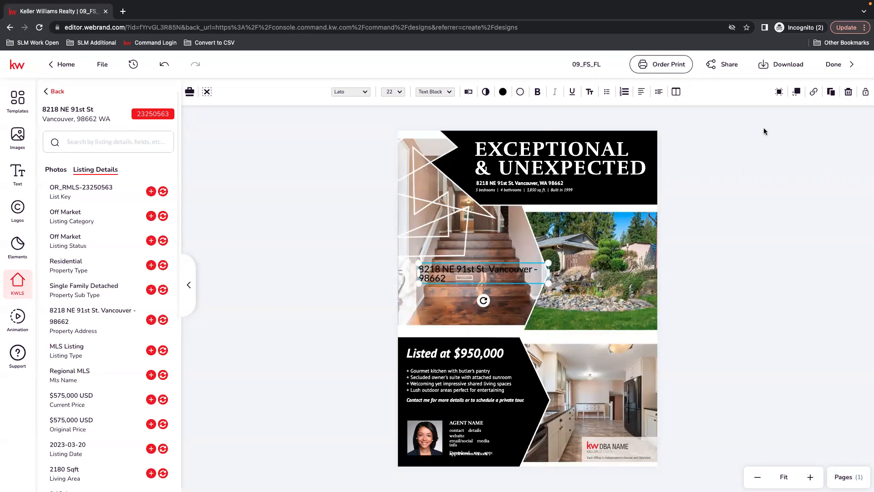
click(849, 91)
Step: Widen the text box of the bedrooms, bathrooms and square-footage line under the address
click(495, 277)
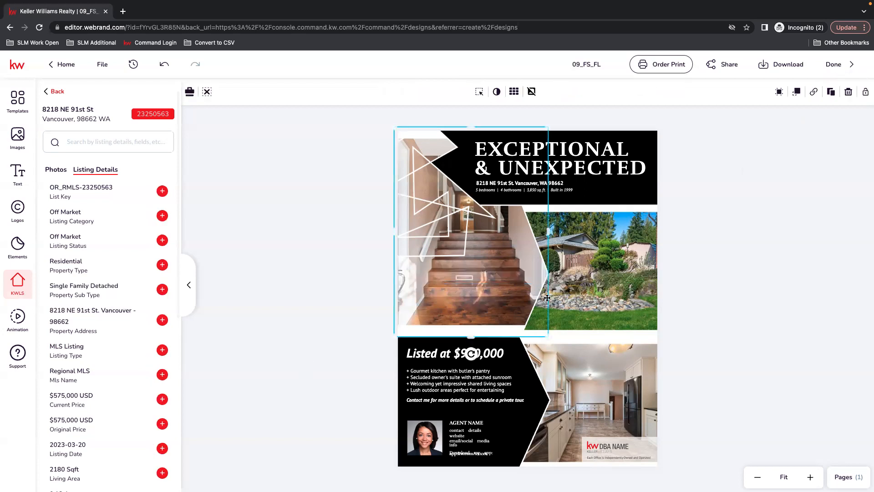
click(513, 191)
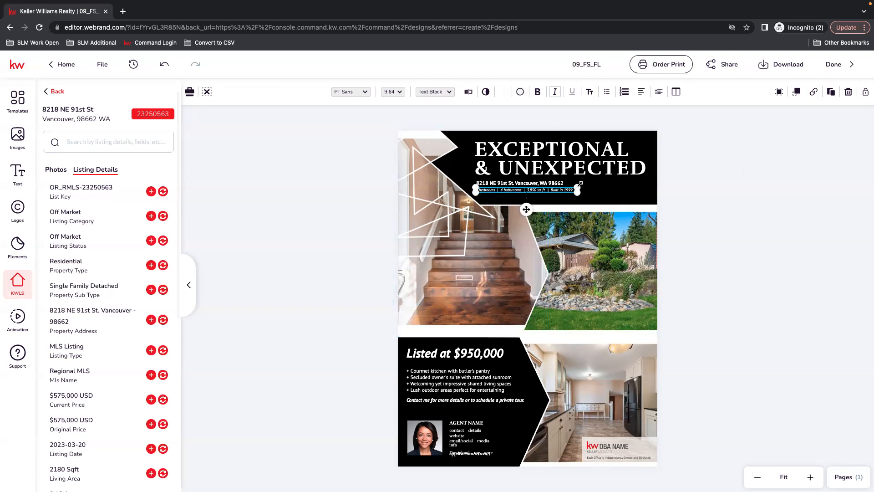
drag(579, 193, 620, 195)
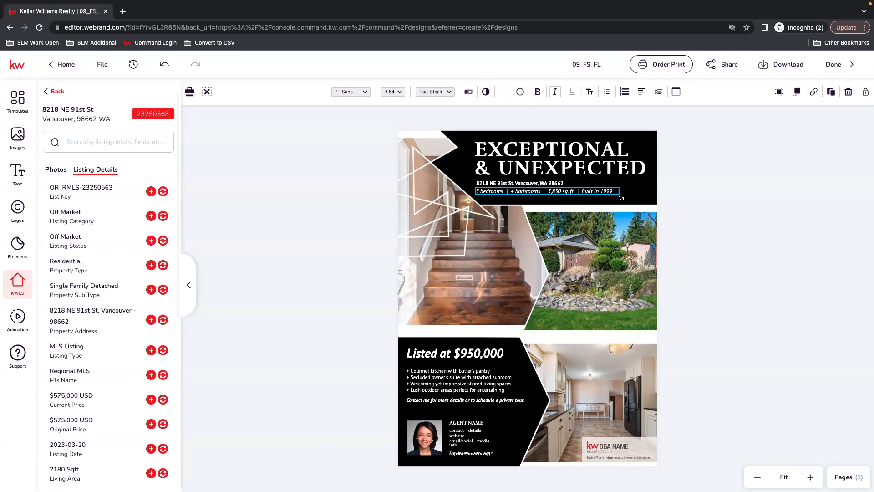
click(742, 173)
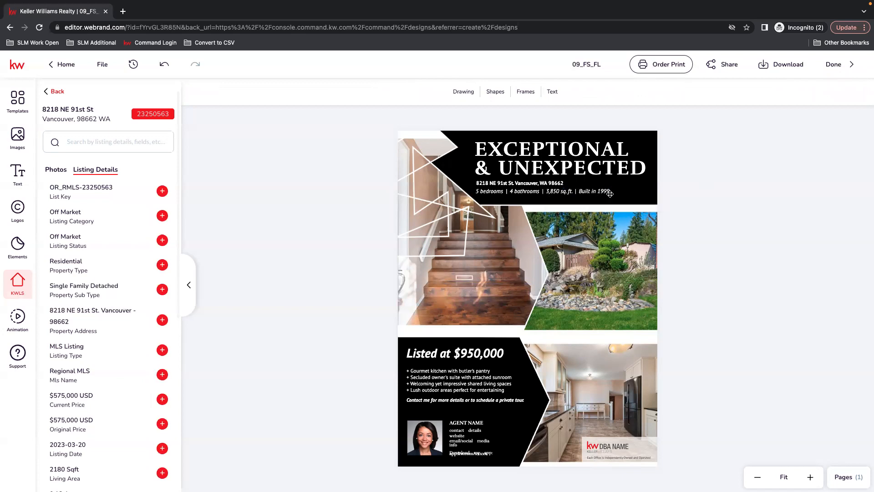
Step: Try to sync the details line with the listing's bedroom count, then undo the change
click(497, 194)
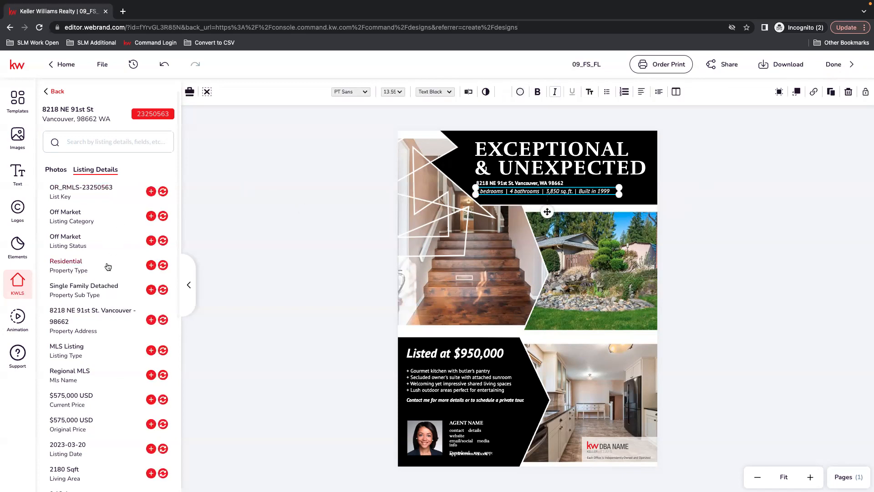
scroll(102, 360, down, 3)
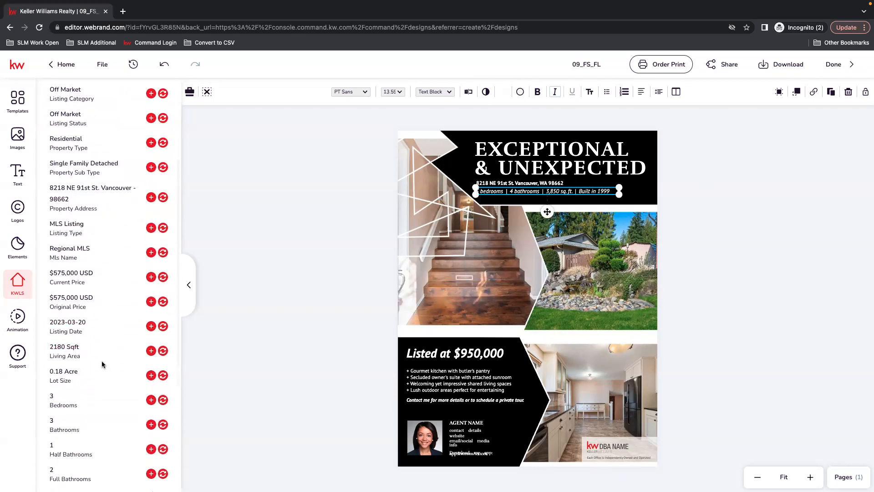
scroll(102, 360, down, 2)
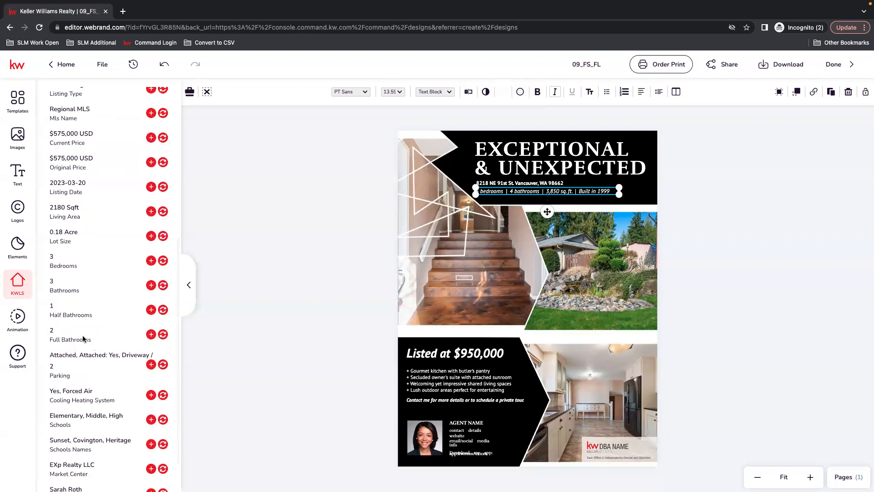
click(162, 261)
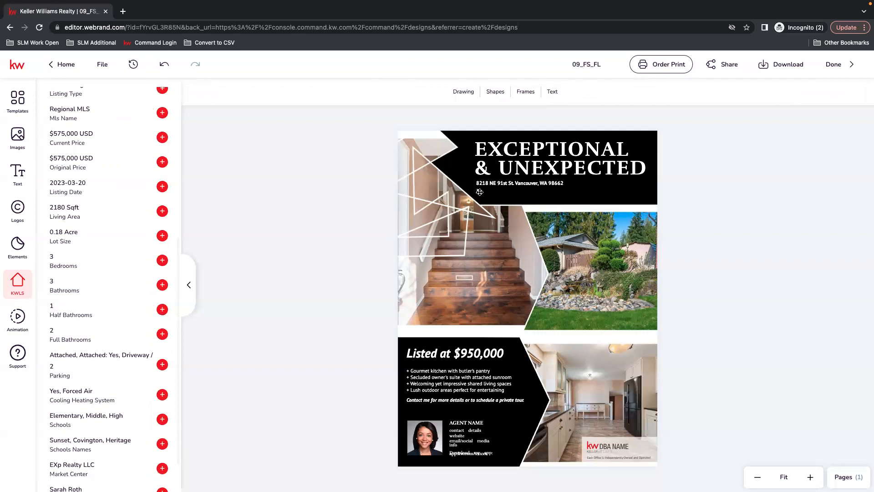
click(480, 191)
click(247, 260)
click(487, 192)
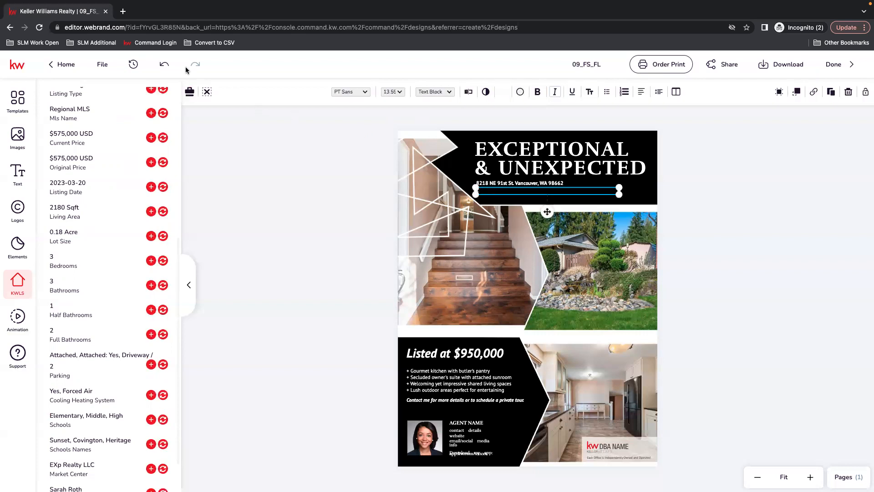
click(164, 66)
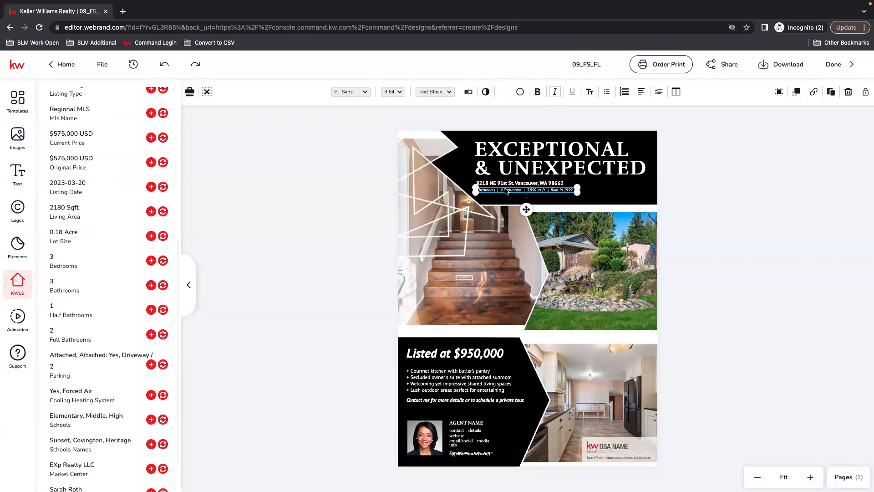
Step: Widen the details line and change it to 3 bedrooms and 2.5 bathrooms
drag(578, 192, 625, 193)
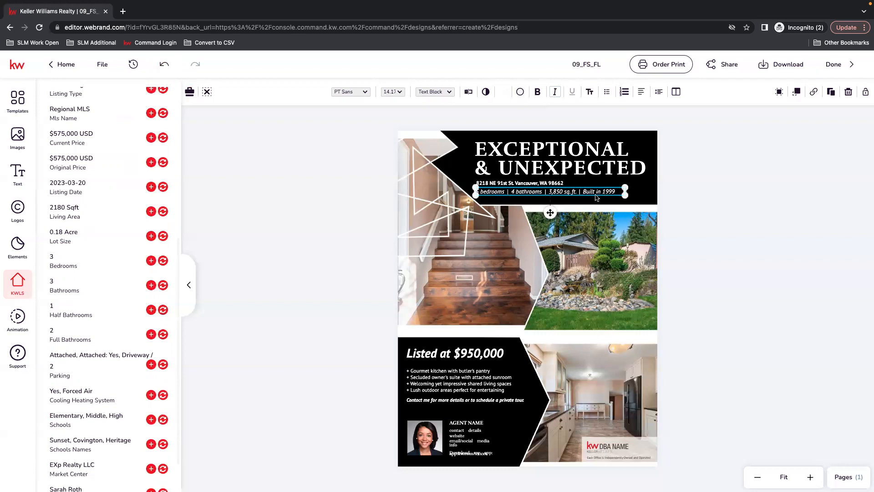
click(469, 92)
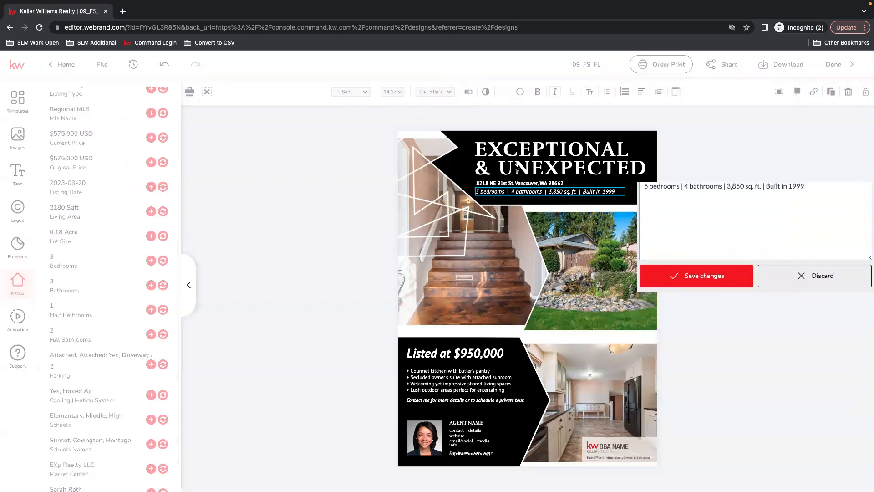
key(Delete)
key(Delete)
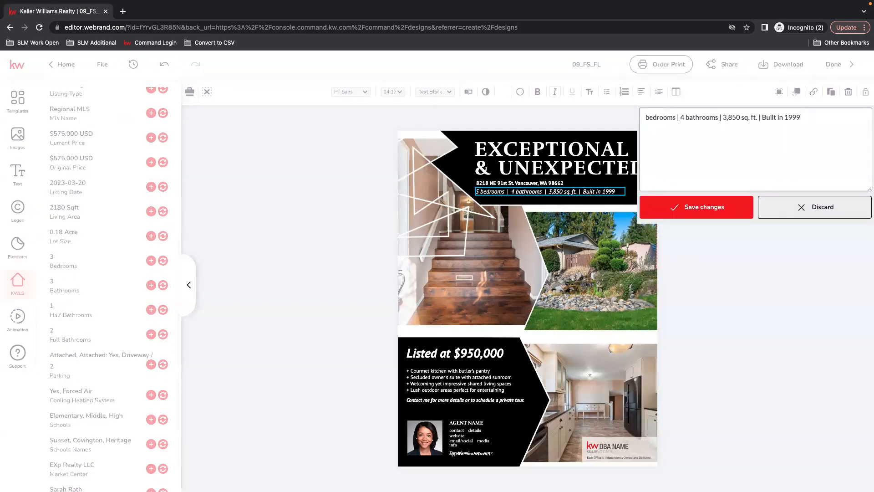
text(3)
text(2.5)
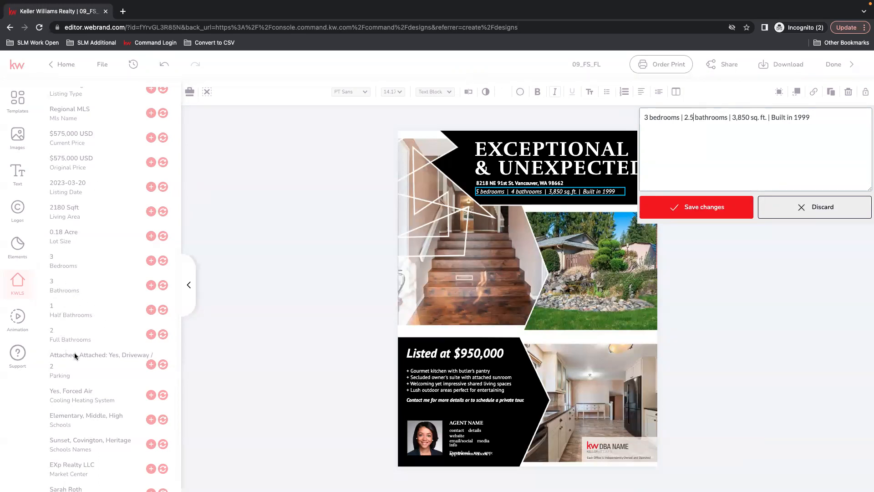
drag(750, 115, 732, 116)
click(748, 147)
click(695, 216)
Step: Set the square footage in the details line to 2,180 sq. ft
scroll(104, 373, down, 1)
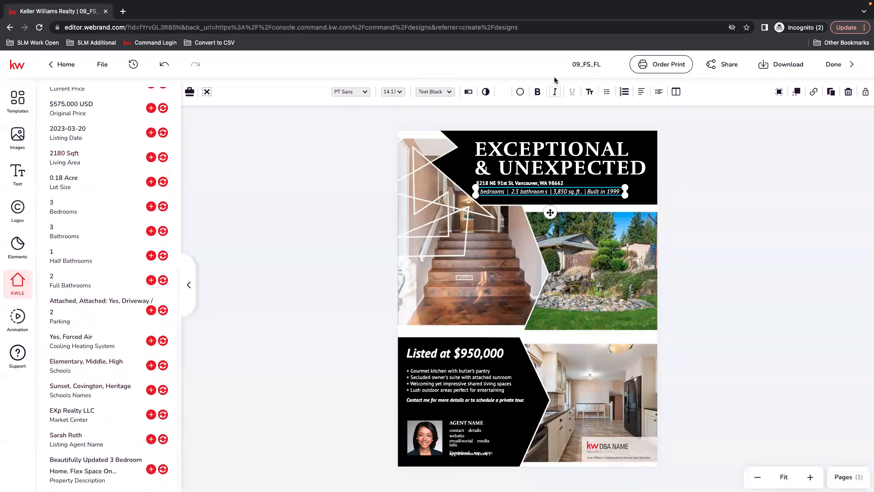
click(468, 92)
mouse_move(750, 112)
mouse_down()
mouse_move(724, 115)
mouse_move(733, 115)
mouse_up()
text(2,180)
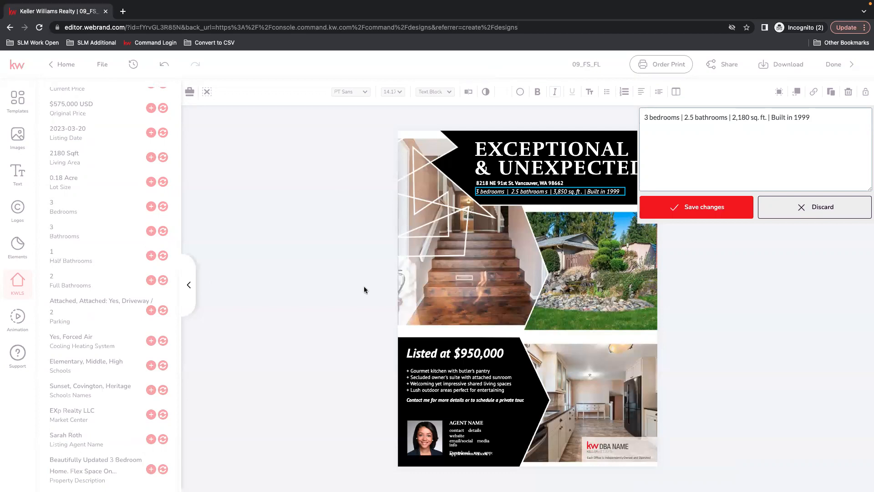
click(720, 201)
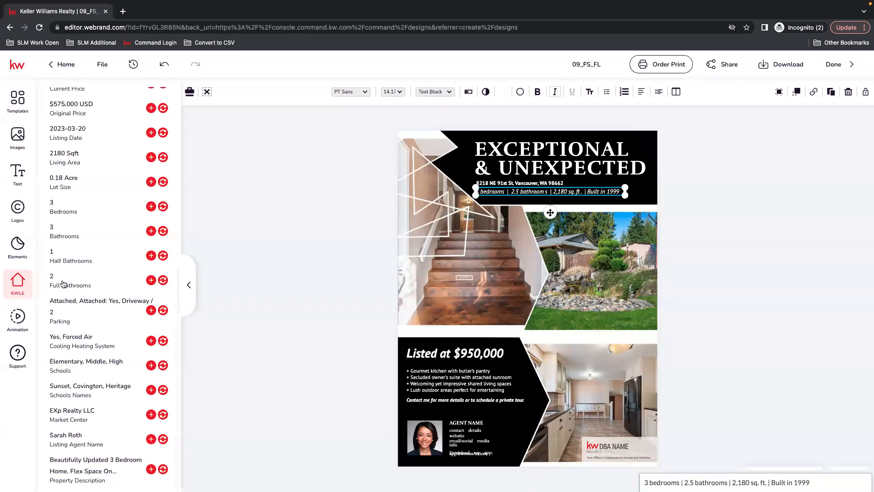
Step: Browse the listing details list for the remaining property information
scroll(73, 274, up, 3)
scroll(83, 248, up, 4)
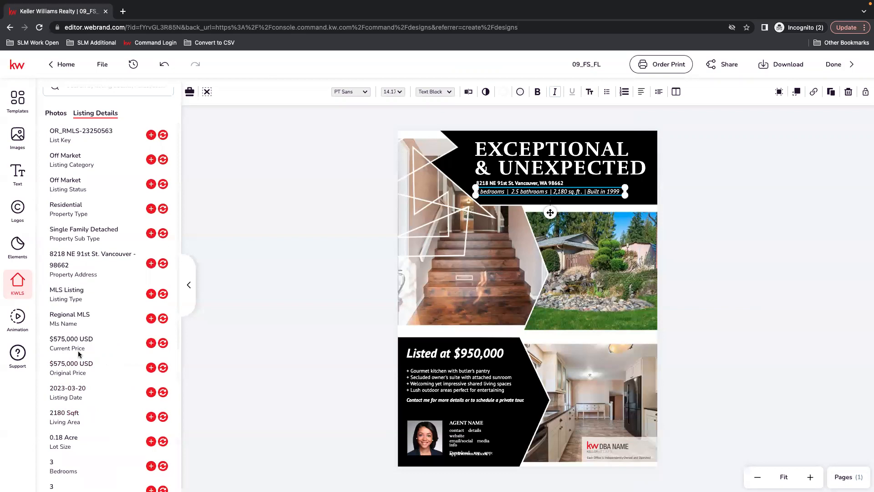
scroll(91, 180, down, 1)
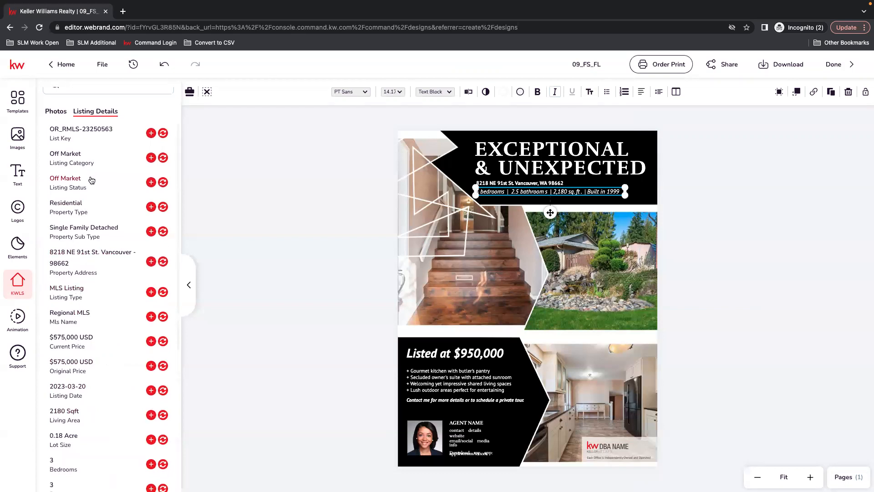
scroll(91, 180, up, 2)
scroll(117, 333, down, 5)
scroll(115, 337, down, 5)
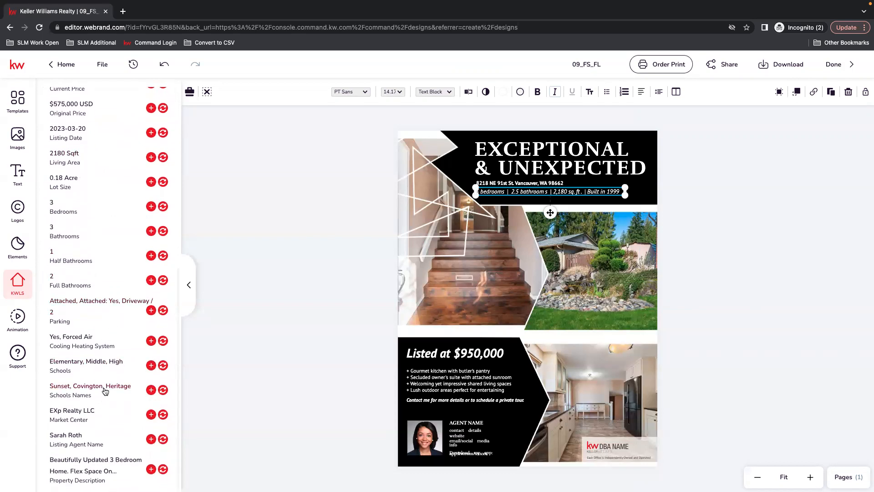
scroll(103, 389, up, 3)
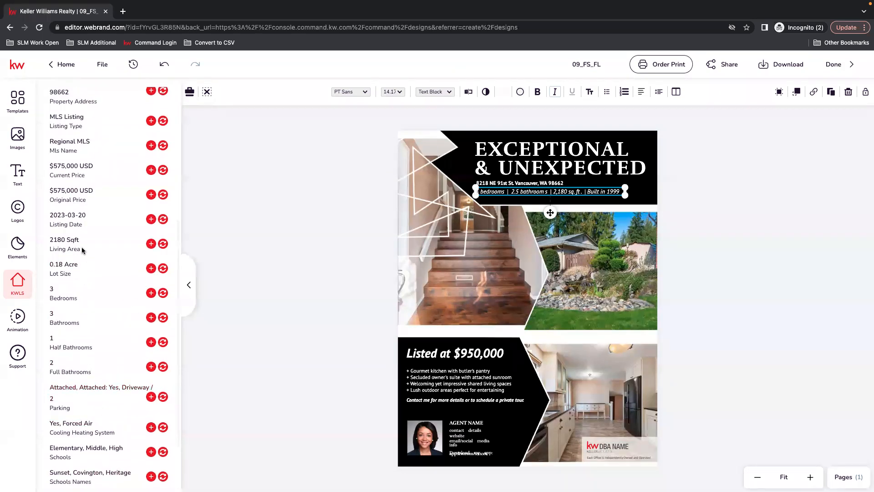
scroll(88, 180, up, 4)
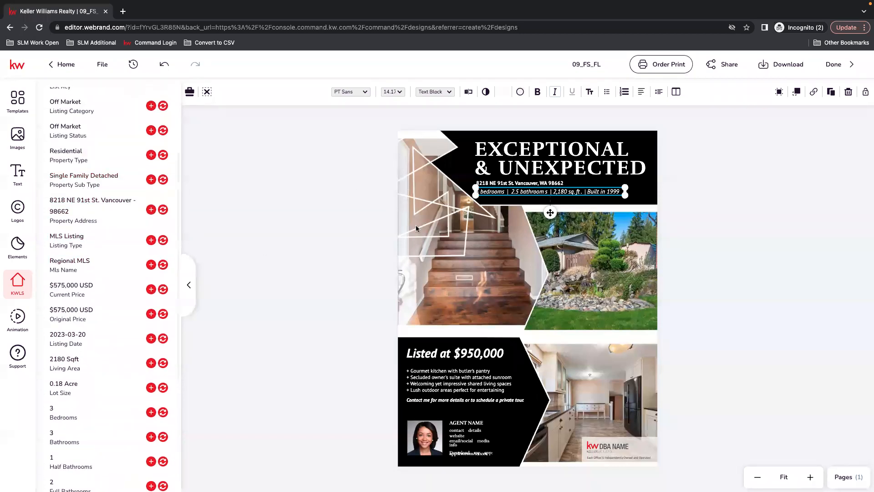
Step: Remove "Built in 1999" from the end of the details line
click(629, 210)
click(575, 192)
click(468, 91)
drag(823, 119, 770, 114)
key(BackSpace)
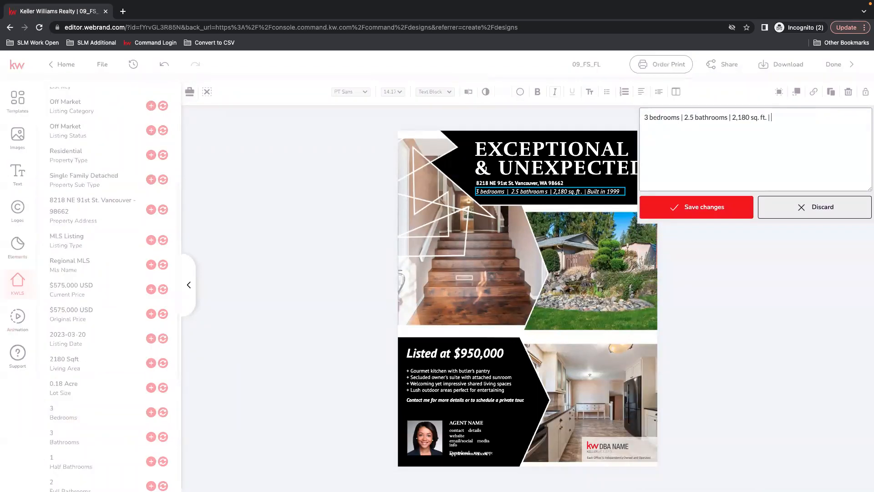
click(723, 217)
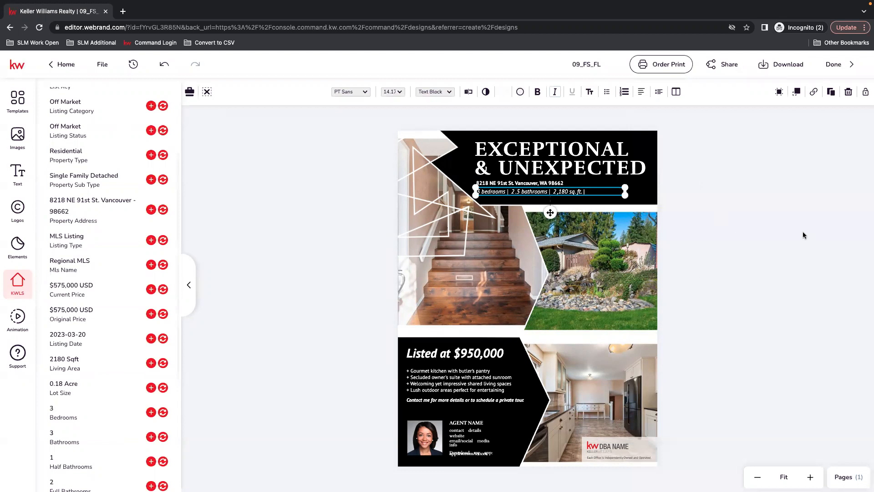
Step: Nudge the details line slightly left and narrow its text box
click(642, 208)
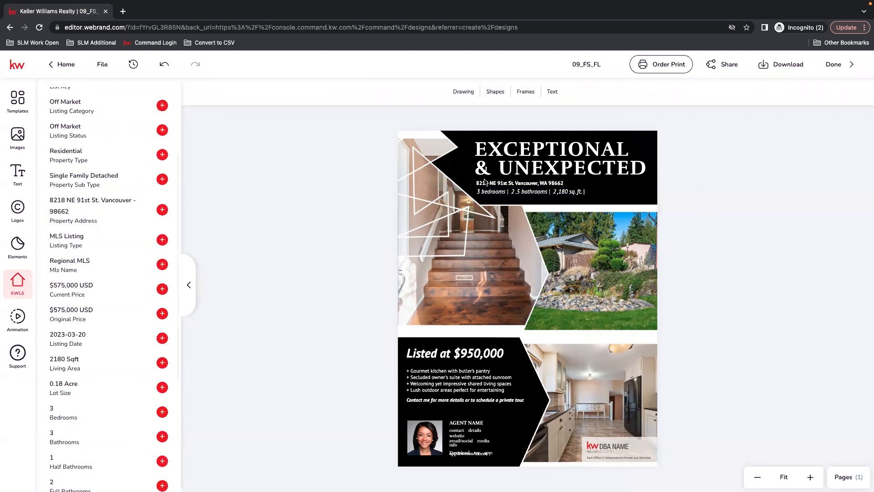
click(534, 199)
key(Left)
key(Left)
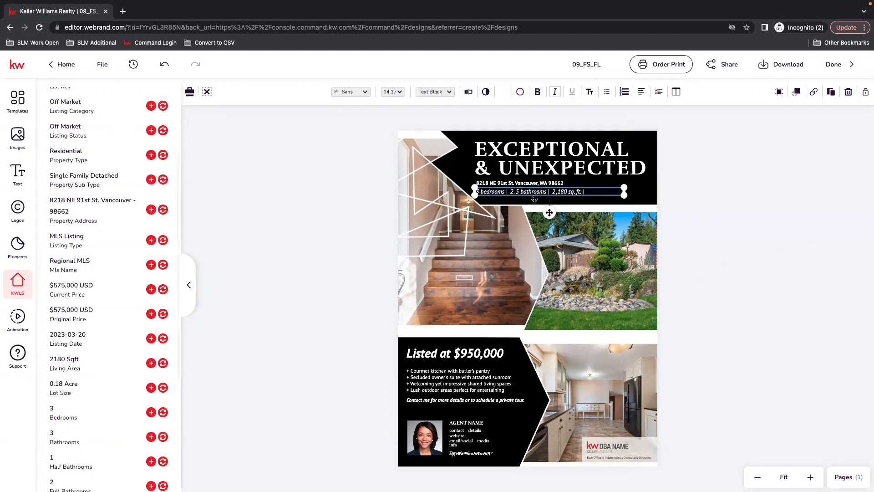
drag(624, 192, 608, 191)
click(728, 210)
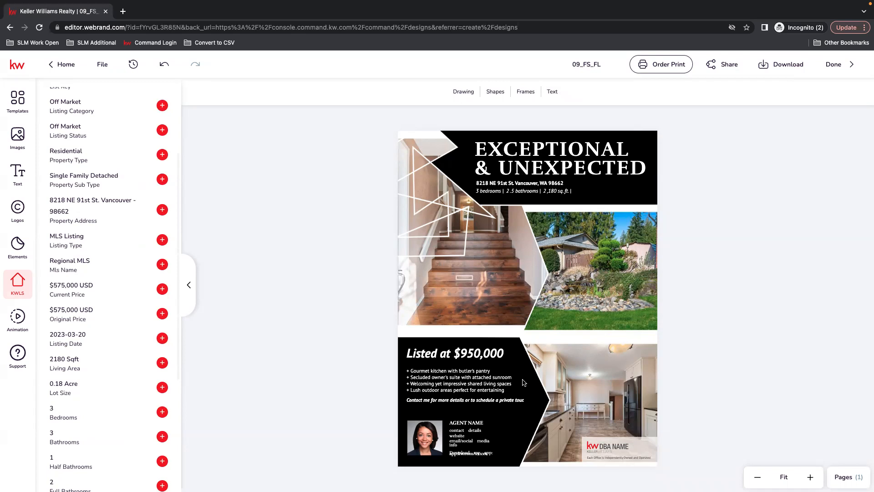
Step: Change the listing price headline to $575,000
click(472, 349)
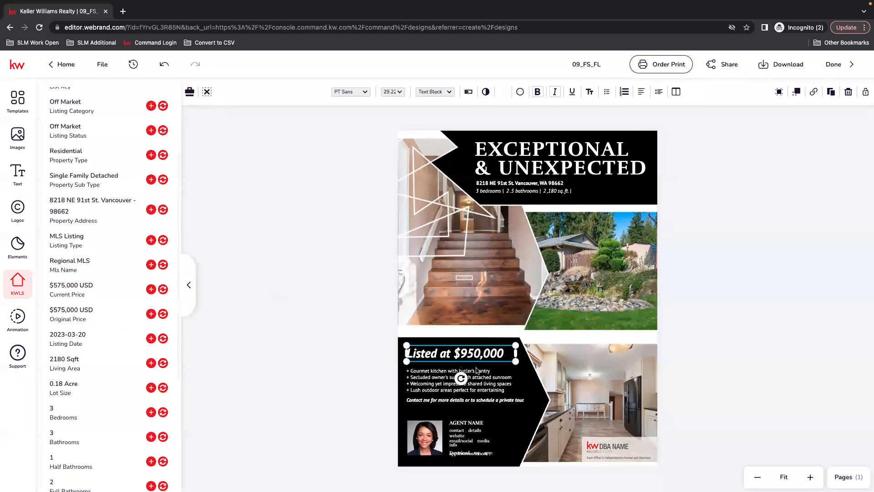
click(468, 91)
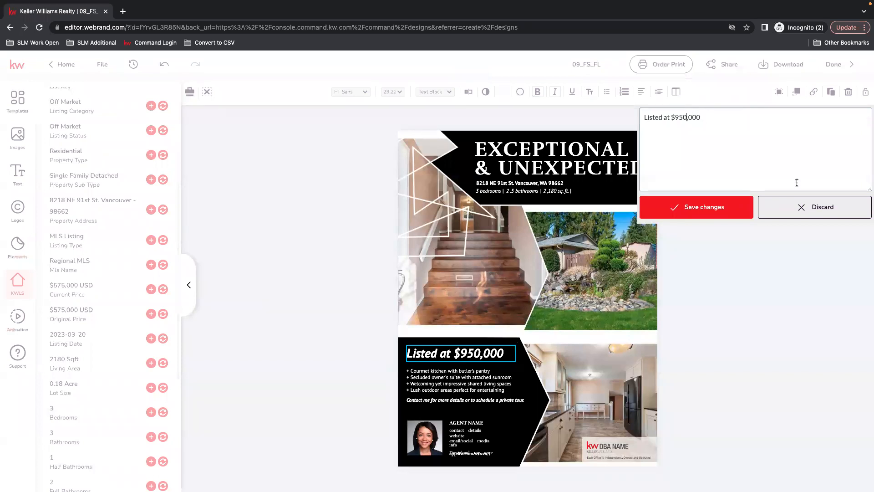
click(802, 207)
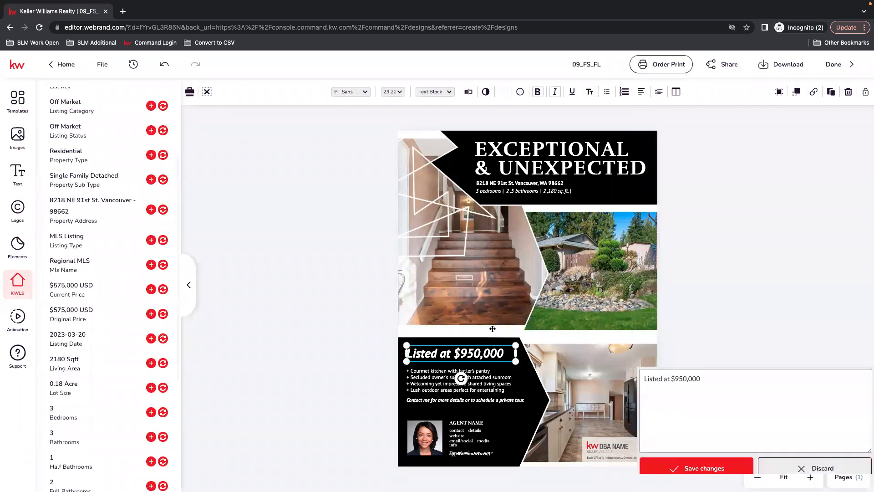
click(480, 355)
key(BackSpace)
key(BackSpace)
key(BackSpace)
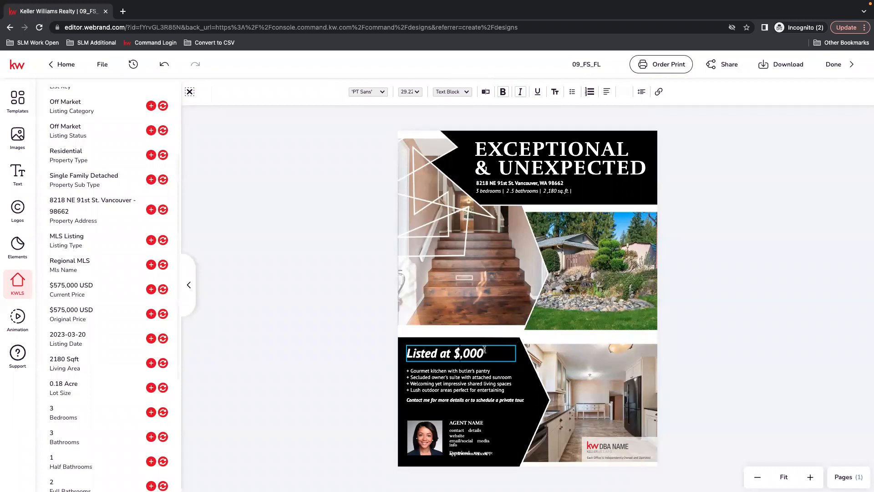
text(575)
key(Escape)
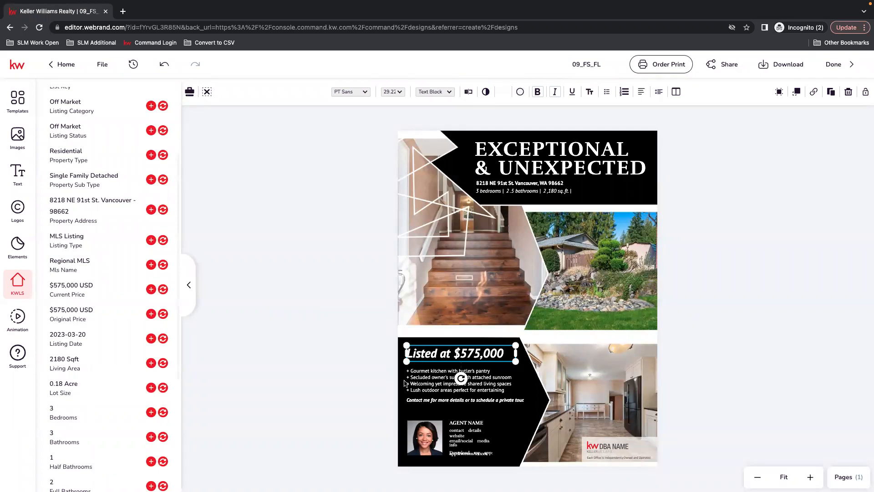
Step: Replace the feature bullet list with the listing's property description and resize its text box to fit the black panel
click(434, 383)
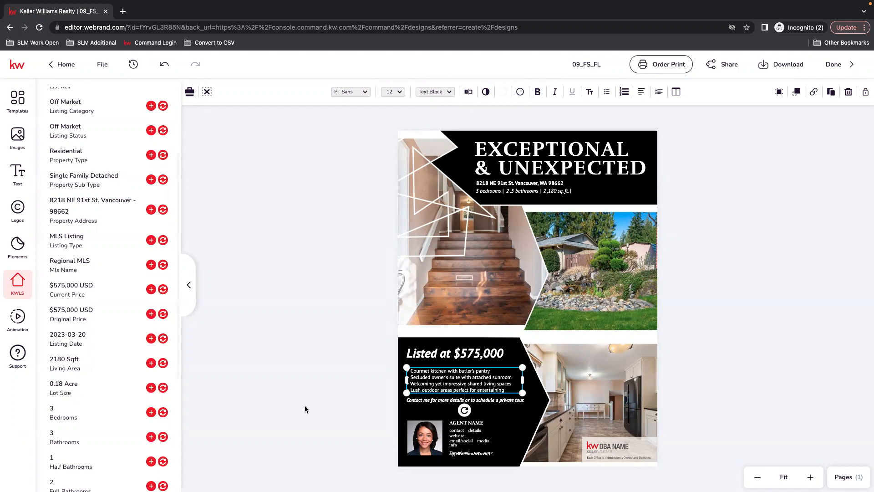
scroll(104, 380, down, 5)
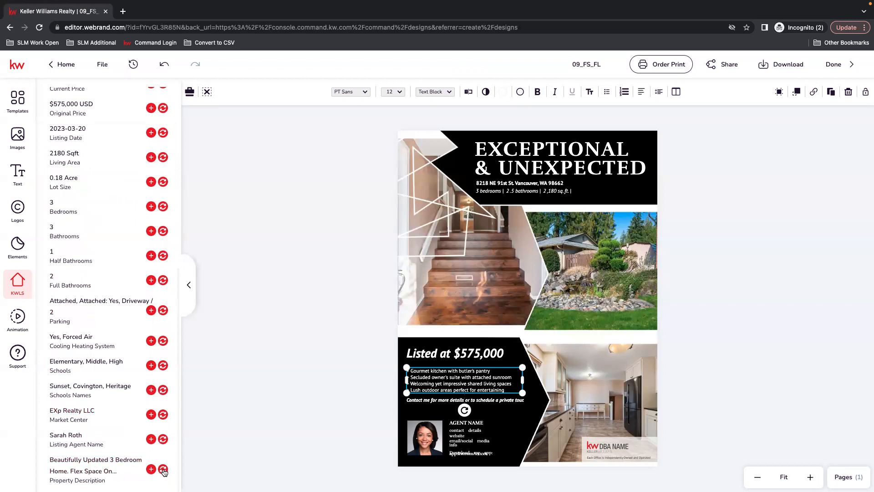
click(163, 470)
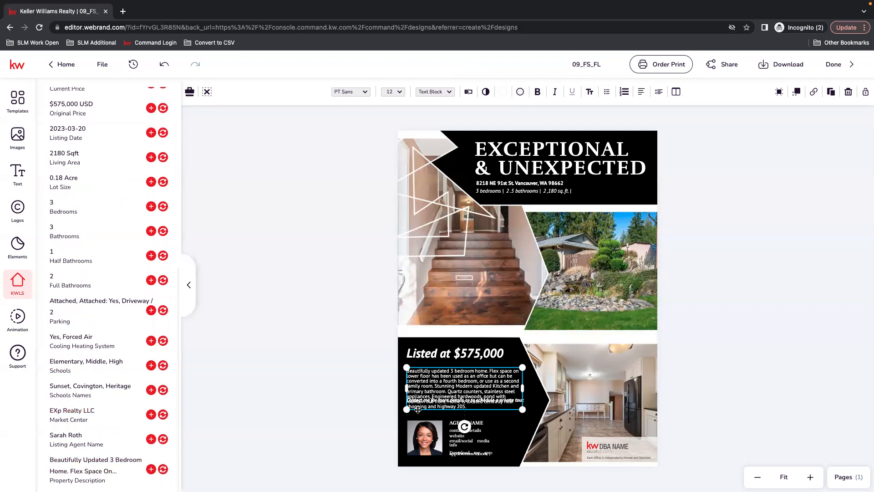
drag(457, 395, 542, 386)
drag(418, 402, 419, 417)
drag(514, 381, 433, 386)
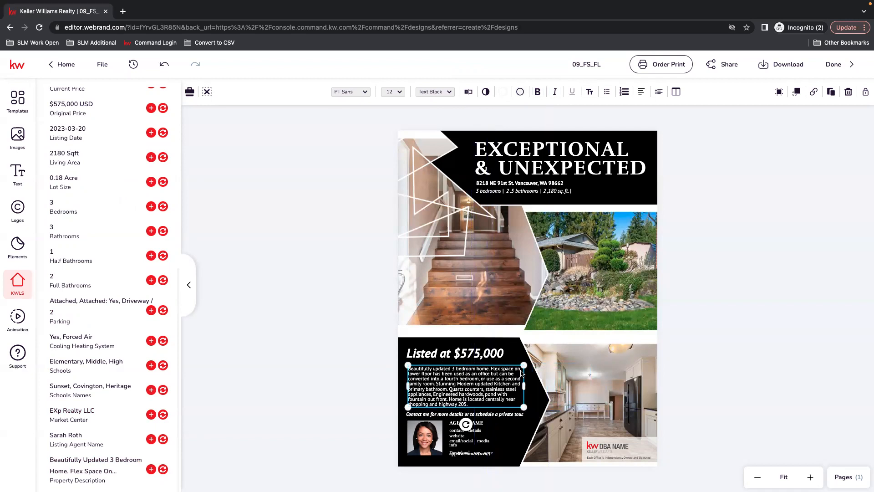
click(713, 356)
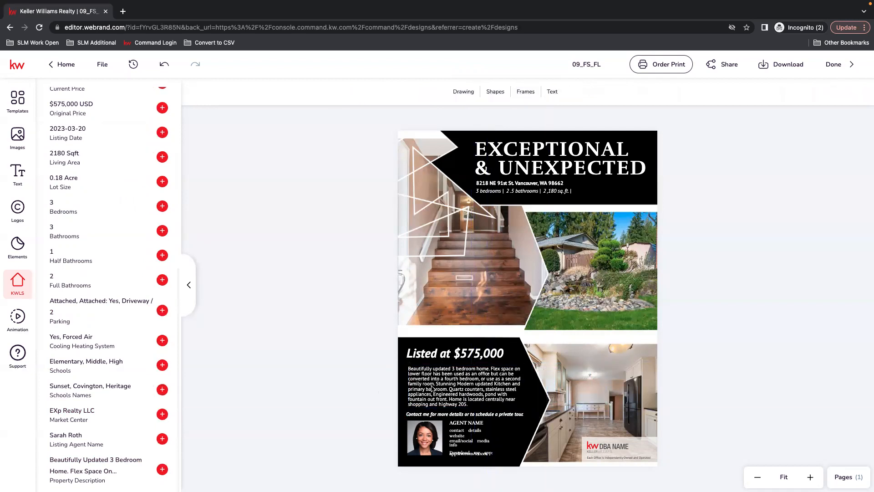
Step: Nudge the property description text slightly upward
click(491, 384)
key(Up)
key(Up)
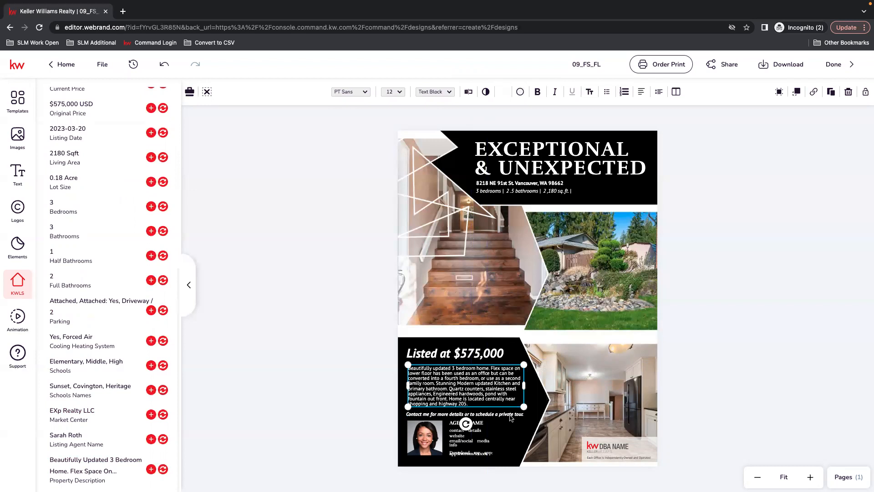
click(715, 383)
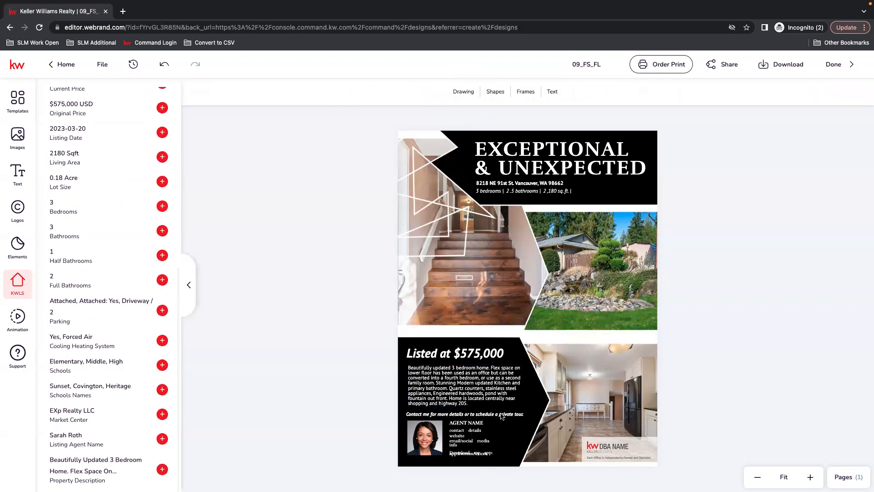
Step: Nudge the app URL line slightly upward
click(466, 455)
drag(464, 456, 464, 453)
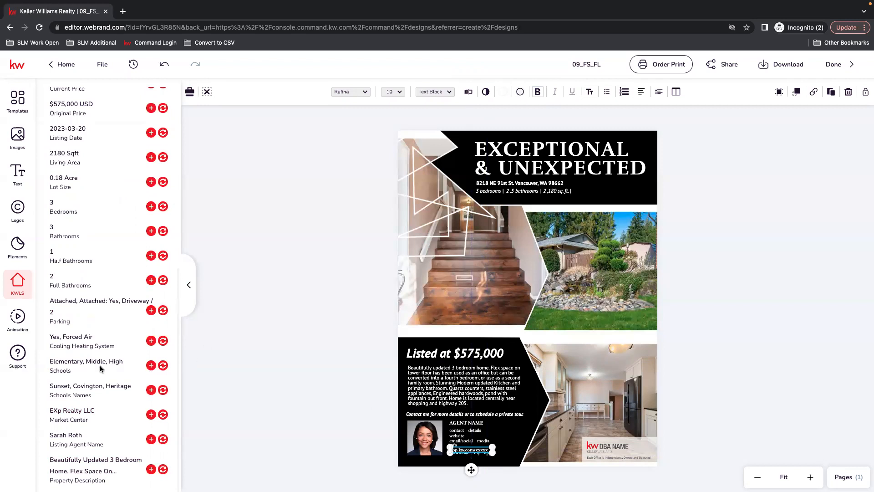
scroll(102, 369, up, 7)
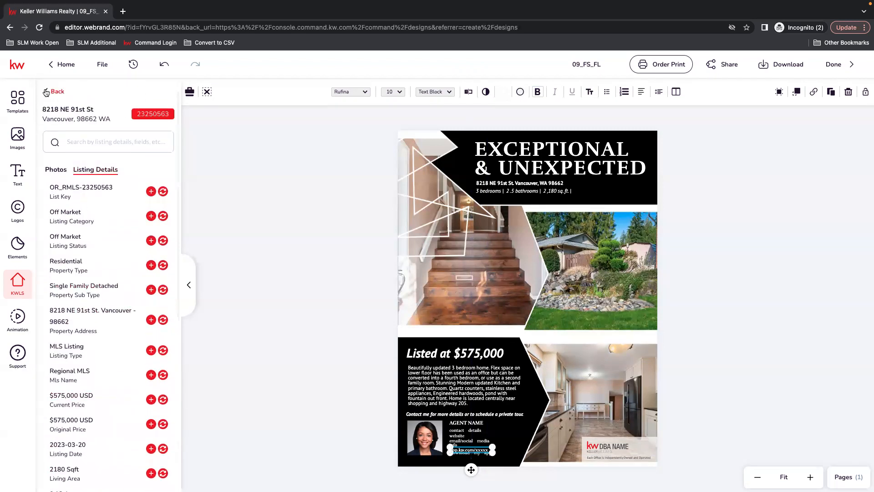
click(49, 92)
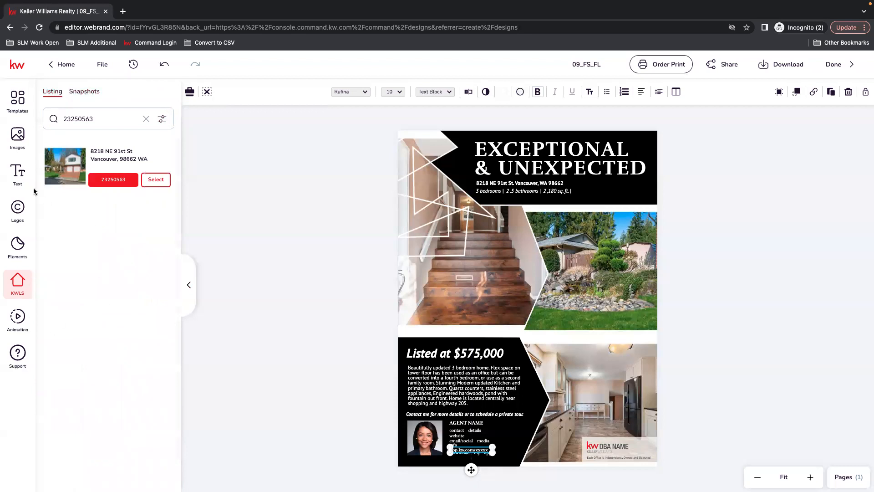
Step: Replace the agent photo with the circular headshot from My Assets and enlarge it slightly
click(19, 136)
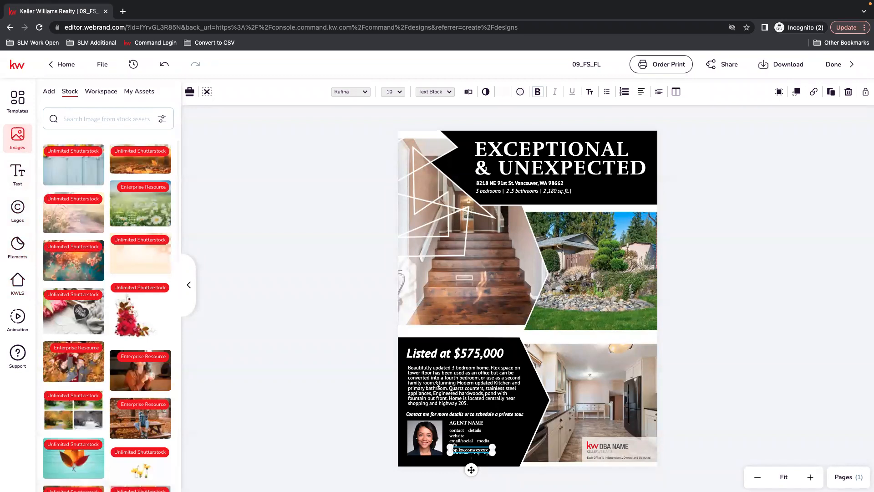
click(426, 442)
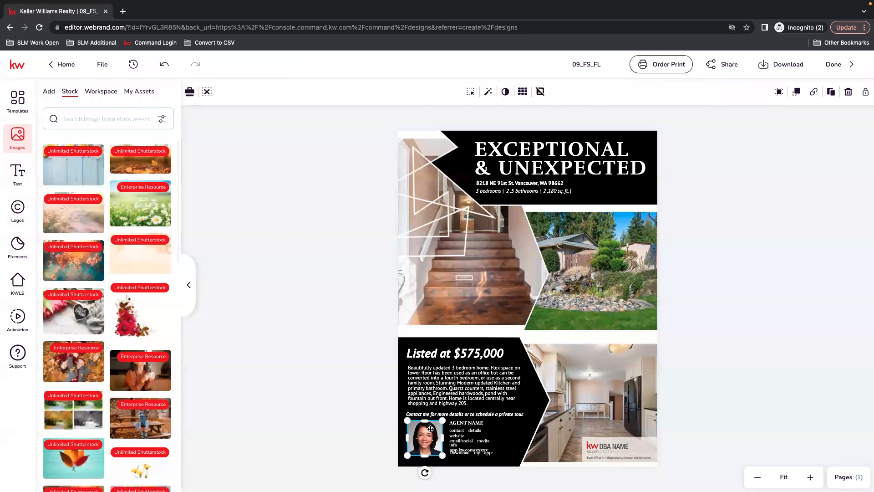
click(49, 92)
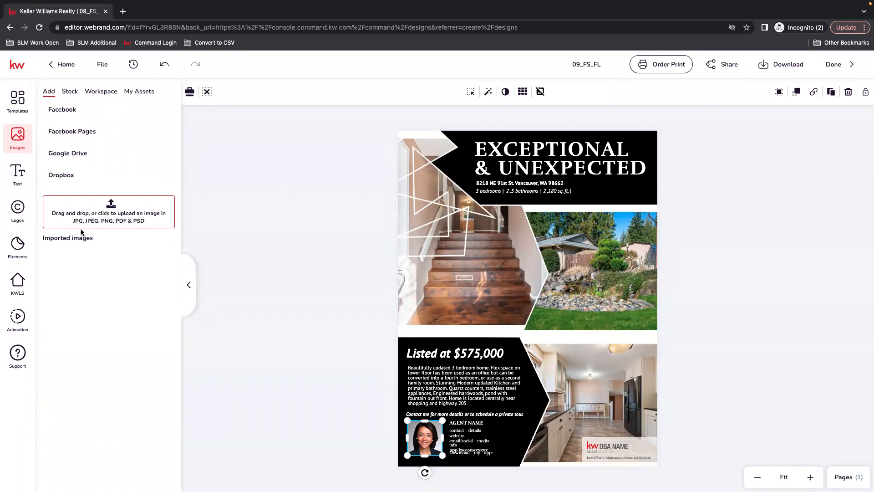
click(145, 93)
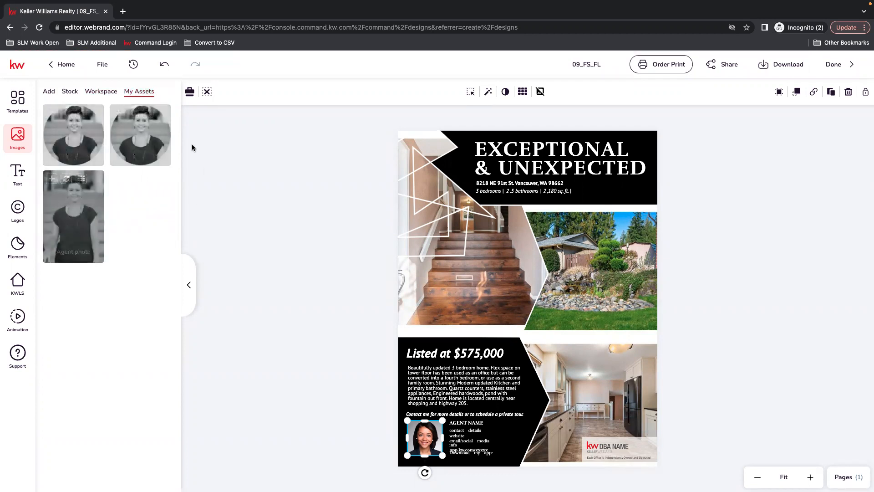
mouse_move(102, 246)
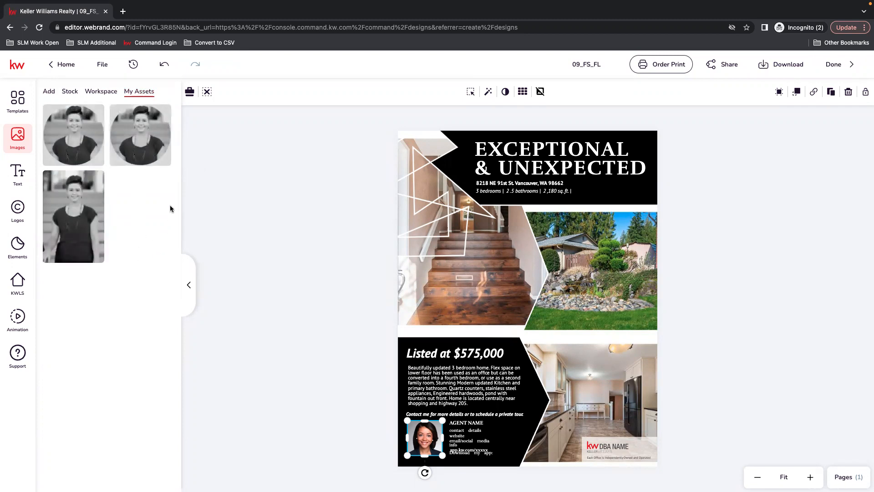
click(135, 112)
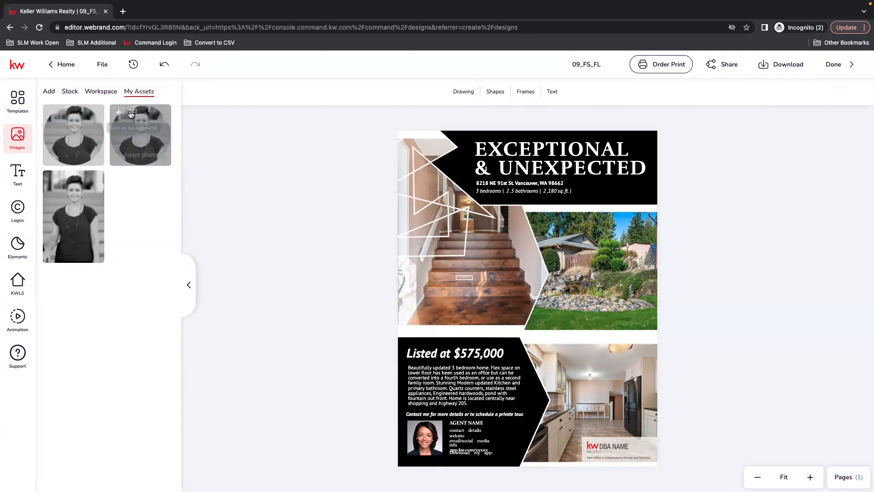
click(419, 440)
click(137, 127)
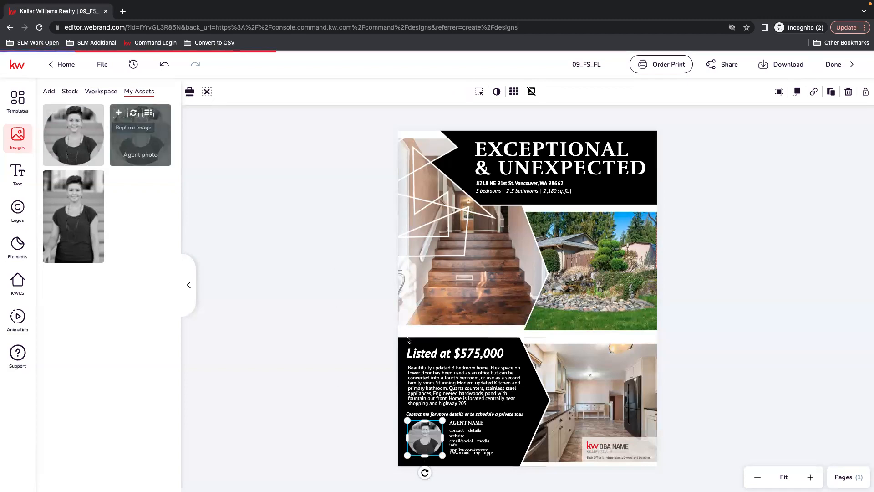
drag(408, 456, 403, 464)
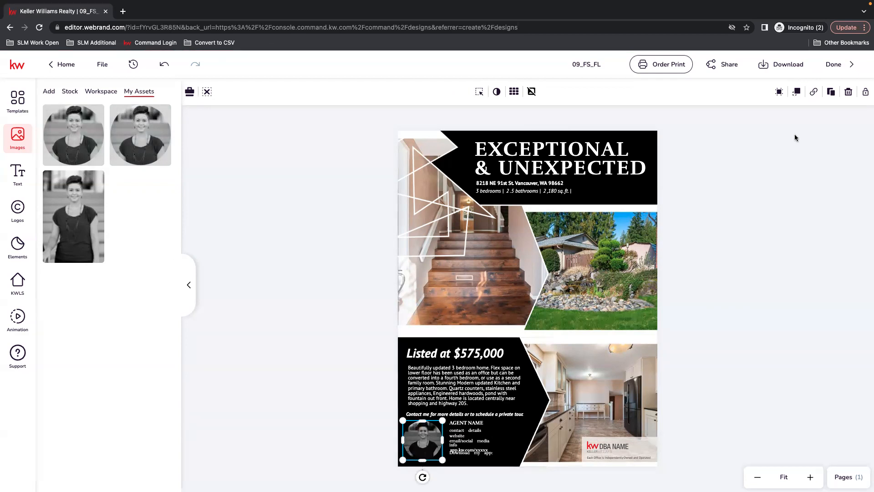
Step: Move the app URL line down below the Download my app text
click(811, 477)
click(811, 477)
scroll(662, 444, down, 4)
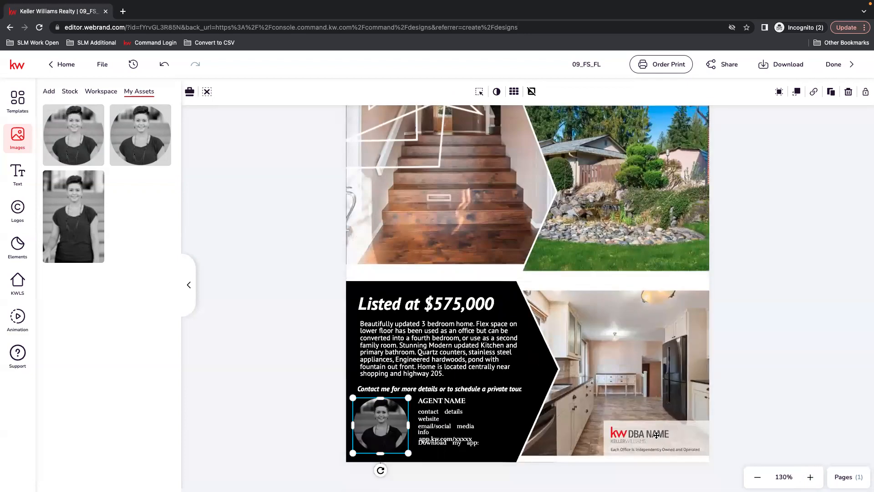
drag(434, 445, 466, 448)
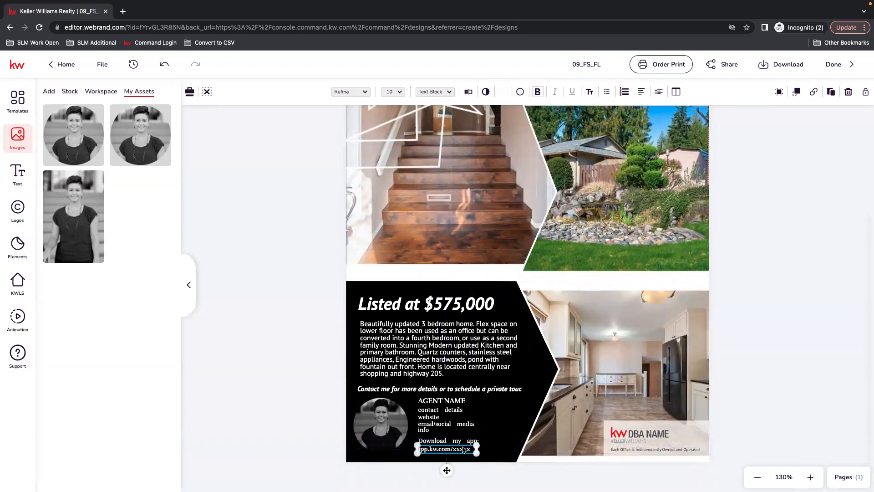
Step: Replace the AGENT NAME placeholder with the agent's name from the saved text assets
click(438, 402)
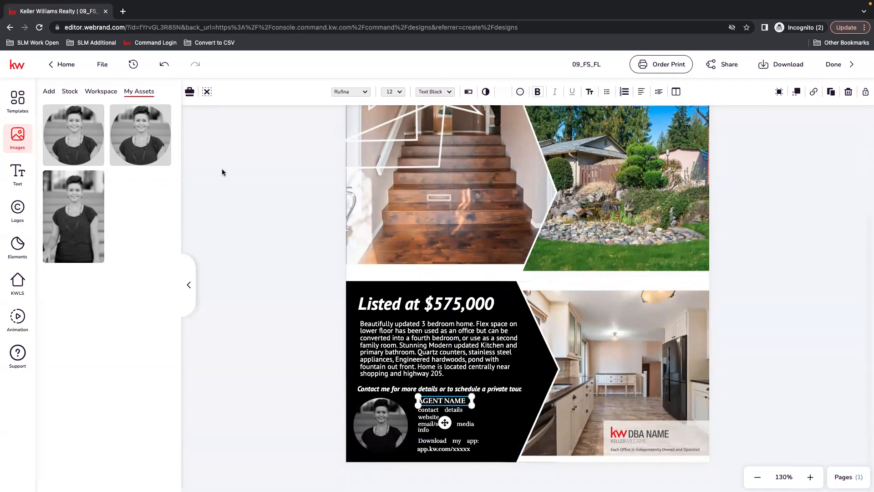
click(19, 177)
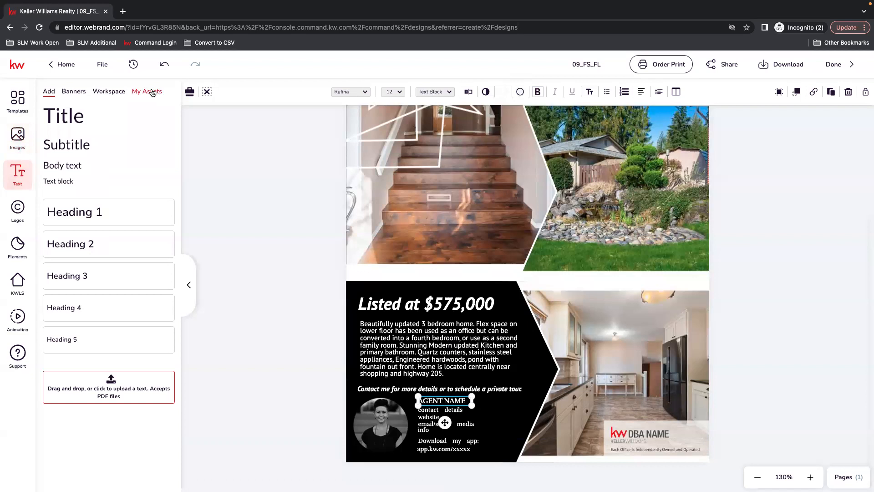
click(153, 93)
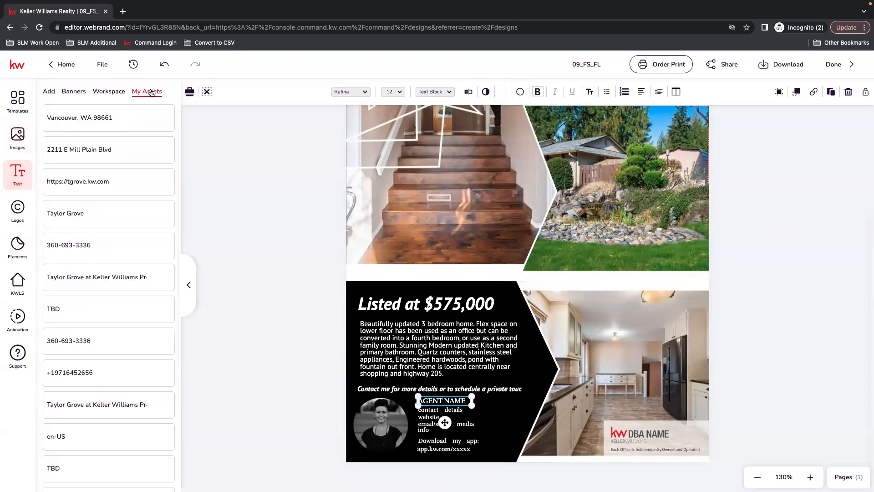
mouse_move(162, 215)
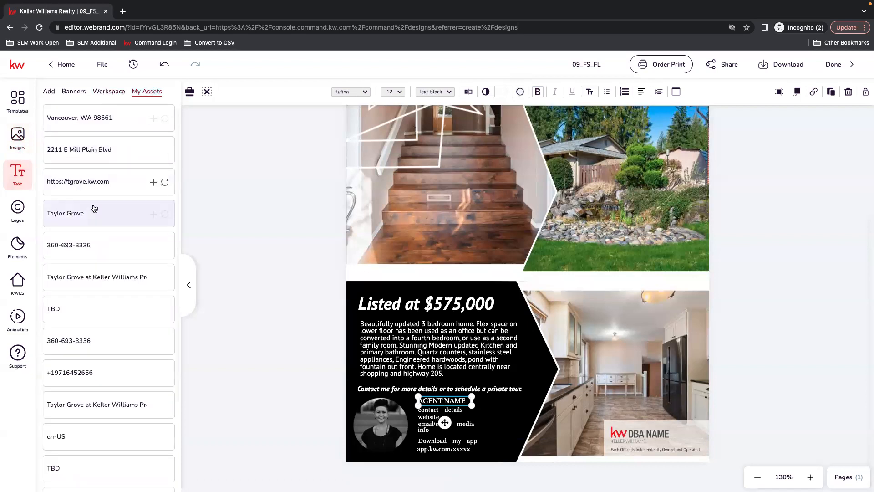
click(165, 216)
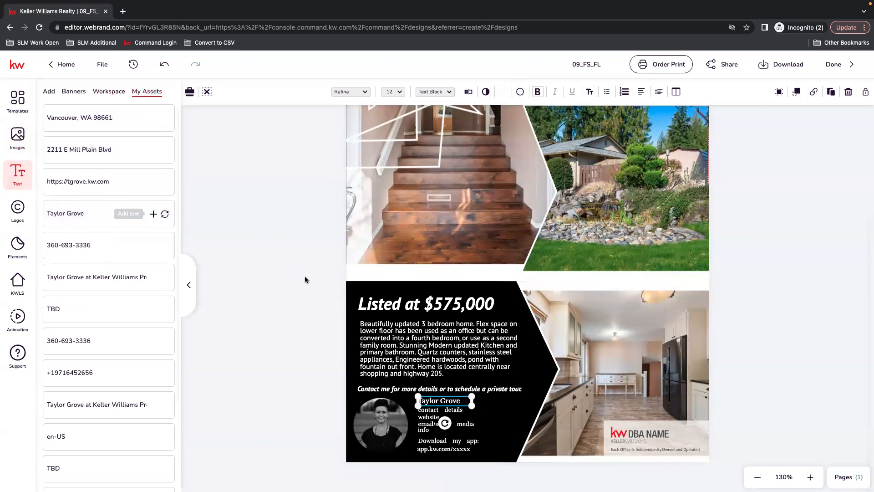
Step: Replace the website placeholder in the contact block with the agent's website address
click(431, 416)
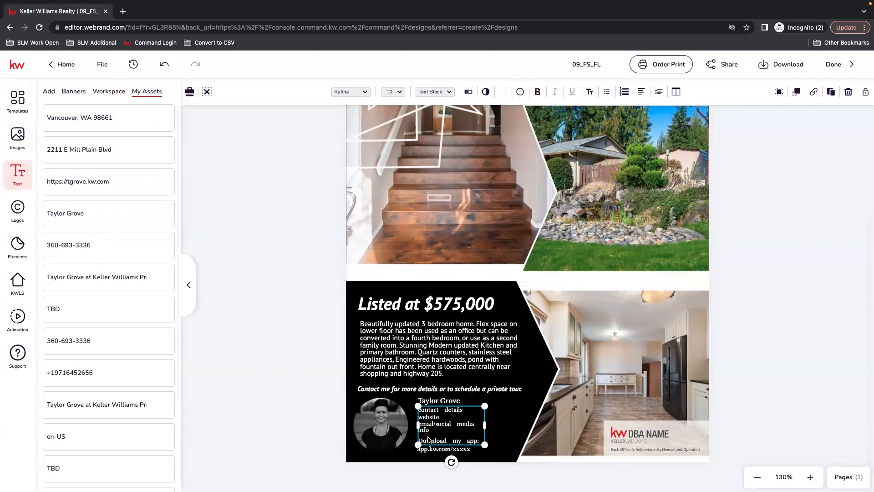
drag(485, 444, 484, 443)
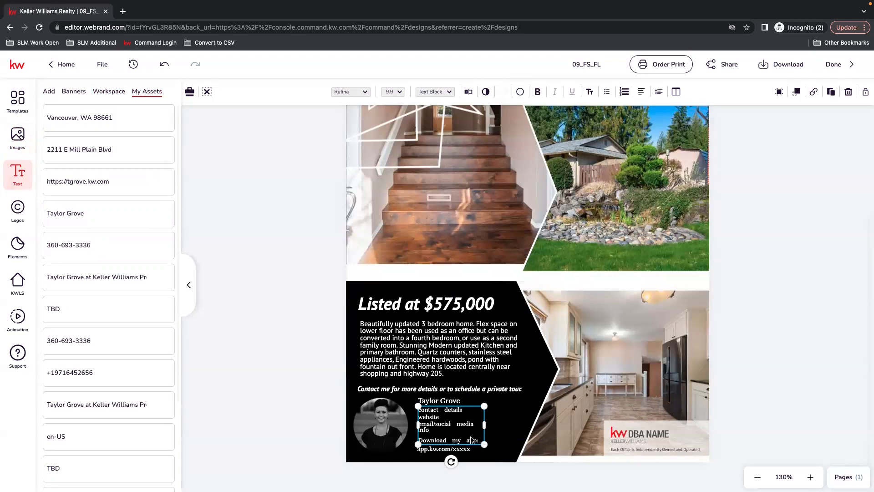
double_click(431, 418)
click(458, 417)
drag(458, 420, 407, 421)
text(tgrove.kw.com)
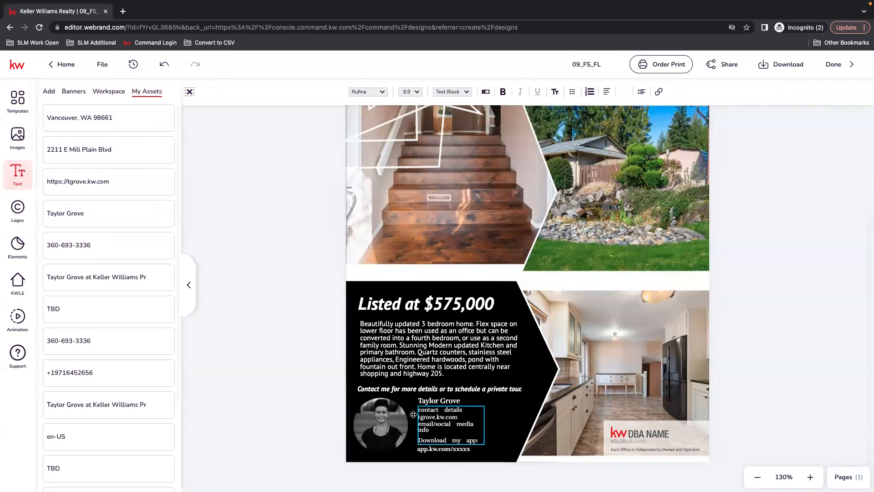
Step: Replace the contact details placeholder with the agent's email address and delete the email/social media info line
drag(467, 410, 414, 408)
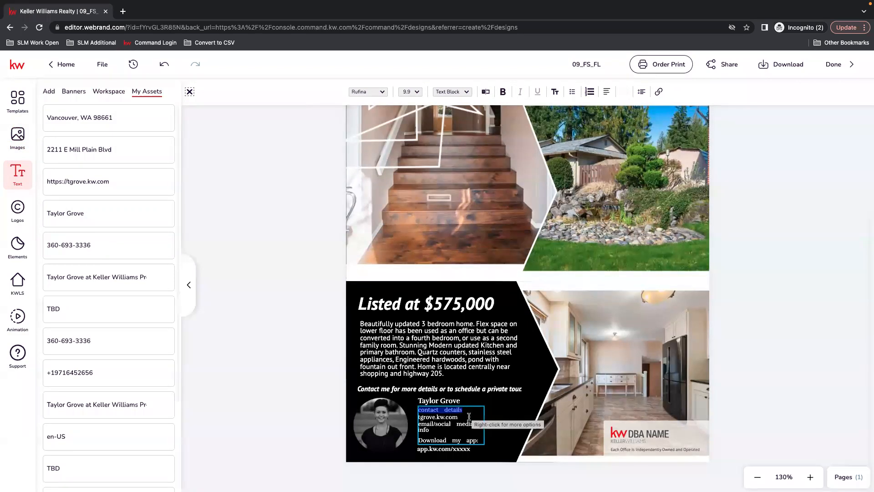
click(486, 92)
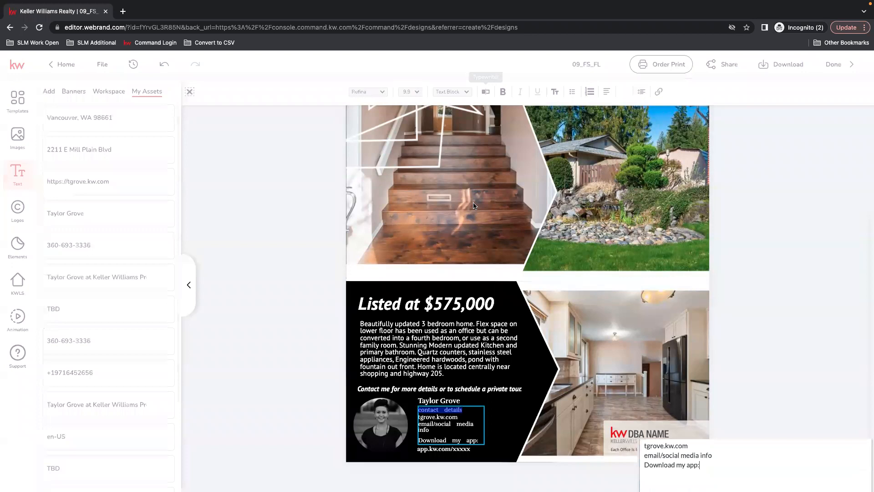
drag(690, 119, 643, 109)
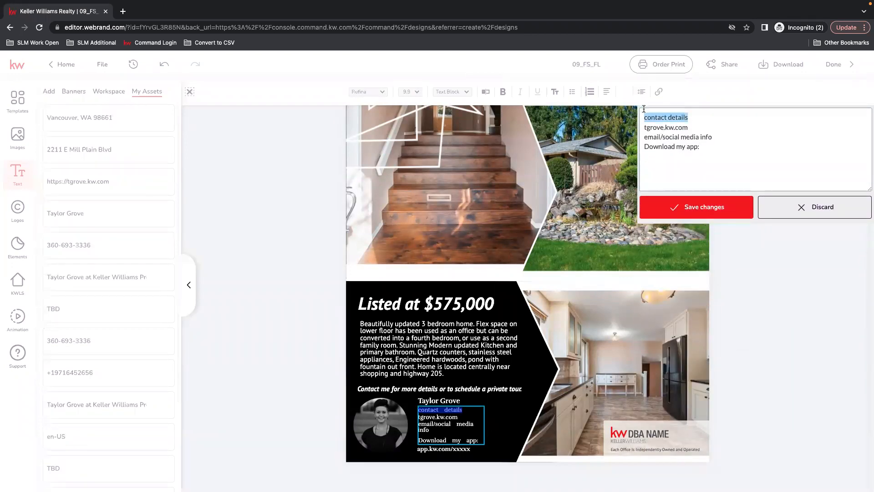
drag(731, 136, 645, 136)
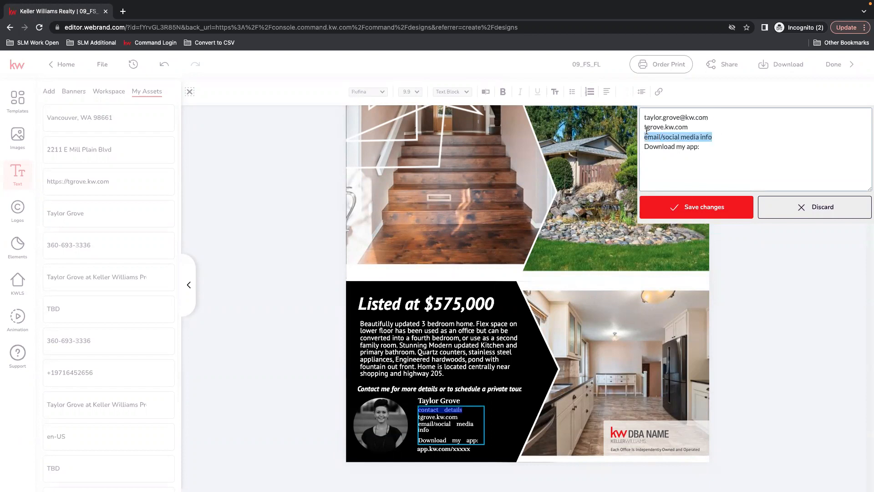
key(BackSpace)
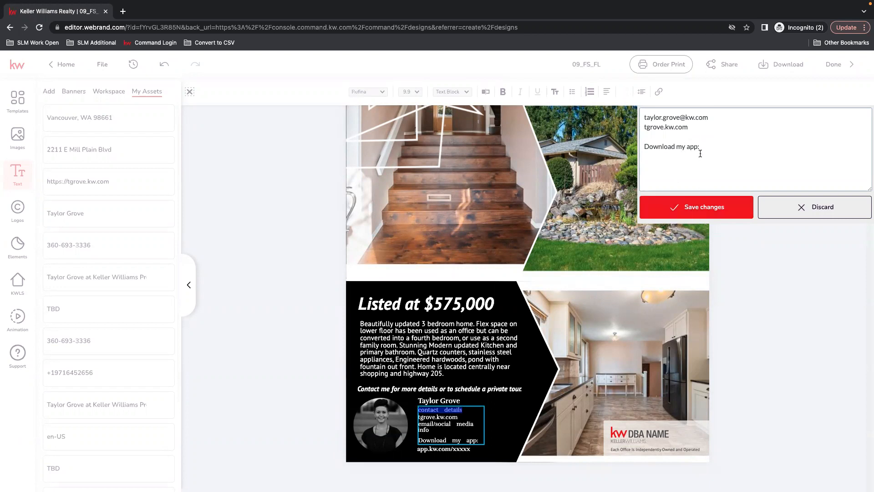
click(702, 207)
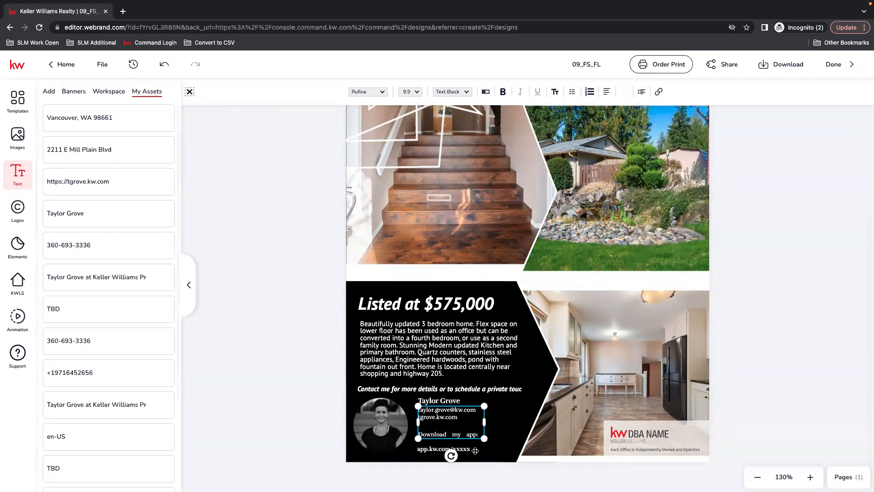
Step: Delete the app.kw.com/xxxxx URL line beneath the contact block
drag(467, 452, 468, 446)
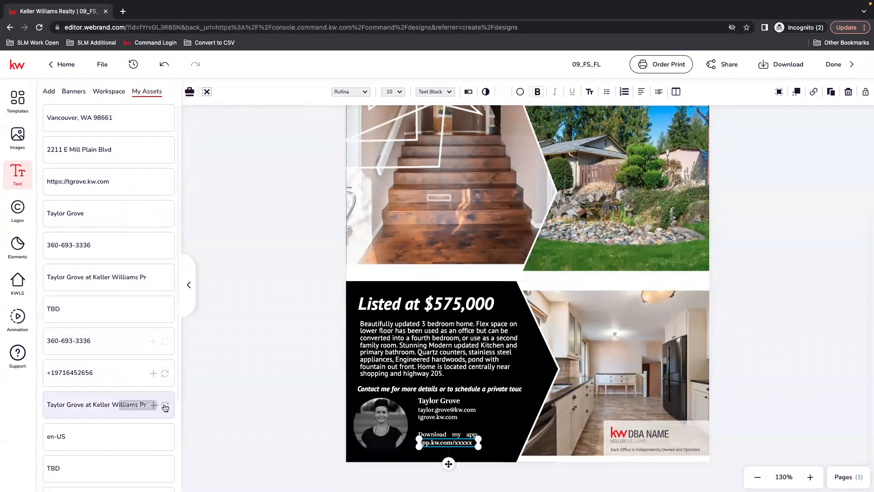
scroll(164, 410, down, 3)
scroll(155, 422, up, 3)
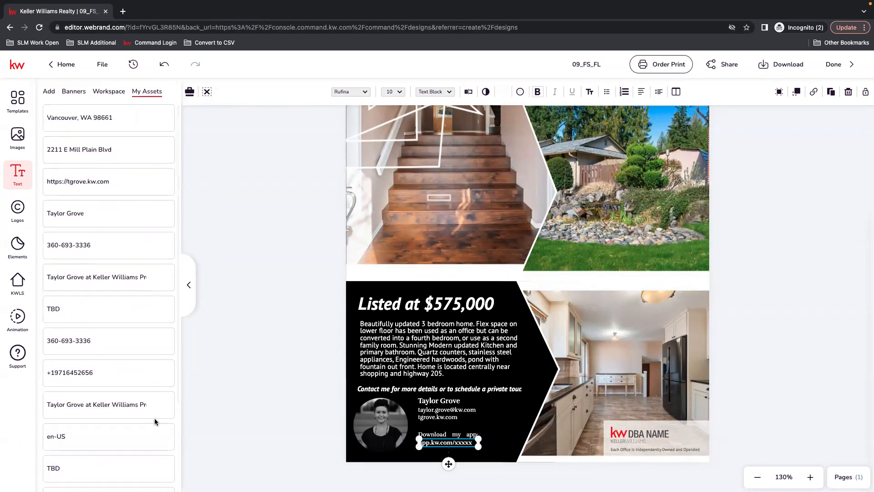
click(49, 92)
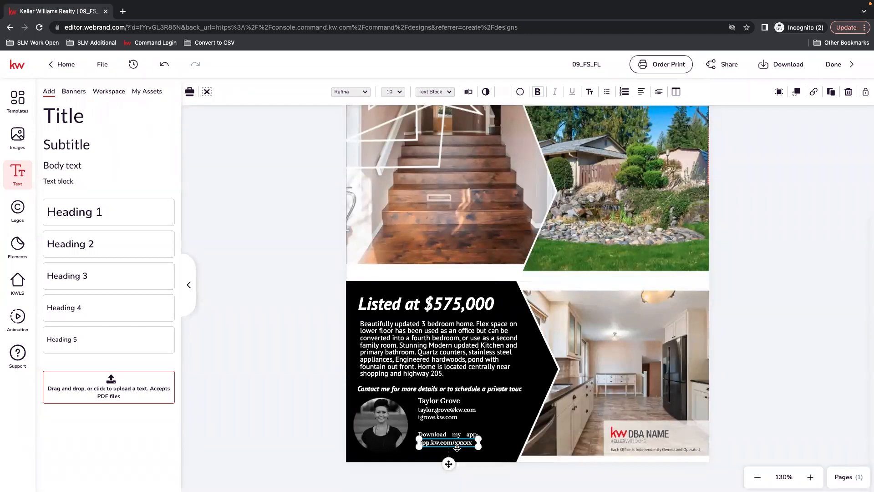
key(Delete)
Step: Remove the Download my app line from the contact block text
click(454, 433)
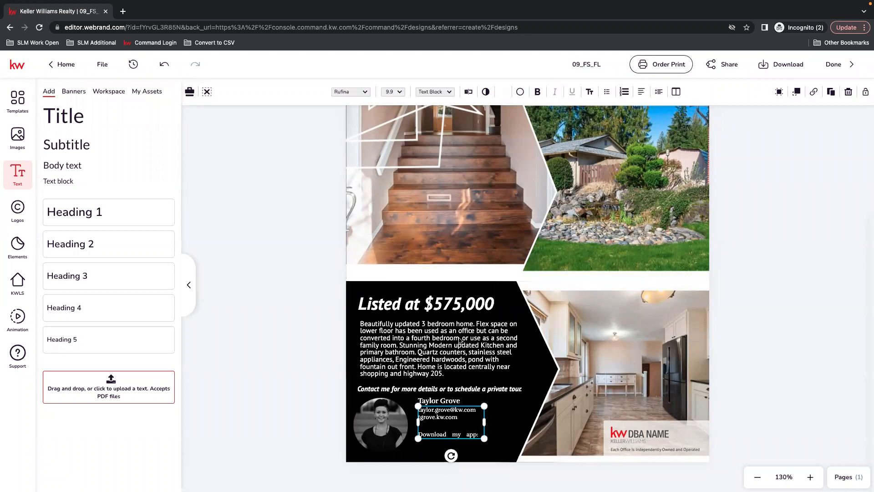
click(469, 91)
drag(716, 150, 644, 143)
key(BackSpace)
click(720, 208)
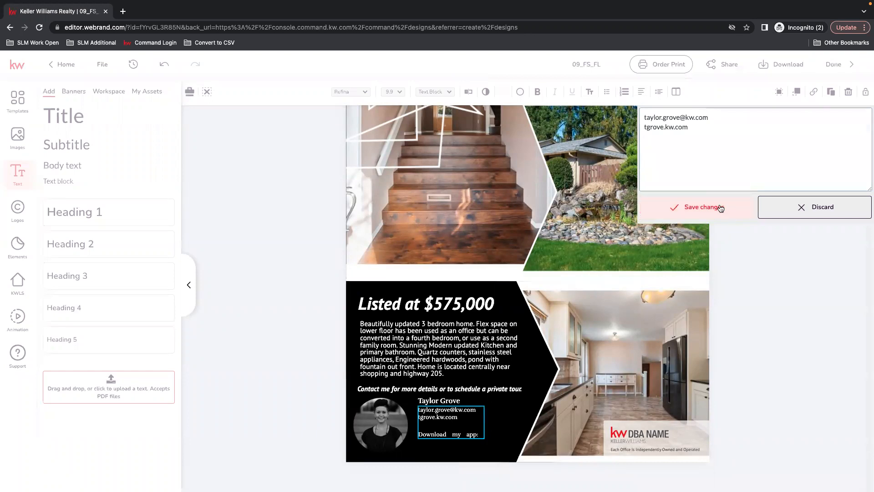
Step: Move the contact block and the agent's name lower so they sit beside the headshot
drag(440, 424, 437, 433)
drag(437, 401, 427, 413)
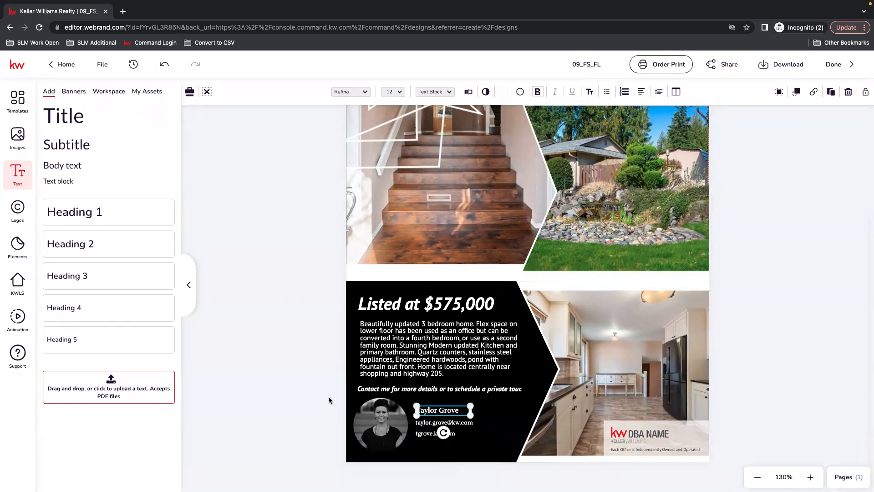
click(325, 390)
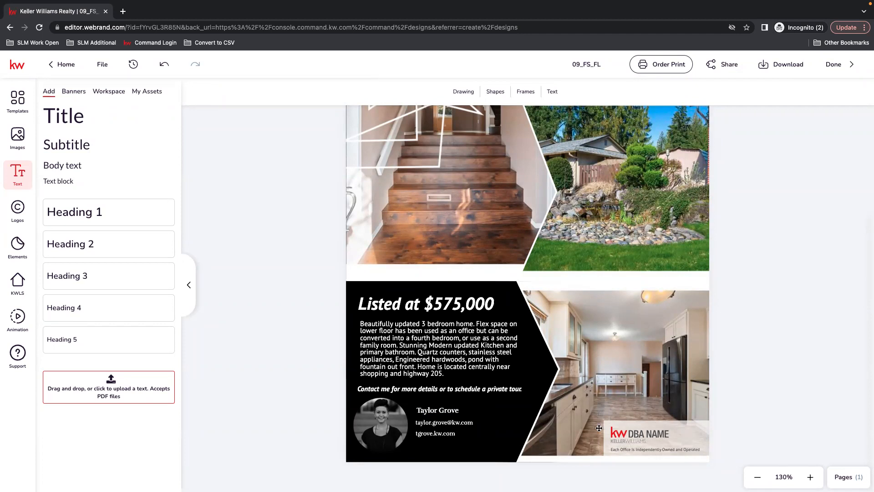
Step: Replace the DBA NAME logo with the KW Premier Partners logo from My Assets
click(643, 435)
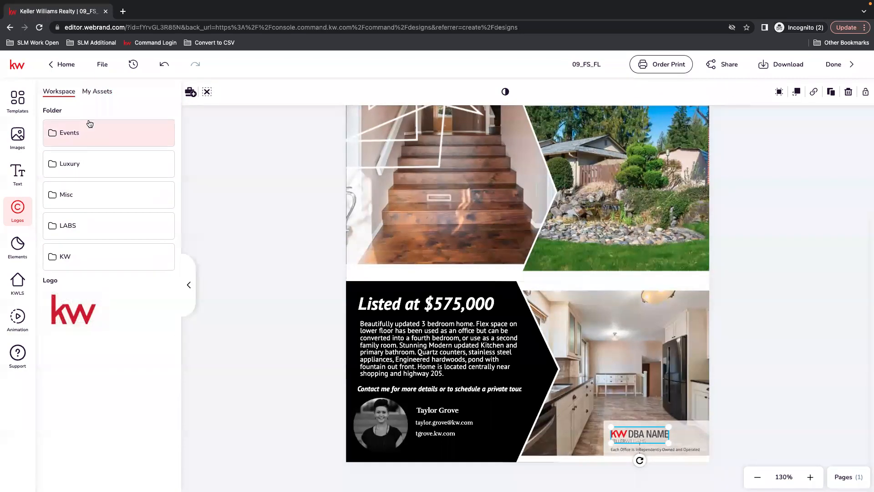
click(100, 94)
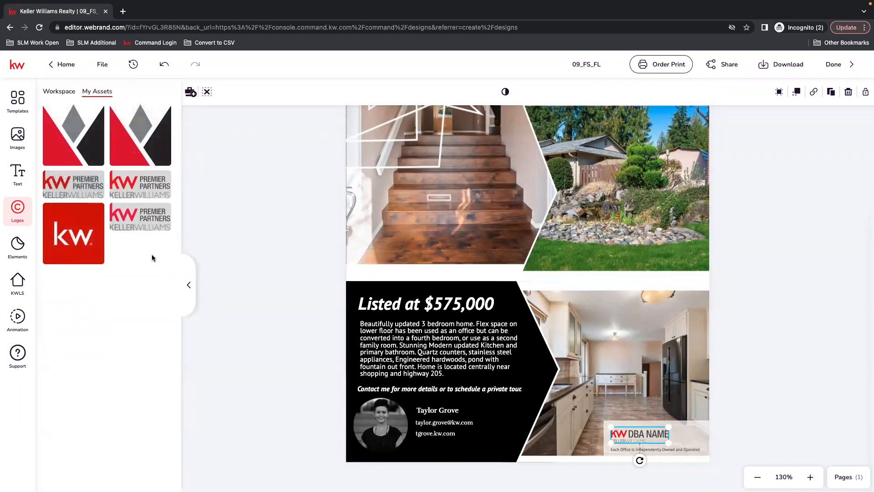
click(134, 179)
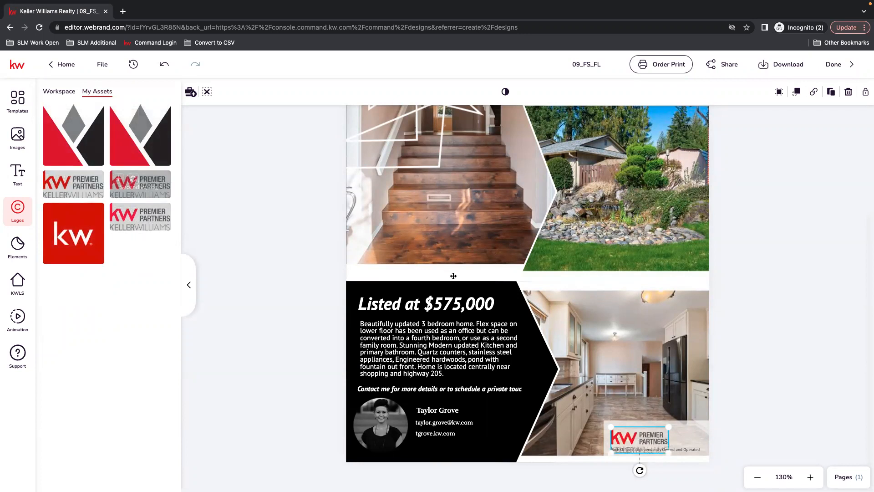
drag(634, 435, 629, 435)
click(793, 438)
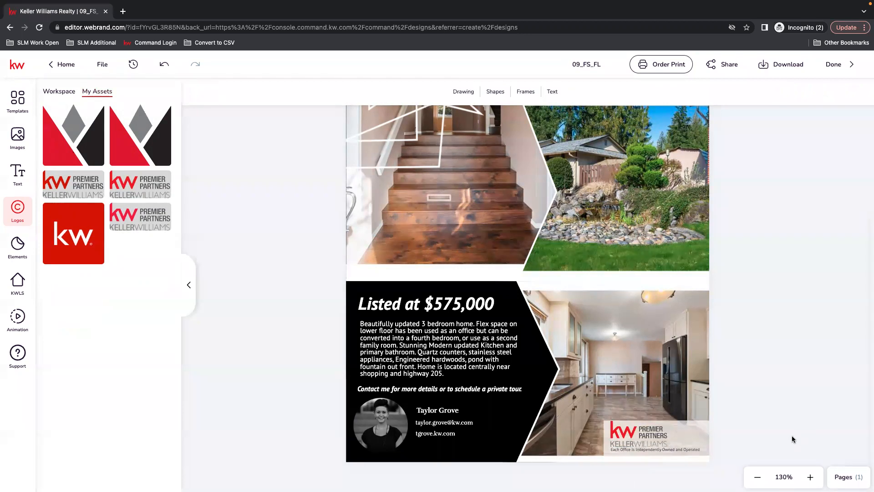
Step: Review the new logo and disclaimer area and scroll over the flier
click(638, 448)
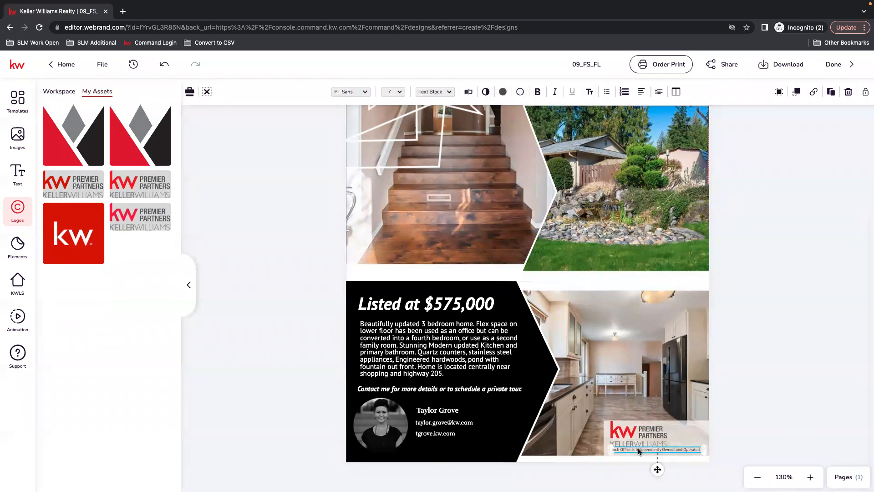
click(638, 438)
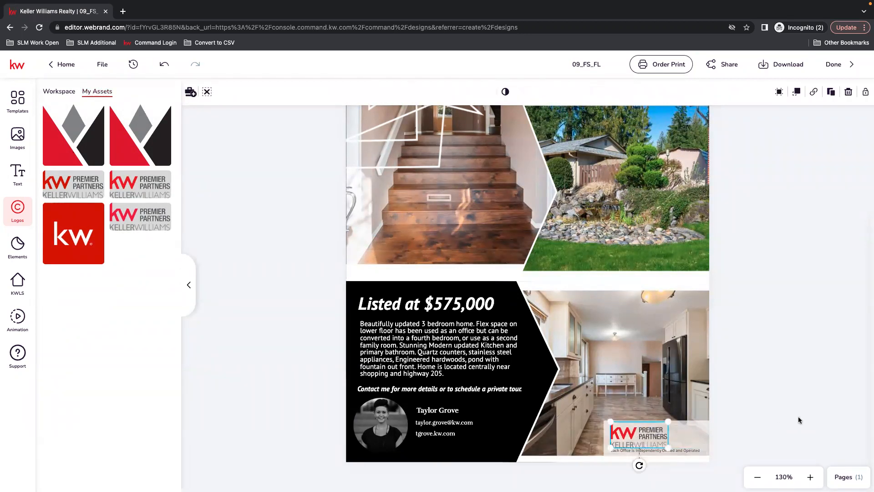
click(764, 452)
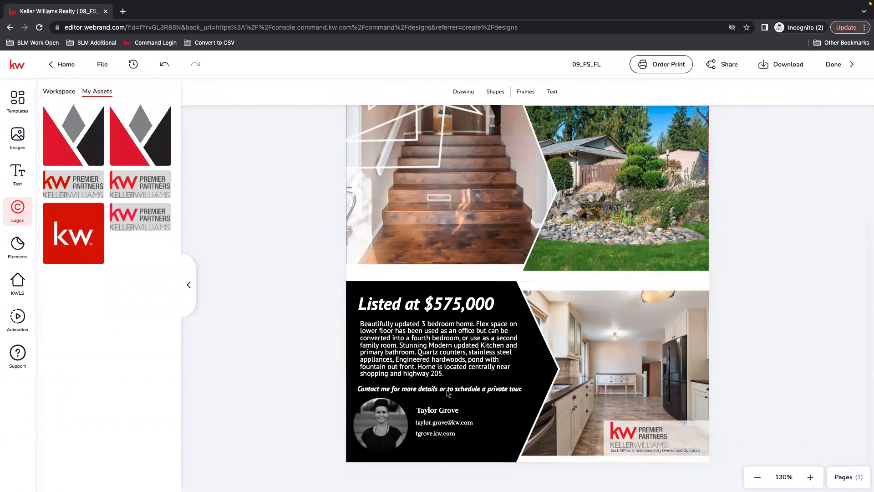
scroll(661, 311, up, 3)
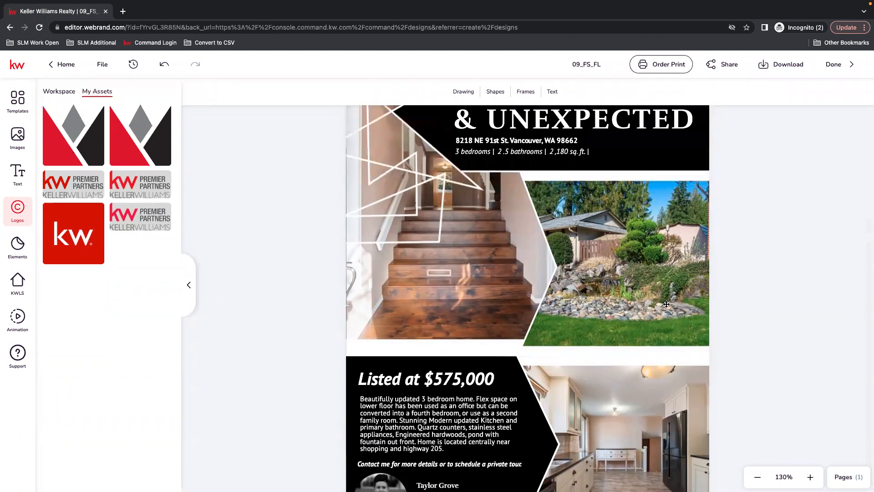
scroll(700, 347, down, 3)
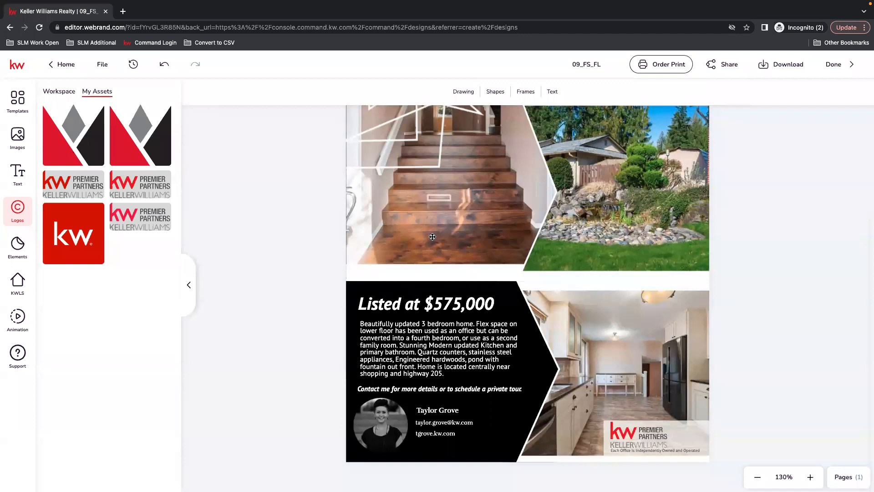
Step: Add the red, grey and black diamond logo from My Assets, scaled down beside the KW Premier Partners logo
click(131, 134)
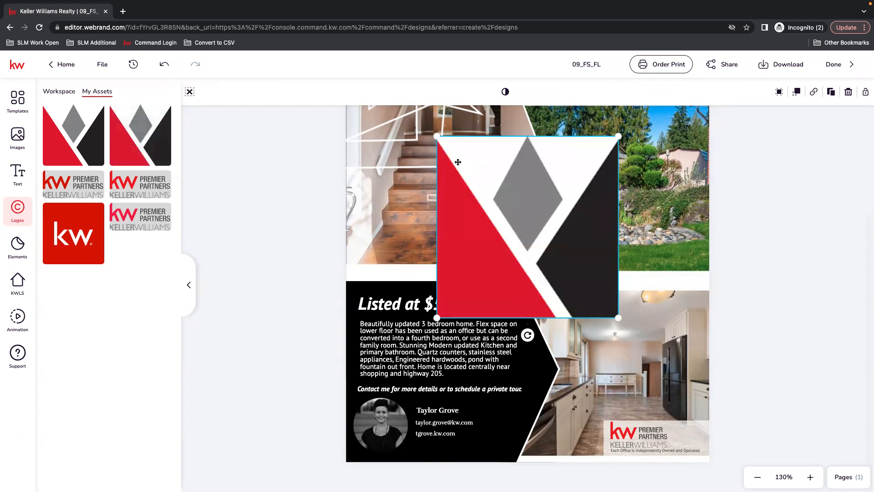
drag(436, 135, 688, 433)
click(775, 366)
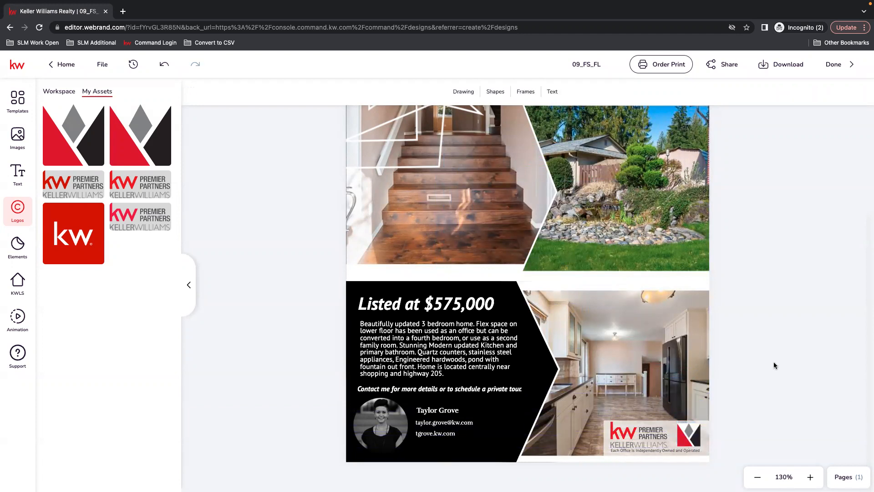
Step: Move the agent's name slightly up and the contact block slightly down to make room for a line between them
click(448, 412)
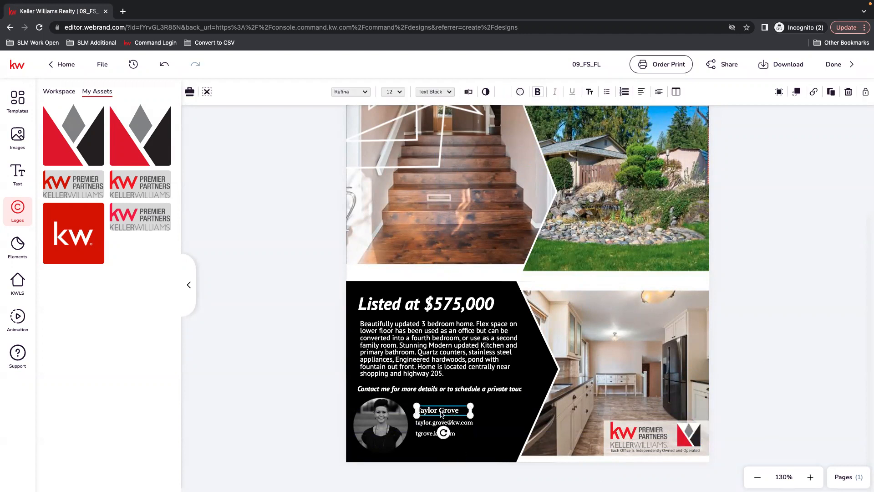
click(459, 424)
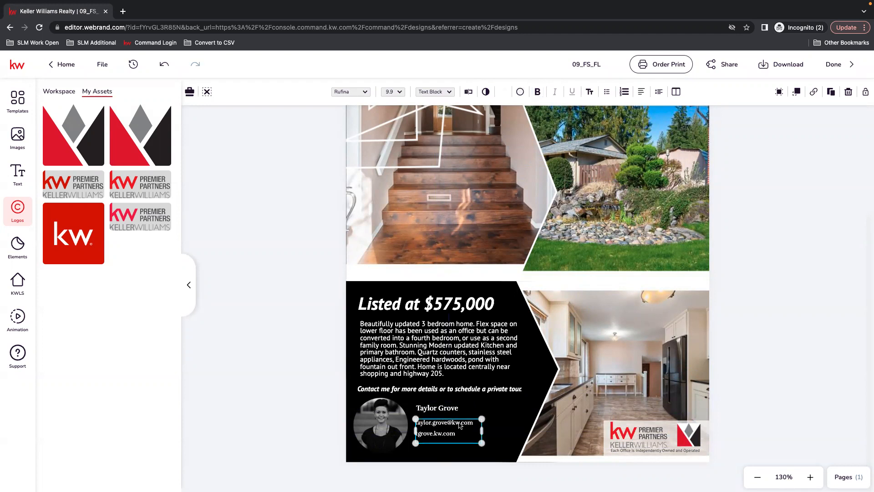
drag(460, 425, 461, 430)
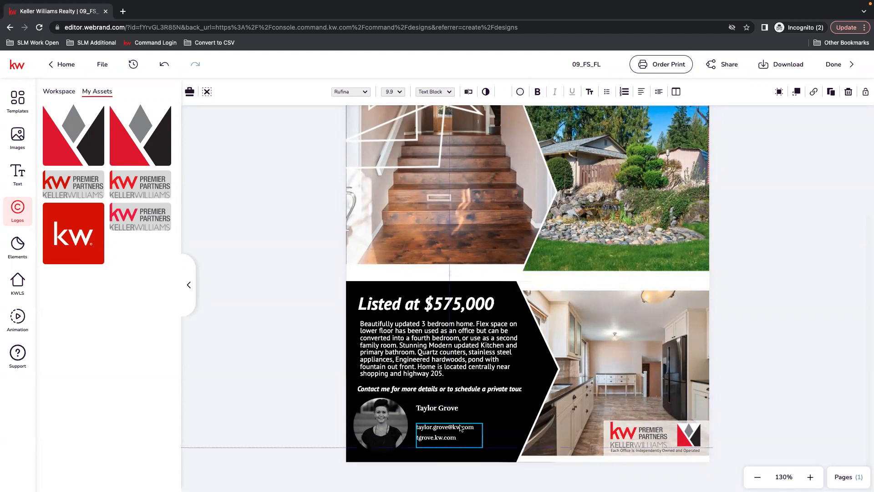
click(435, 417)
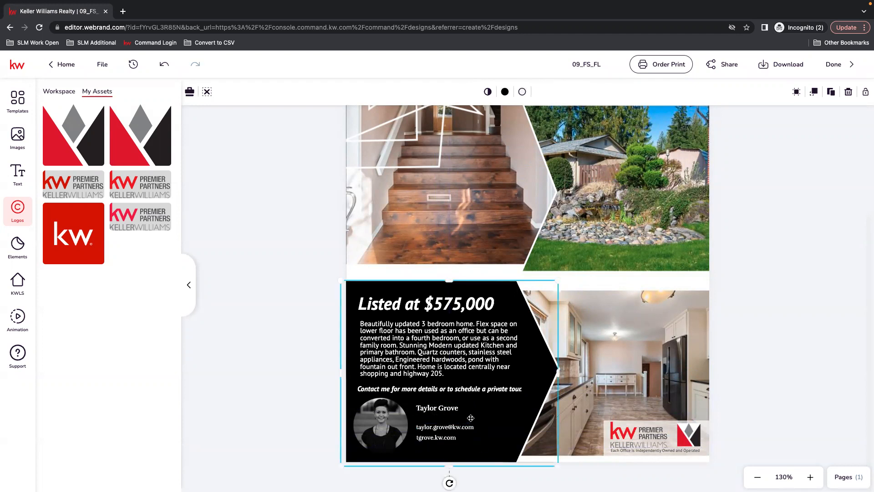
Step: Duplicate the agent's name text and place the copy directly beneath the original, aligned with it
click(446, 411)
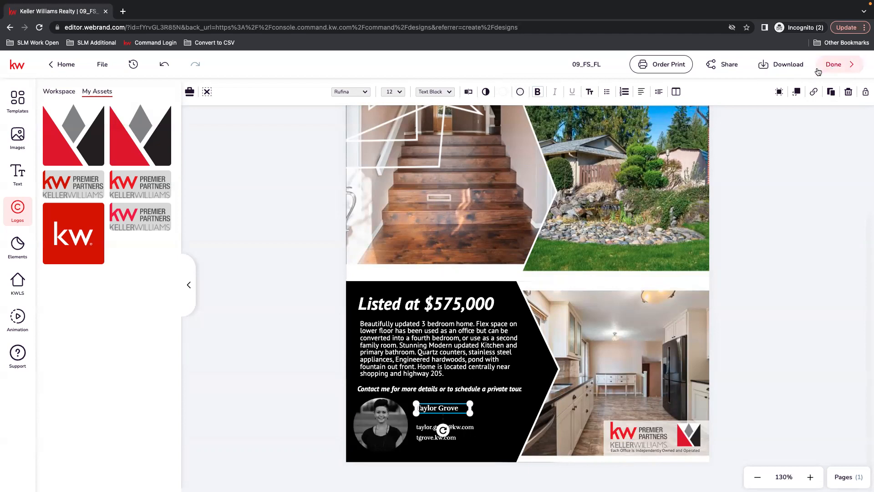
click(832, 93)
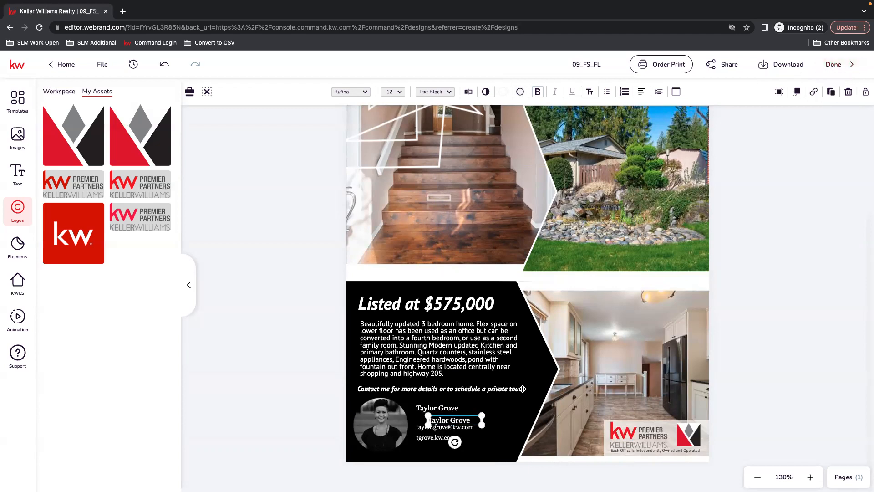
drag(447, 423, 435, 421)
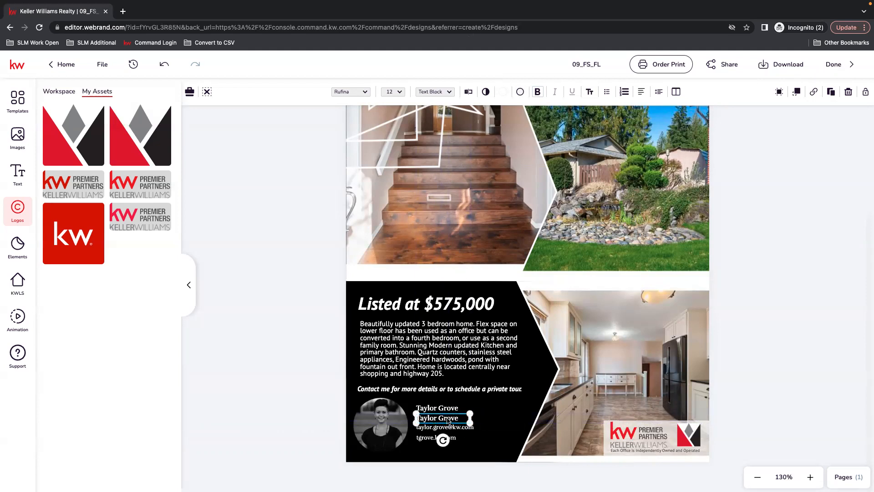
Step: Replace the copied text with the agent's marketing team name and widen its box so it fits on one line
click(468, 91)
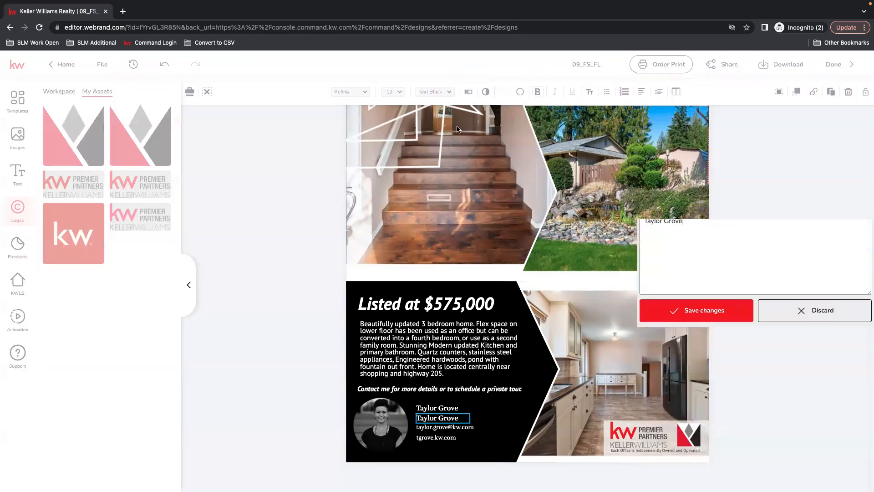
text(Scott Le Roy Marketing Team)
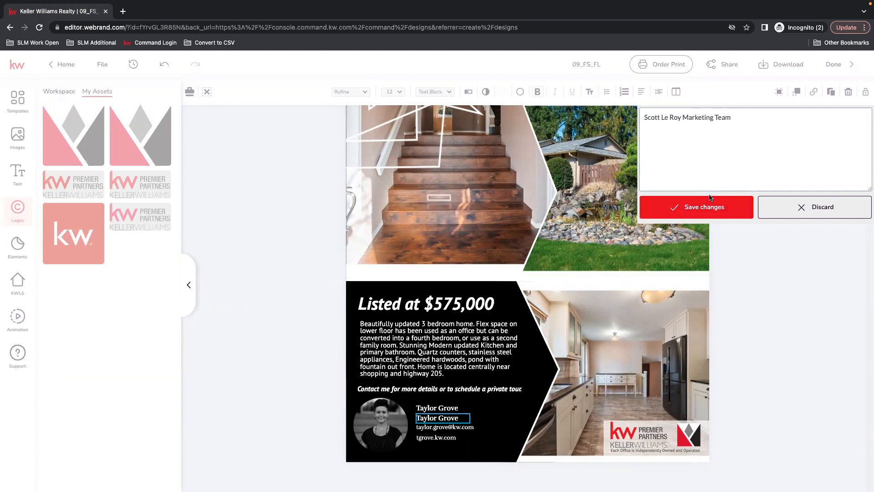
click(680, 210)
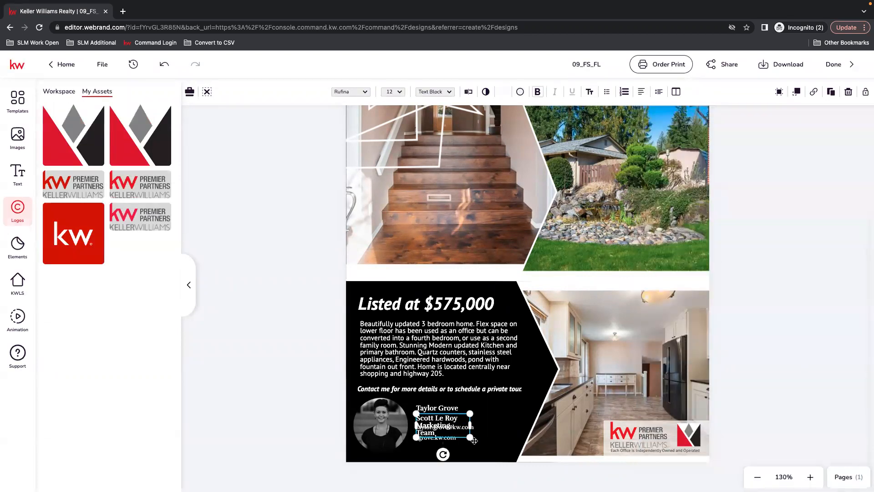
drag(473, 425, 556, 424)
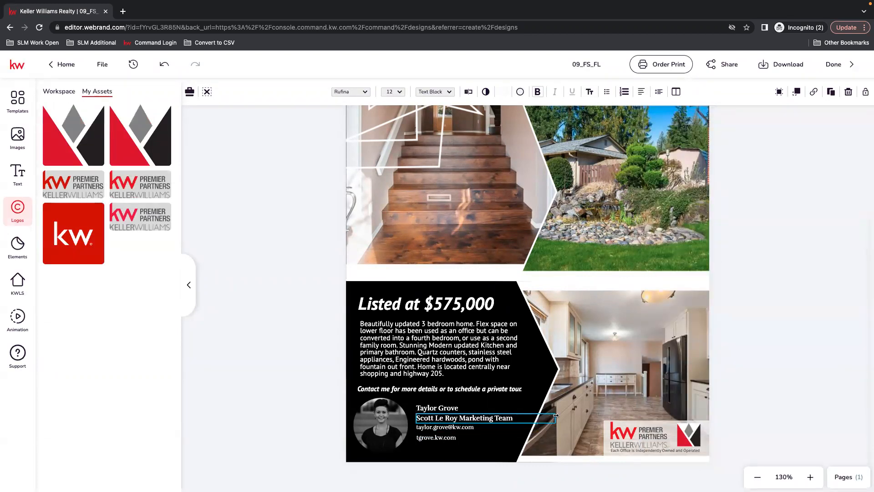
click(820, 356)
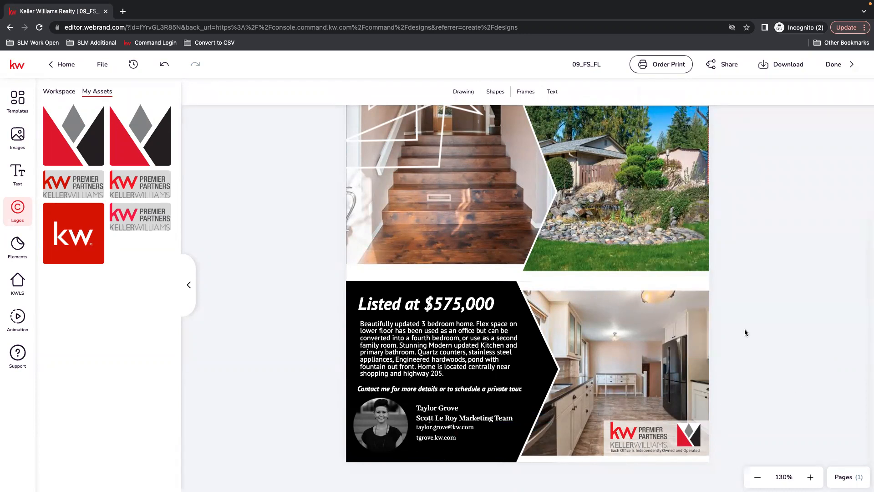
Step: Start a print order for the finished flier with unfolded Letterhead as the product type
scroll(754, 374, up, 1)
scroll(754, 373, up, 2)
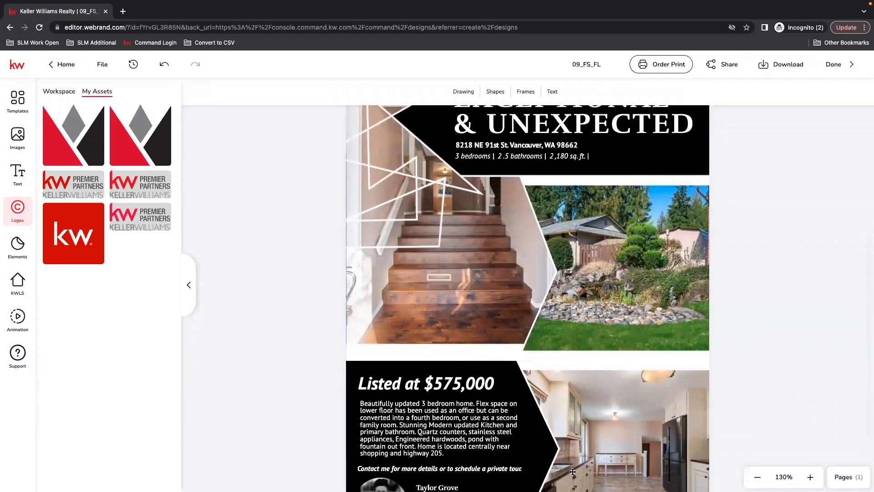
click(758, 476)
click(758, 477)
click(757, 477)
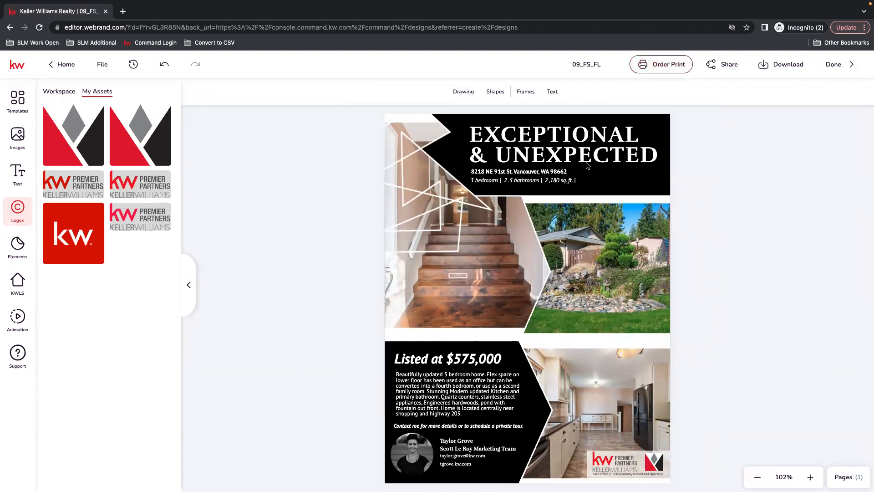
click(661, 64)
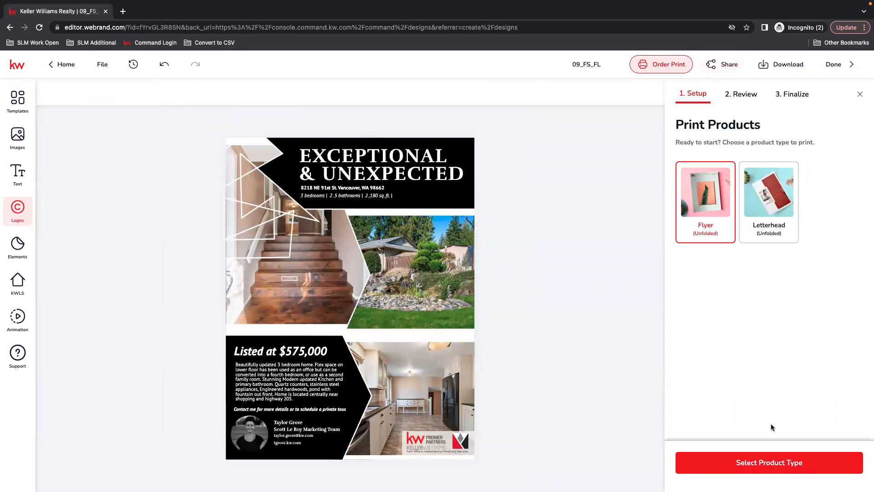
click(755, 201)
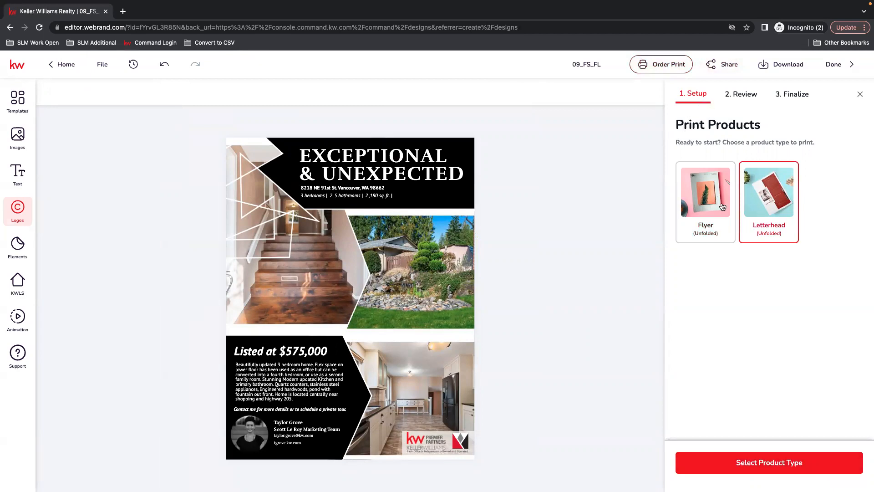
click(786, 463)
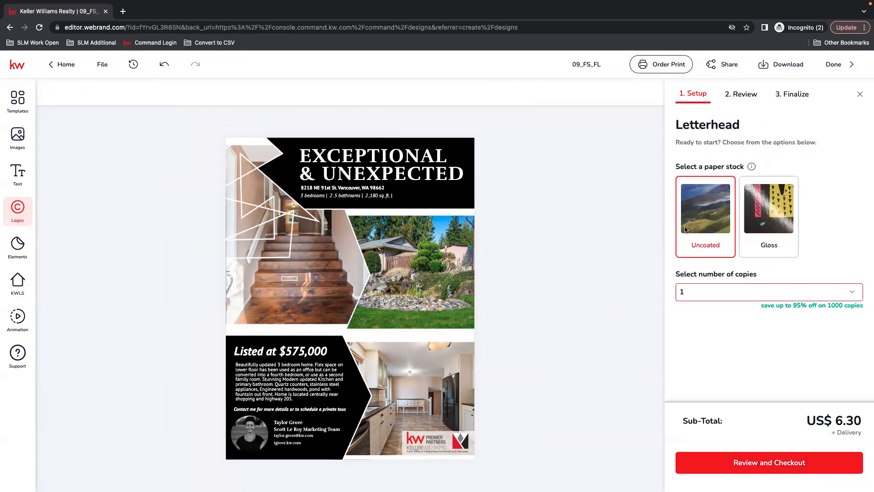
Step: Set the number of letterhead copies in the print order to 20
click(855, 294)
scroll(751, 311, down, 2)
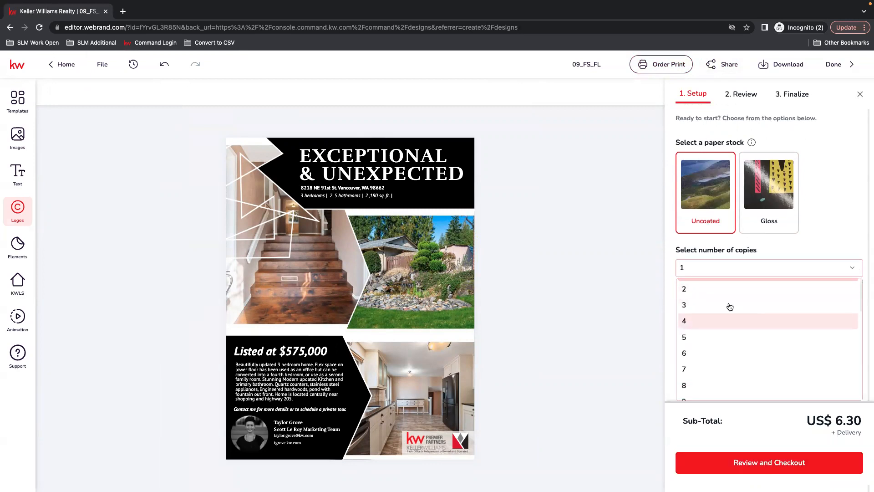
click(693, 268)
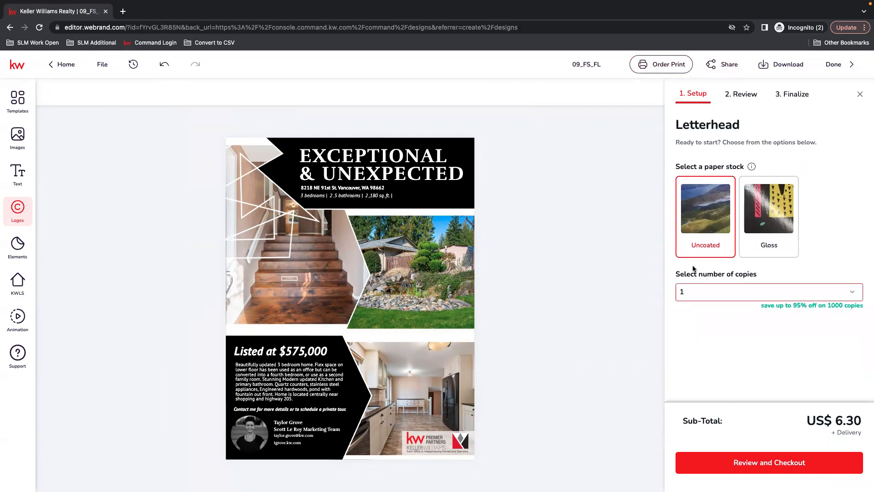
click(693, 266)
scroll(737, 335, down, 5)
scroll(720, 303, up, 5)
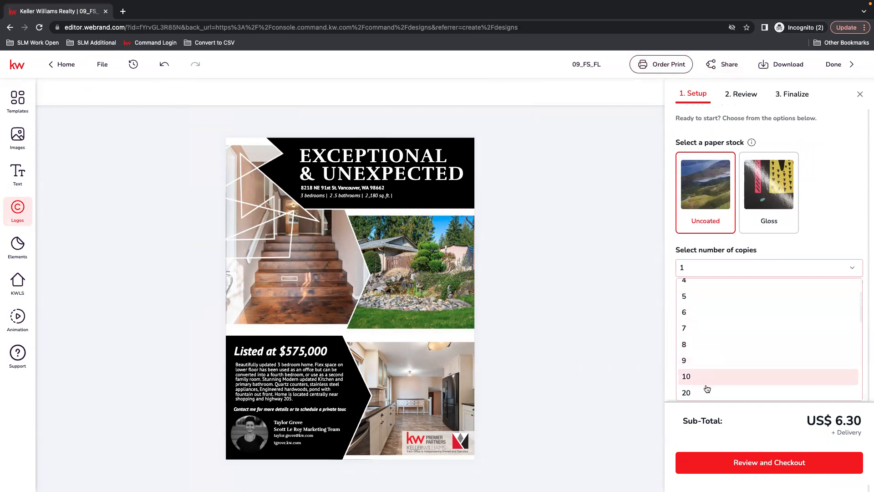
click(707, 391)
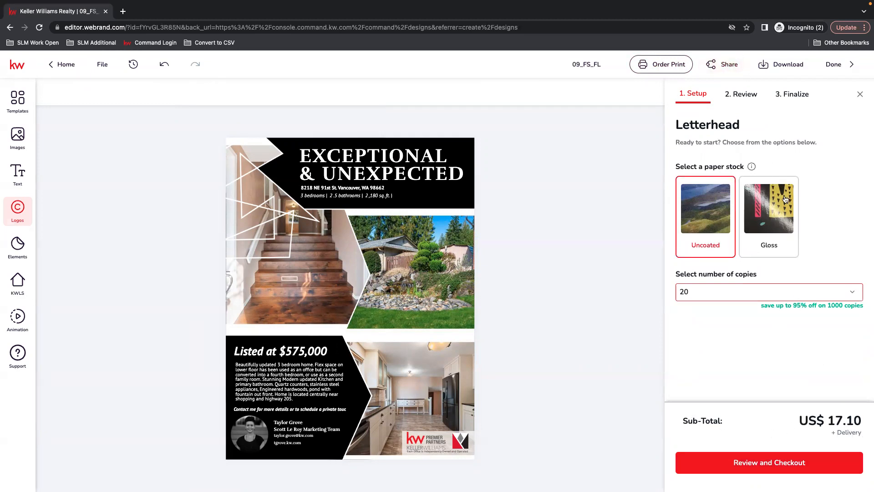
Step: Proceed to the design review, agree to the terms and conditions, and download the print proof PDF
click(753, 462)
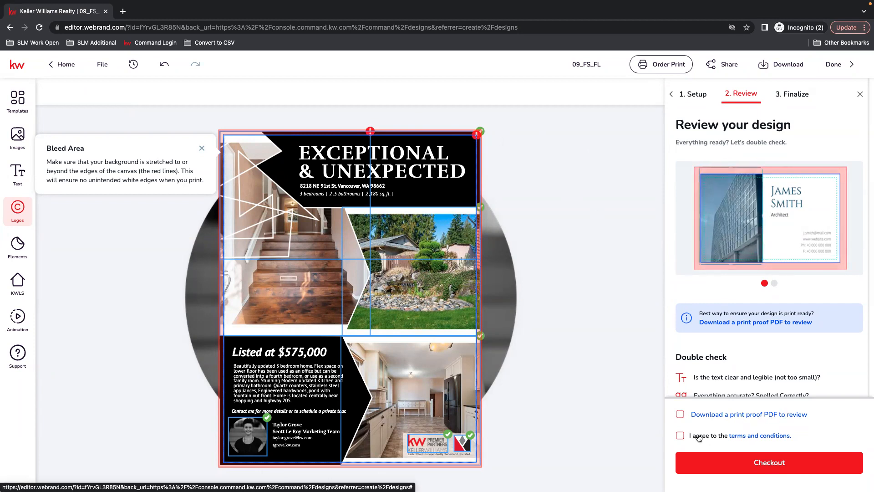
click(683, 436)
click(769, 414)
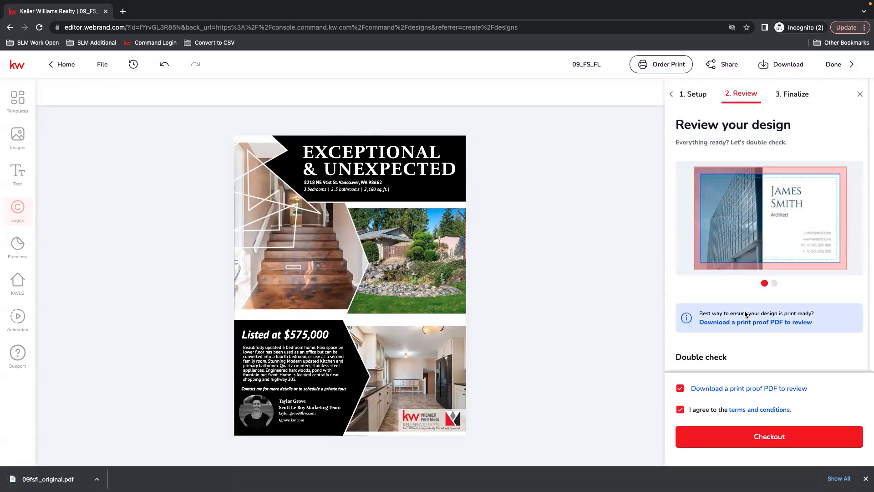
Step: Continue to the order's checkout form, look through its shipping and payment fields, and close the order without placing it
click(759, 436)
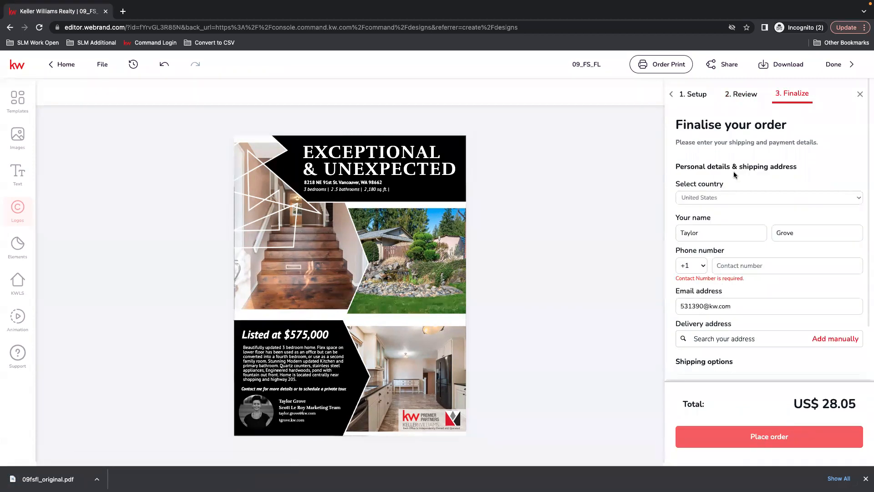
scroll(777, 306, down, 4)
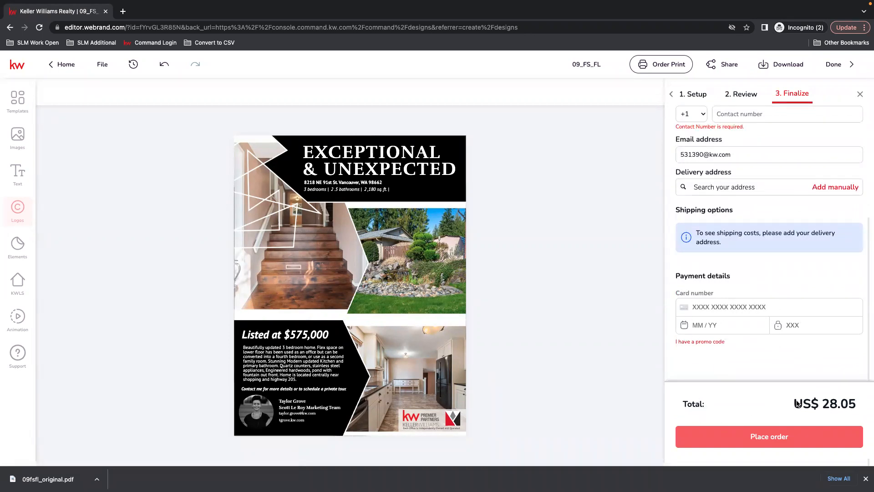
click(861, 95)
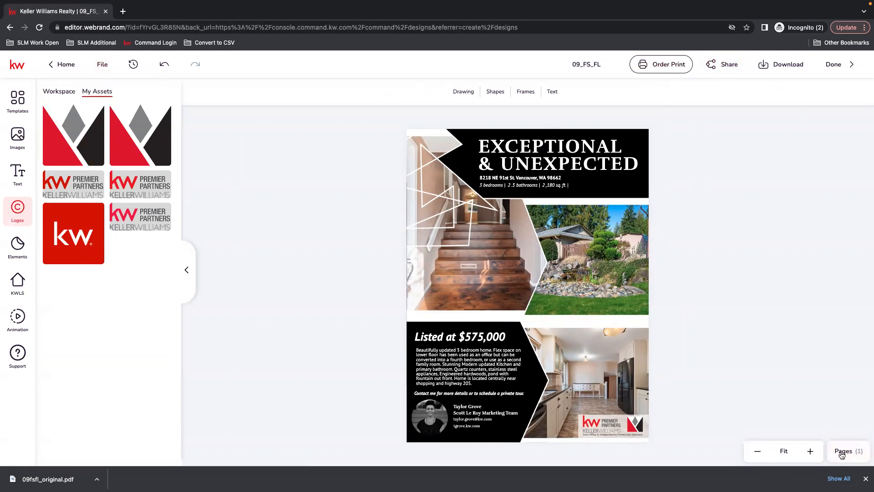
Step: Examine the flier's PDF for Printing download options, including bleed and page selection, and close them without downloading
click(792, 68)
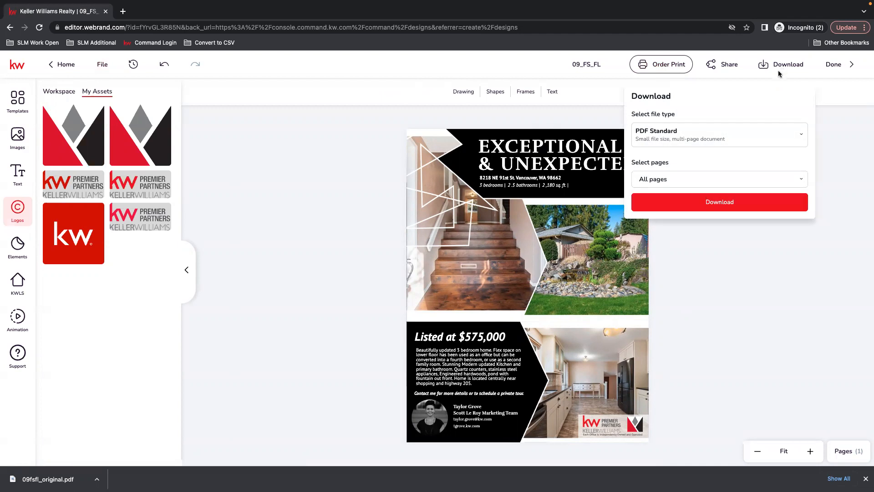
click(798, 135)
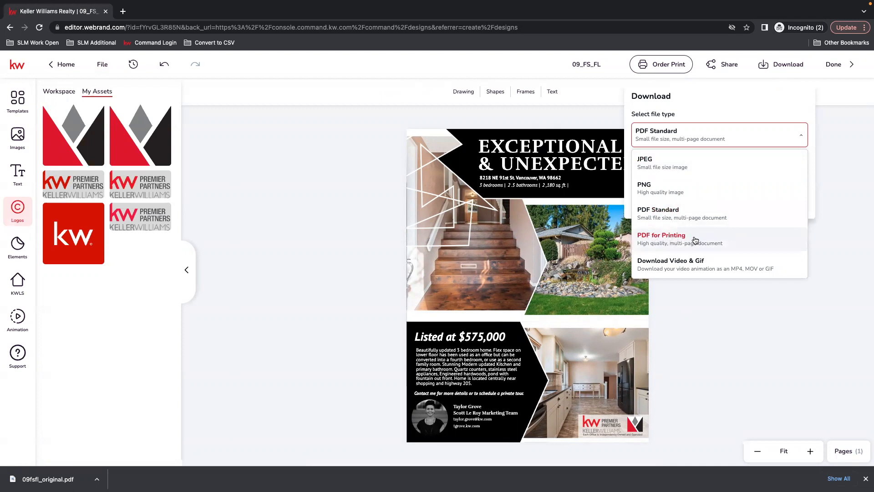
click(660, 242)
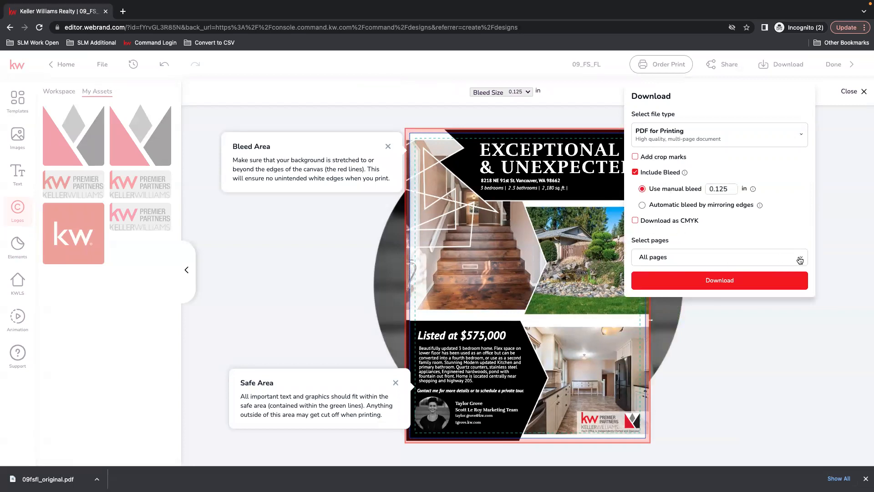
click(705, 264)
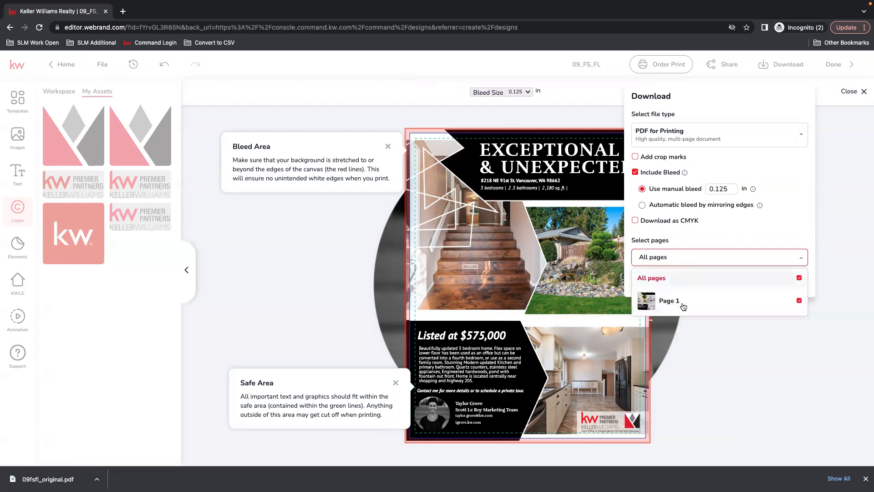
click(804, 259)
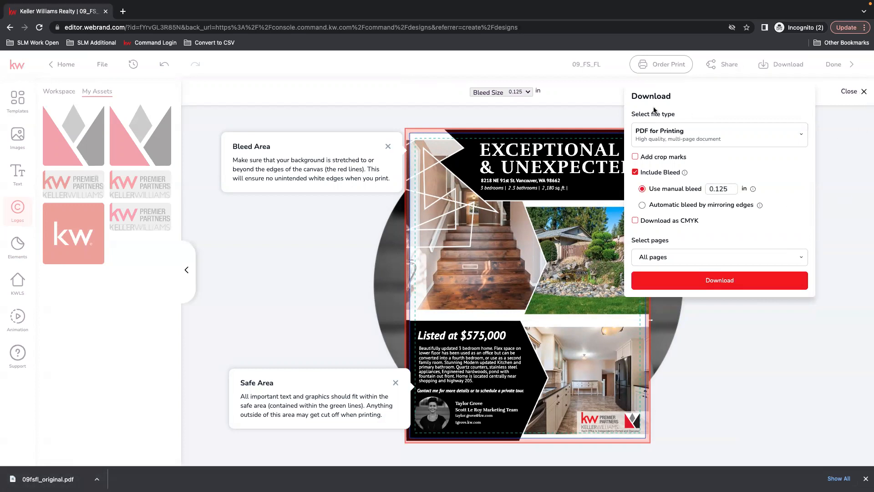
click(845, 135)
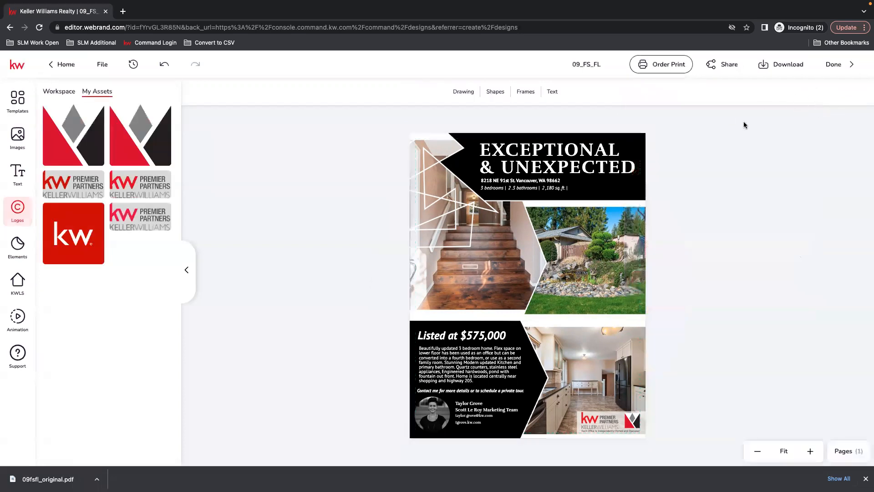
click(49, 476)
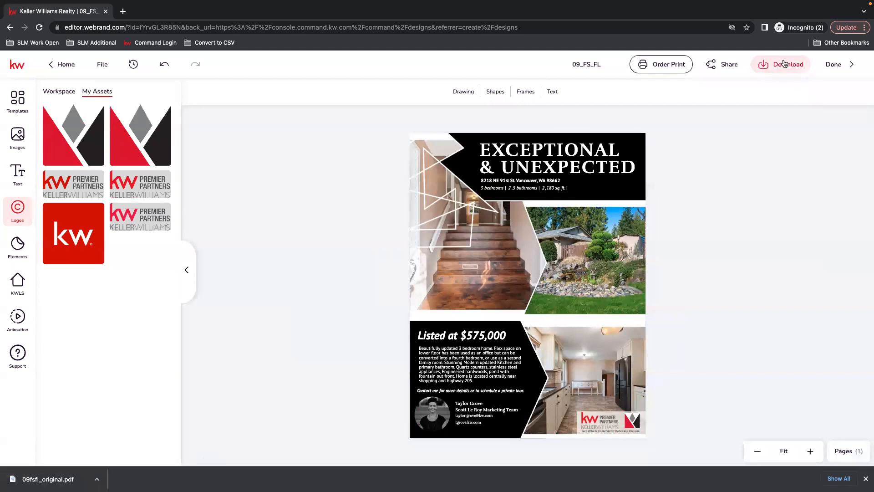
Step: Open the downloaded 09fsfl_original.pdf, review the whole flier page, and close it
click(48, 479)
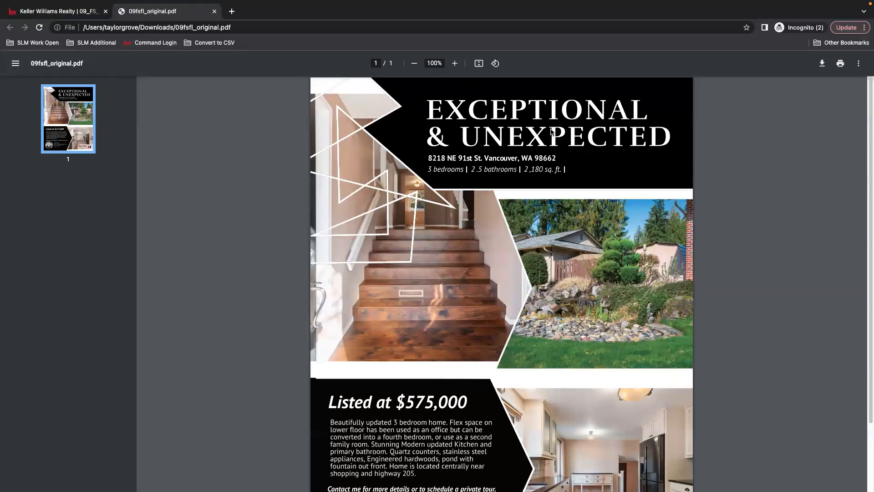
scroll(708, 211, down, 3)
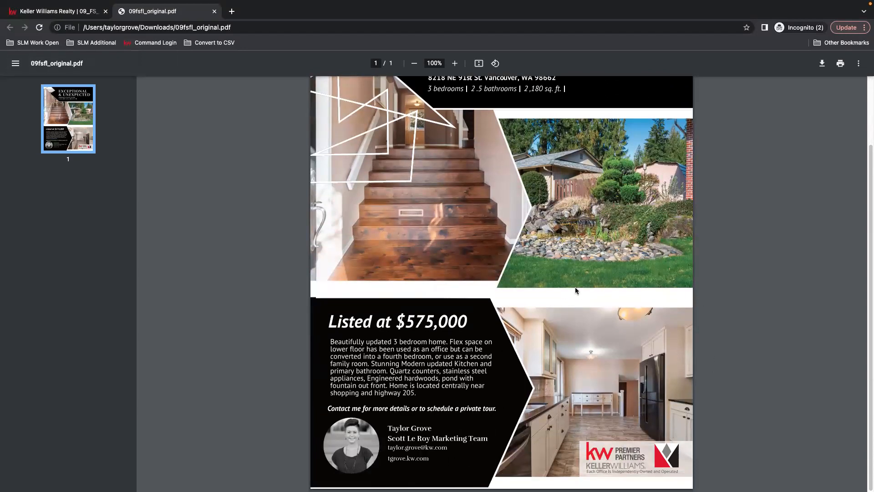
scroll(576, 290, up, 3)
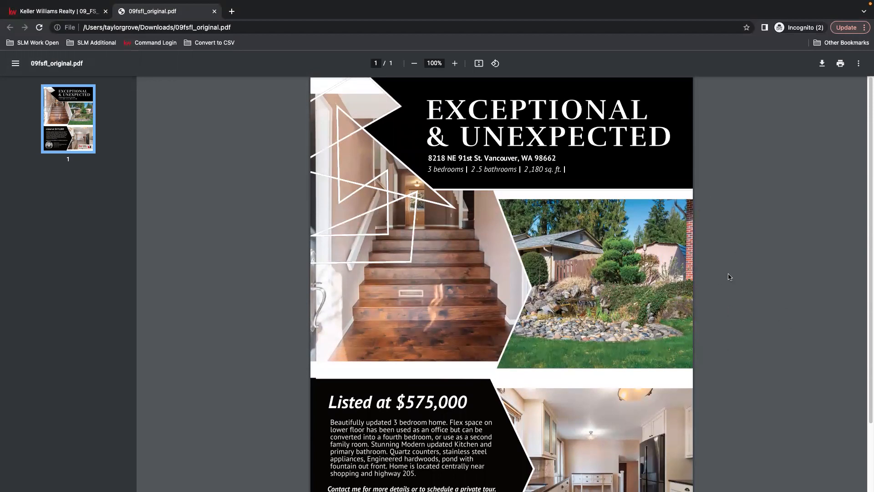
scroll(738, 383, down, 3)
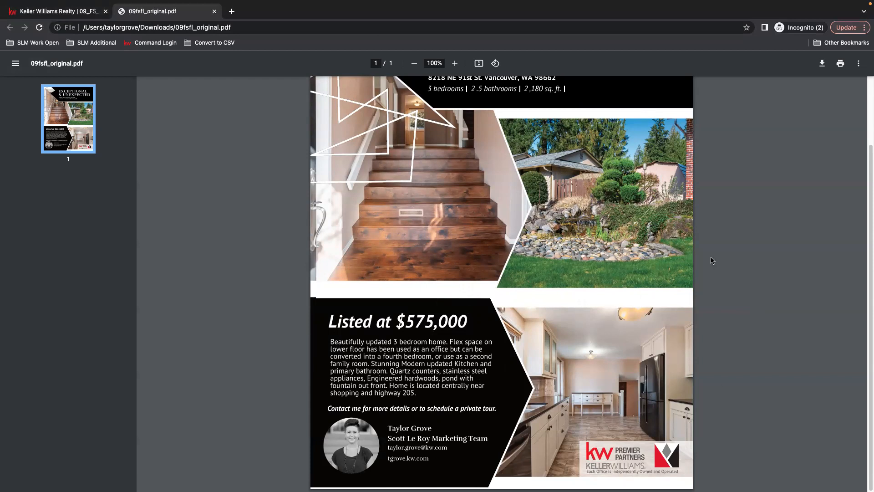
scroll(847, 190, up, 3)
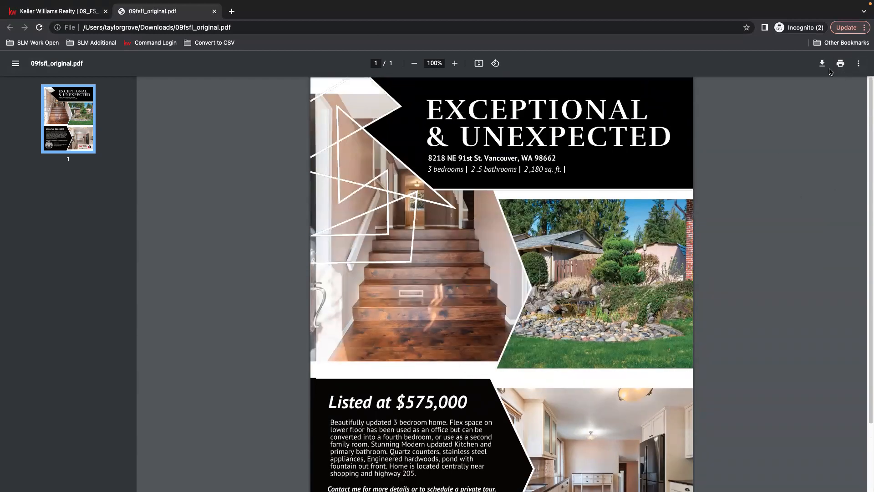
click(215, 11)
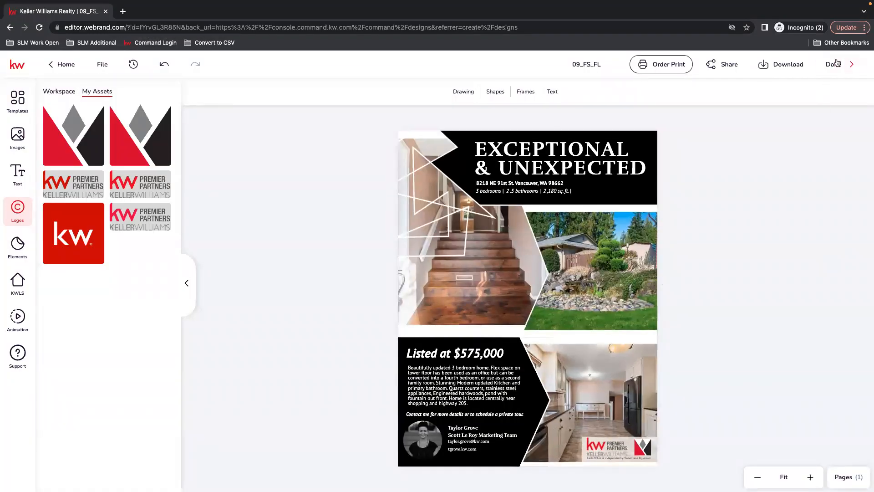
Step: Rename the flier design as 91st St_FS_FL
drag(581, 62, 560, 67)
text(91)
text(st St)
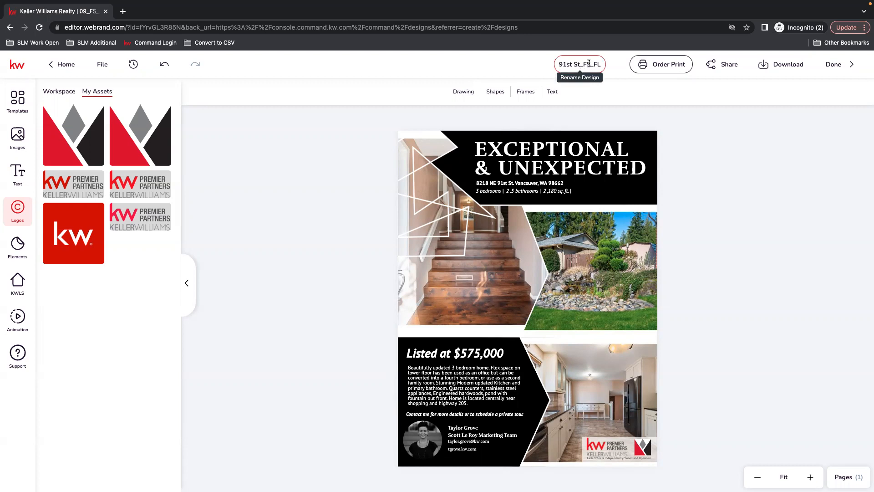
key(Return)
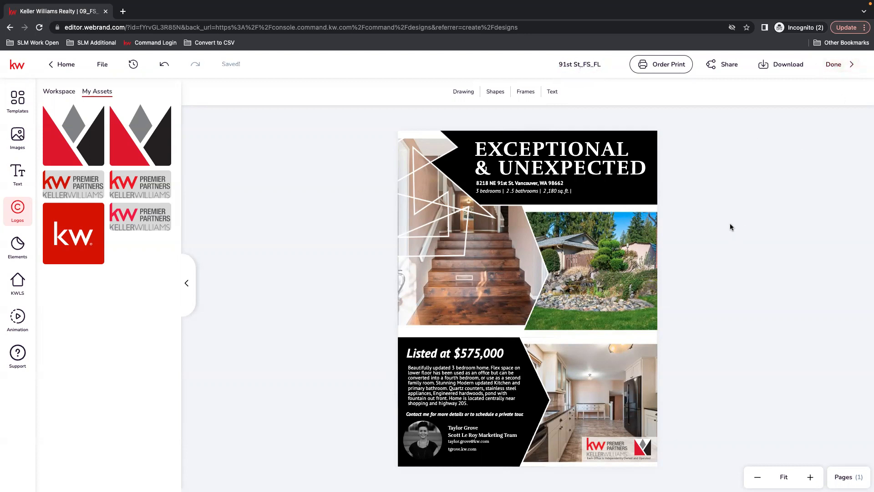
Step: Finish editing the flier and make a copy of the 91st St_FS_FL design in the Designs list
click(834, 64)
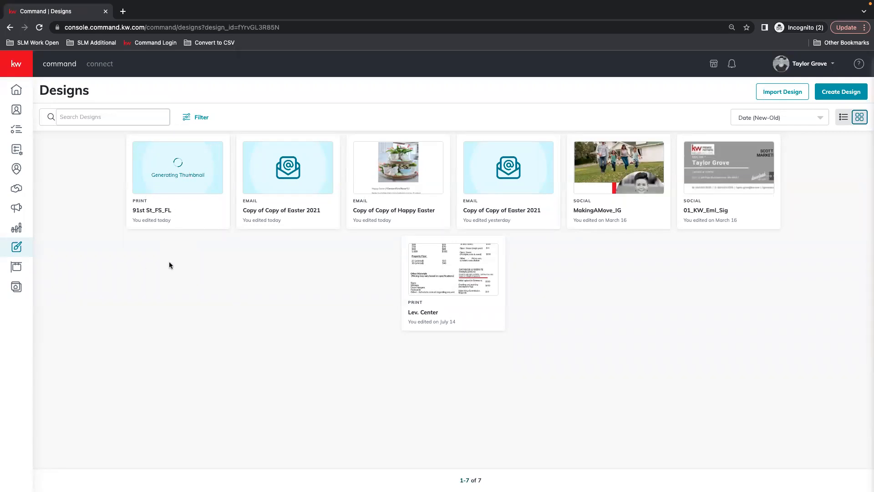
click(215, 150)
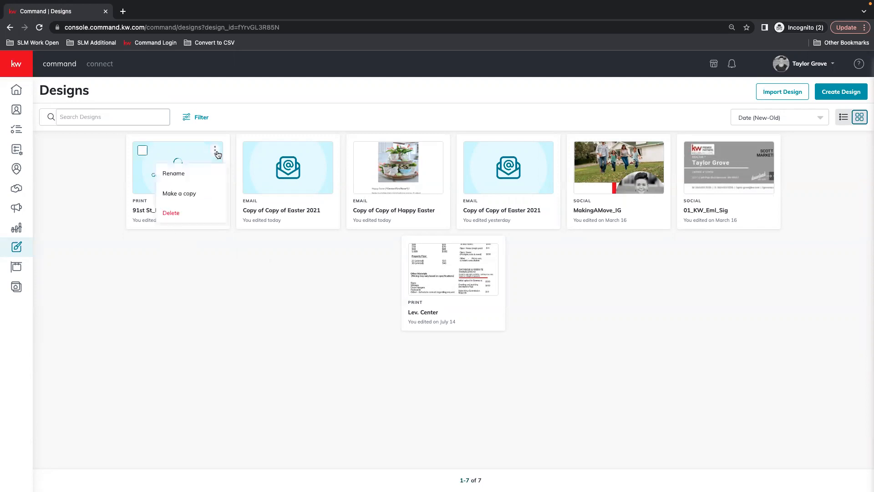
click(191, 195)
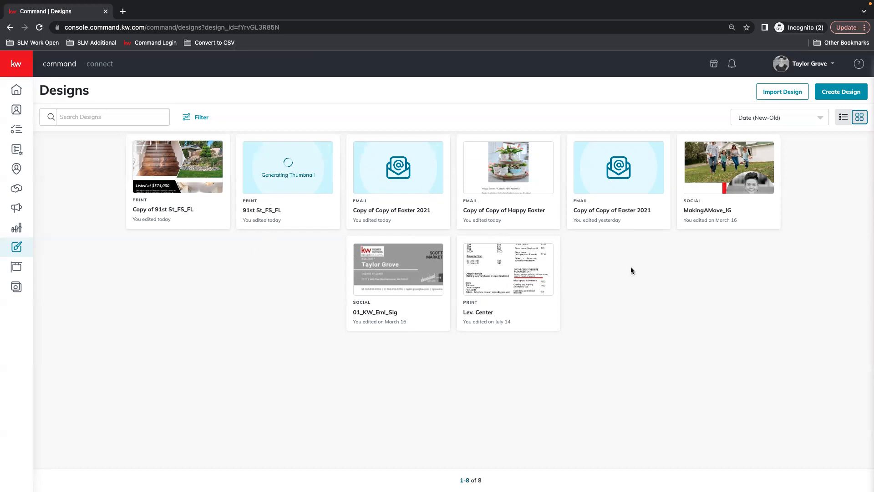
Step: Create a new Print design without importing listing photos or text, and continue to the template library
click(847, 93)
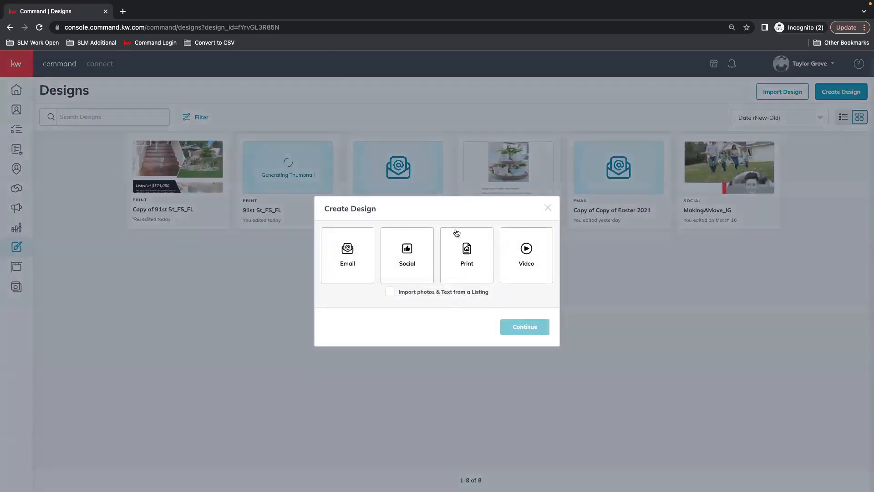
click(465, 266)
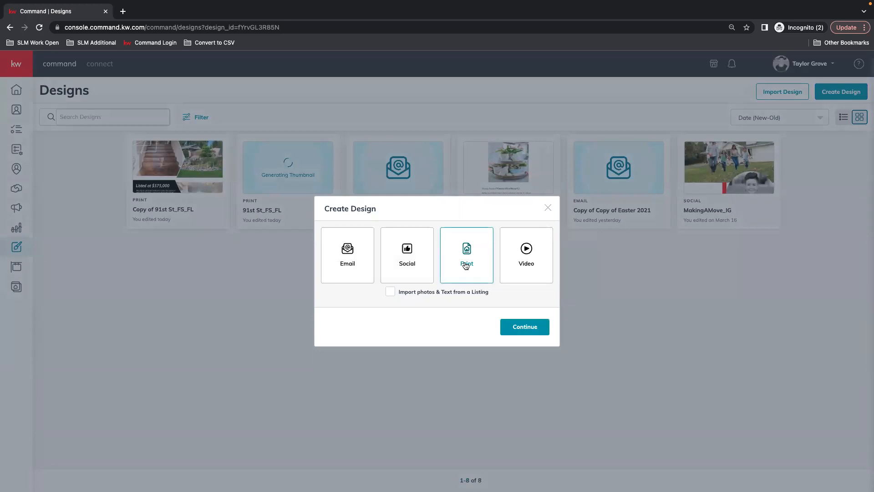
click(543, 328)
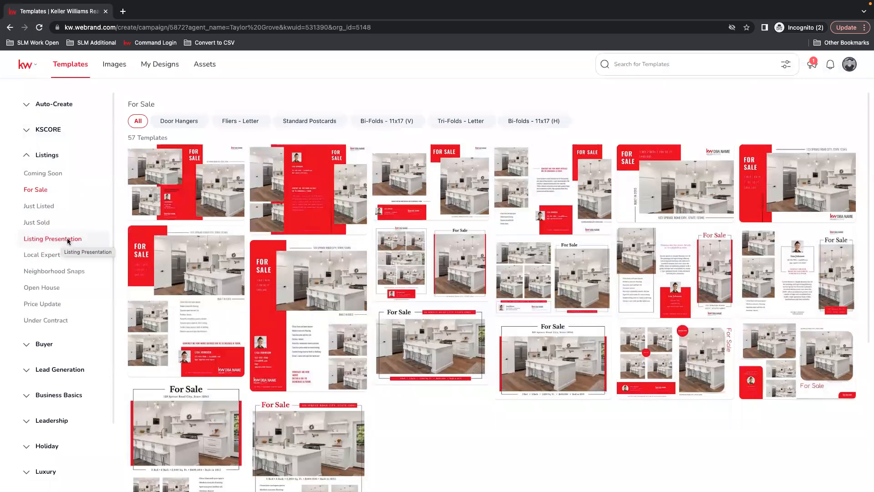
Step: Browse the Listing Presentation templates under Listings and start a design from the Classic-01 template
click(49, 239)
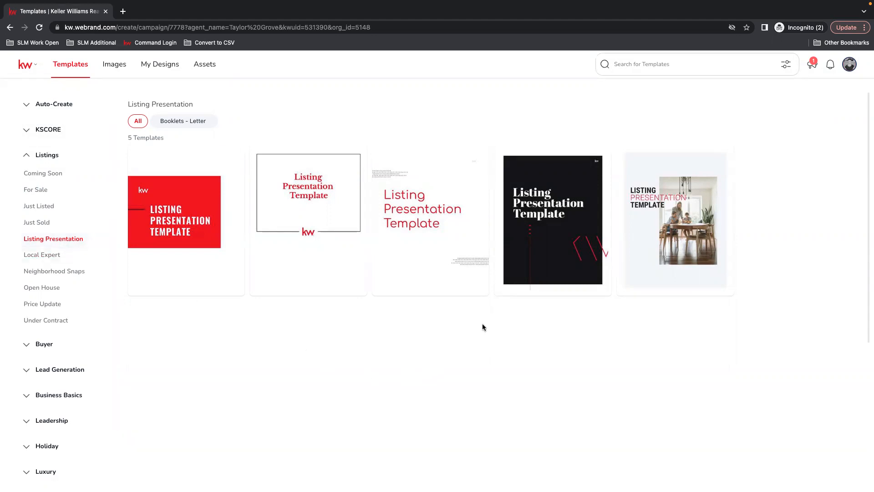
mouse_move(427, 196)
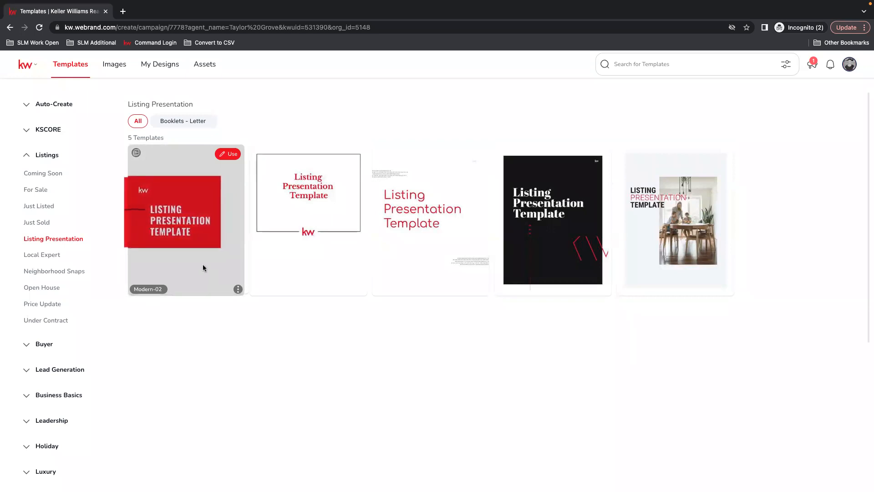
mouse_move(321, 220)
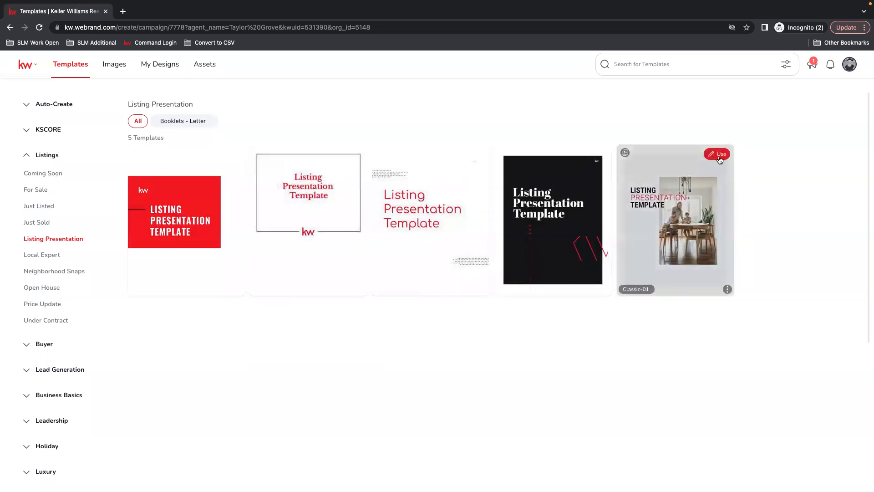
click(719, 158)
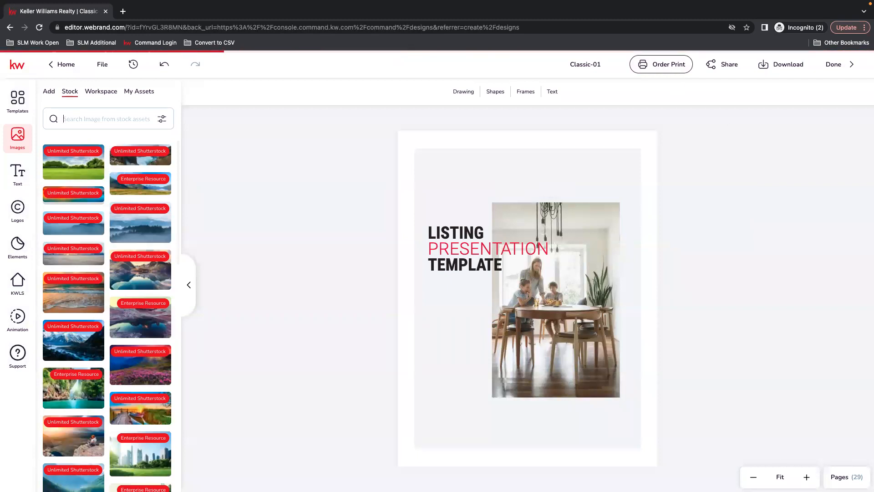
Step: Examine the listing presentation's cover more closely and look through the thumbnails of its other pages
click(807, 476)
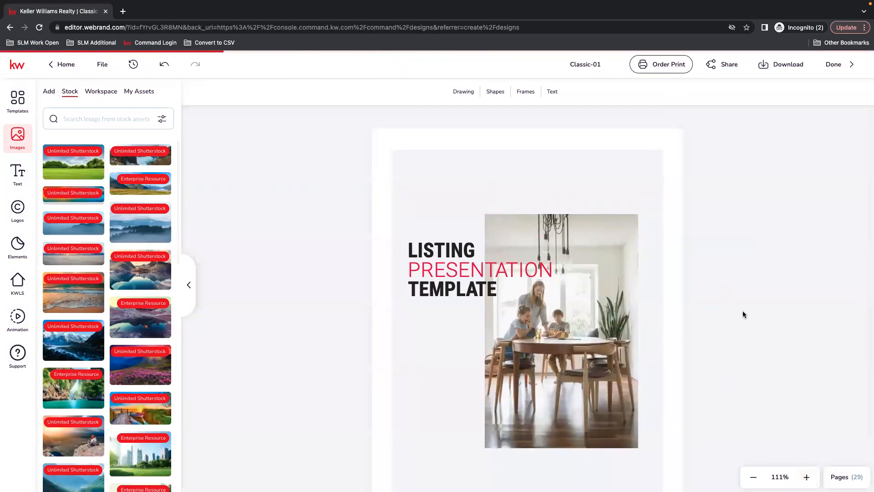
scroll(743, 312, down, 1)
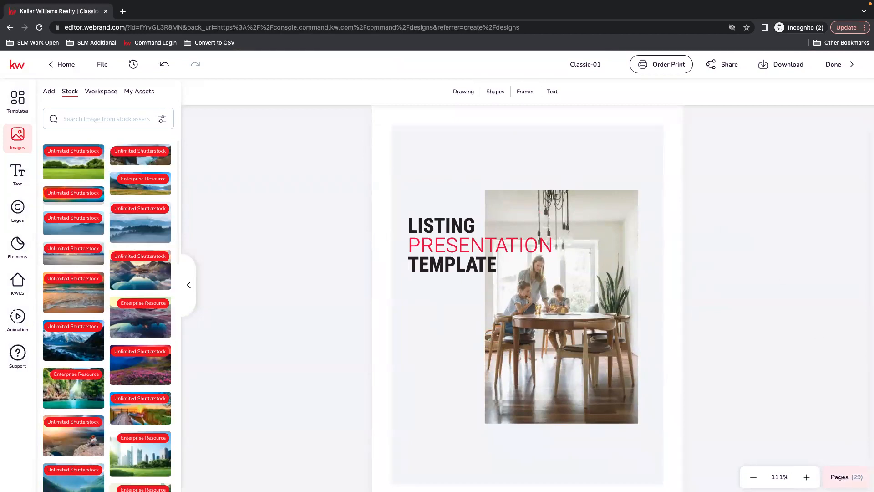
click(841, 478)
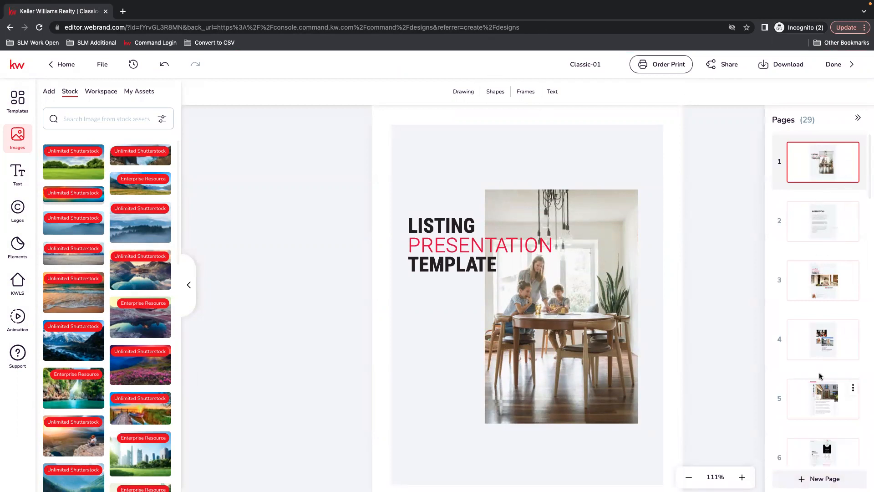
scroll(829, 258, down, 3)
scroll(834, 258, down, 6)
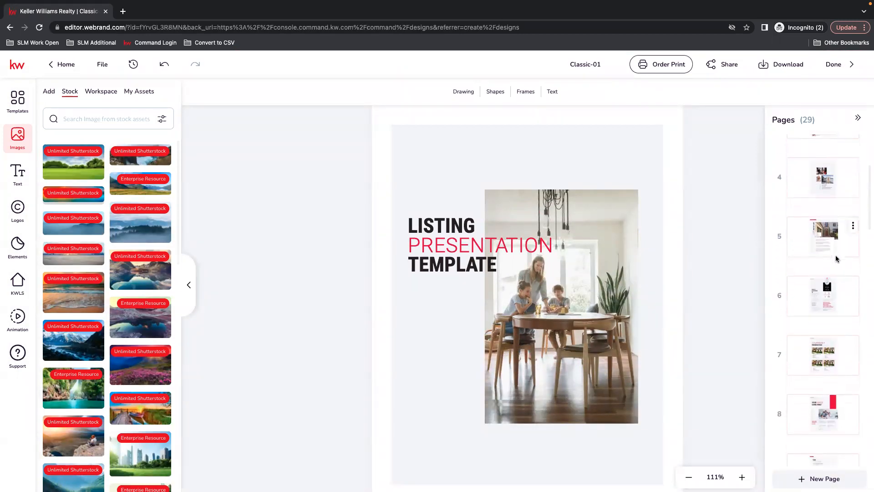
scroll(848, 282, up, 9)
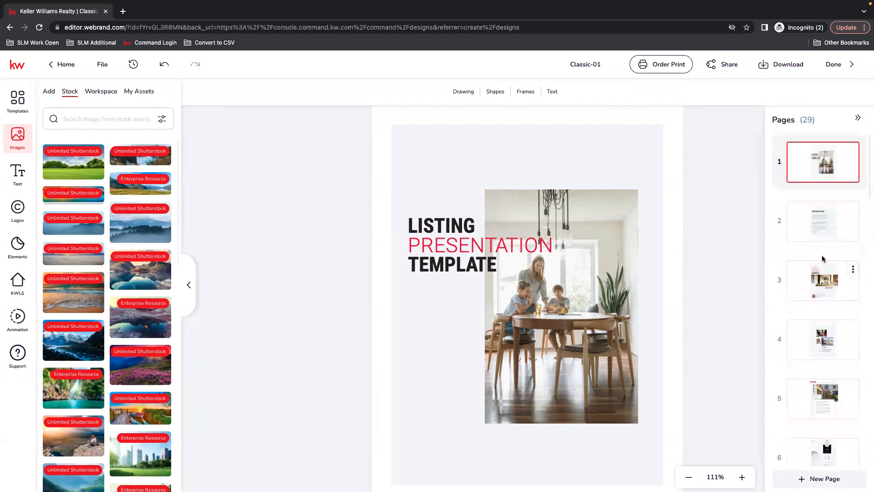
Step: Examine the stroke colour options for the cover's TEMPLATE text, including the library colours, without applying any
click(461, 228)
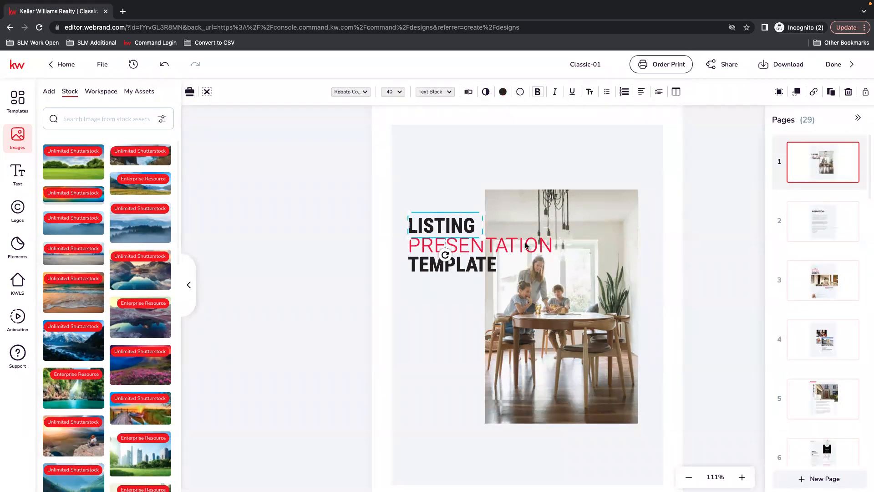
click(482, 268)
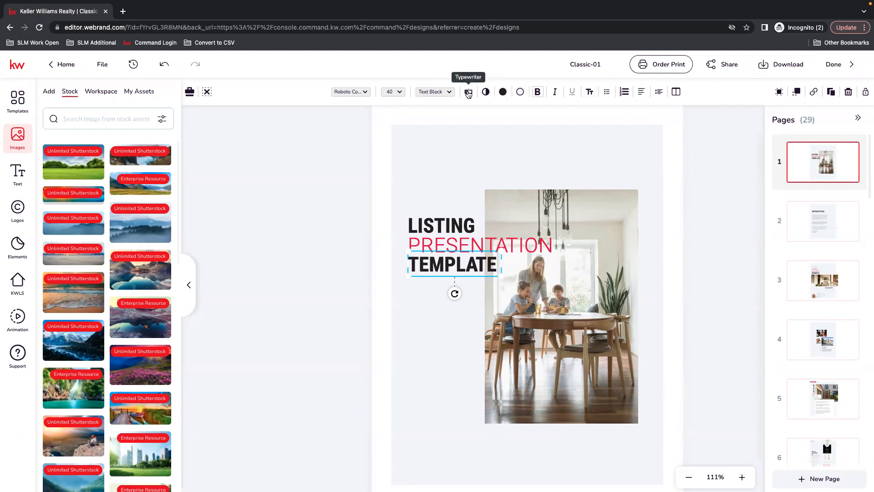
click(519, 92)
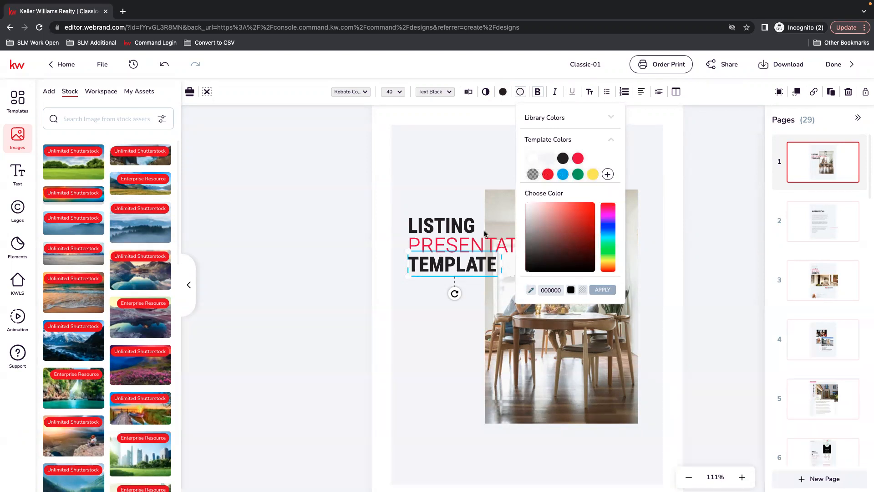
click(613, 119)
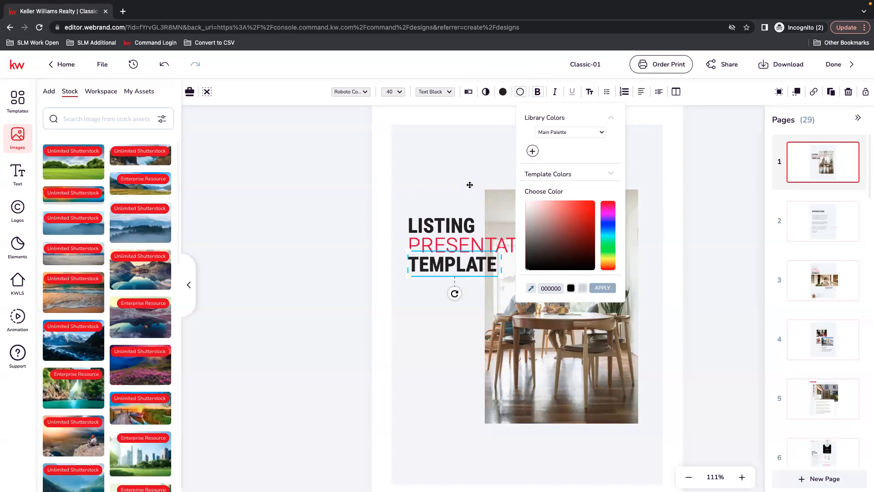
click(374, 307)
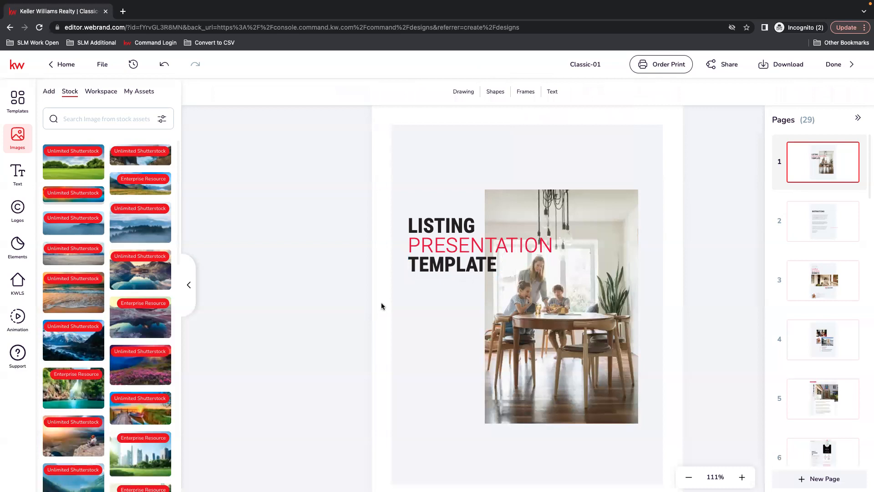
Step: Examine the fill colour options for the cover's TEMPLATE text, including the list of library palettes
click(440, 268)
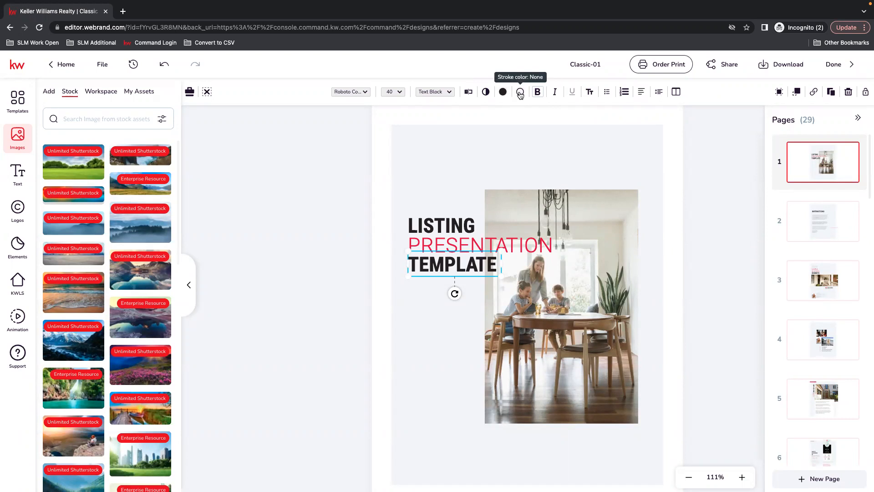
click(503, 92)
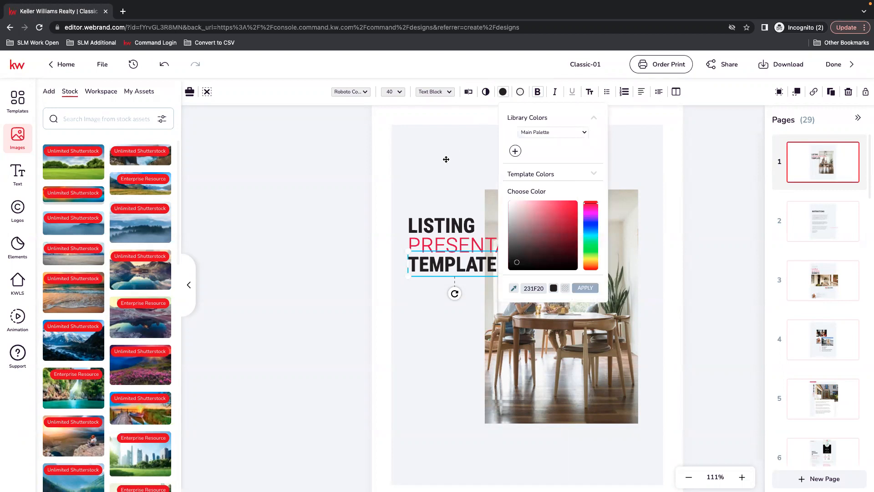
click(442, 146)
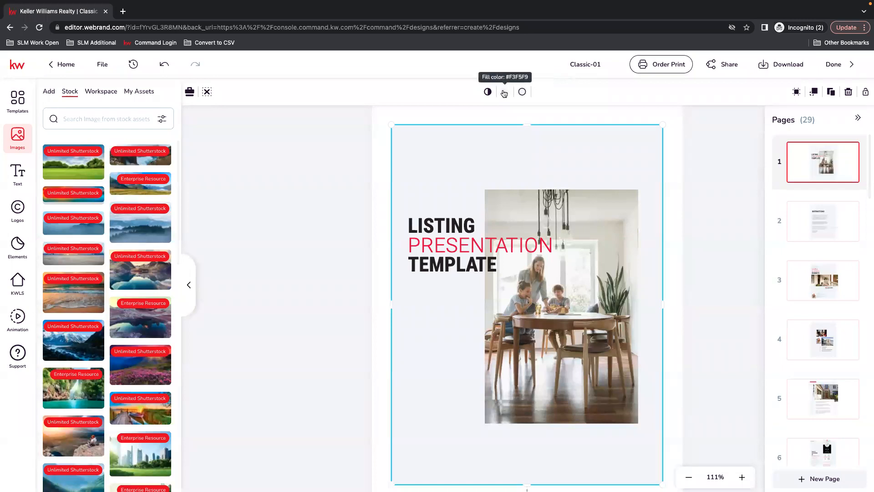
click(461, 251)
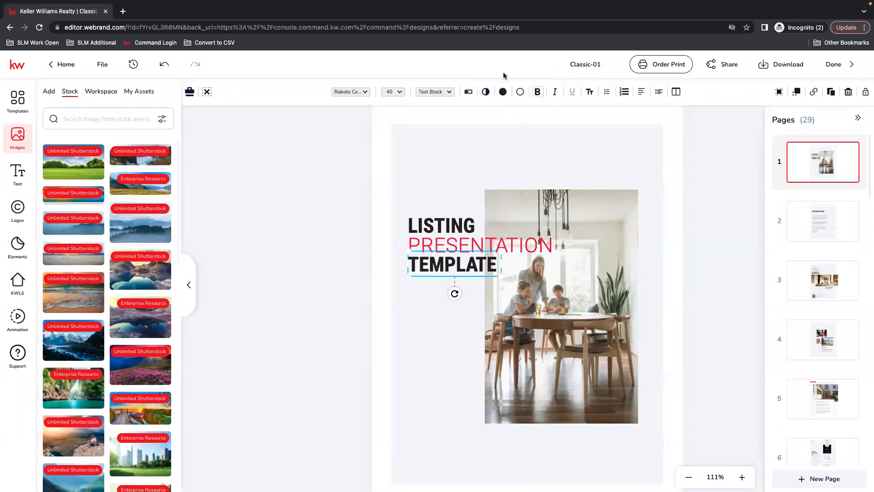
click(503, 91)
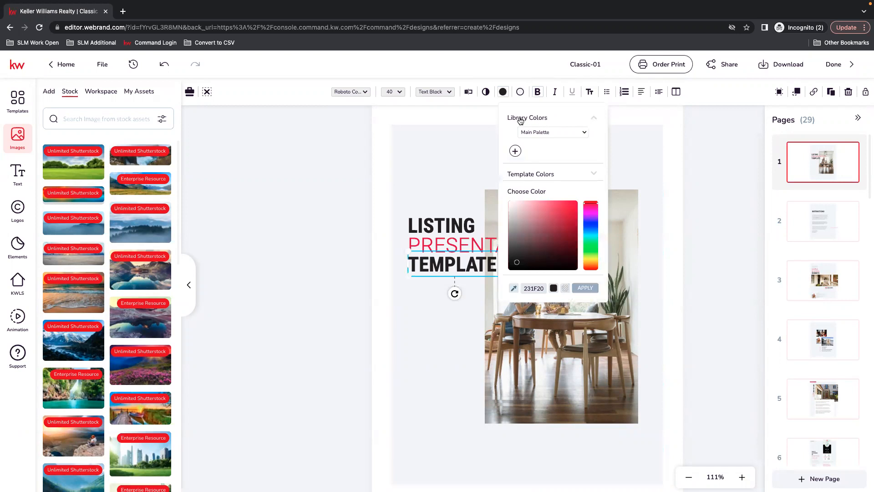
click(585, 132)
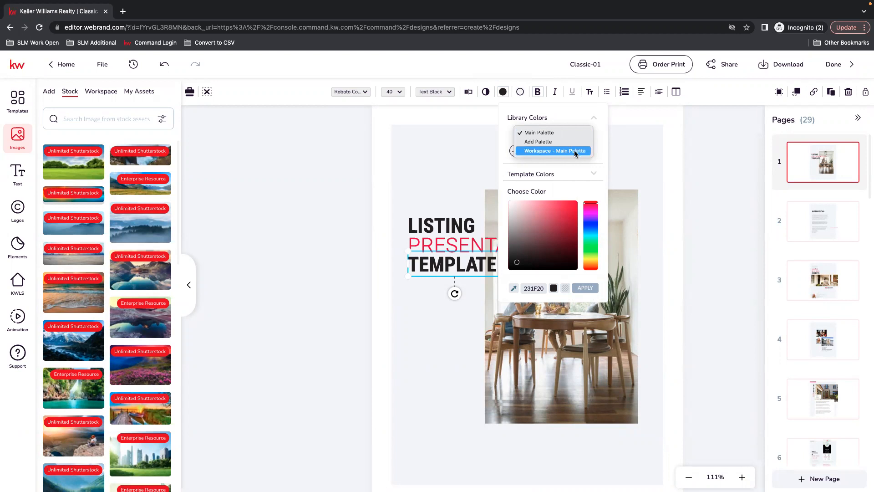
Step: Show the Workspace images, and switch the TEMPLATE text's fill library colours to Workspace - Main Palette
click(99, 91)
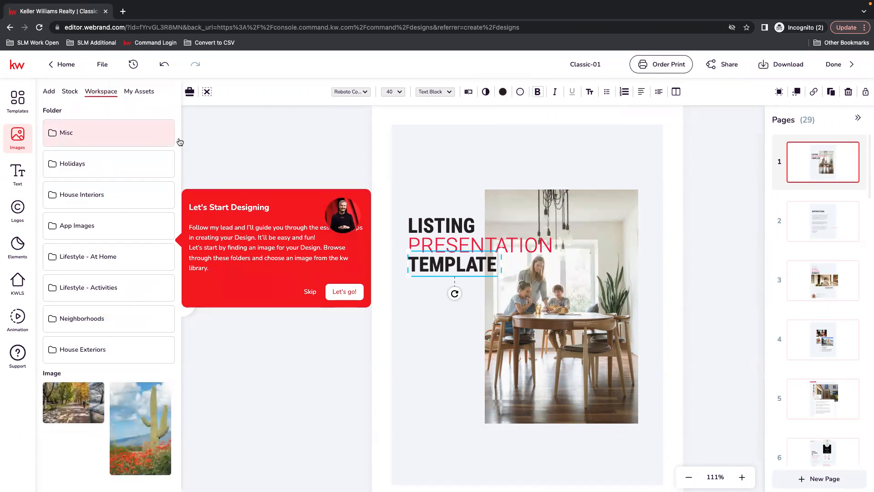
click(503, 92)
click(576, 119)
click(576, 119)
click(552, 132)
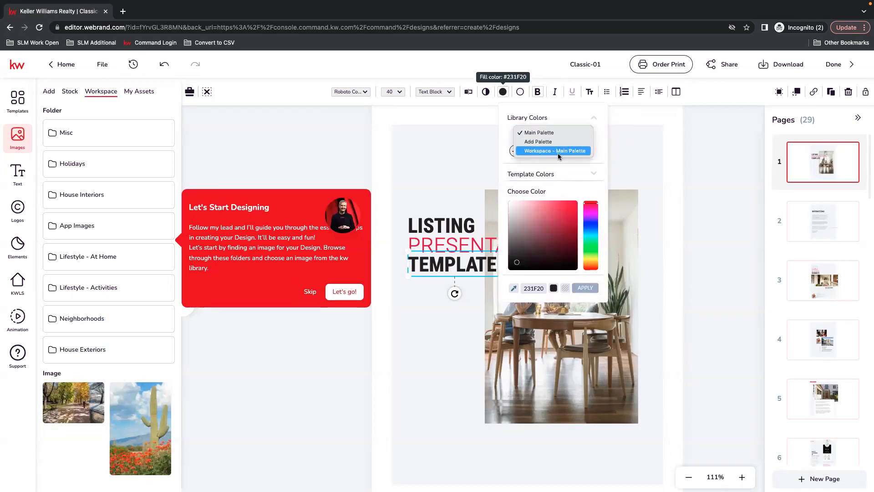
click(573, 152)
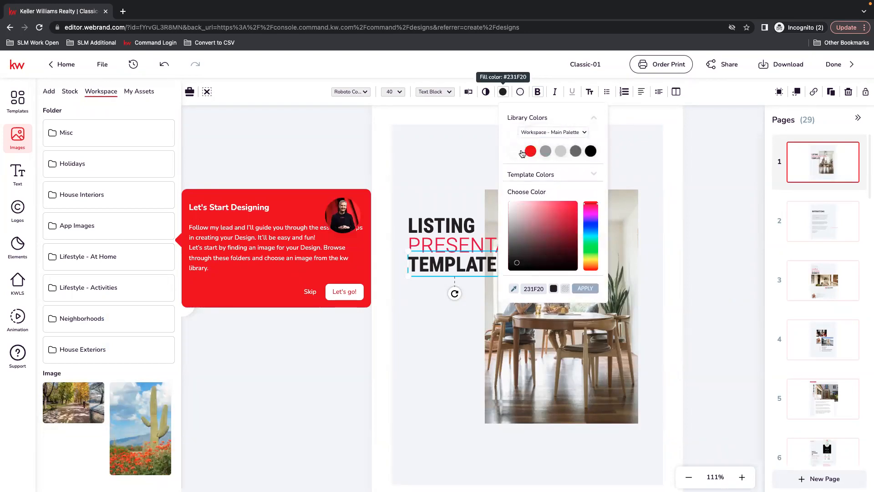
Step: Try white and red from the Workspace - Main Palette as the fill of the cover's TEMPLATE text
click(515, 150)
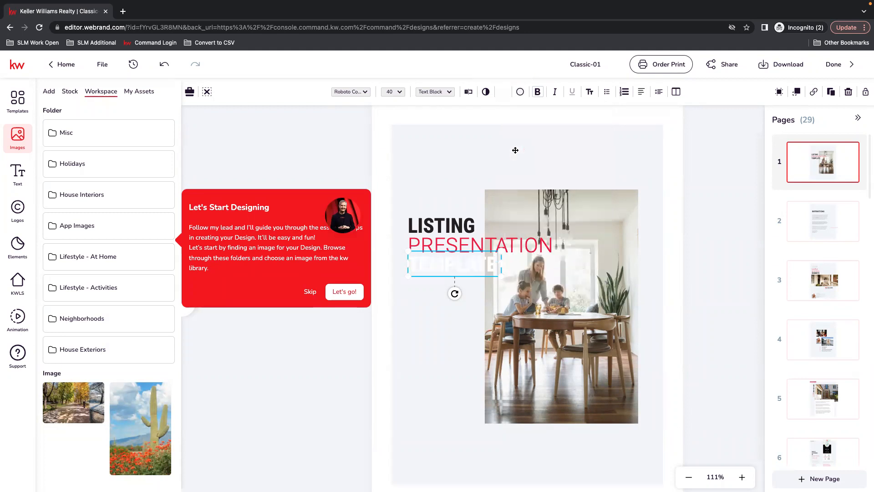
click(503, 92)
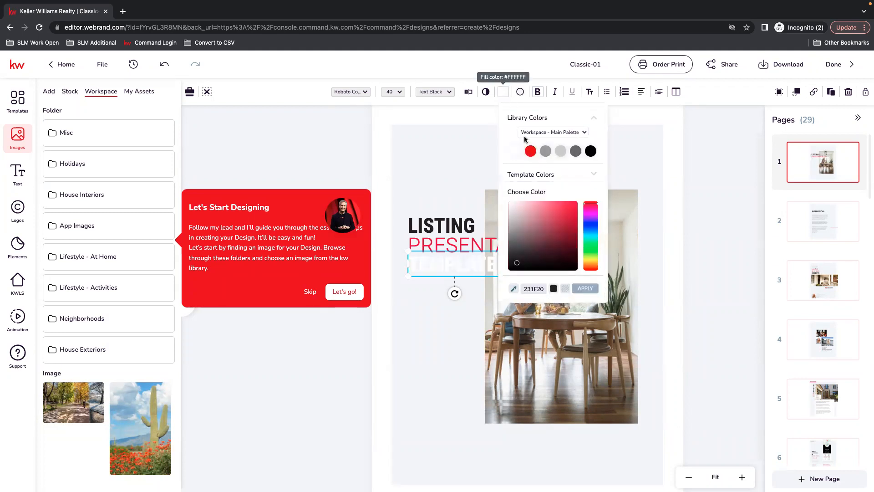
click(531, 150)
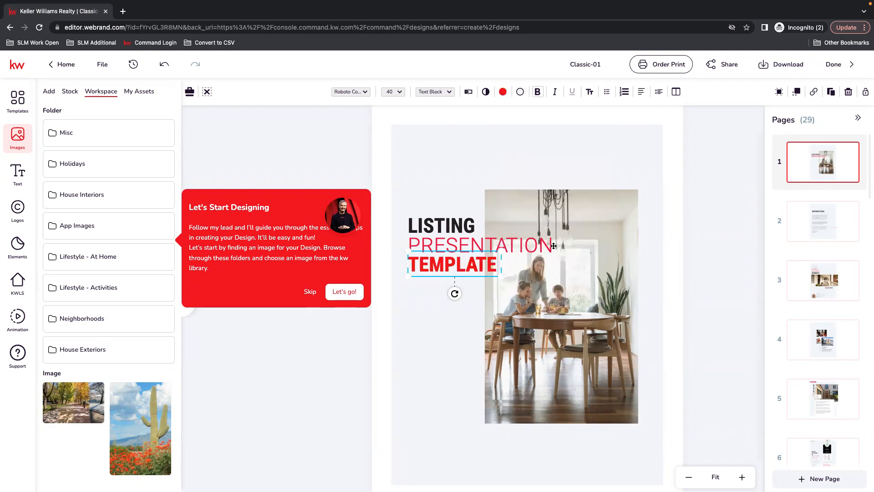
Step: Fill the cover's TEMPLATE text with a custom purple and skip the Let's Start Designing guide
click(503, 91)
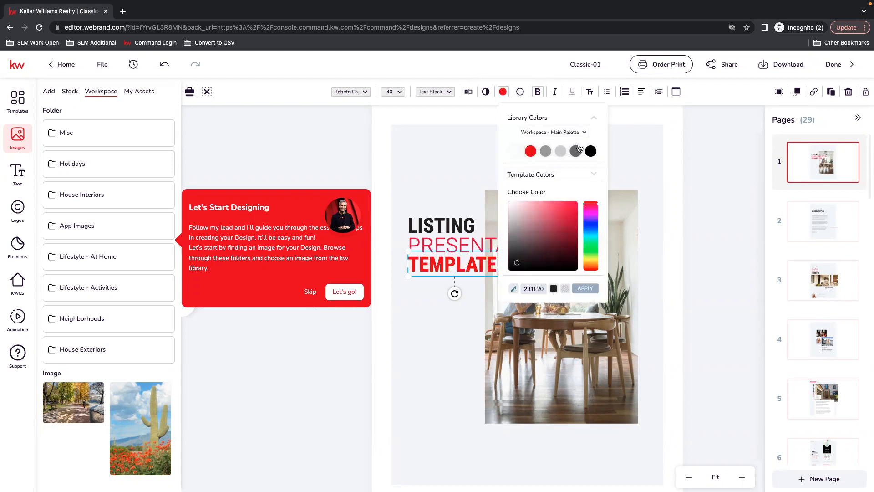
click(592, 216)
click(565, 212)
click(584, 288)
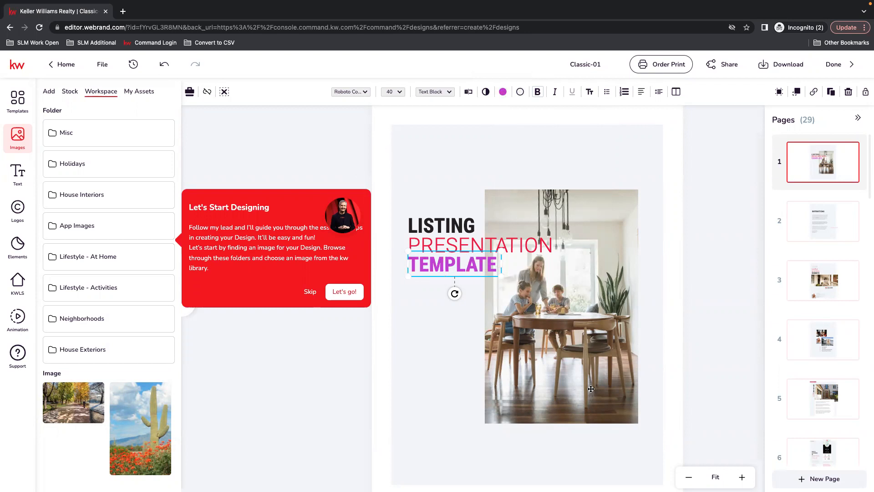
click(312, 293)
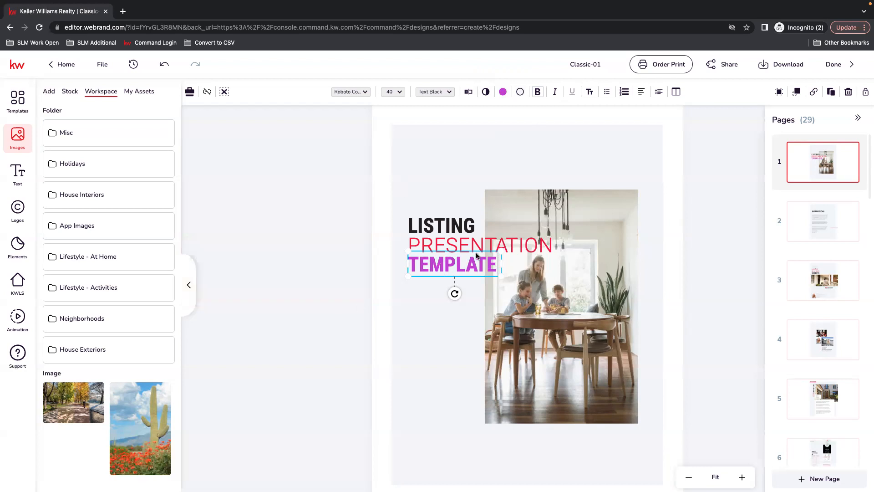
Step: Replace the cover photo with the gardening image from Lifestyle - At Home, and again with the man and child in a kitchen
click(604, 318)
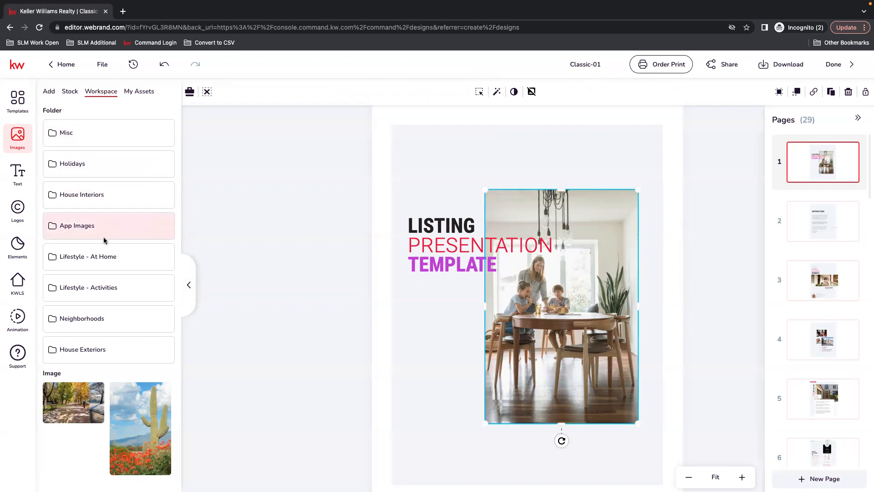
click(104, 256)
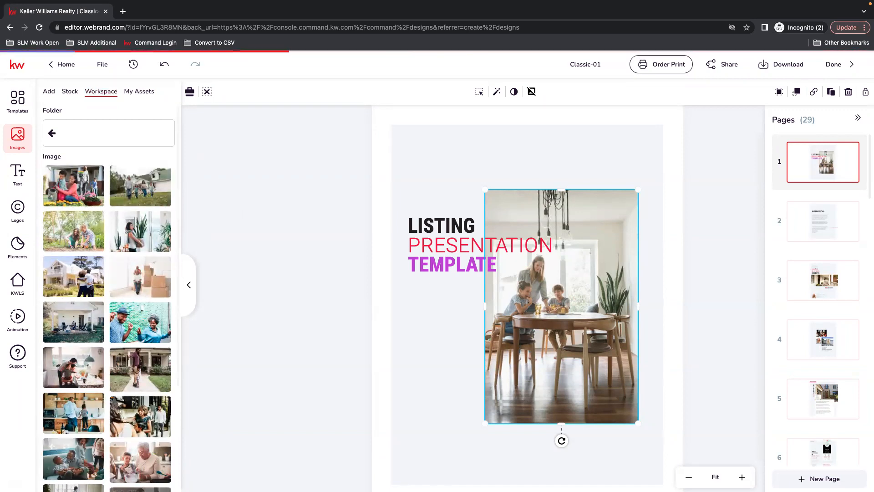
scroll(150, 392, down, 2)
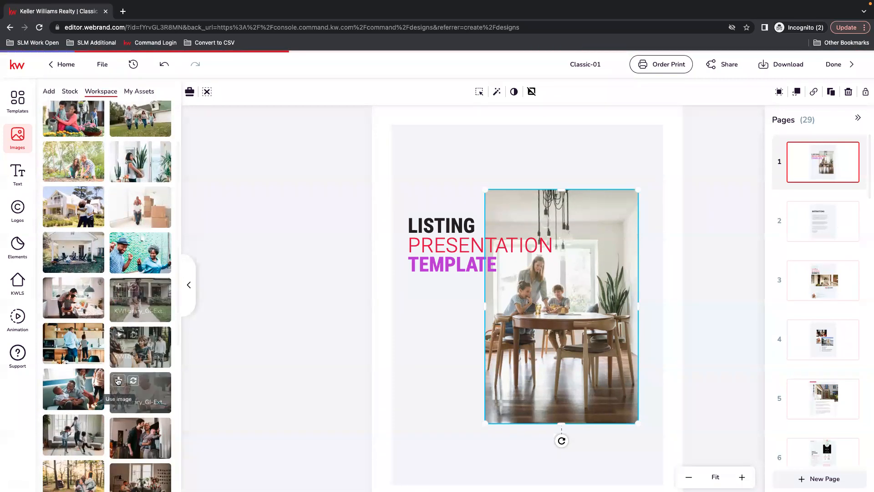
click(66, 150)
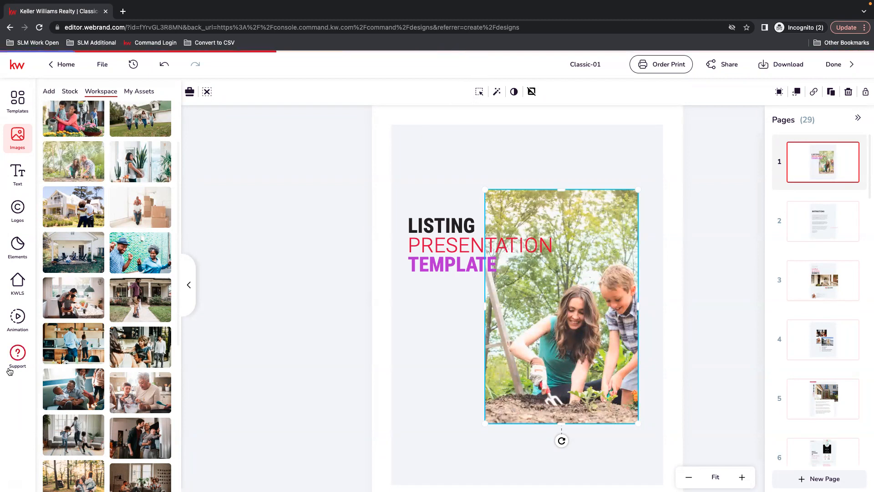
click(67, 331)
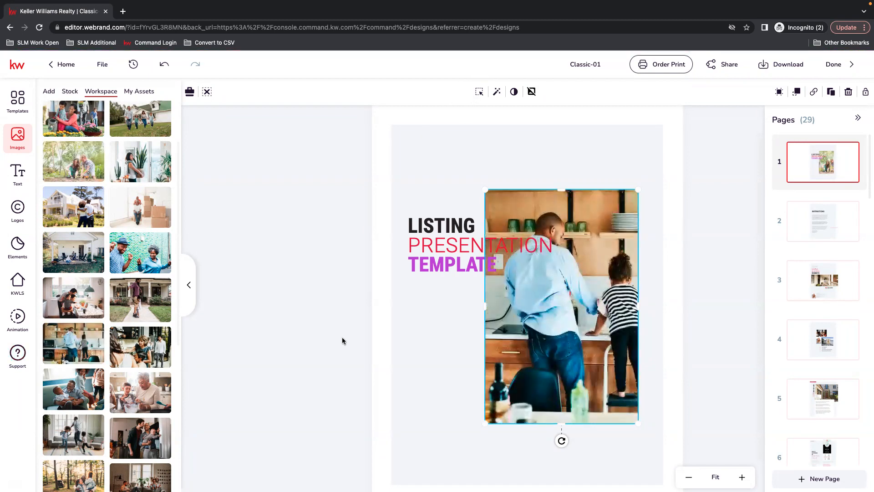
Step: Reposition the kitchen photo within its cover frame so both the man and the child are fully in view
click(480, 91)
drag(597, 340, 582, 338)
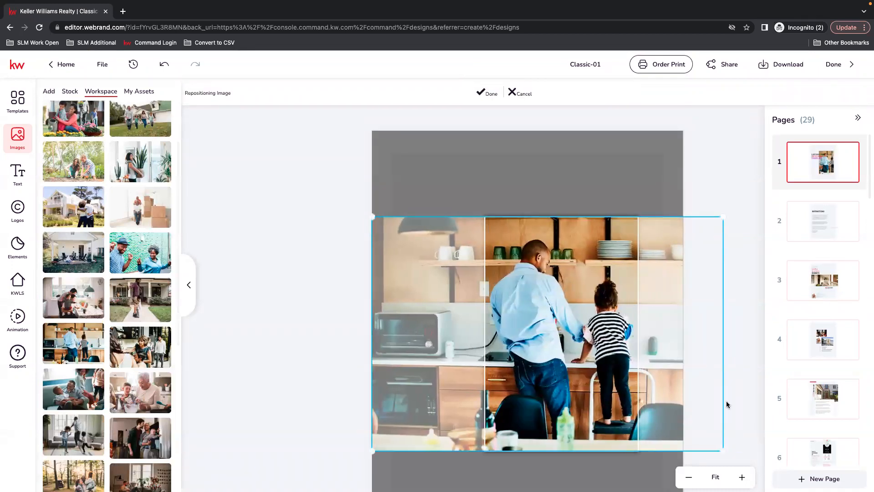
click(488, 94)
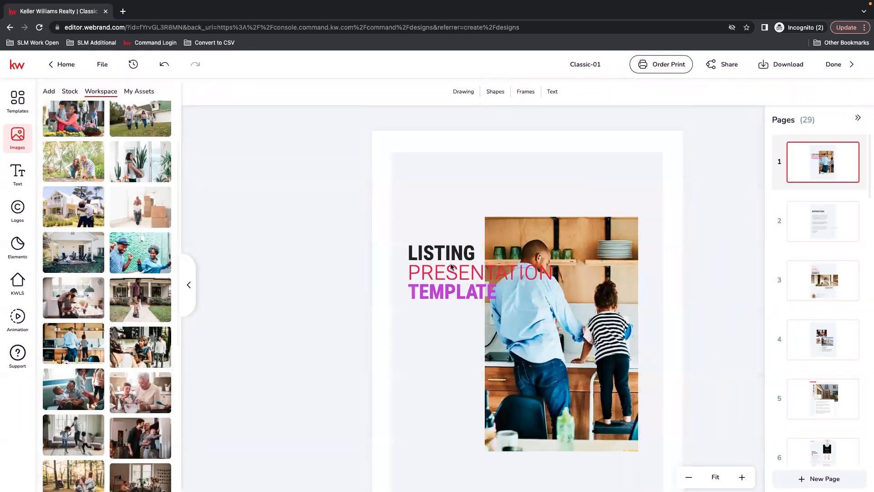
Step: Move the cover's LISTING, PRESENTATION and TEMPLATE texts up together so they overlap the upper edge of the photo
drag(437, 255, 436, 223)
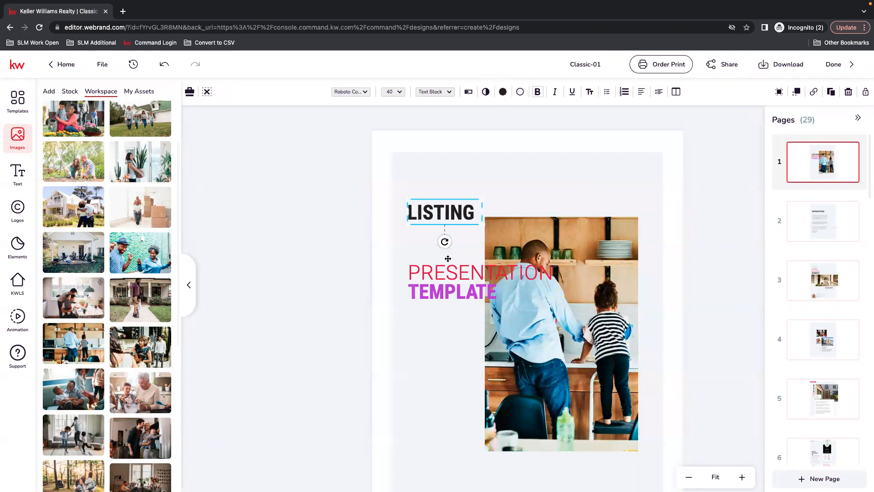
drag(441, 276, 441, 235)
drag(450, 292, 448, 255)
click(478, 410)
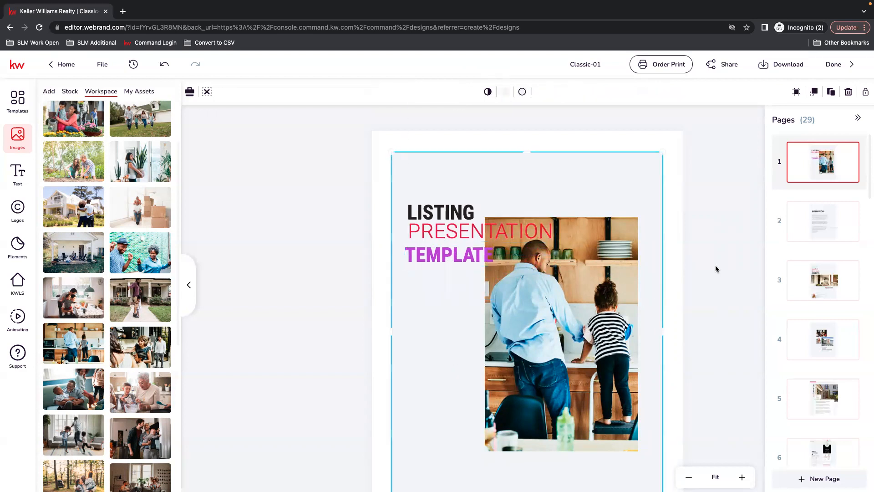
scroll(716, 268, down, 1)
click(689, 476)
click(676, 318)
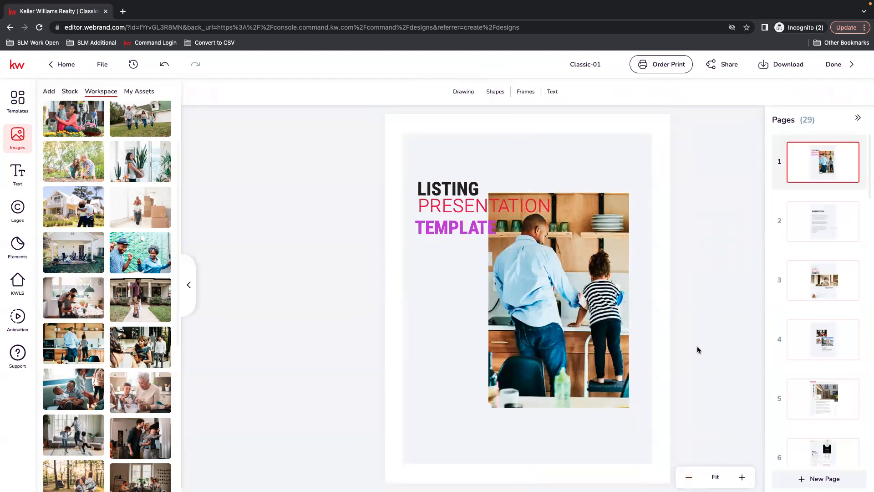
Step: Delete page 2, the Instructions page, from the listing presentation
click(812, 220)
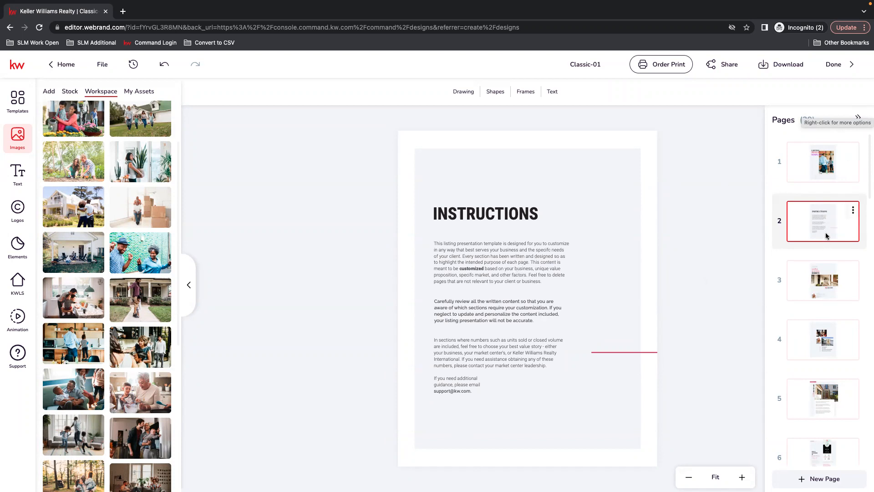
click(853, 210)
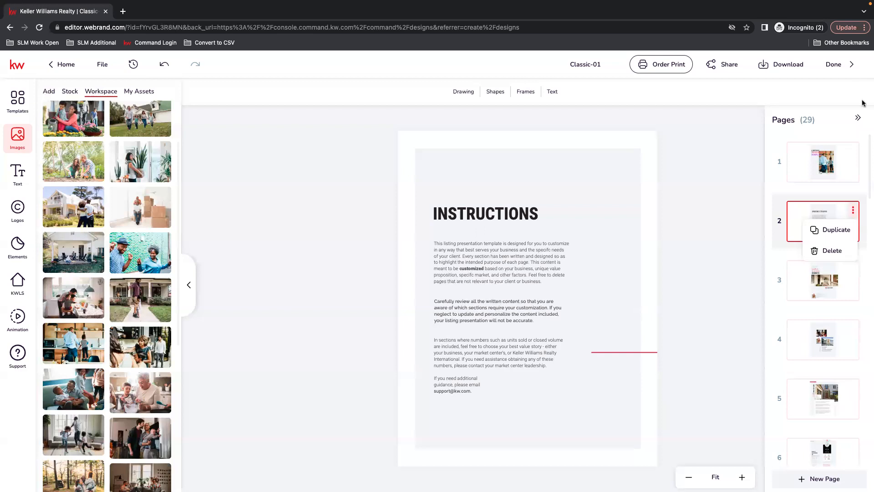
click(858, 118)
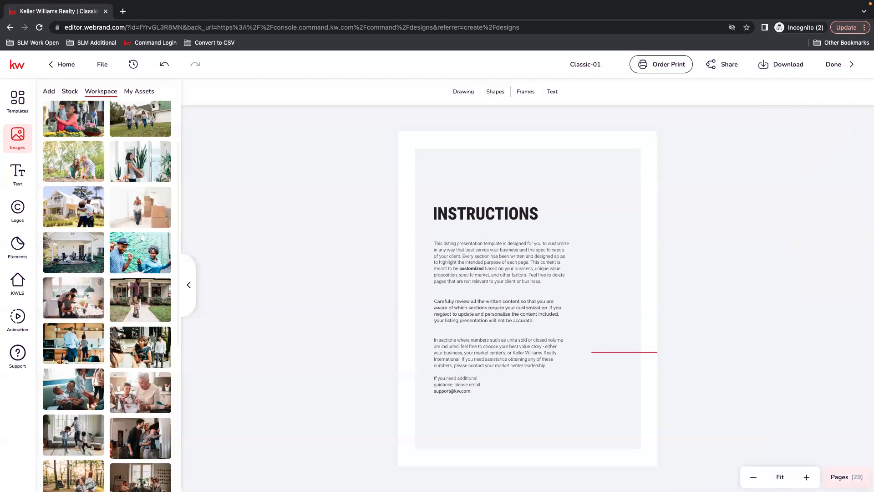
click(843, 478)
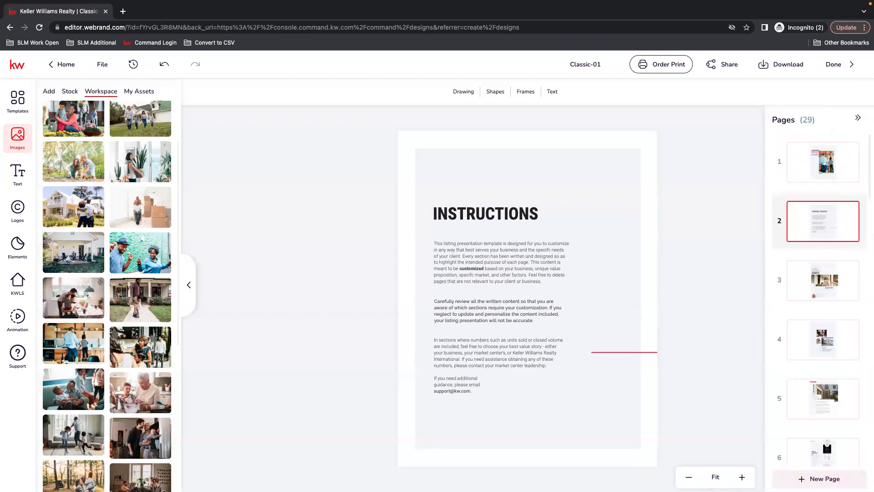
click(854, 210)
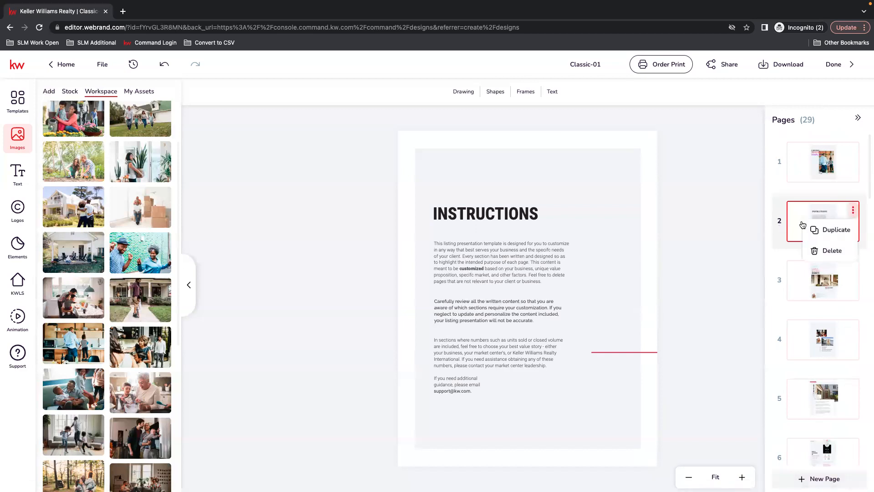
click(813, 252)
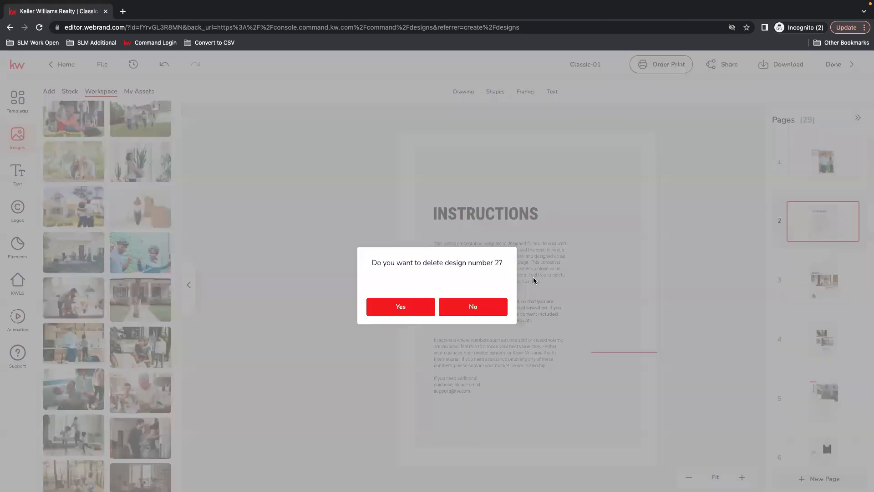
click(418, 312)
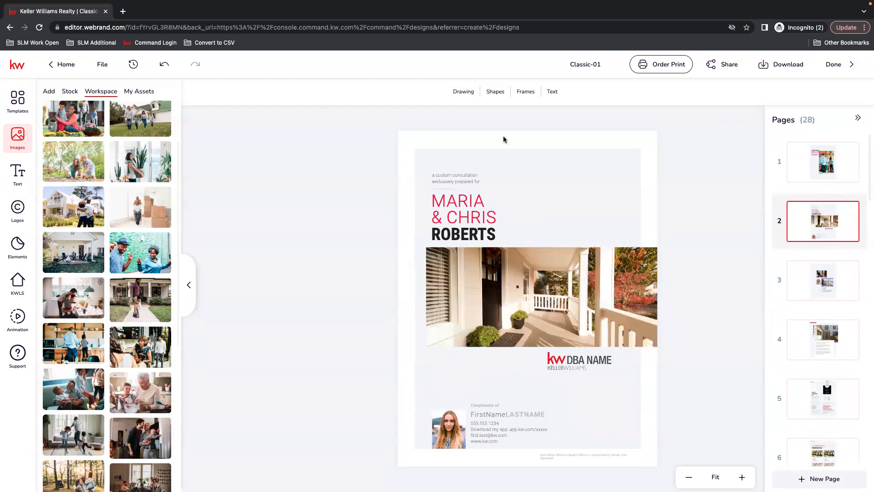
Step: Change the fill colour of the clients' first names on page 2 to the recently used purple #AC29D8
click(472, 215)
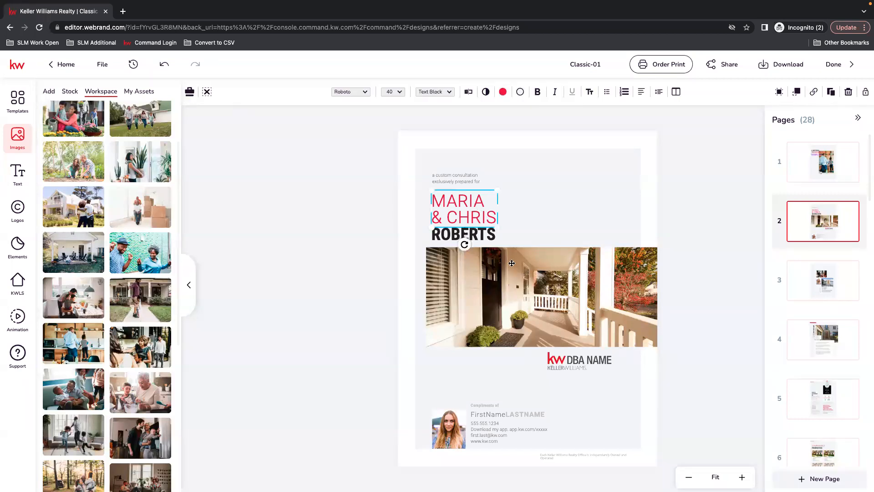
click(504, 92)
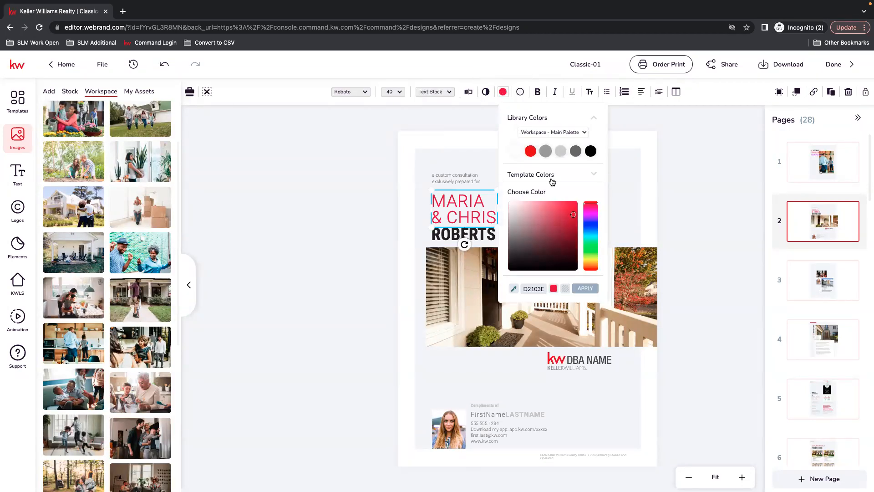
click(586, 132)
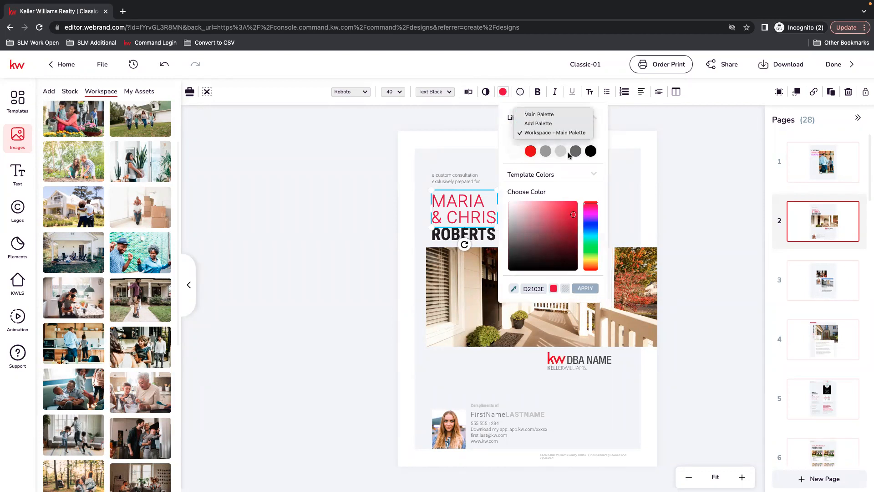
click(594, 174)
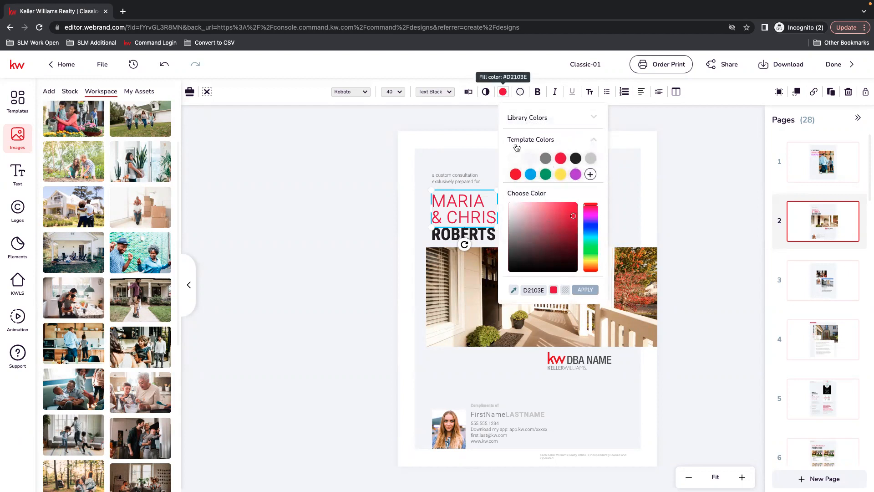
click(576, 176)
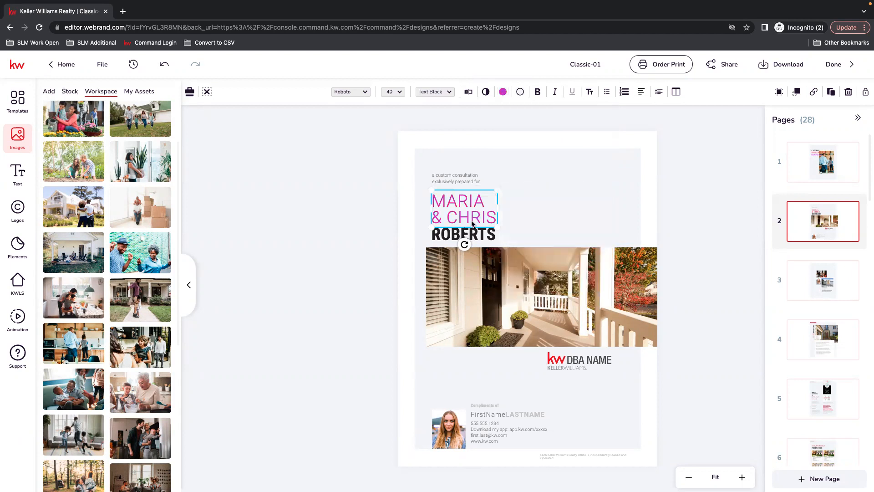
Step: Give the clients' surname on page 2 a purple outline and set its fill colour to purple #AC29D8
click(448, 234)
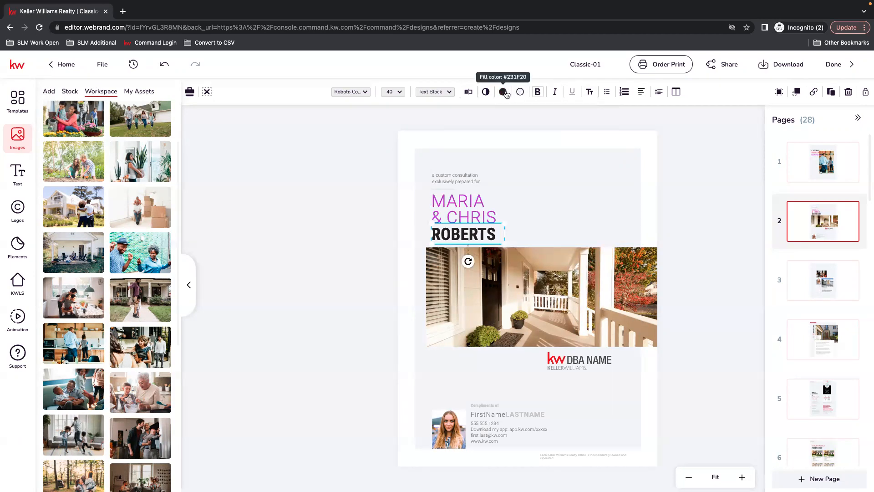
click(520, 92)
click(578, 158)
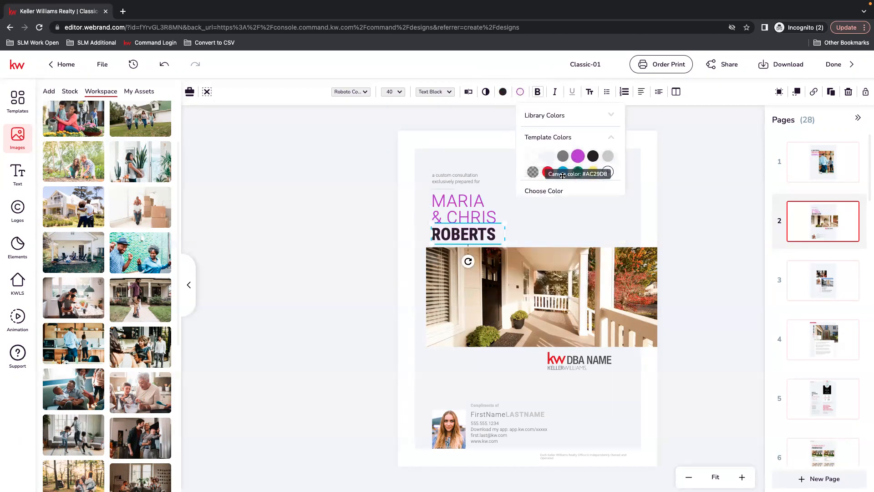
click(503, 93)
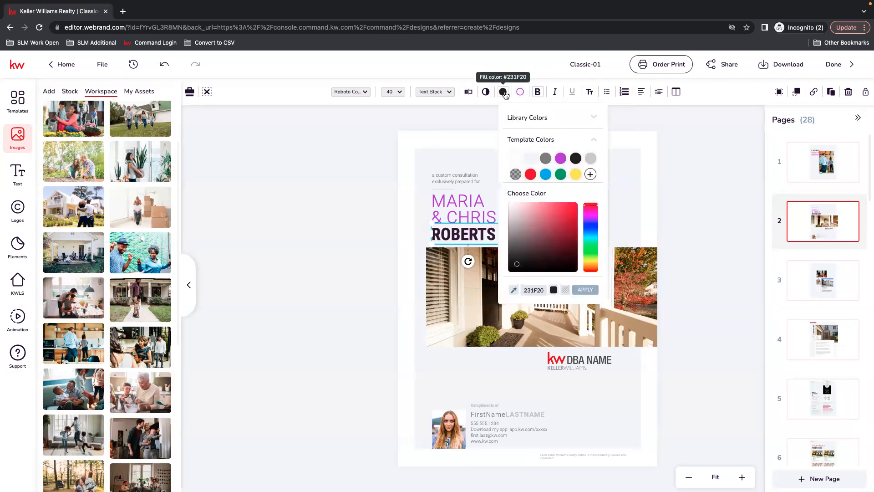
click(561, 158)
click(600, 222)
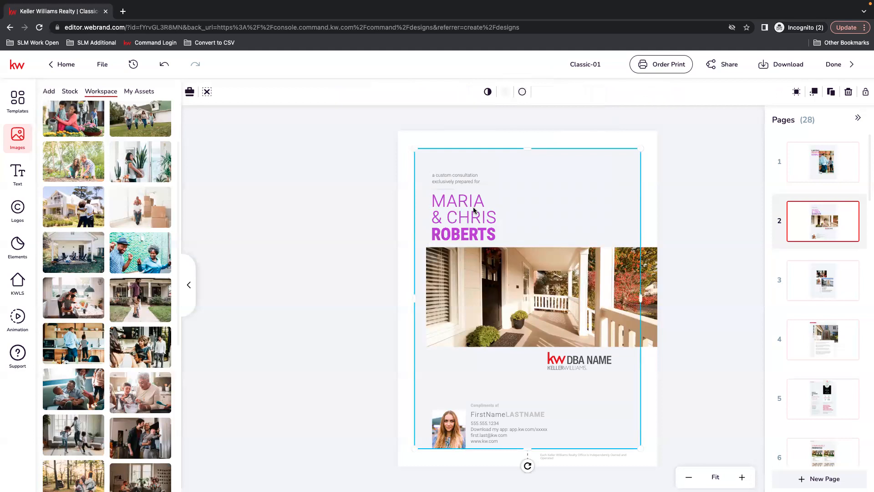
click(469, 223)
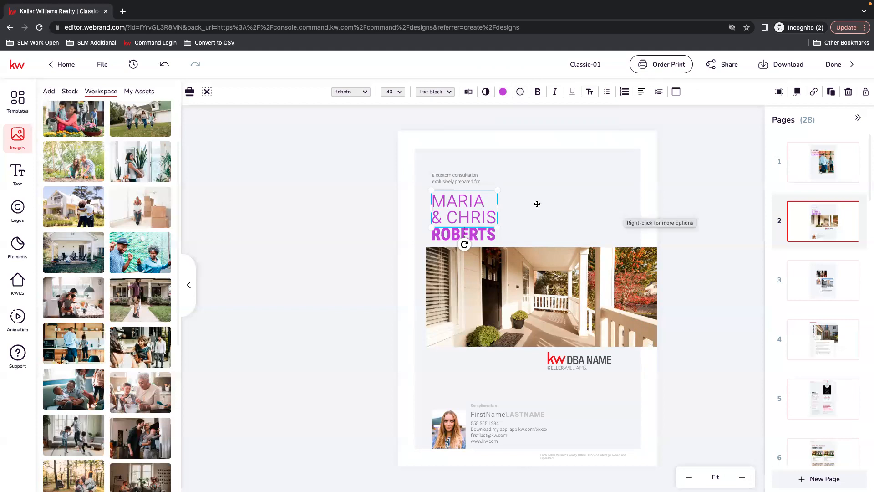
click(381, 170)
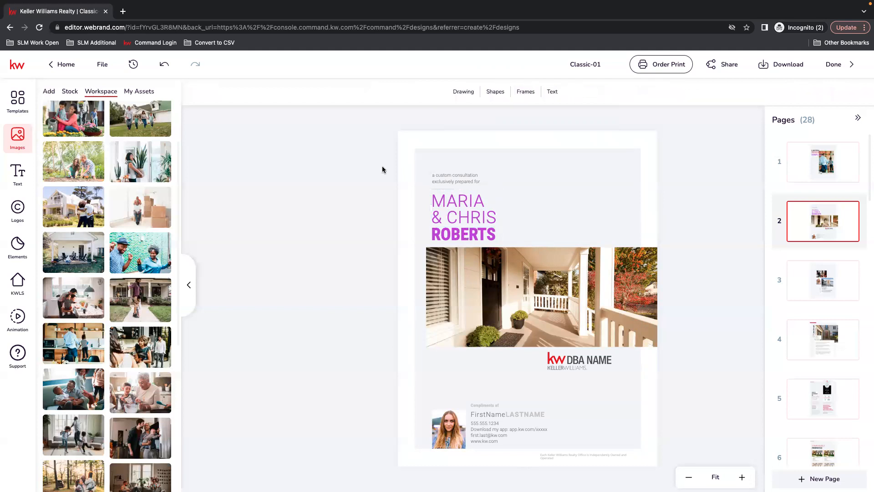
Step: Undo the edits on page 2 repeatedly until no more can be undone, including the purple name colours, photo and logo changes
click(168, 69)
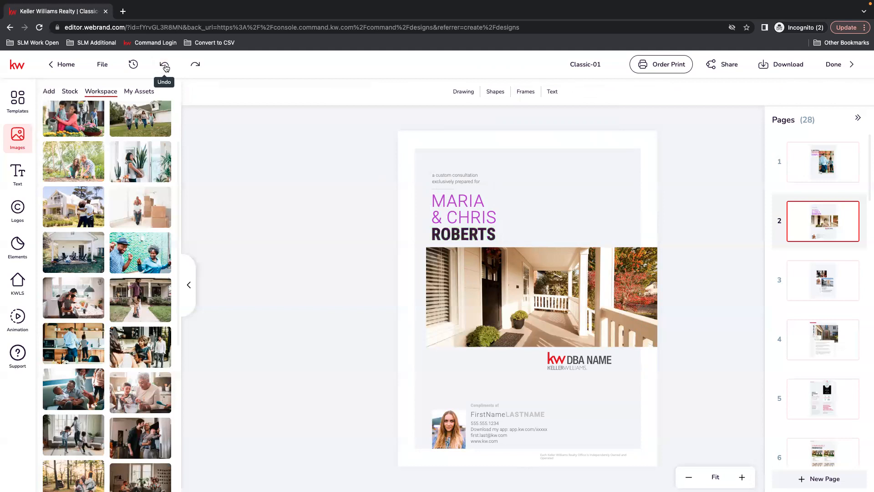
click(167, 68)
click(166, 68)
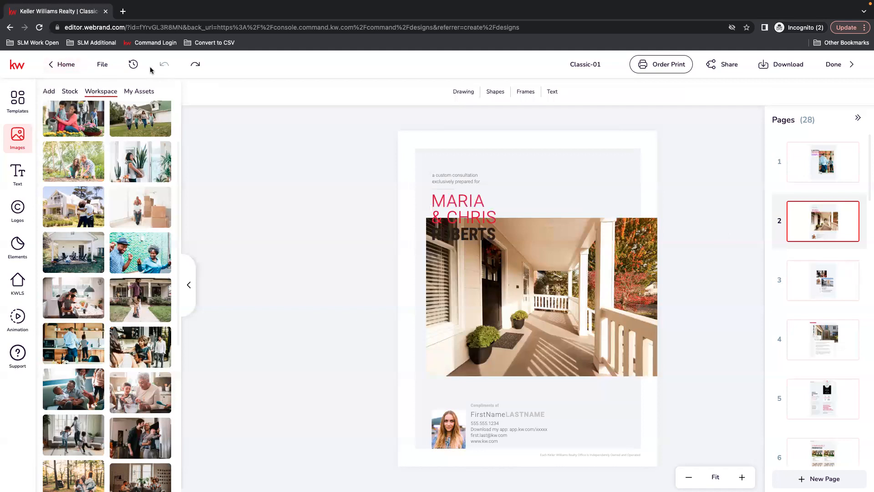
Step: Check the version history of the listing presentation for saved versions
click(133, 65)
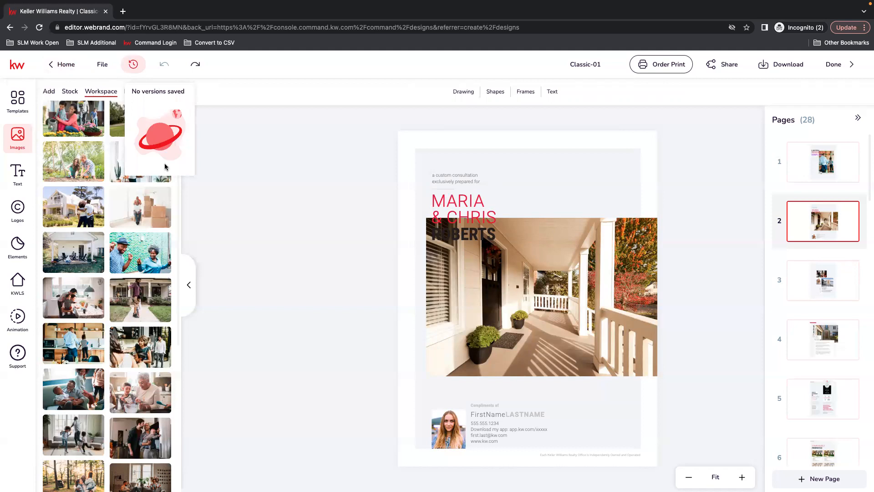
click(269, 169)
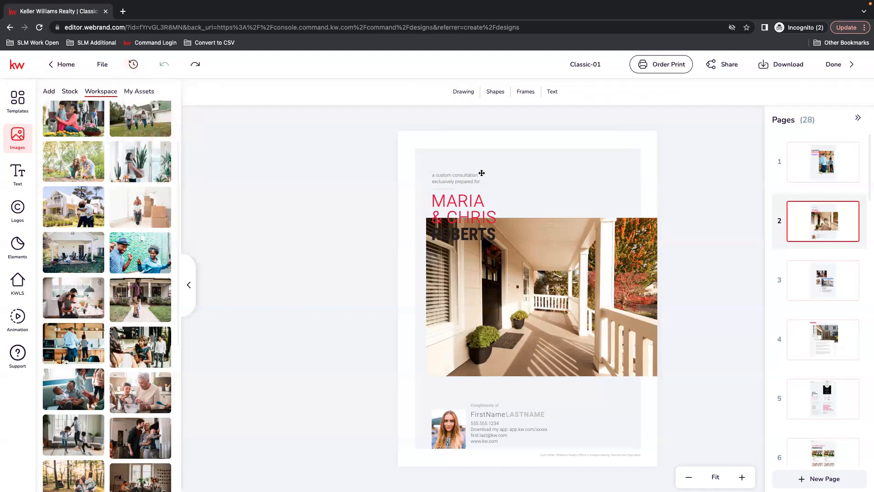
click(132, 66)
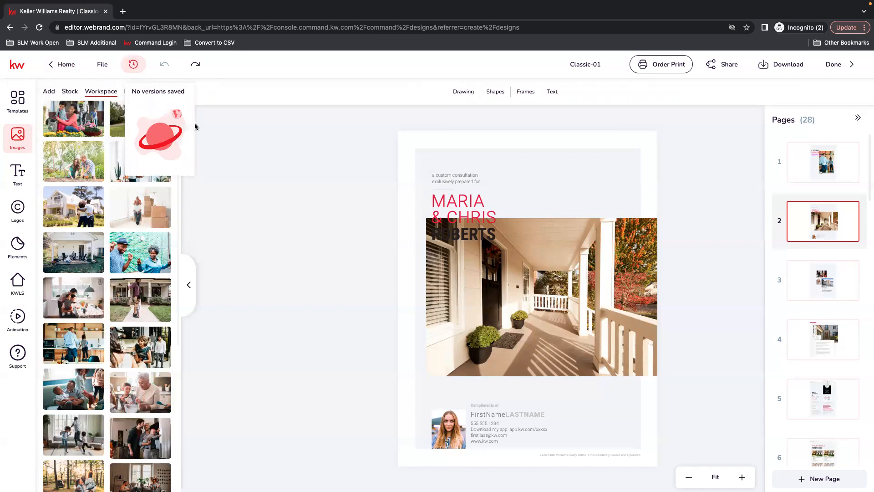
click(324, 166)
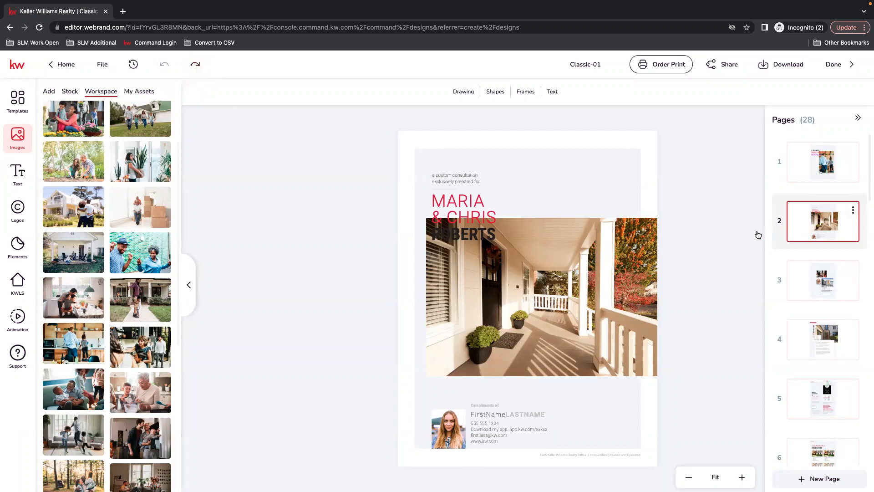
Step: Redo all the undone edits on page 2, restoring the purple names, the shorter porch photo and the logo
click(195, 66)
click(195, 66)
click(195, 67)
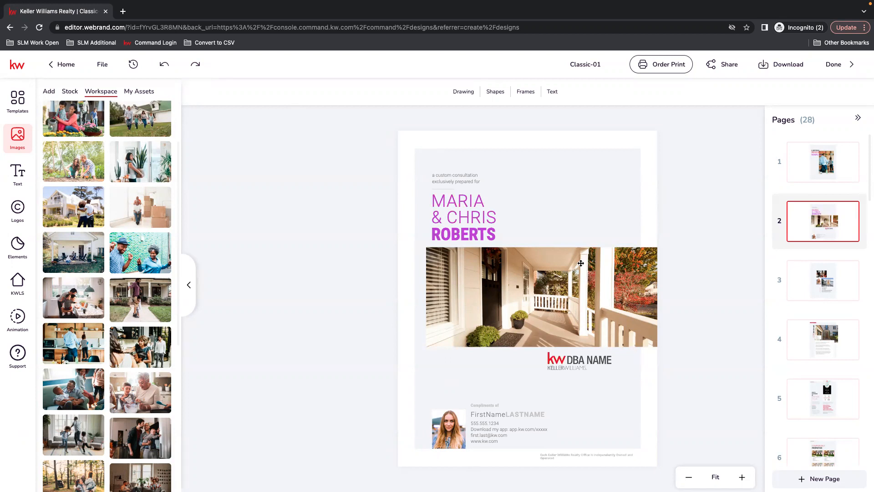
Step: Reduce the opacity of the porch photo on page 2 to 27
click(581, 301)
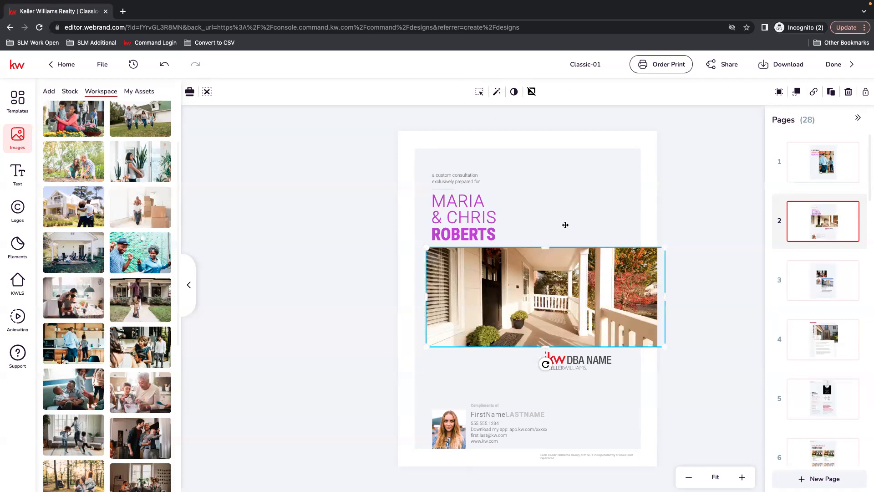
click(514, 91)
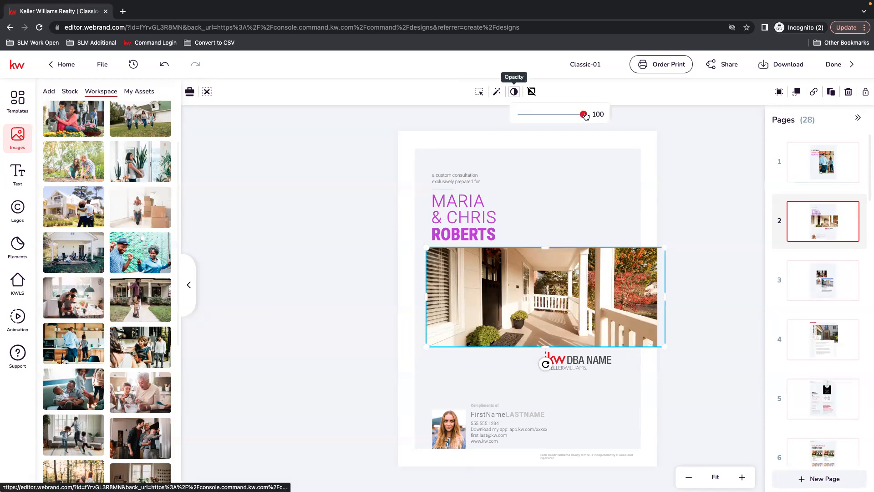
drag(583, 114, 537, 115)
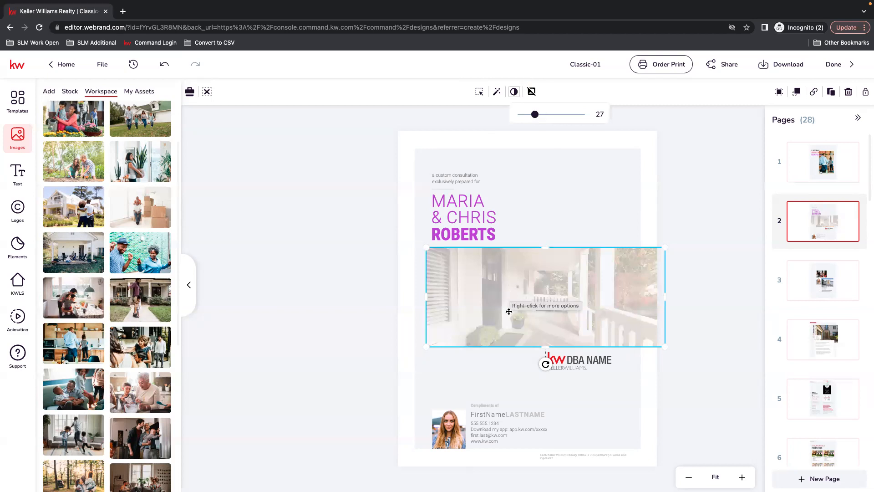
click(744, 313)
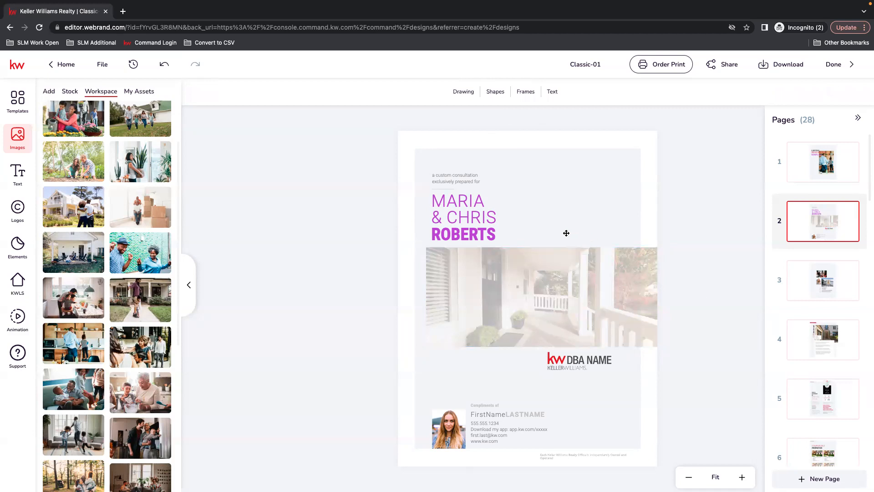
Step: Try the advanced filters on the porch photo with contrast 100, -61 and 0 and blur 100, and close them without applying
click(542, 288)
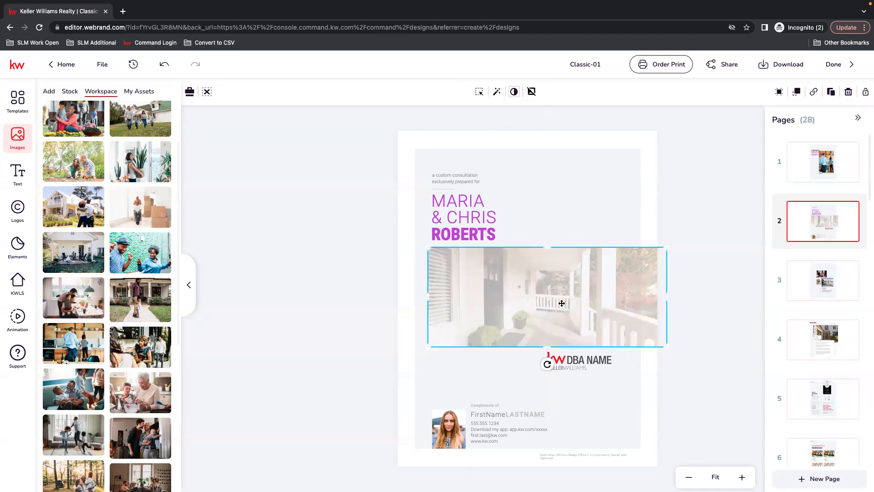
drag(560, 299, 560, 299)
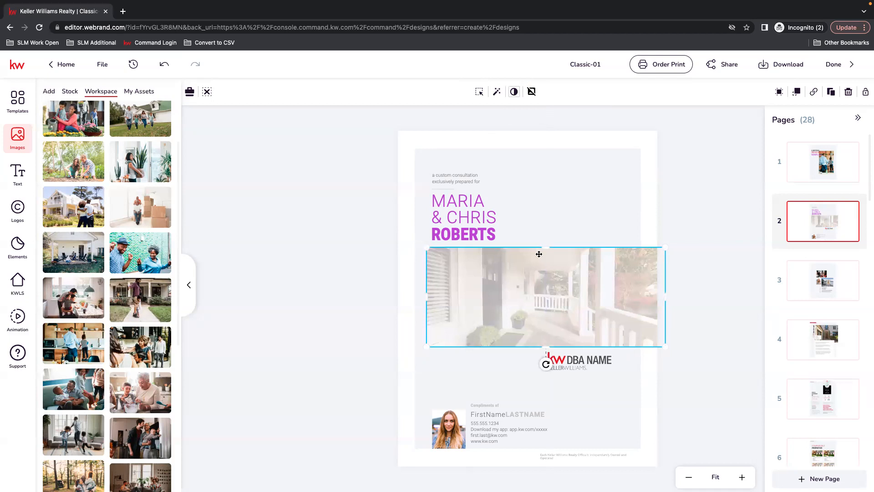
click(497, 92)
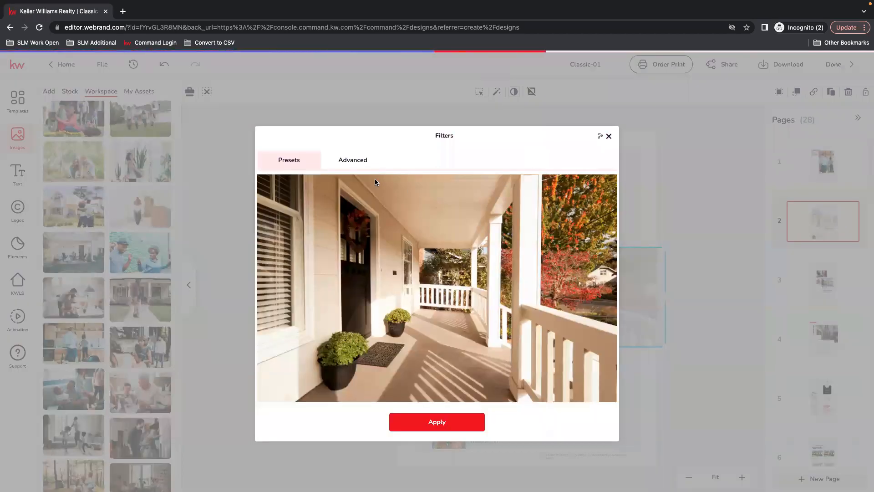
click(347, 161)
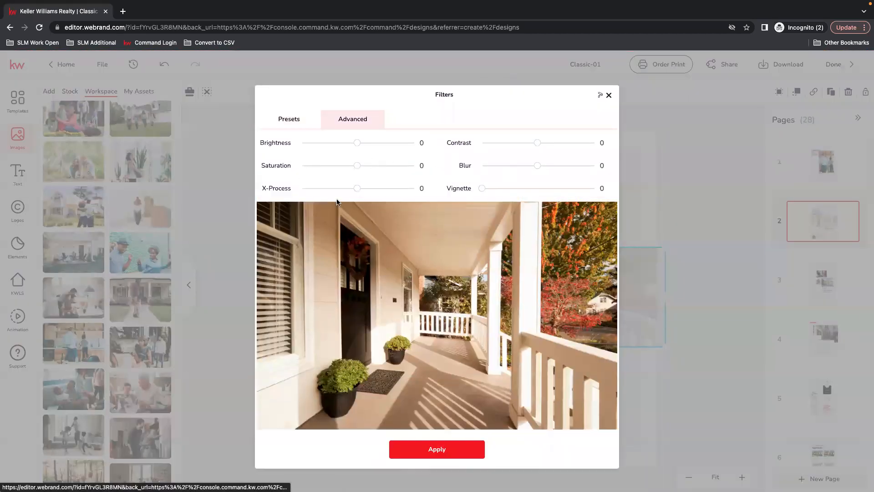
drag(538, 143, 594, 143)
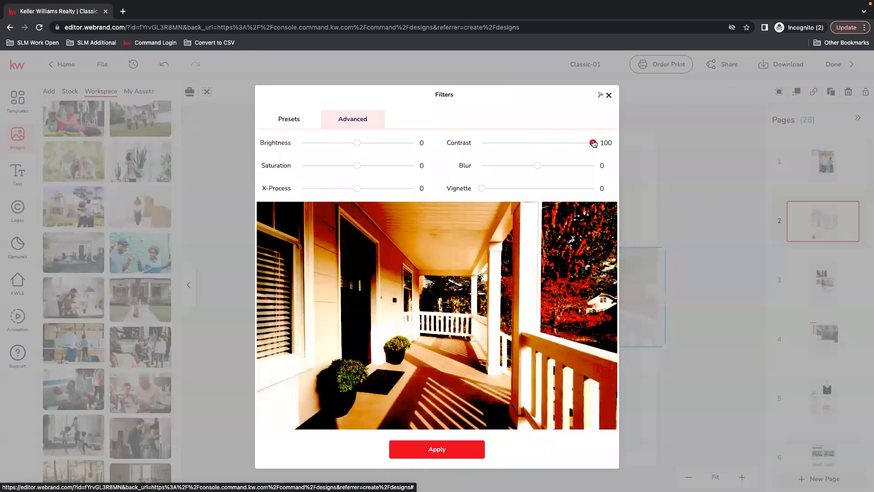
click(503, 142)
drag(538, 165, 604, 166)
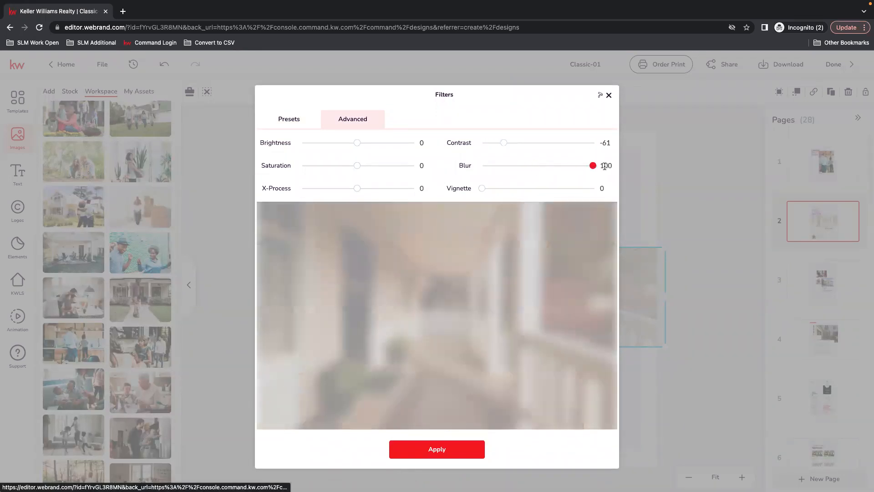
drag(504, 142, 537, 142)
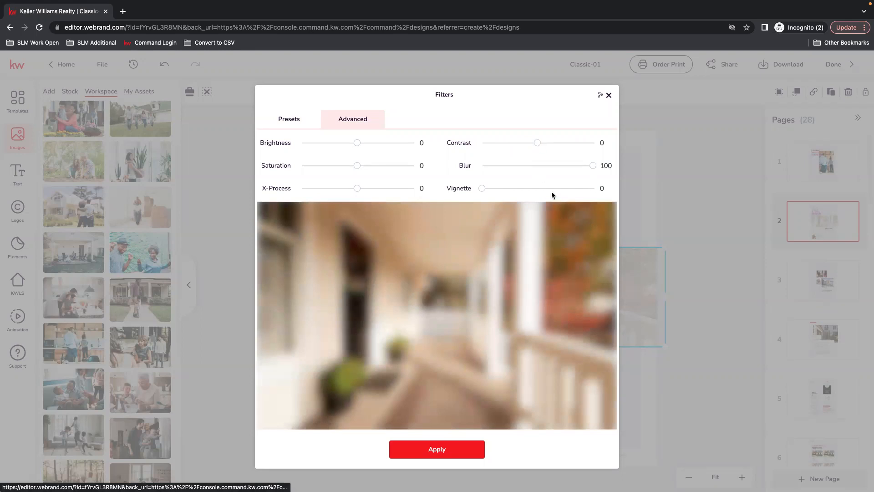
drag(592, 166, 616, 161)
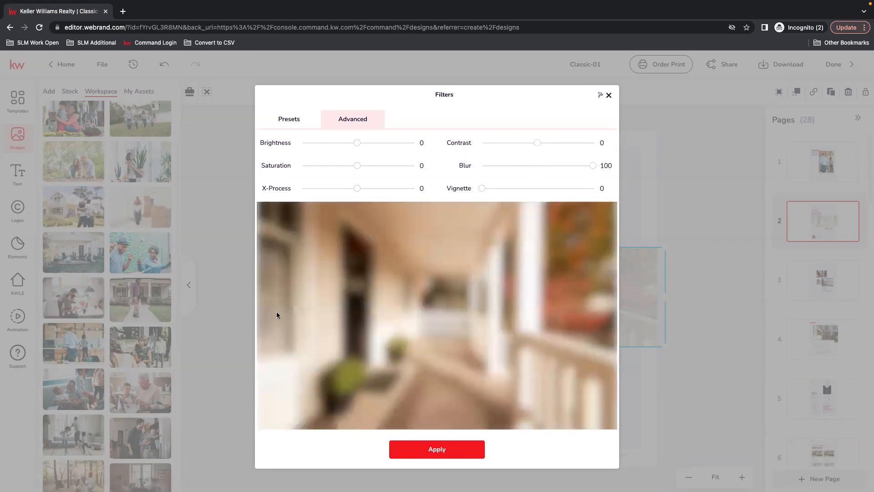
click(609, 97)
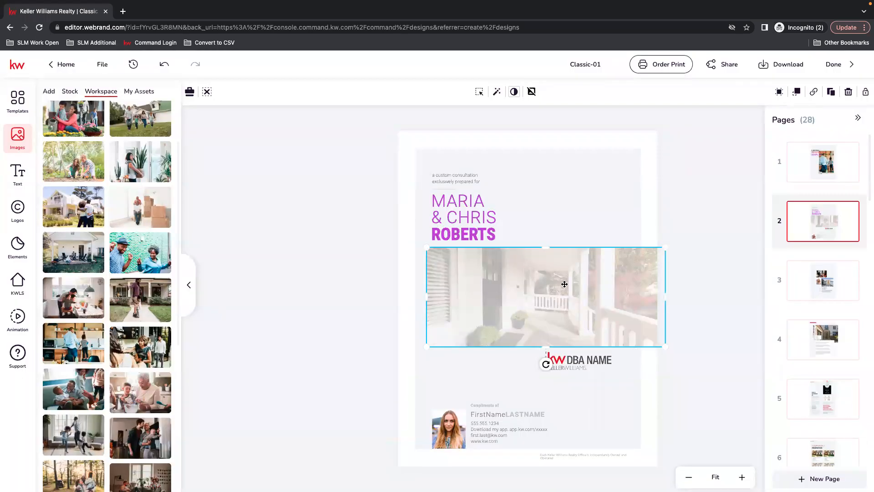
Step: Replace the DBA NAME logo on page 2 with the secondary KW Premier Partners logo from My Assets
click(582, 363)
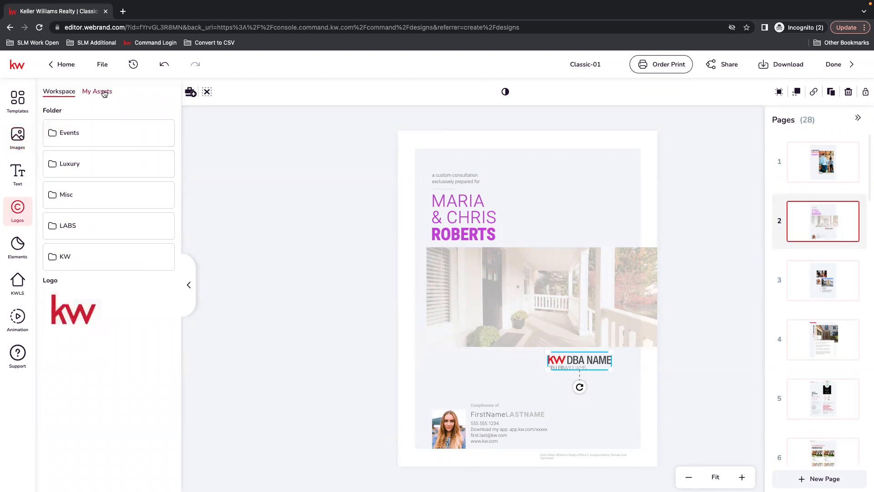
click(103, 92)
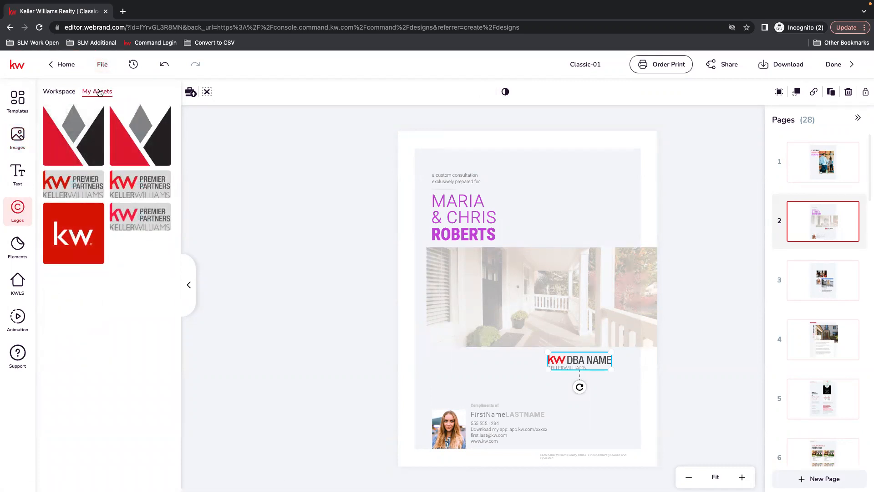
click(133, 179)
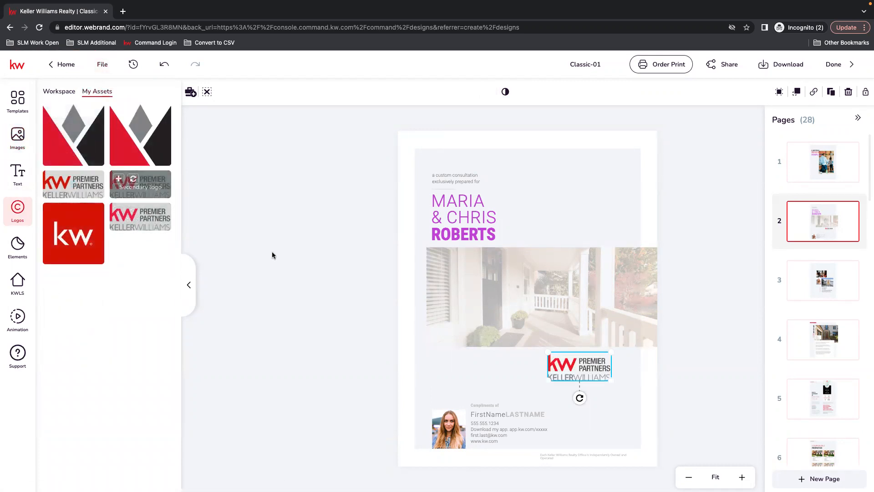
click(283, 202)
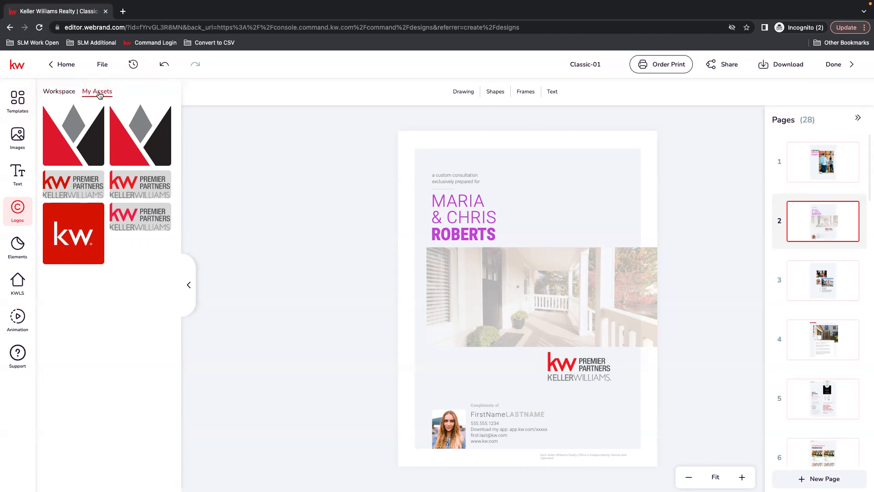
Step: Replace the placeholder portrait on page 2 with the round agent photo from My Assets
click(19, 142)
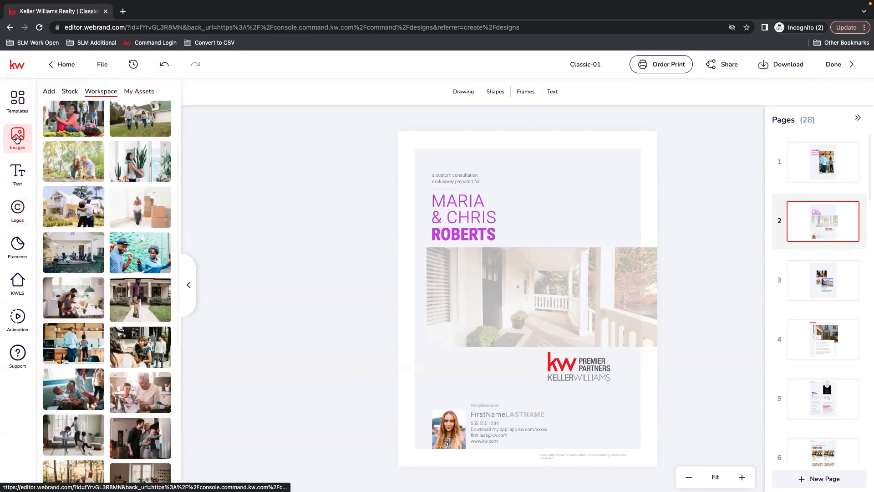
click(49, 92)
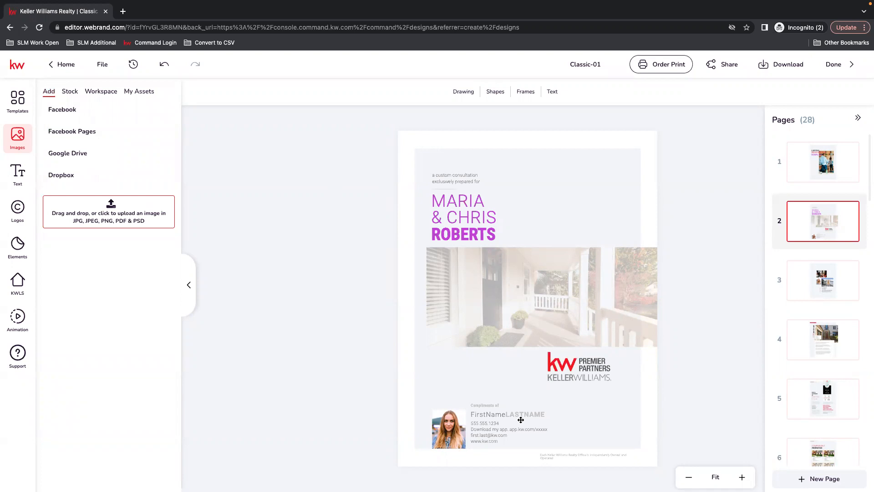
click(445, 429)
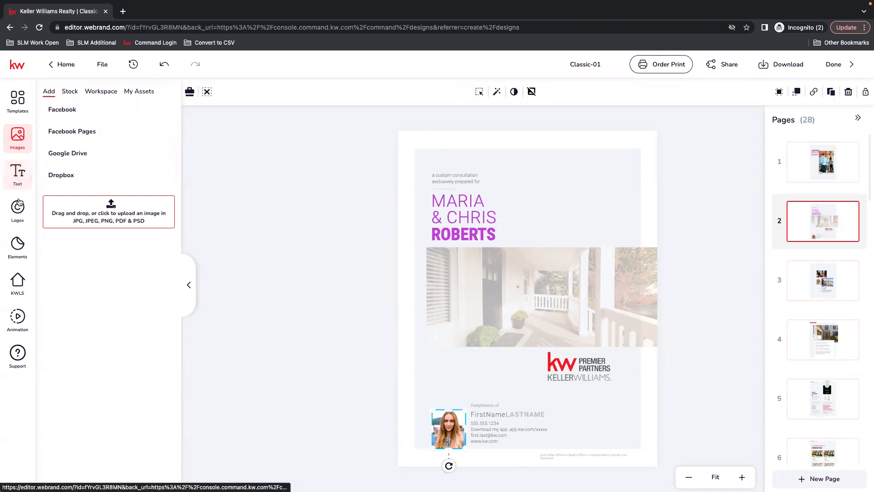
click(138, 91)
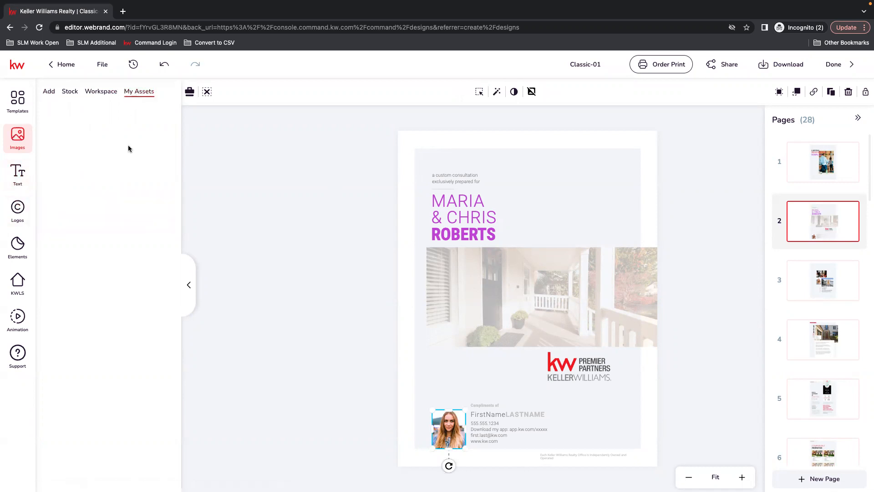
click(66, 111)
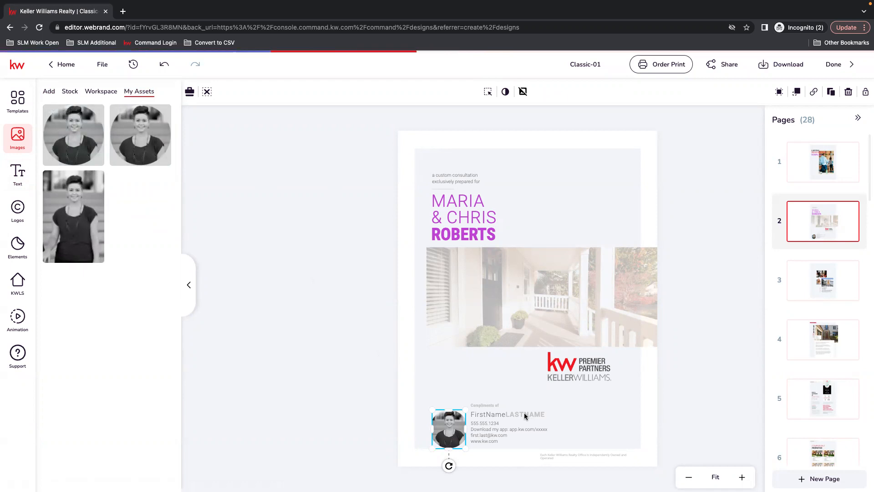
Step: Replace the FirstName placeholder on page 2 with the agent's first name and save the text
click(488, 415)
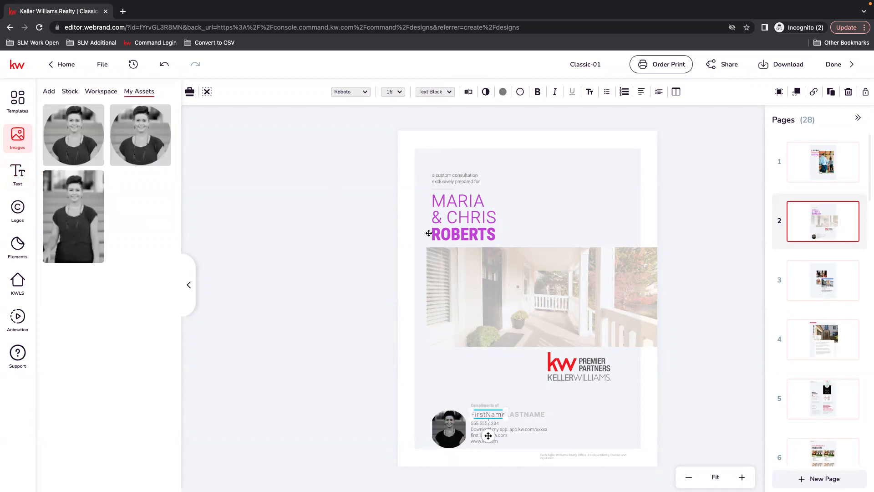
click(469, 92)
drag(681, 119, 639, 124)
text(Taylor)
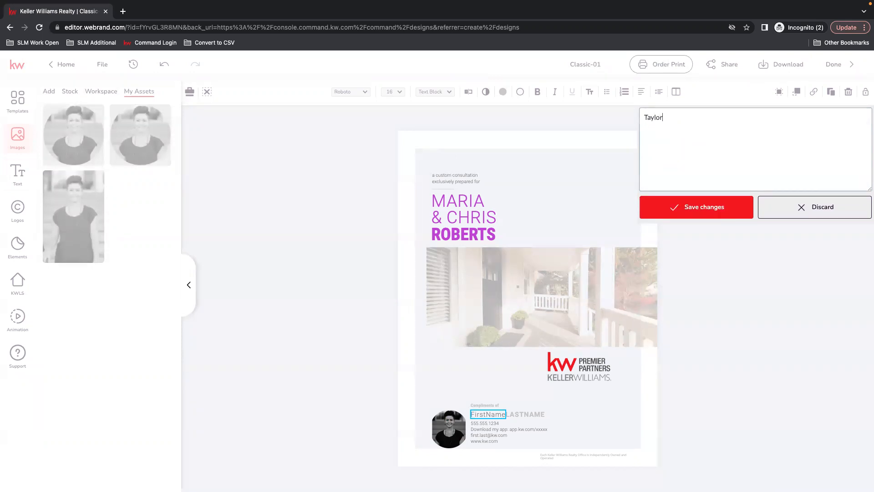
click(704, 207)
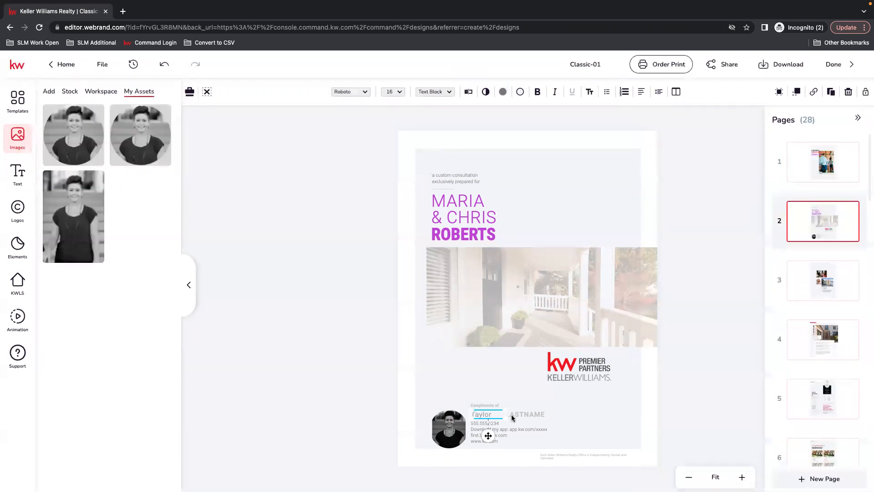
Step: Replace the LASTNAME placeholder on page 2 with the agent's last name and save the text
click(469, 92)
drag(681, 118, 591, 123)
text(Grove)
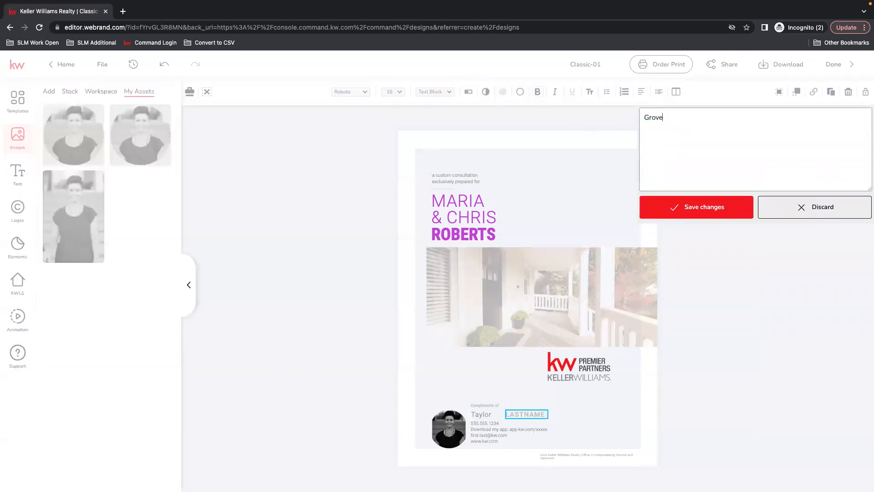
click(723, 219)
drag(513, 415, 510, 415)
Step: In the contact block on page 2, enter the agent's website address and remove the app download line
click(481, 424)
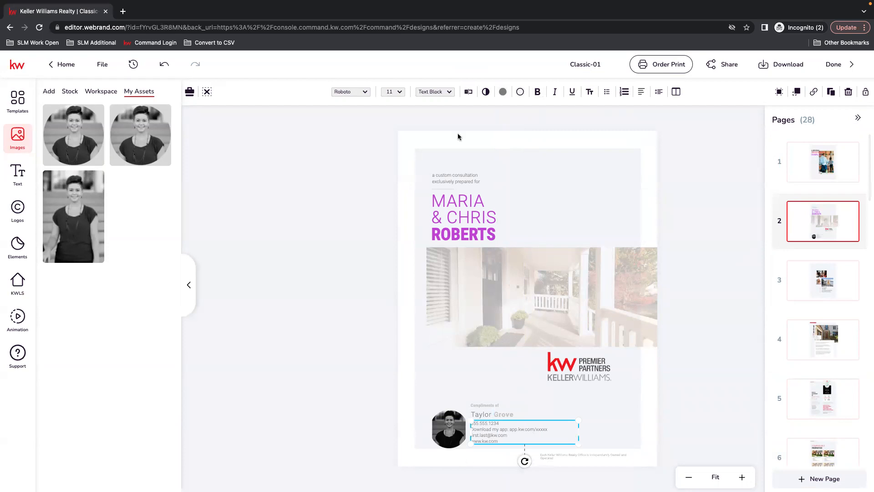
click(469, 92)
key(ctrl+a)
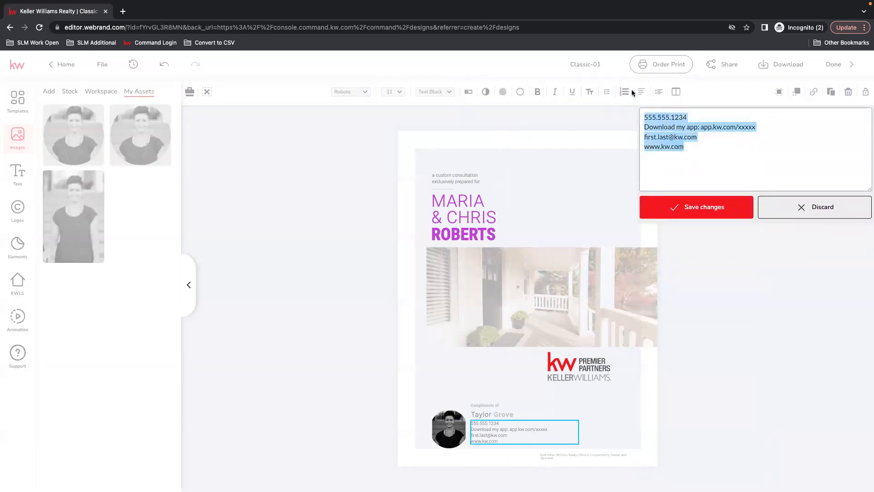
click(653, 119)
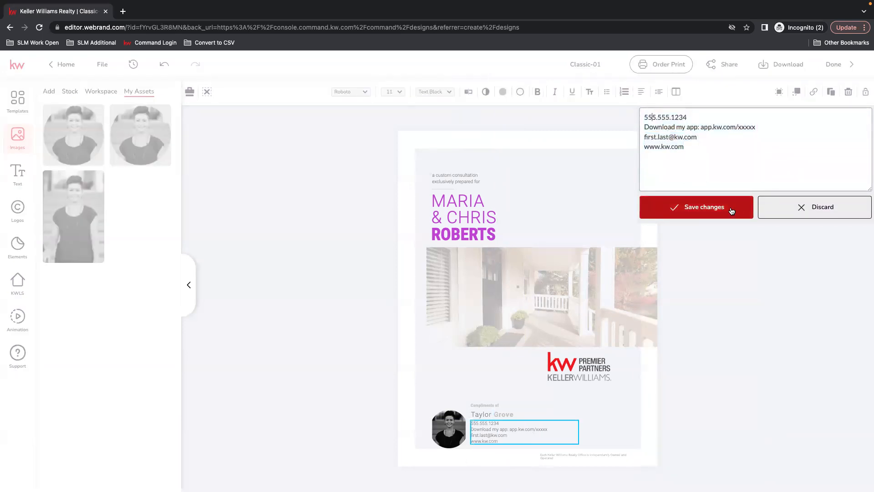
drag(661, 146, 623, 154)
text(tgrove)
drag(757, 128, 624, 127)
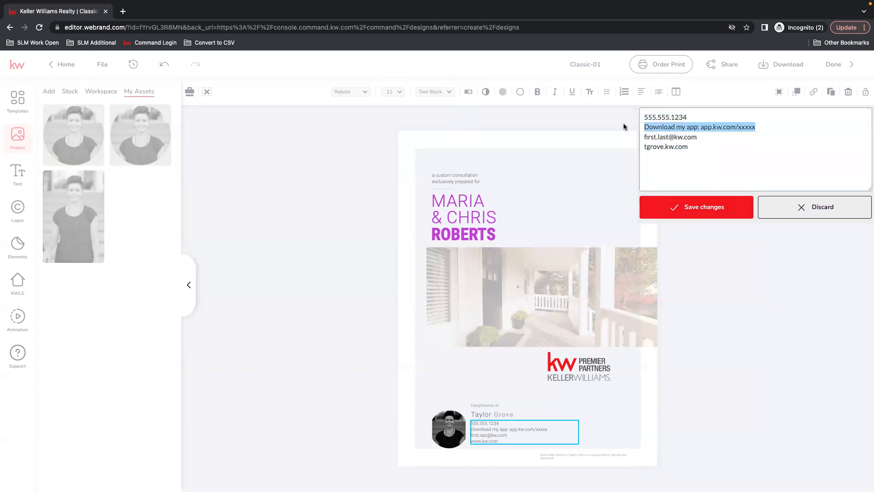
key(BackSpace)
key(BackSpace)
Step: Replace the placeholder e-mail in the contact block with the agent's e-mail address and save the text
drag(671, 128, 631, 127)
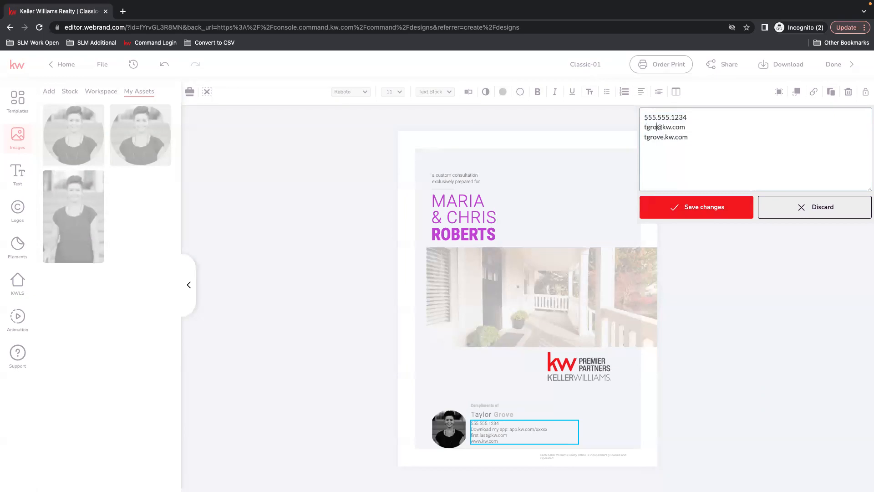
text(au)
key(BackSpace)
text(ylor.go)
key(BackSpace)
key(BackSpace)
text(grove)
click(732, 207)
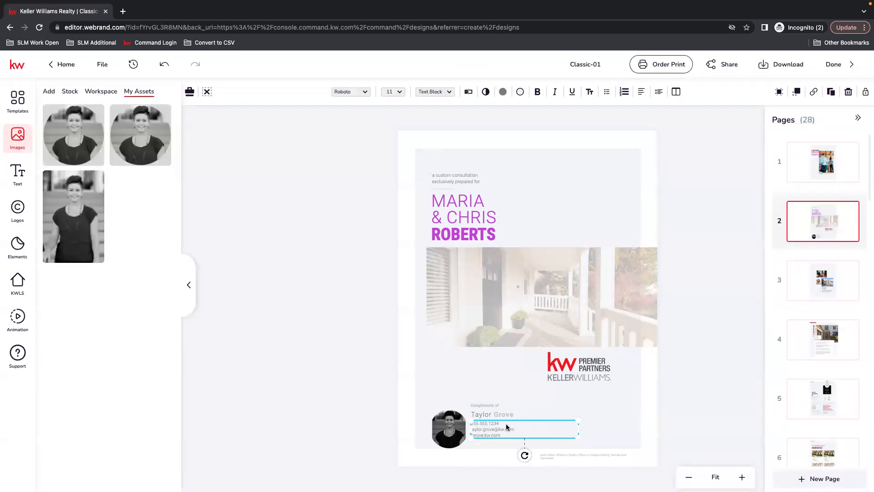
click(682, 400)
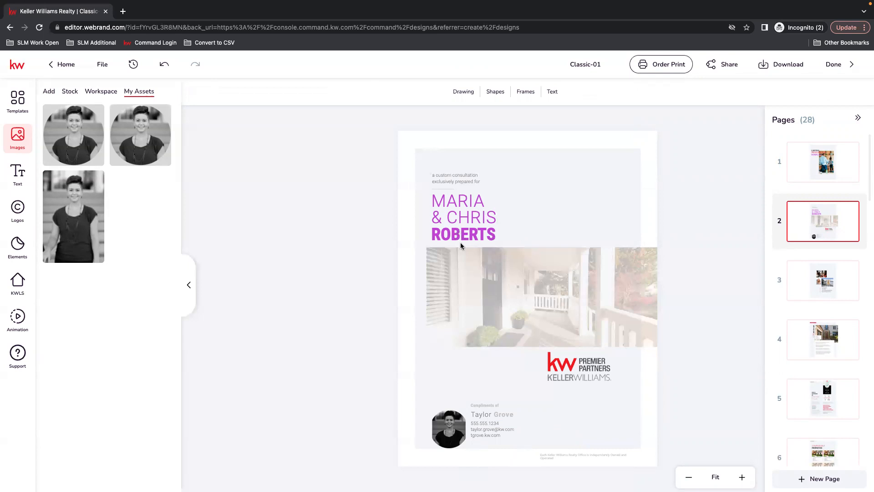
Step: On page 3, replace the portrait with the round agent photo from My Assets and enlarge it to about the house photo's height
click(807, 290)
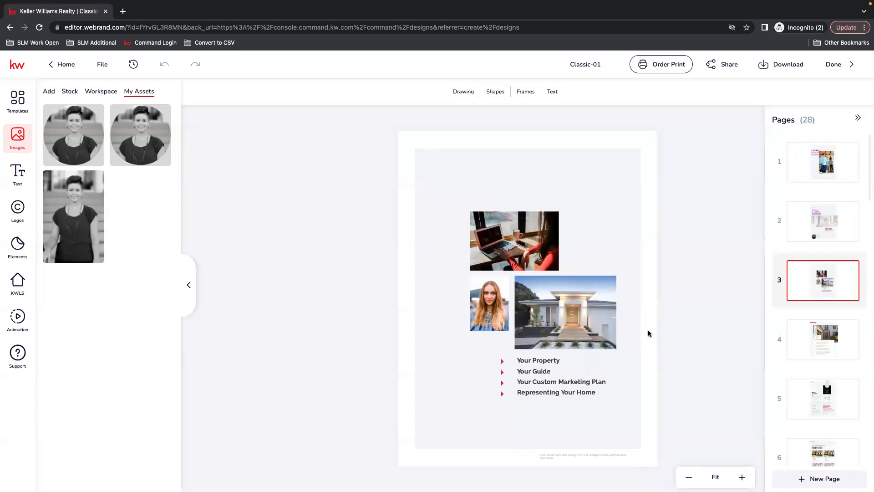
click(485, 304)
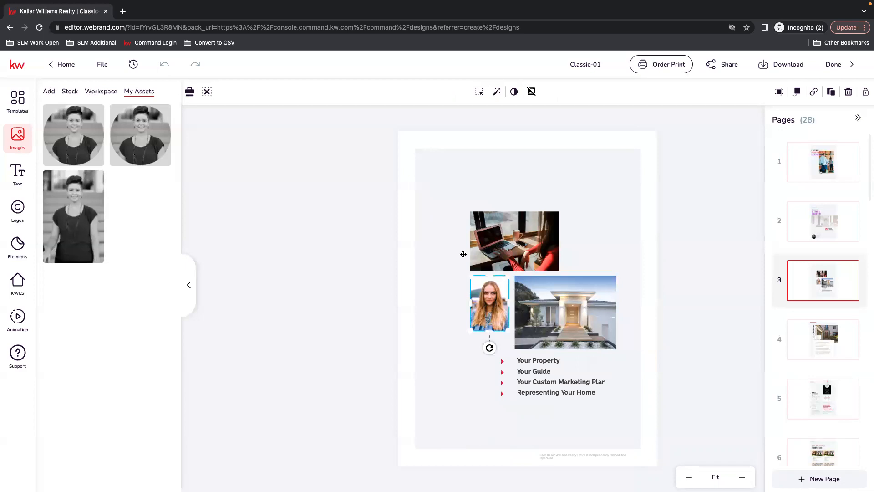
click(131, 114)
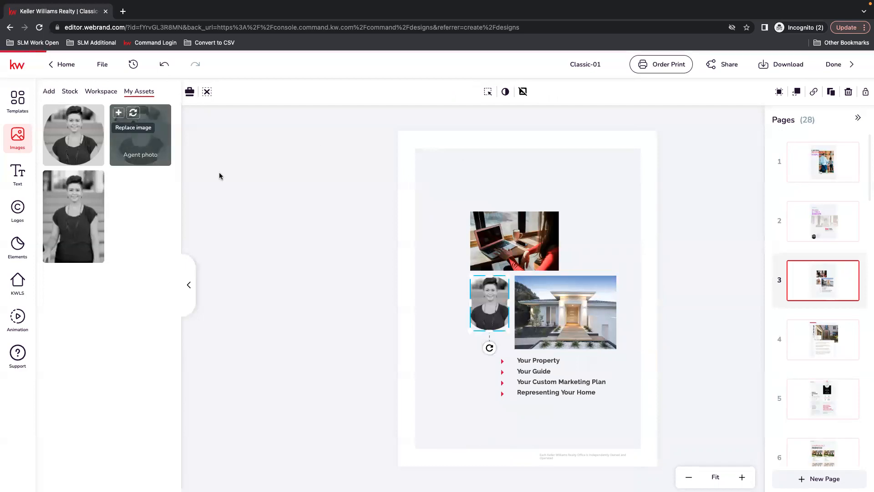
drag(471, 331, 451, 338)
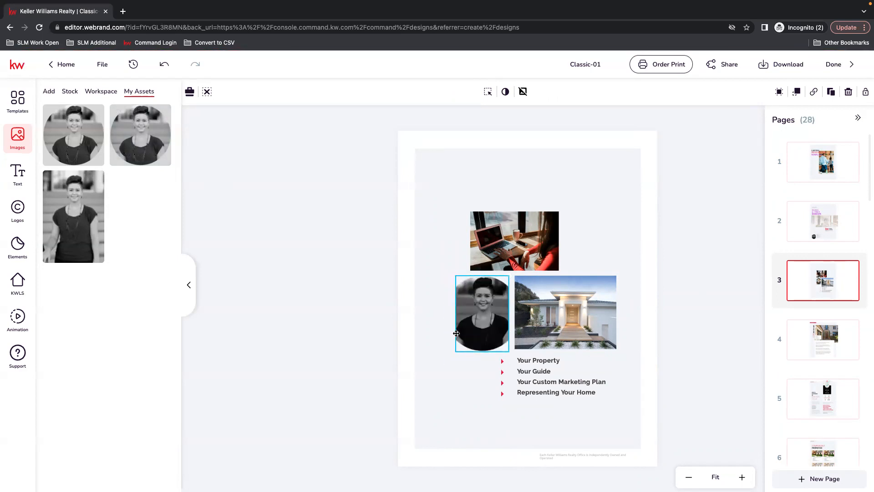
Step: Open and cancel repositioning of the page 3 portrait, and replace it again with the round agent photo
click(488, 92)
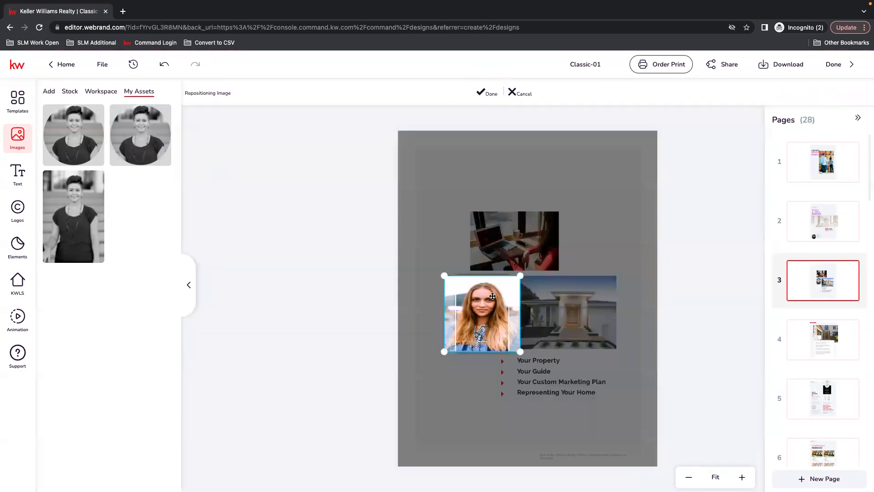
click(517, 92)
click(483, 319)
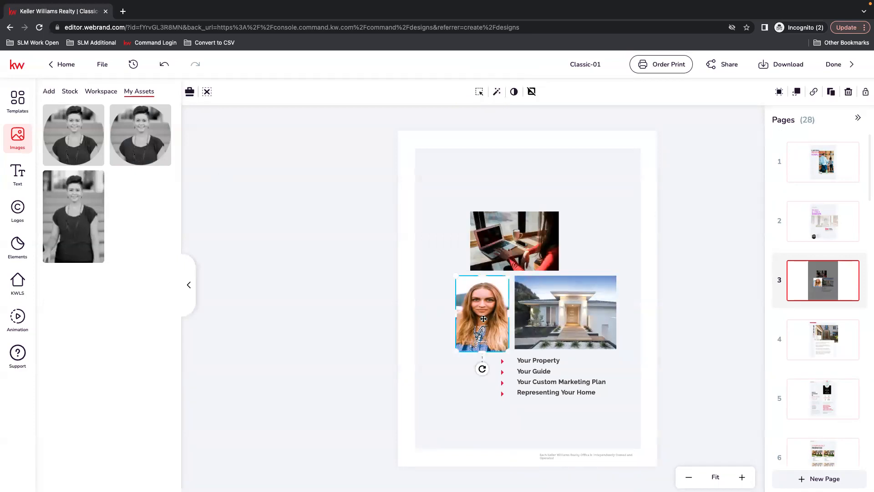
click(136, 118)
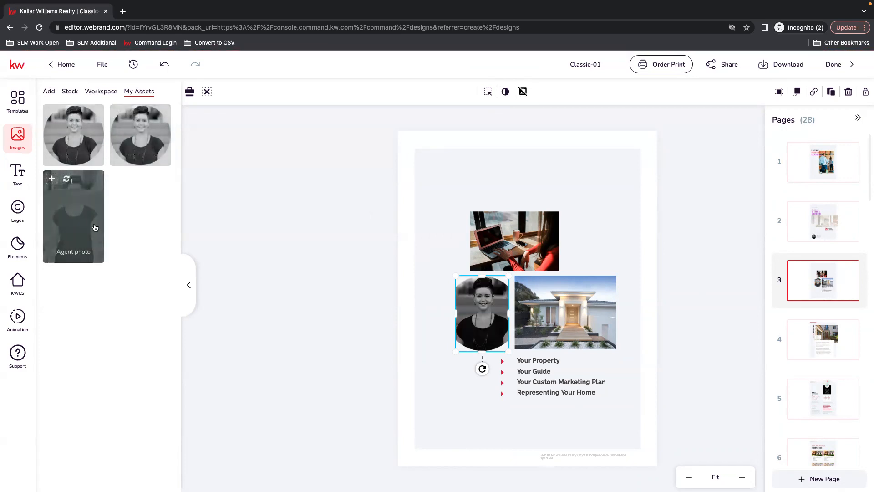
Step: Enlarge the laptop photo on page 3 from its upper-right corner, keeping it above the portrait and house photos
click(436, 258)
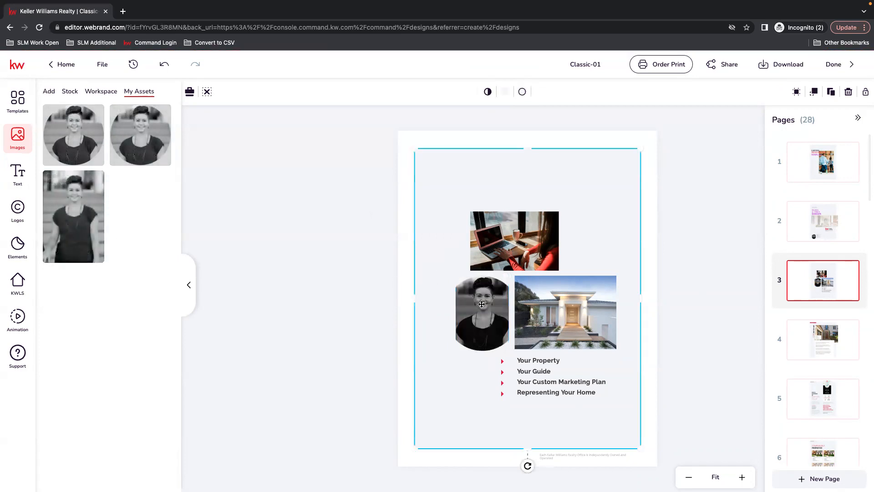
click(507, 240)
drag(560, 212, 588, 191)
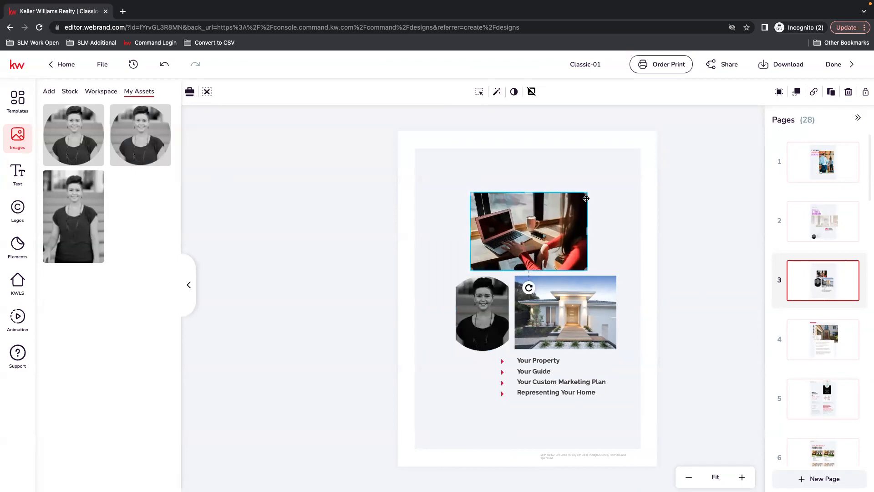
click(568, 318)
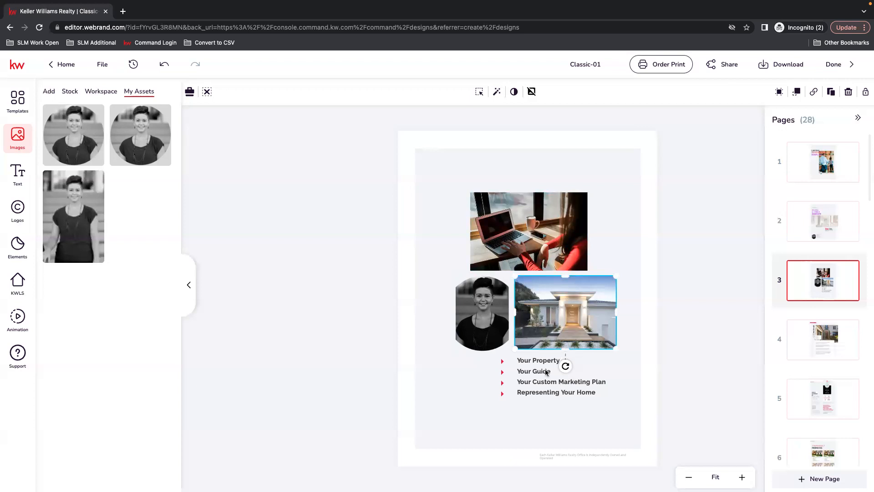
click(530, 363)
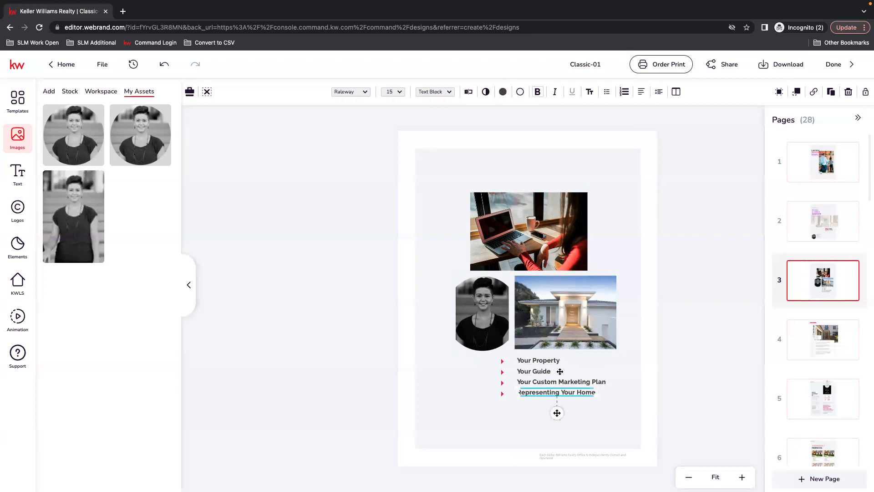
Step: On page 4, recolour the vertical street name and house number with the purple template colour
click(824, 342)
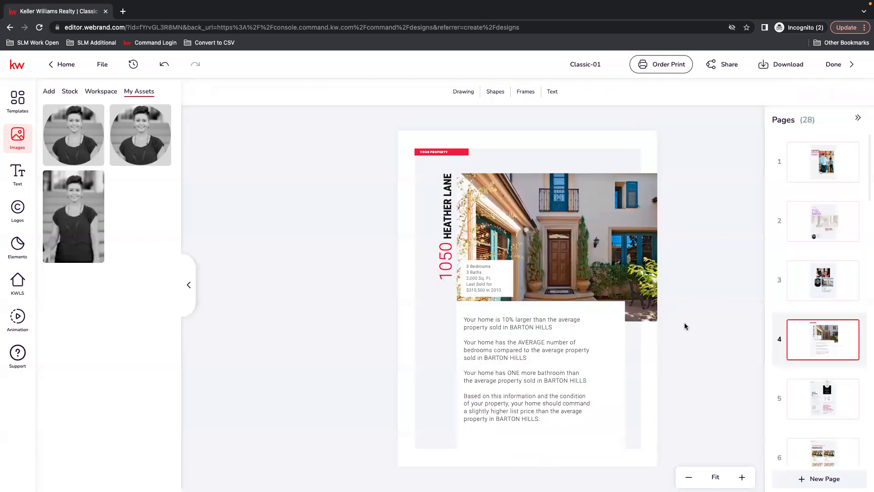
click(446, 255)
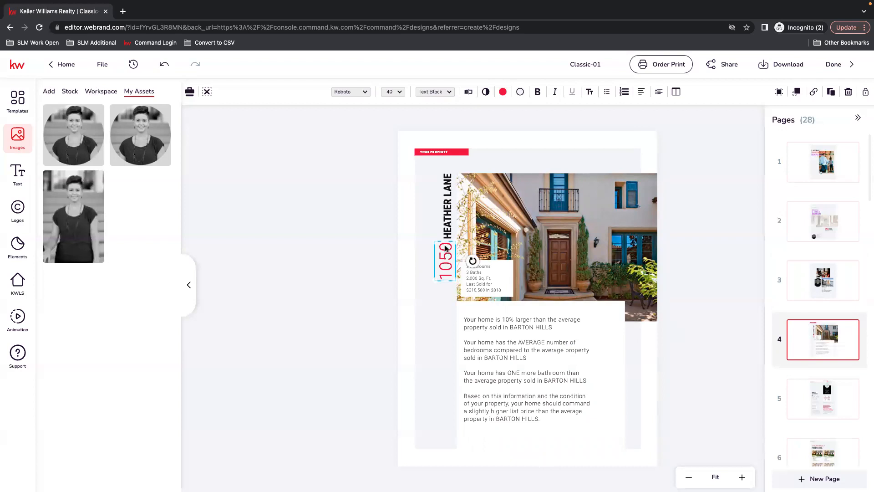
click(503, 92)
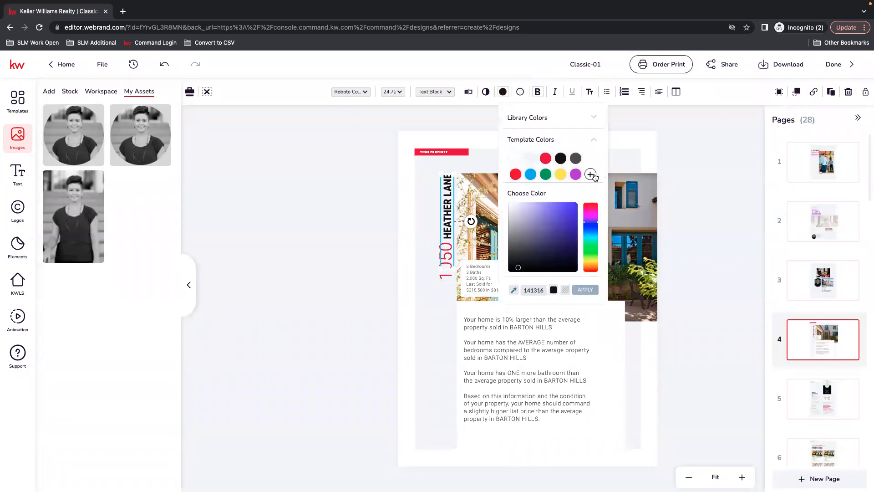
click(574, 174)
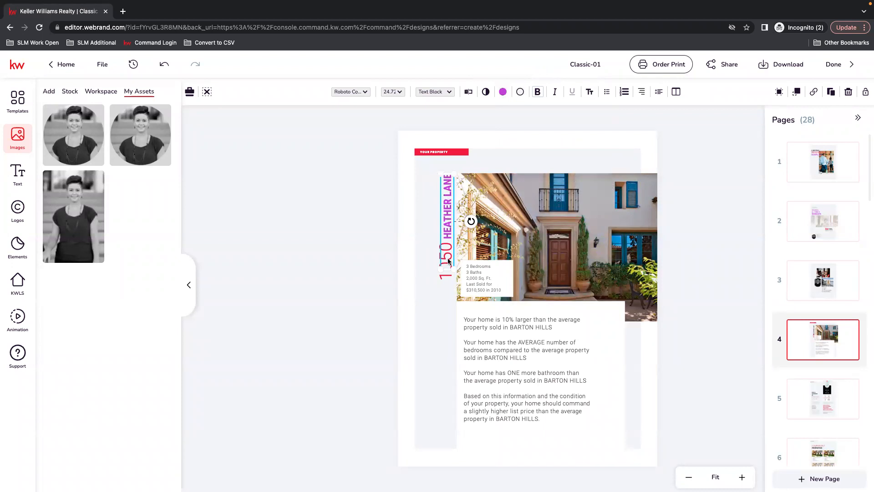
click(389, 269)
click(446, 259)
click(503, 92)
click(561, 157)
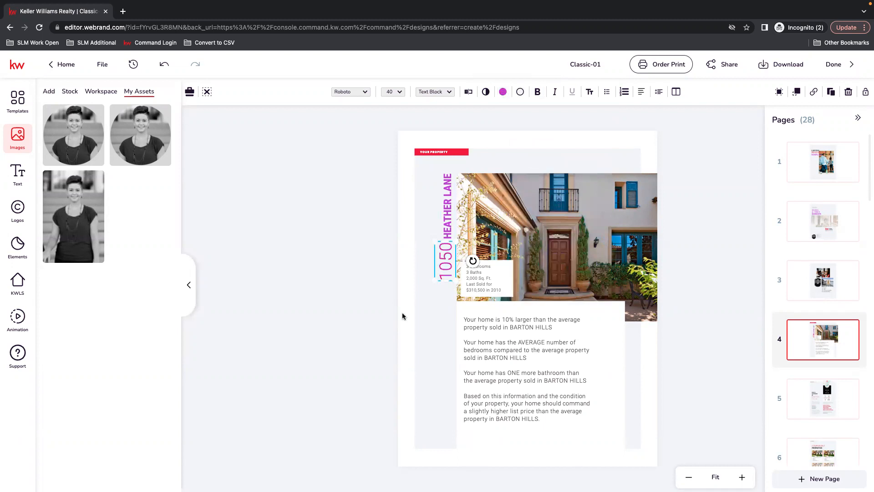
click(389, 302)
Step: Reduce the opacity of the house photo on page 4 to 29
click(570, 241)
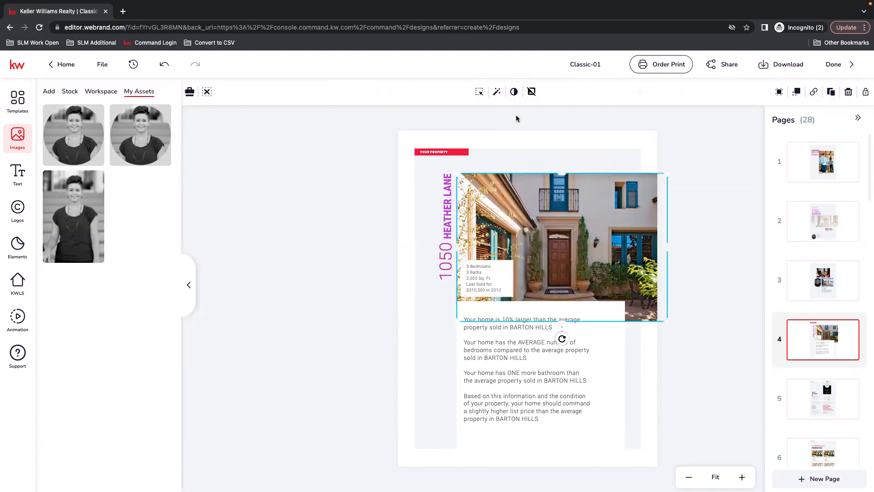
click(514, 91)
drag(584, 113, 538, 116)
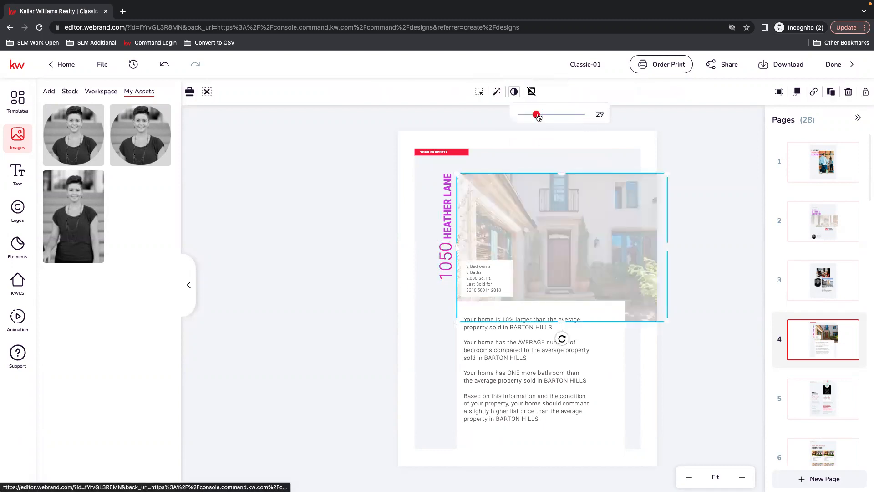
Step: Give the property details text over the house photo on page 4 the purple template colour #AC29D8 for both fill and stroke
click(477, 290)
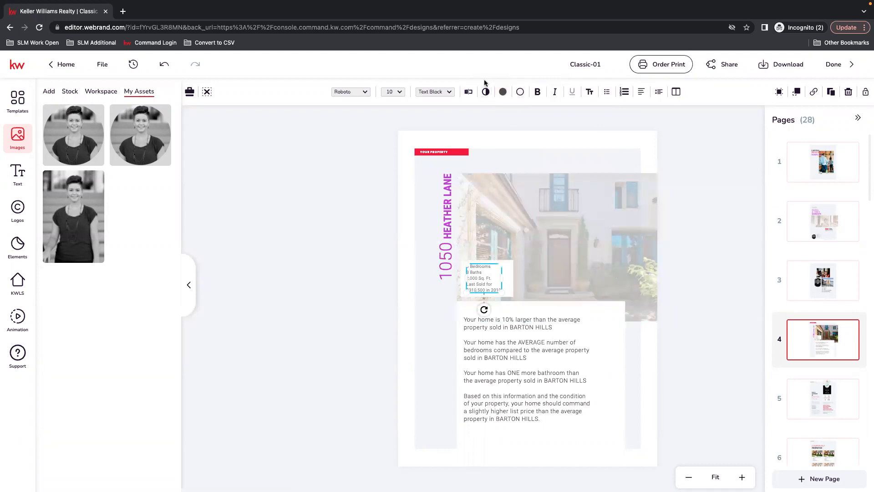
click(503, 92)
click(561, 157)
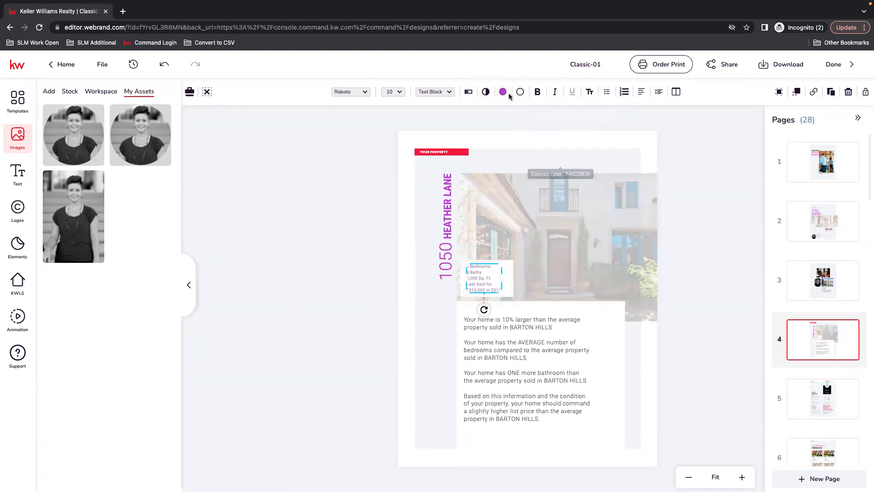
click(520, 91)
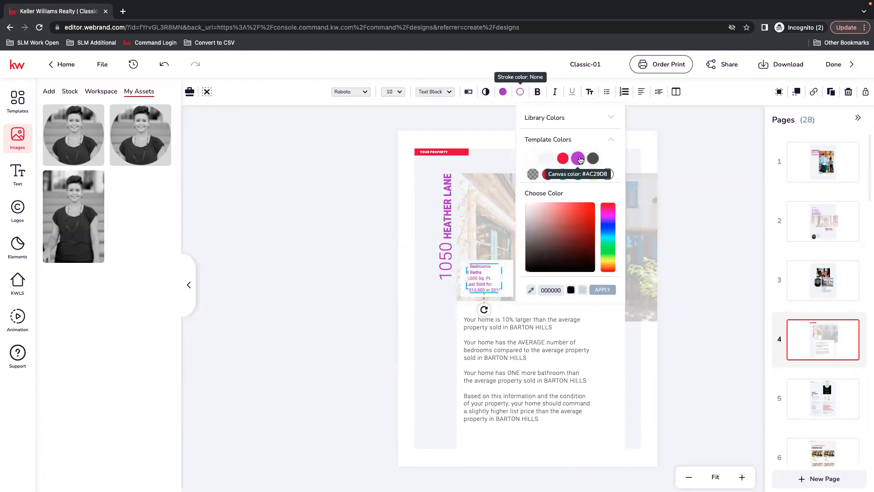
click(579, 159)
click(361, 286)
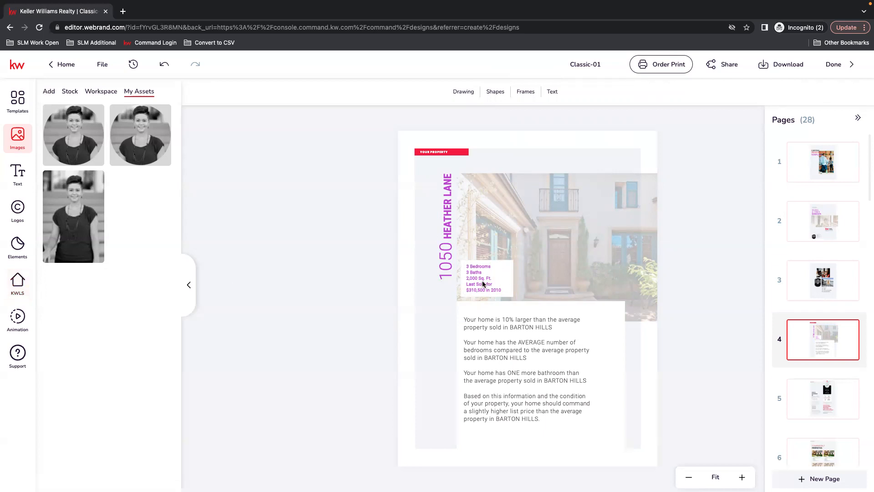
Step: Recolour the first two body paragraphs on page 4, about home size and number of bedrooms, with the purple template colour #AC29D8
click(530, 328)
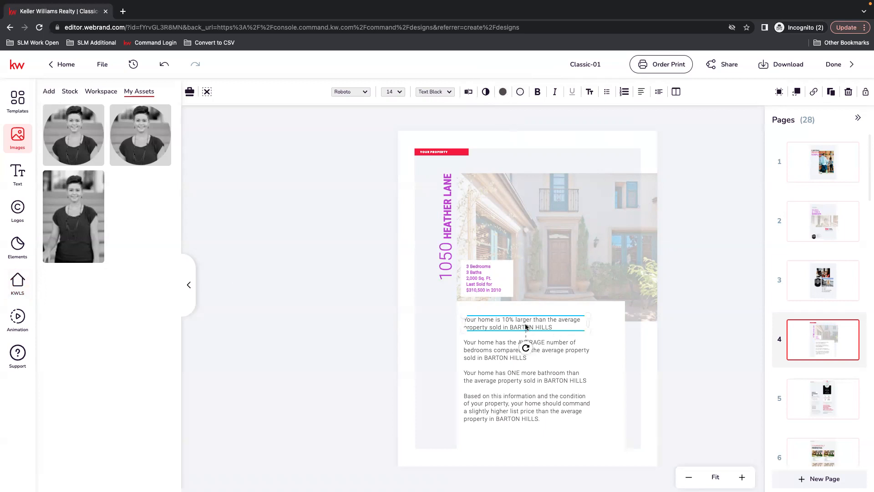
click(503, 91)
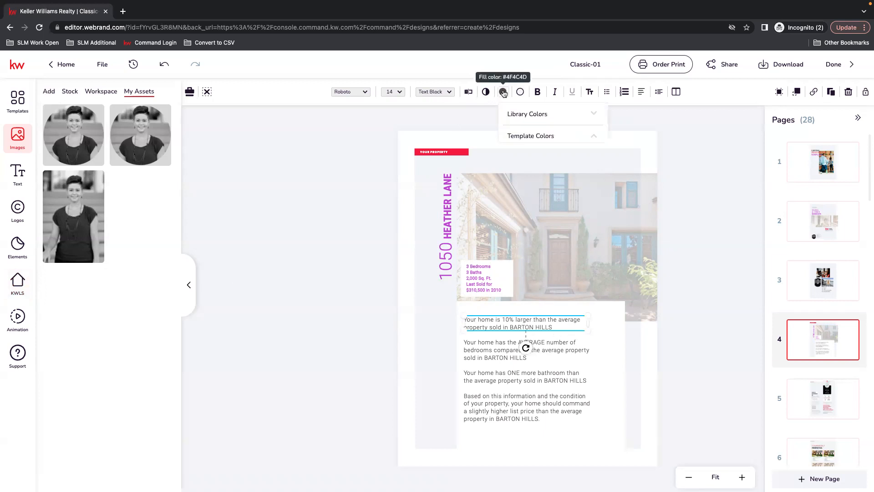
click(561, 158)
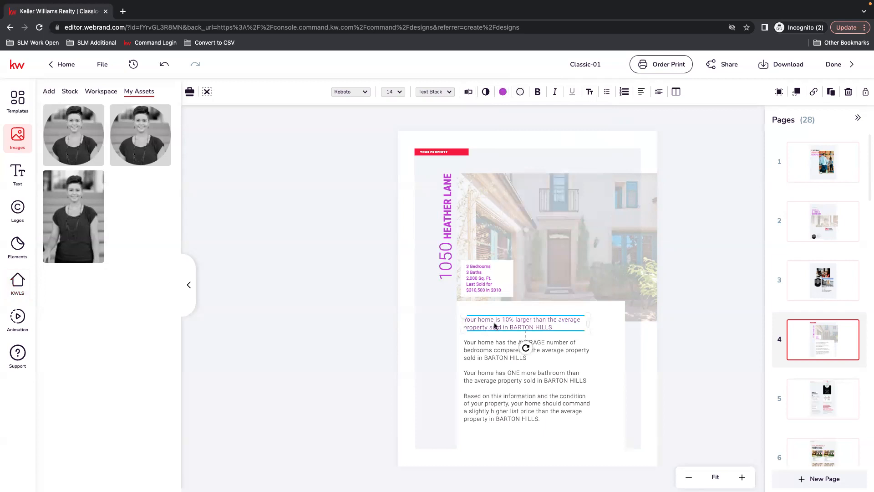
double_click(552, 328)
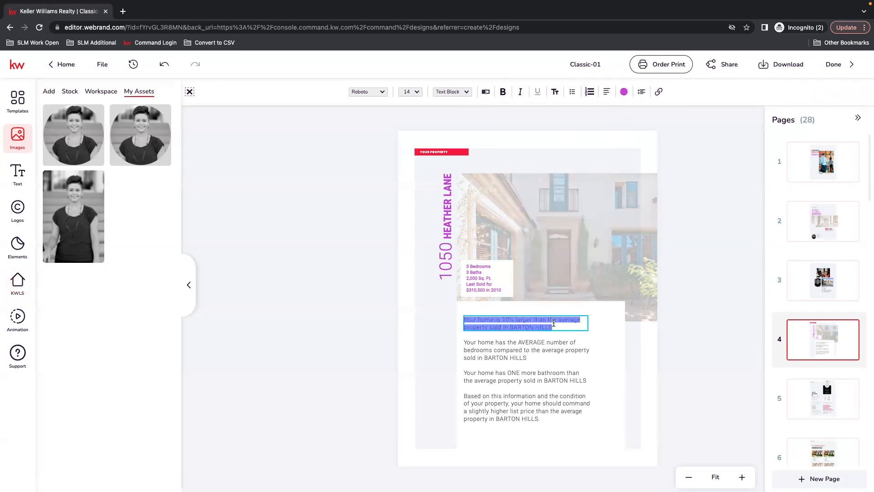
click(638, 363)
click(510, 350)
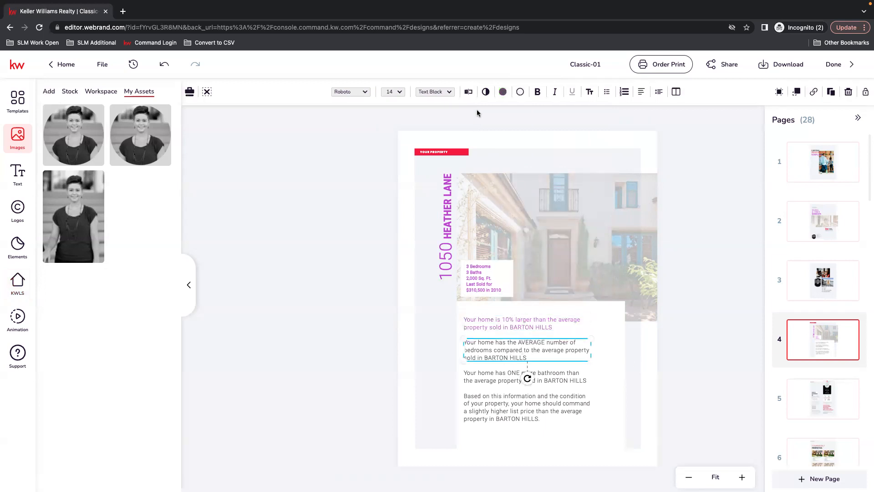
click(502, 92)
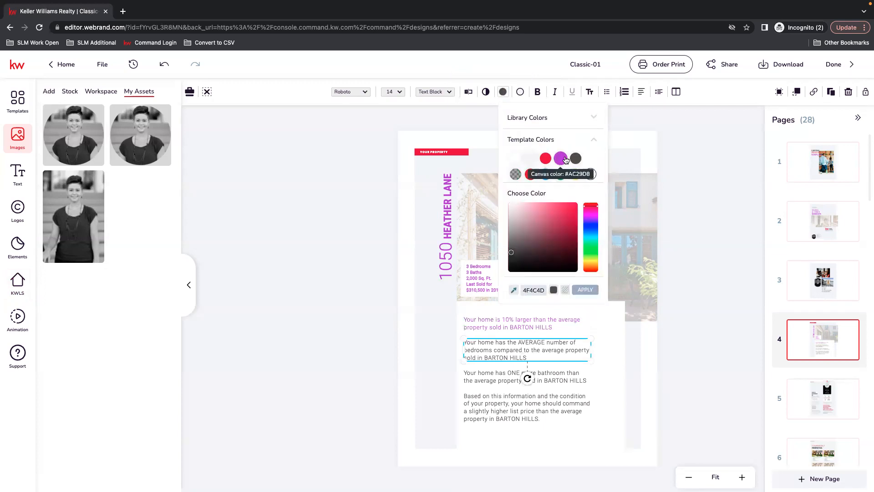
click(566, 159)
Step: Recolour the bathroom comparison and list price paragraphs on page 4 with the purple template colour #AC29D8
click(500, 384)
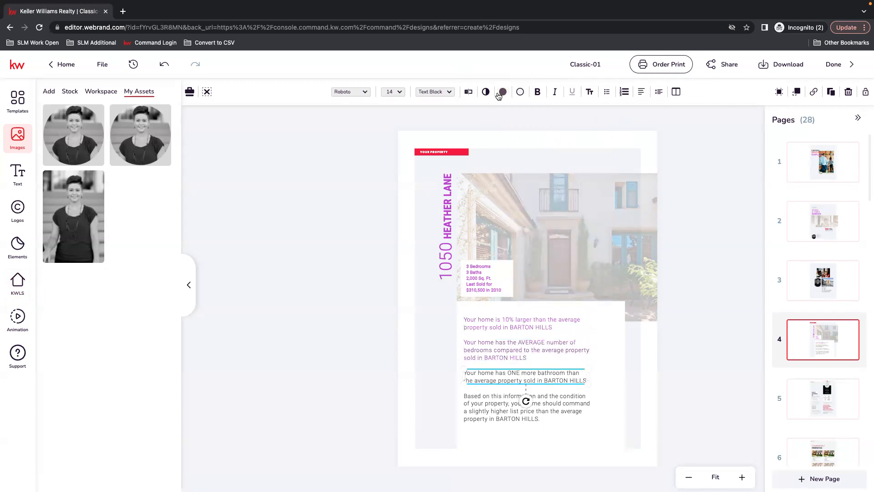
click(503, 92)
click(562, 161)
click(515, 413)
click(504, 92)
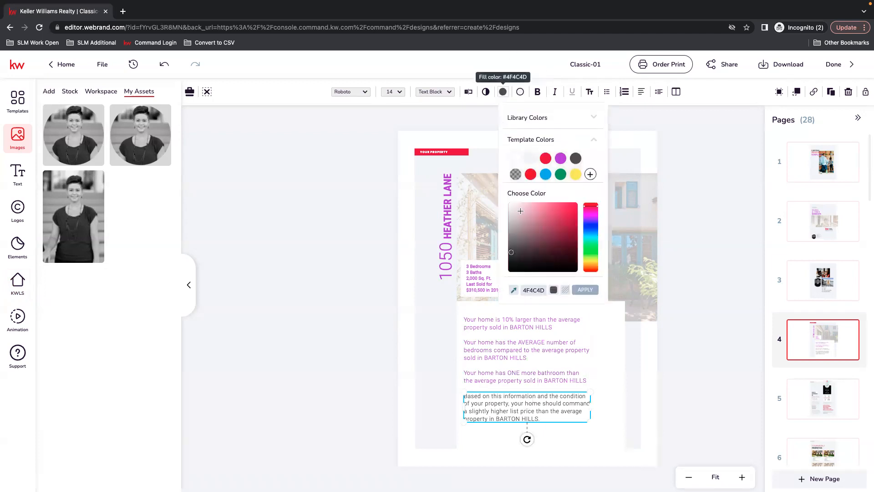
click(563, 159)
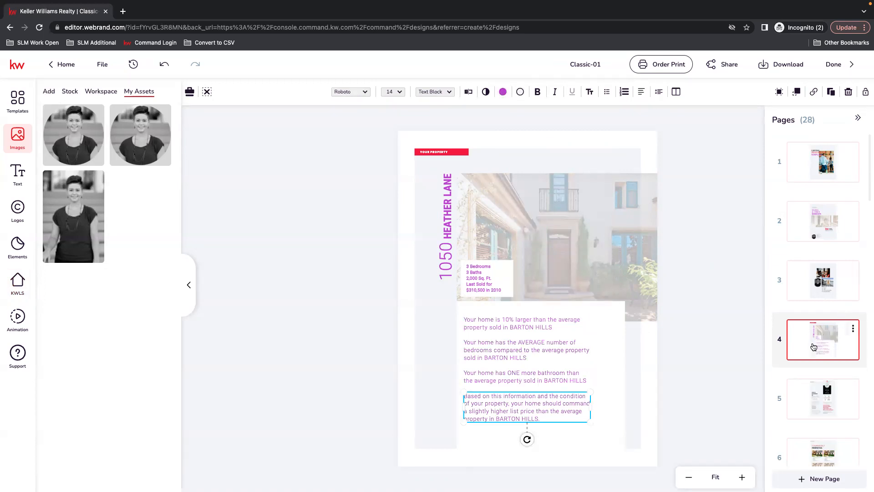
Step: On page 5, recolour the BARTON HILLS heading with the purple template colour
scroll(815, 349, down, 1)
click(825, 387)
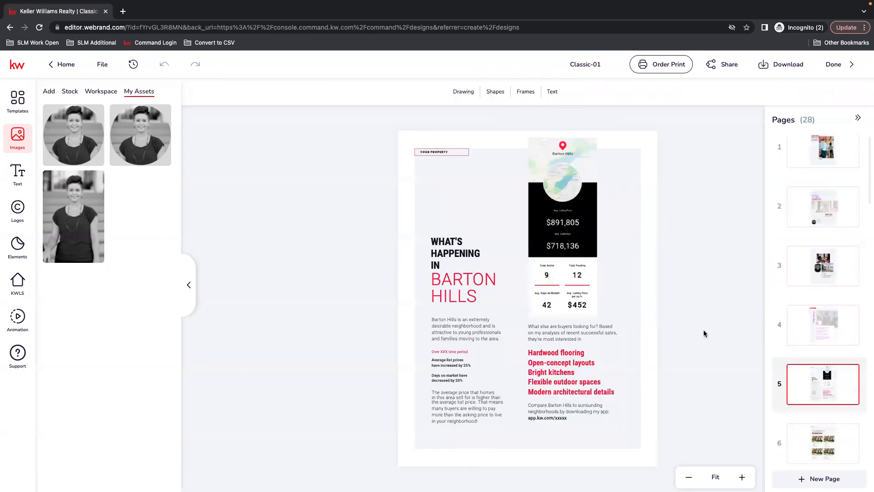
click(453, 296)
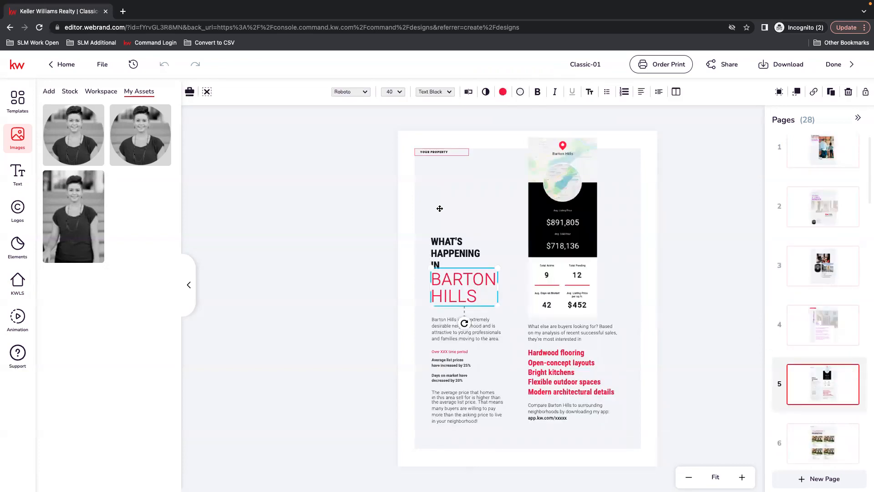
click(503, 91)
click(574, 175)
Step: Replace the Barton Hills market snapshot on page 5 with the tall KWLS snapshot found by postal code 97113
click(559, 221)
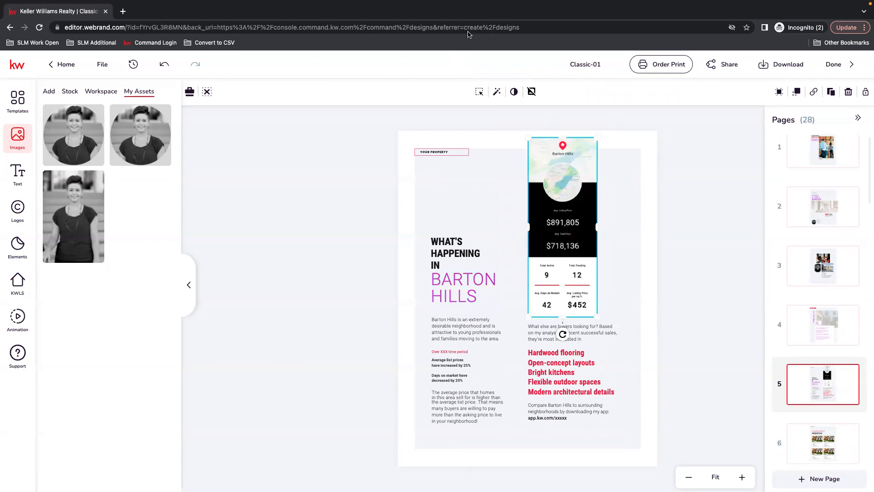
click(15, 289)
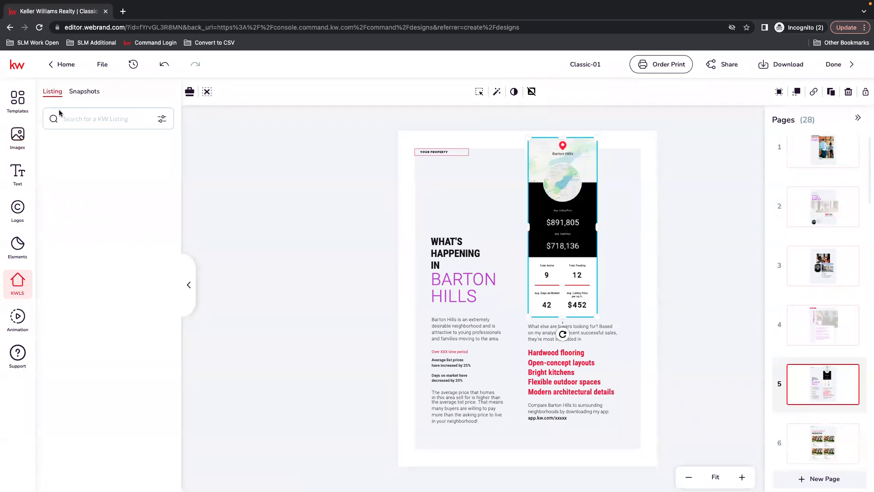
click(84, 92)
click(108, 115)
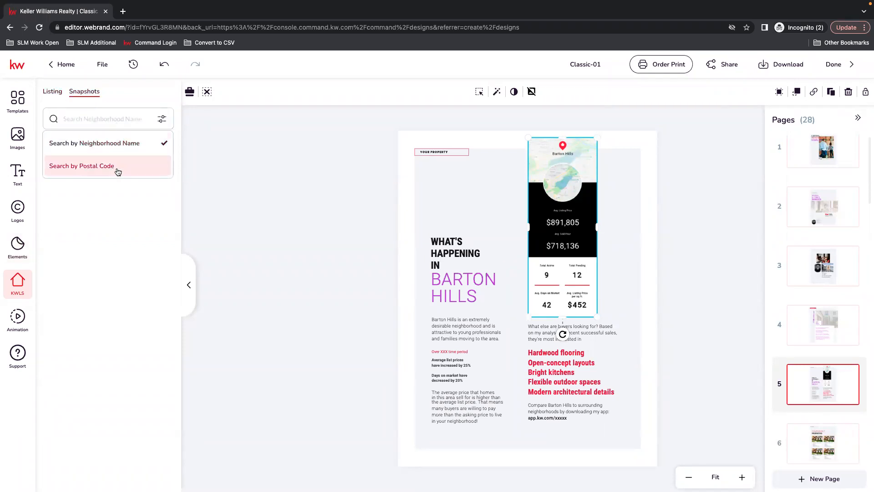
click(94, 166)
click(101, 115)
text(9711)
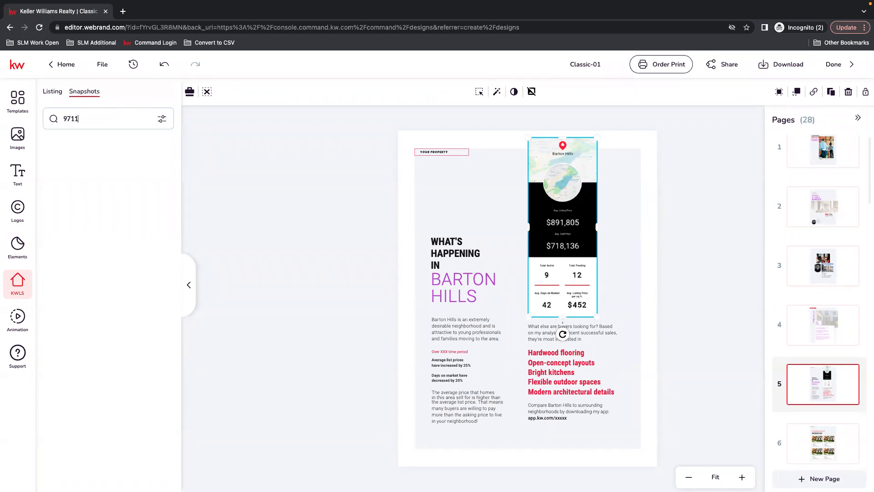
key(Return)
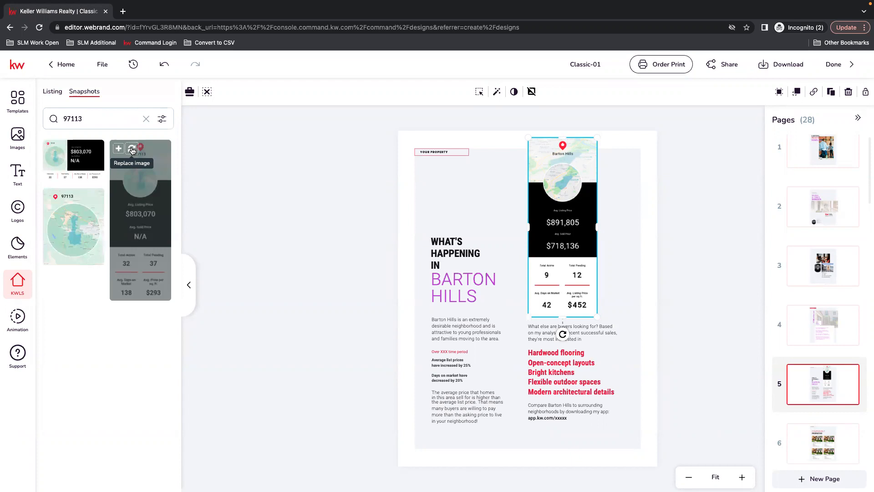
click(132, 150)
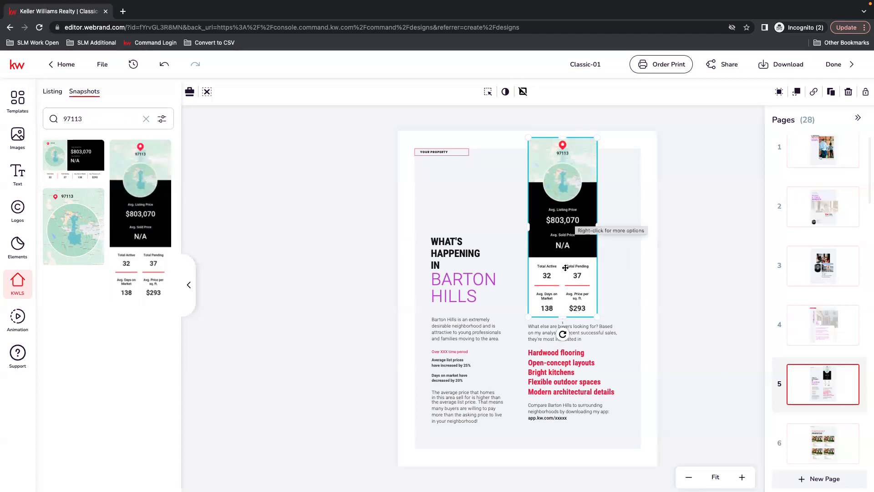
click(94, 121)
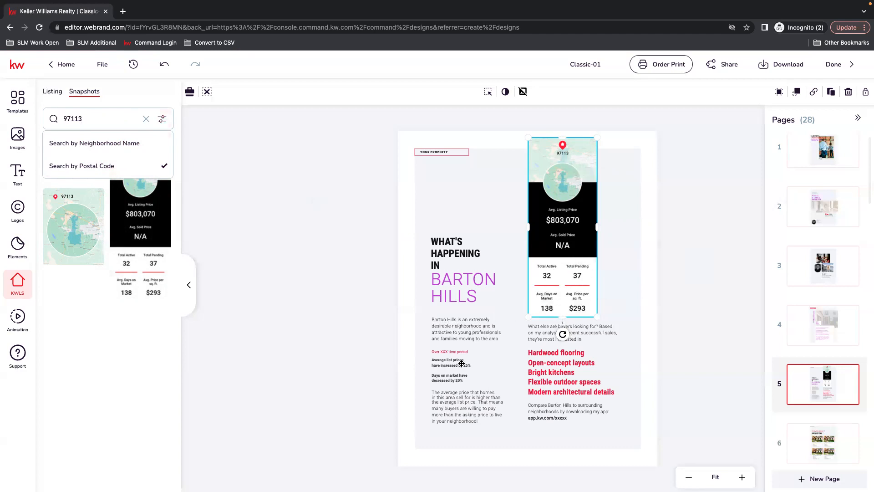
Step: Recolour the neighbourhood description paragraph under the BARTON HILLS heading with the purple template colour
click(445, 335)
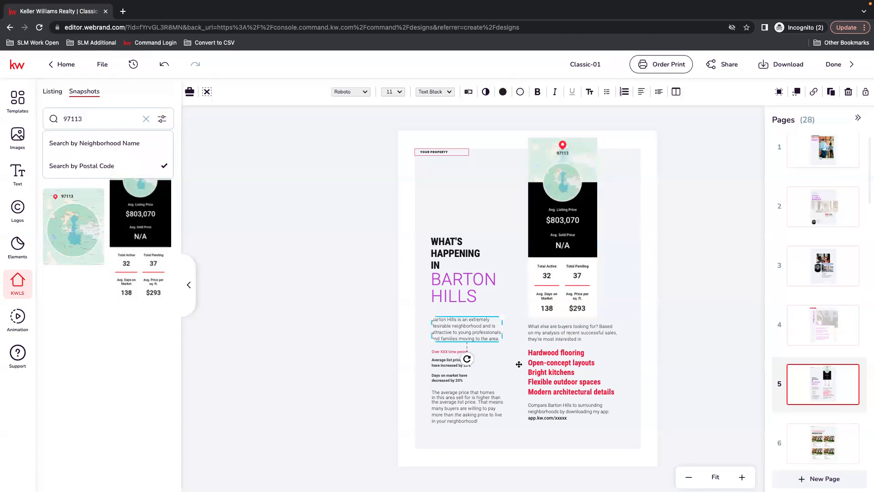
click(503, 93)
click(577, 159)
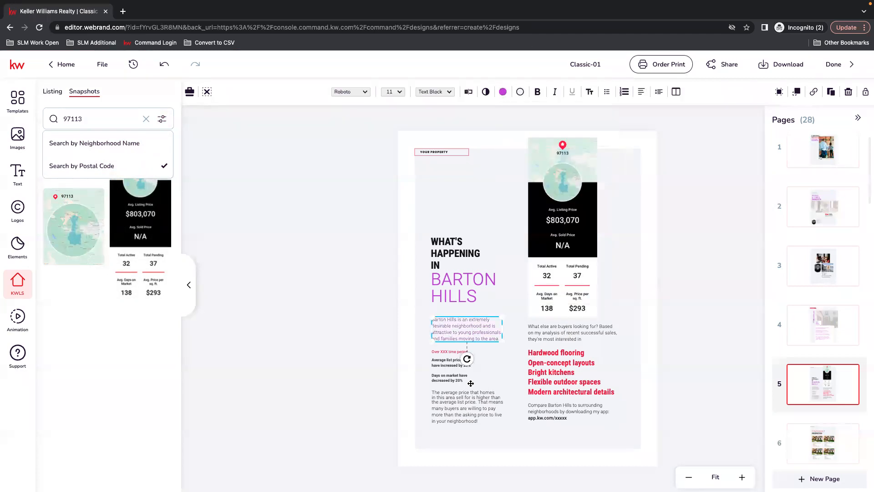
click(468, 413)
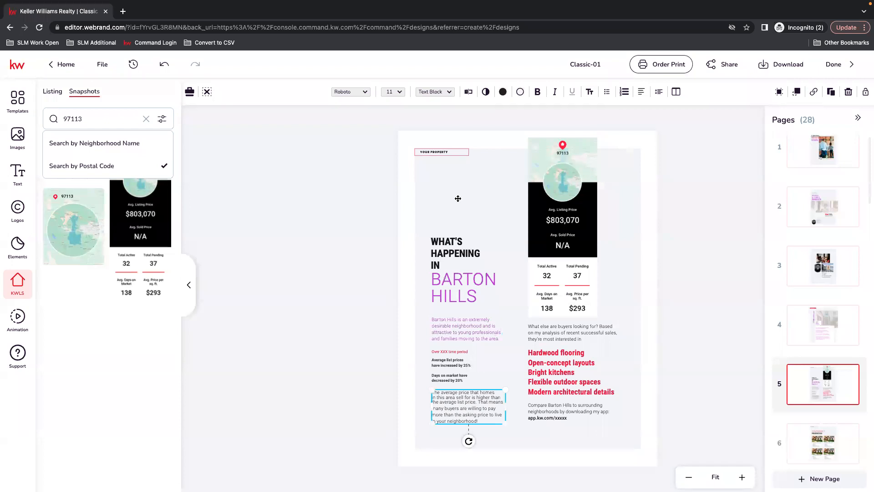
Step: Recolour the "Compare Barton Hills to surrounding neighborhoods" paragraph on page 5 with the purple template colour
click(537, 410)
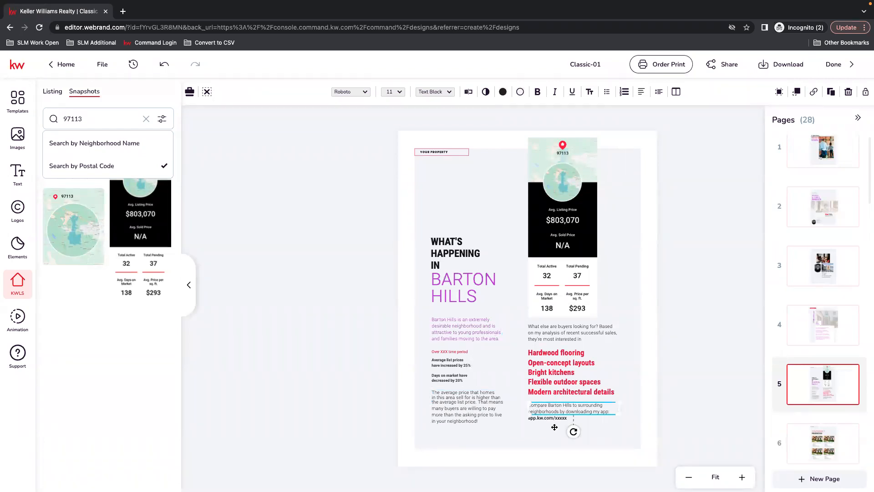
double_click(572, 411)
click(499, 117)
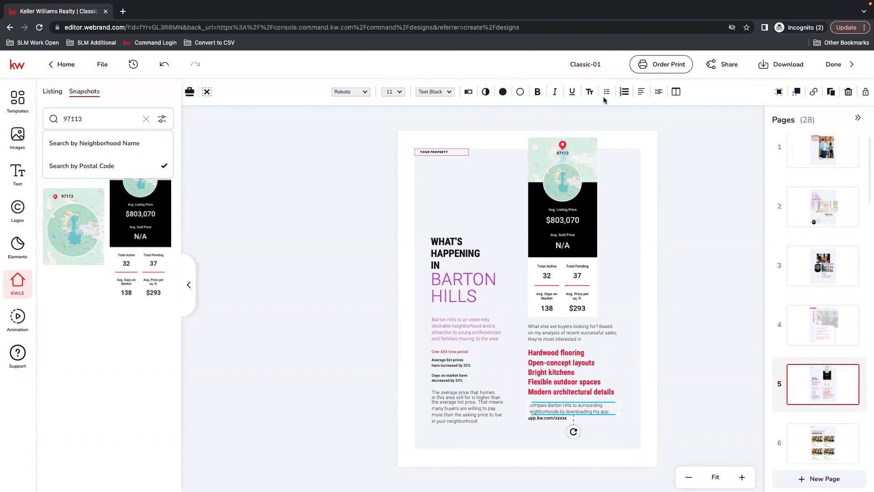
click(504, 92)
click(578, 168)
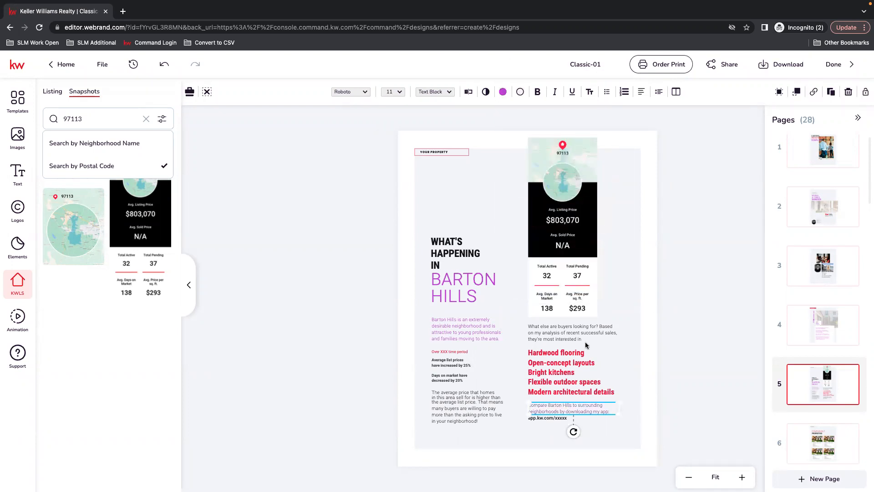
Step: Replace the app.kw.com/xxxxx link text on page 5 with the saved text asset TBD
click(548, 423)
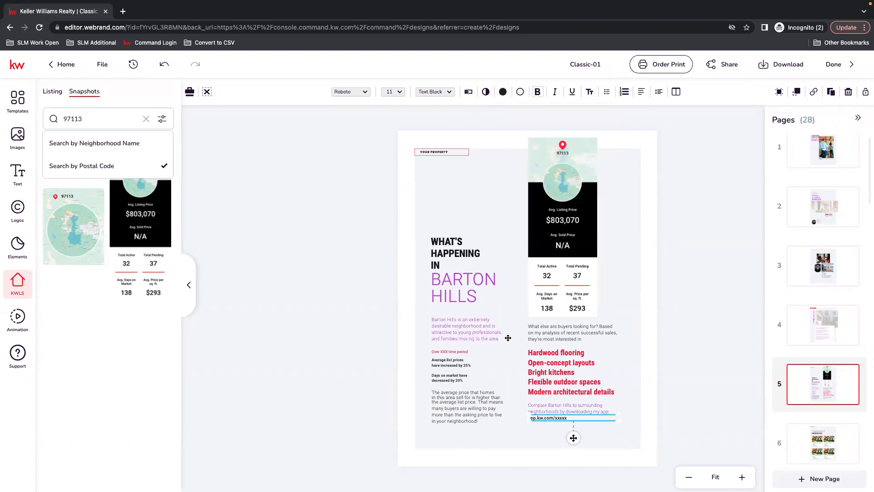
click(17, 174)
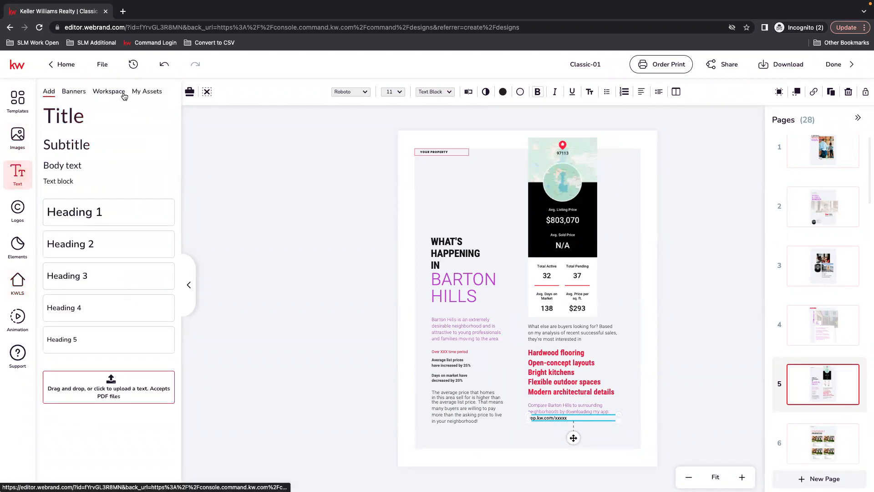
click(144, 92)
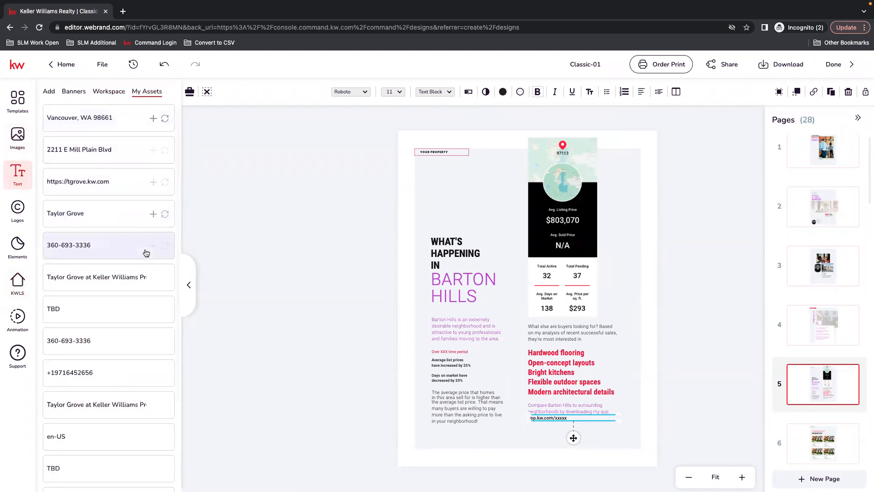
scroll(154, 282, down, 3)
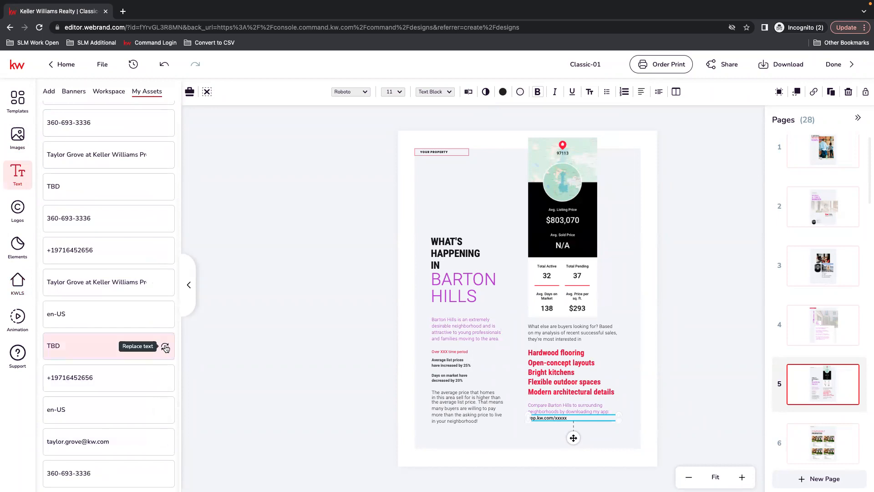
click(164, 347)
click(345, 370)
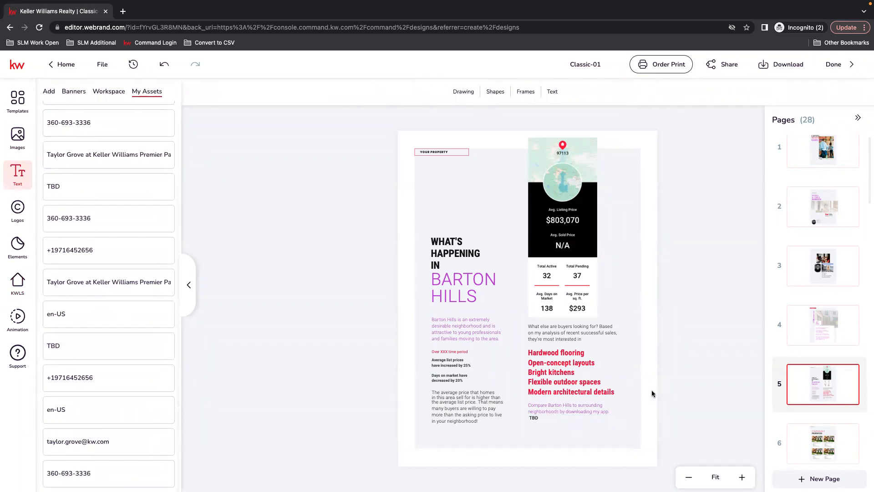
Step: Review pages 6 to 9, covering comparable properties, seller needs, the process checklist and the app page with its download link text
scroll(801, 350, down, 2)
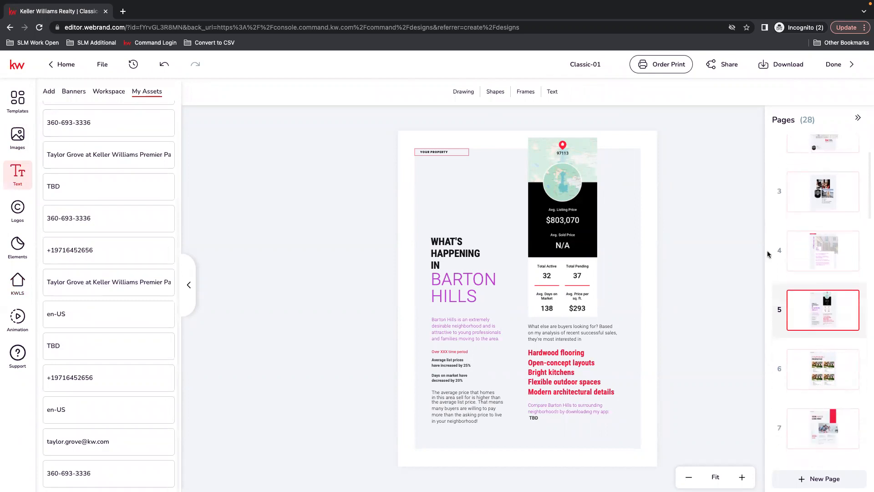
click(827, 363)
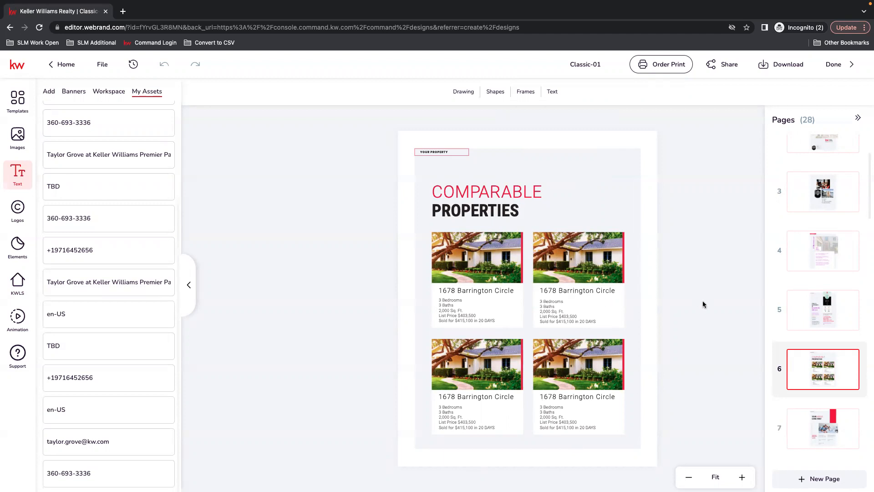
scroll(836, 337, down, 3)
scroll(845, 370, down, 2)
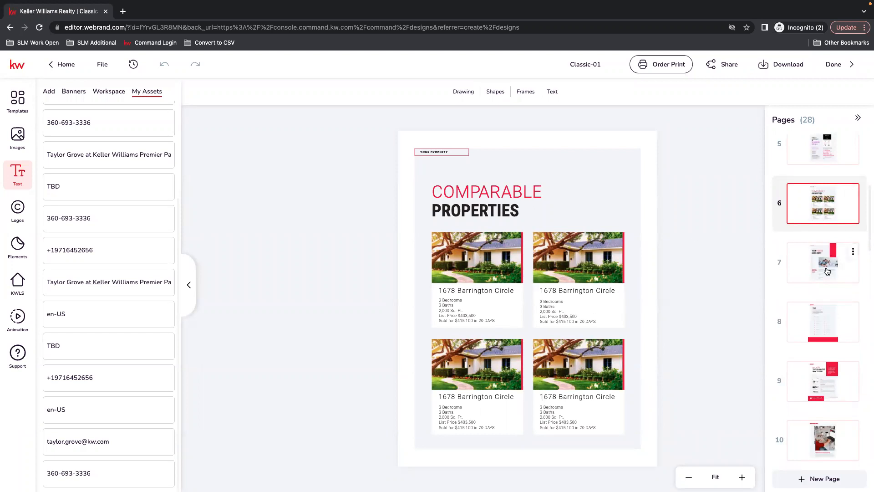
click(810, 266)
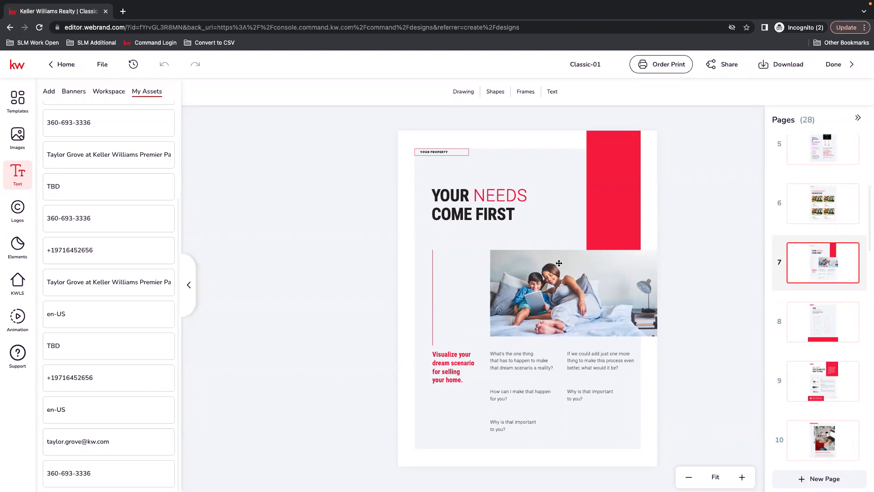
click(823, 317)
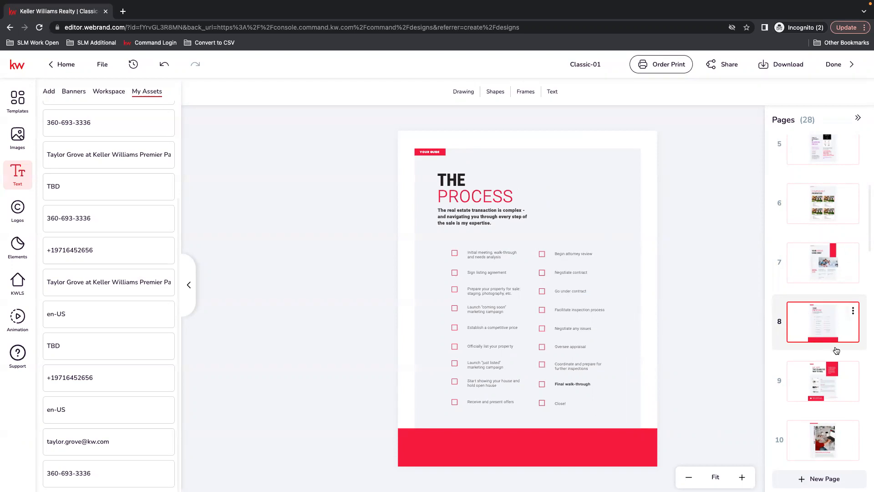
click(825, 341)
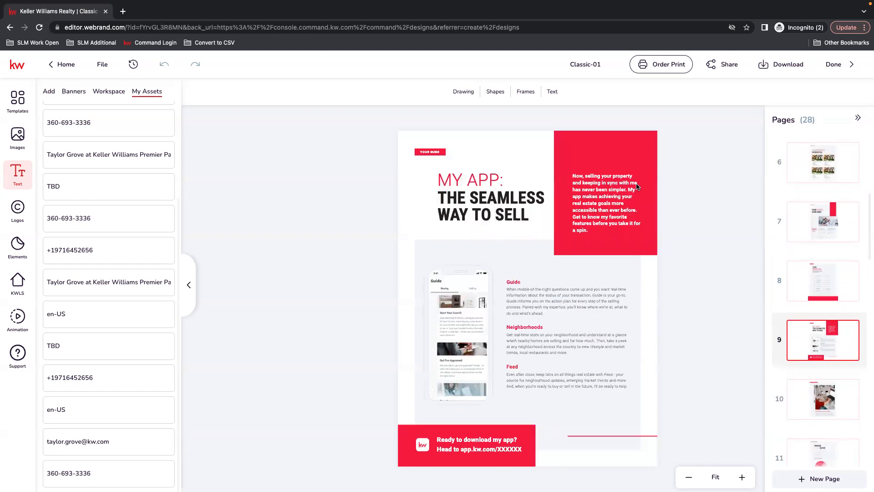
click(495, 451)
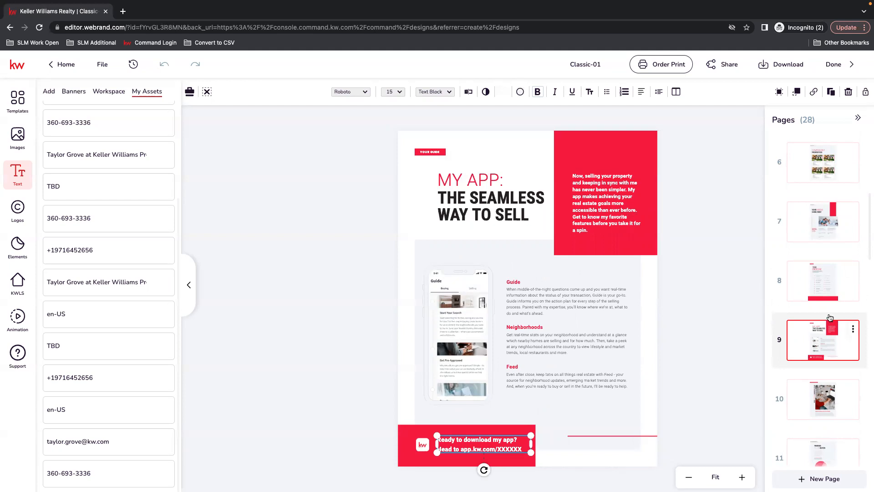
scroll(830, 316, down, 3)
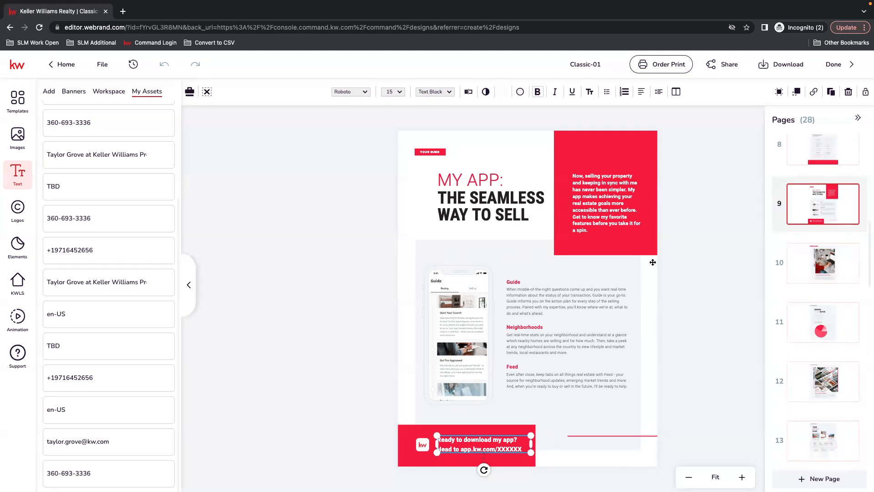
Step: Review the custom marketing plan pages from page 10 to page 16, including the page options available for page 10
click(804, 261)
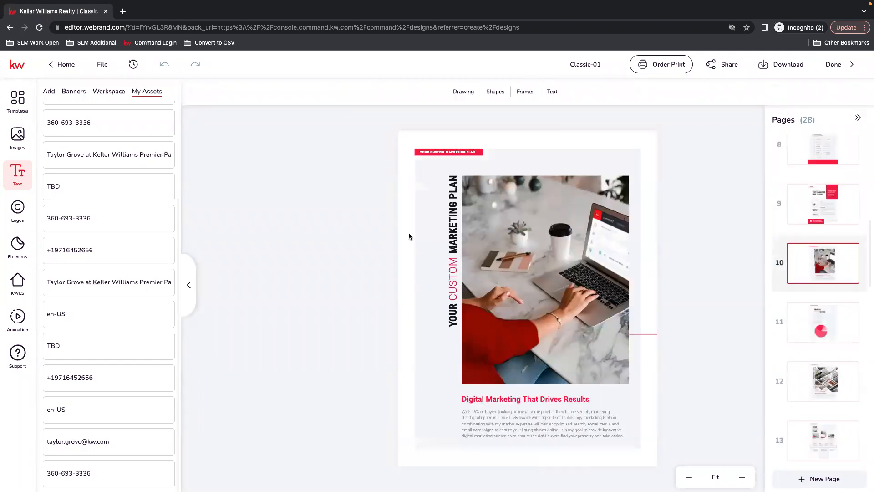
mouse_move(805, 256)
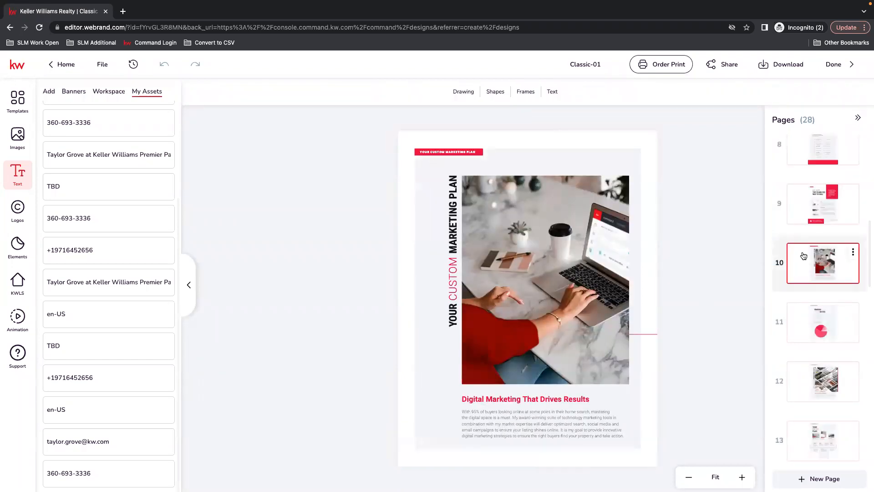
click(855, 254)
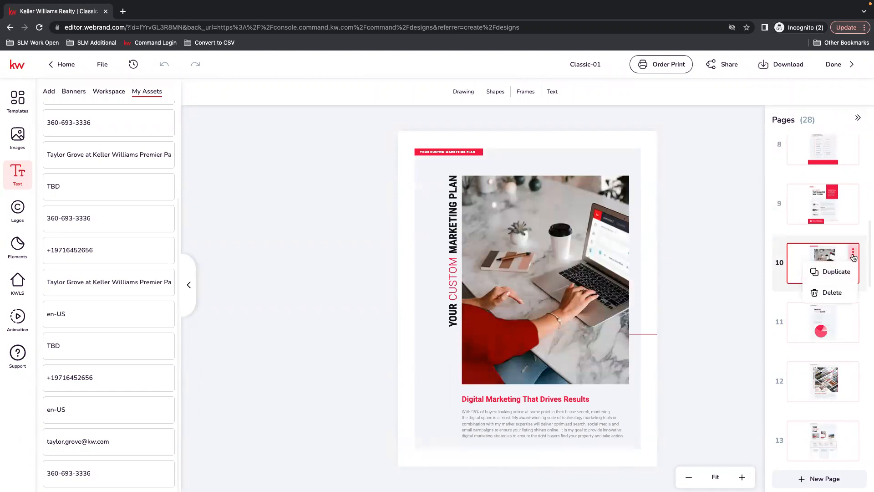
click(721, 282)
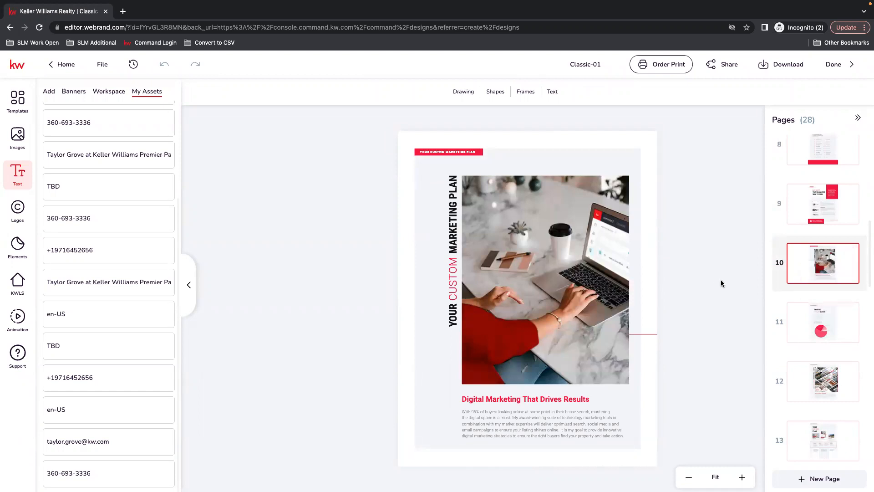
click(827, 322)
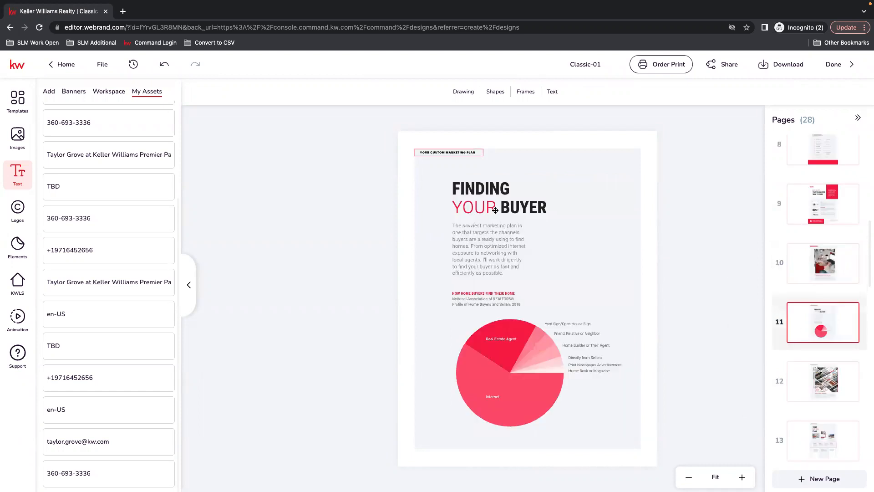
scroll(834, 288, down, 5)
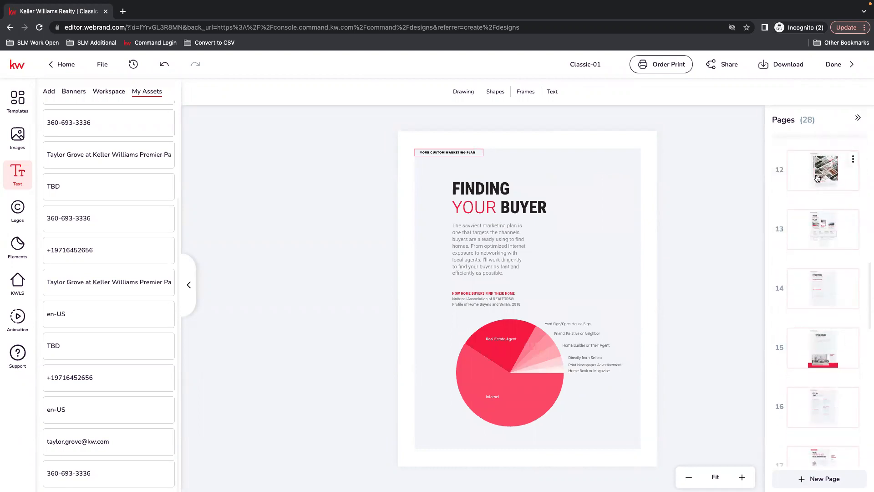
click(821, 184)
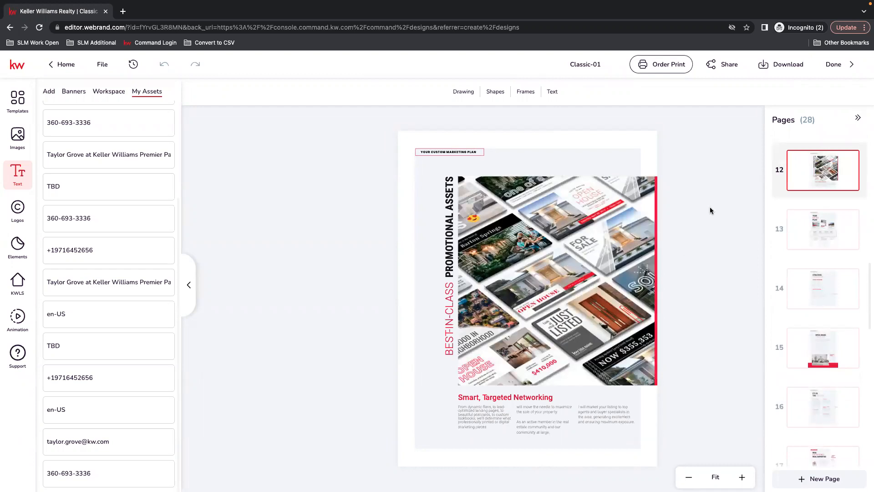
click(832, 230)
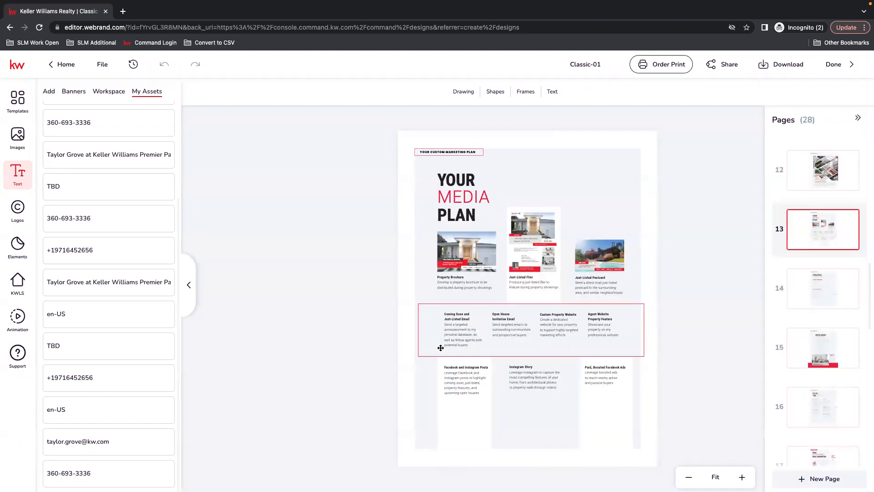
click(822, 300)
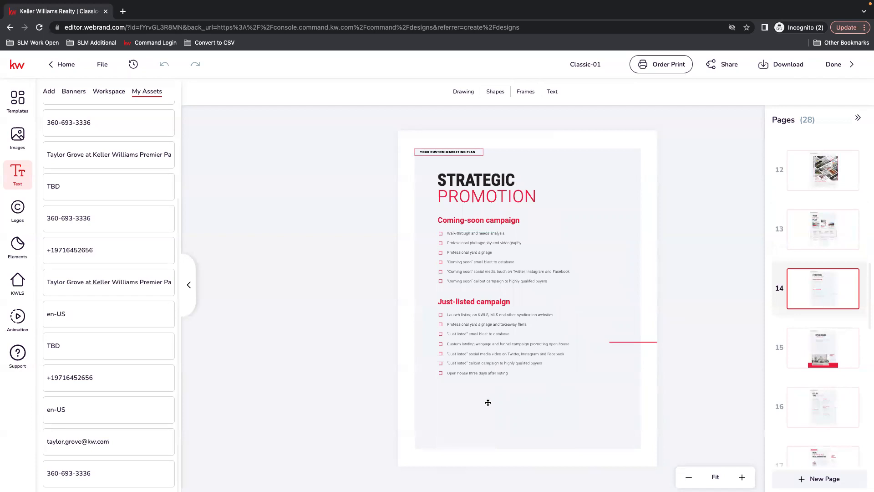
scroll(840, 263, down, 1)
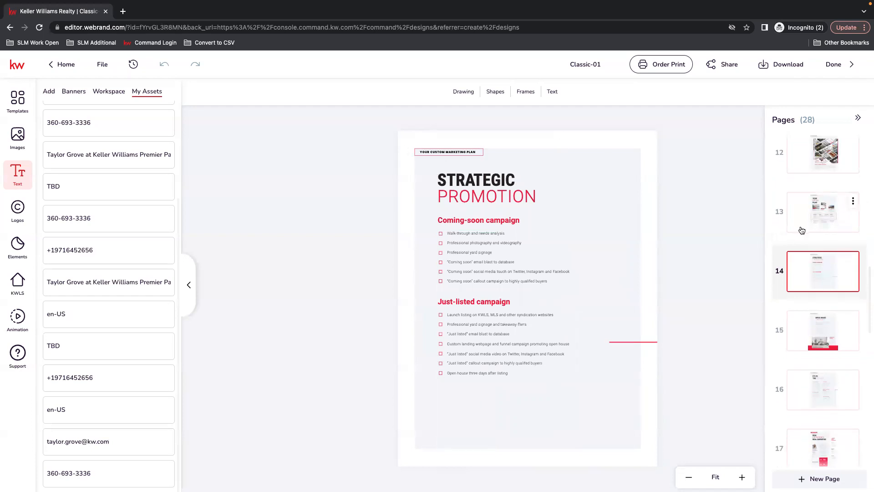
scroll(826, 410, down, 4)
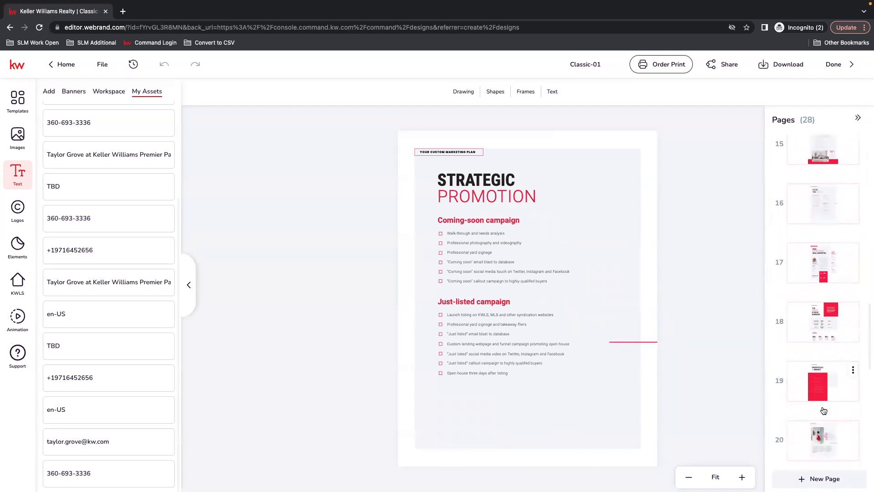
click(798, 202)
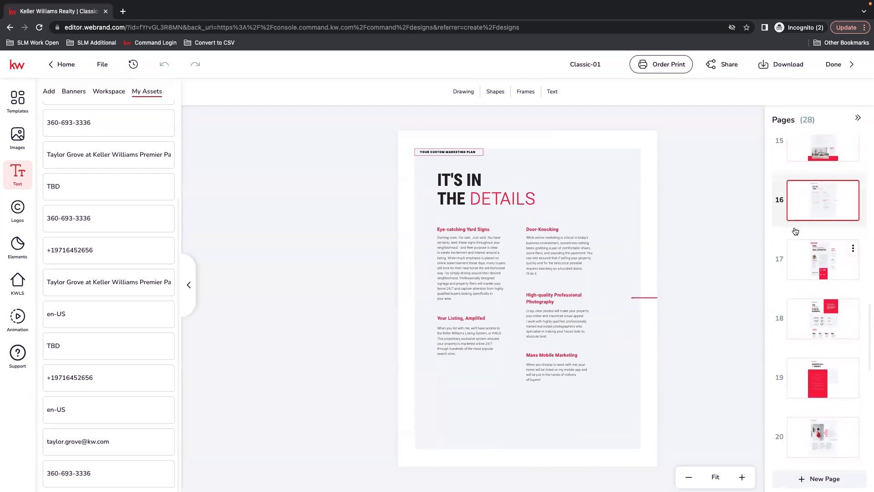
Step: Replace the placeholder agent portrait on page 17 with the circular black-and-white headshot from the saved image assets
click(808, 264)
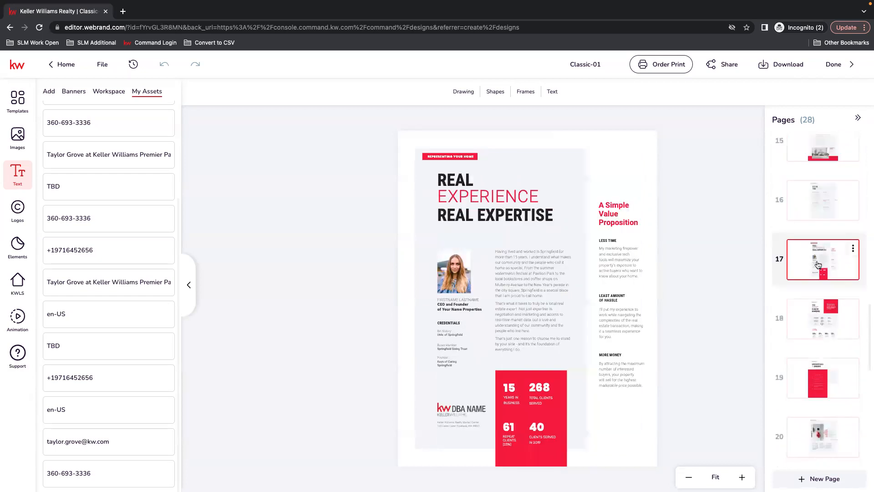
click(453, 272)
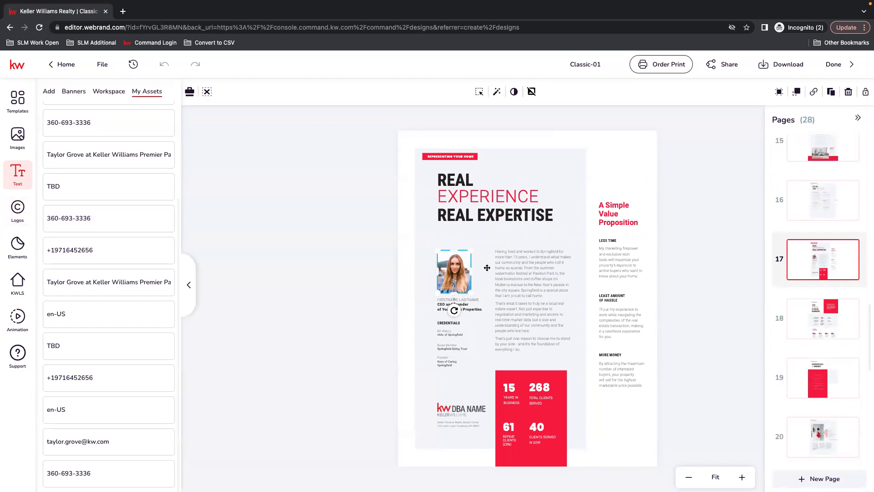
click(17, 135)
click(75, 116)
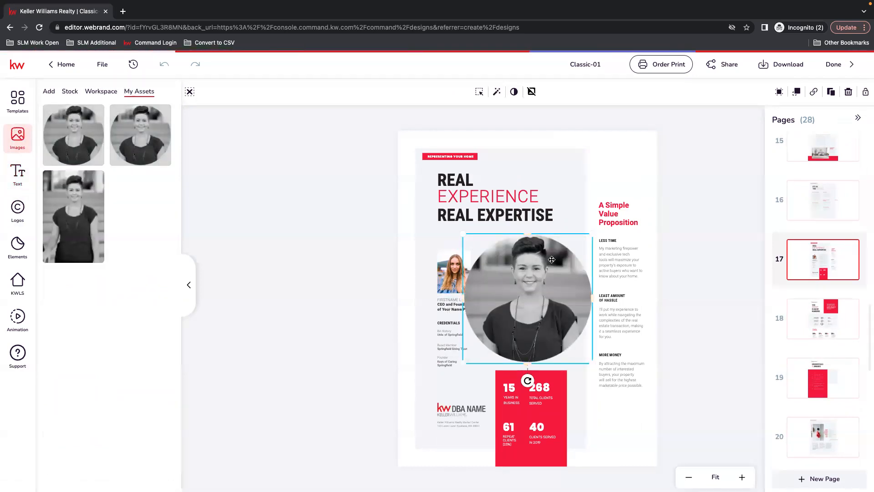
key(Delete)
click(450, 272)
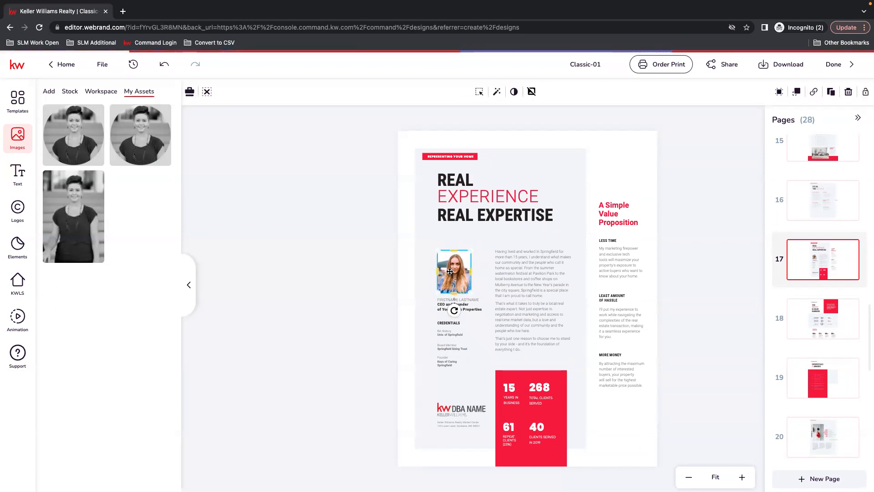
click(74, 129)
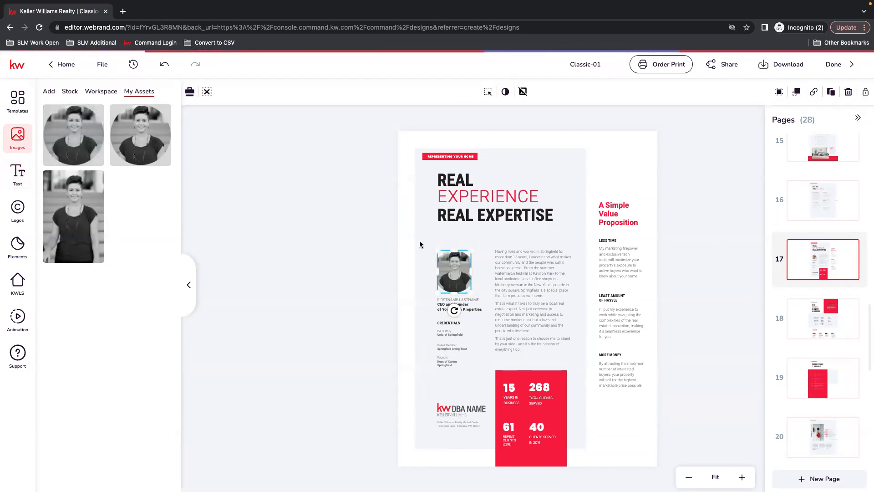
Step: Examine the name, title and credentials text blocks below the portrait on page 17 at a closer zoom
click(464, 301)
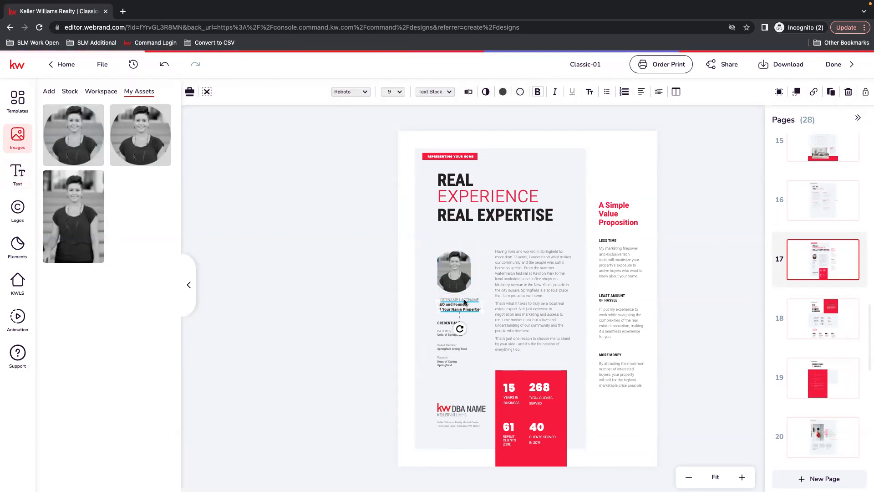
click(440, 324)
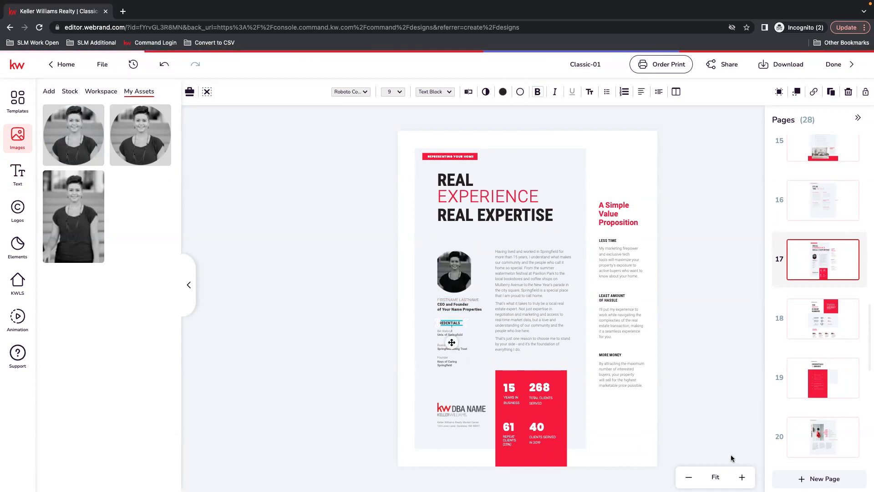
click(742, 477)
click(742, 478)
click(743, 478)
scroll(440, 369, down, 2)
click(419, 315)
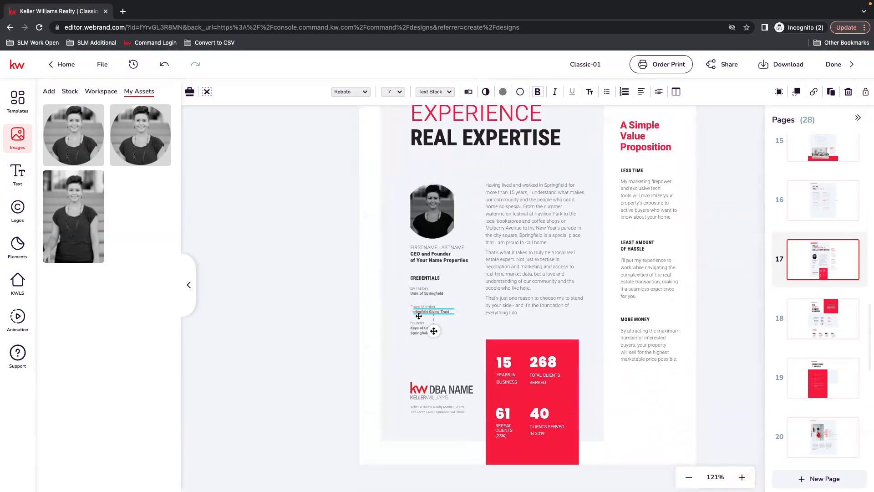
click(421, 294)
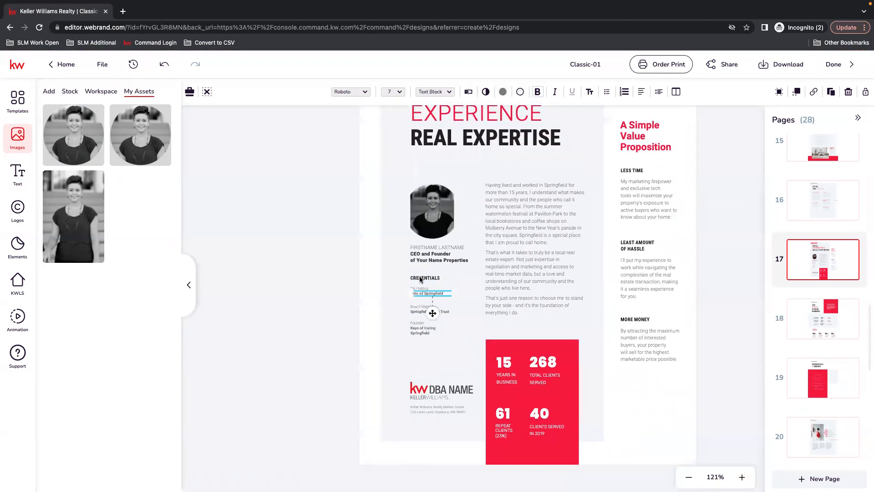
click(423, 281)
click(415, 294)
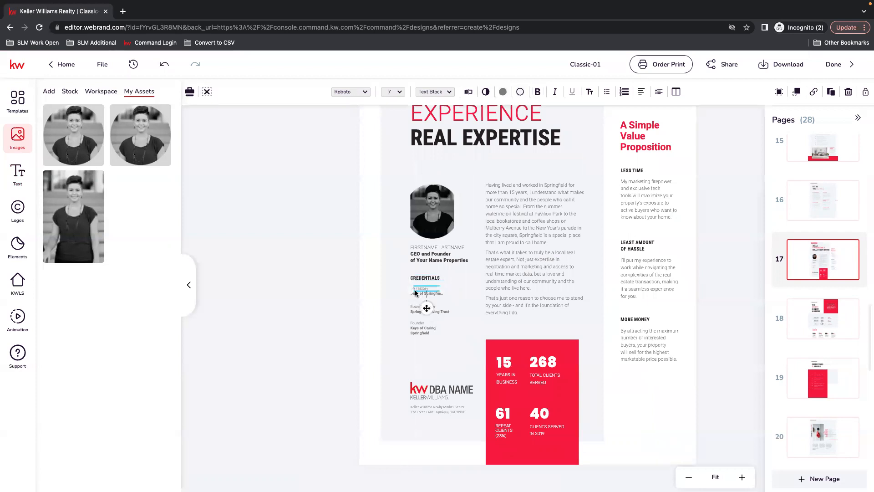
click(418, 333)
click(425, 309)
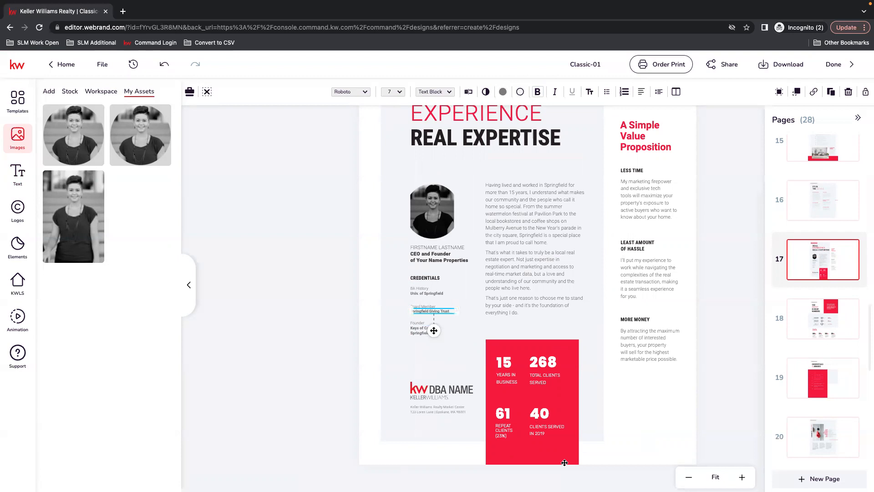
Step: Replace the DBA NAME logo on page 17 with the saved KW Premier Partners logo and shift it slightly upward above the address
click(438, 390)
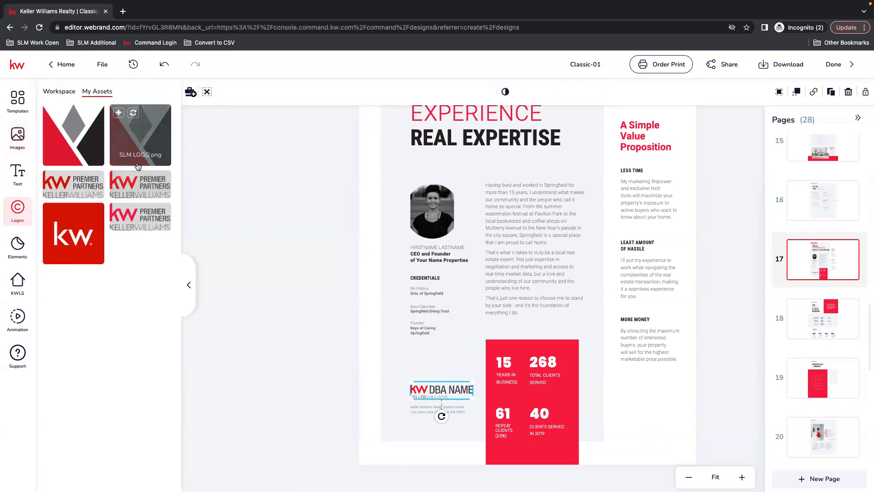
click(140, 184)
drag(447, 391, 449, 383)
Step: Check the four business and client statistics in the red box on page 17 as separate text blocks
click(504, 360)
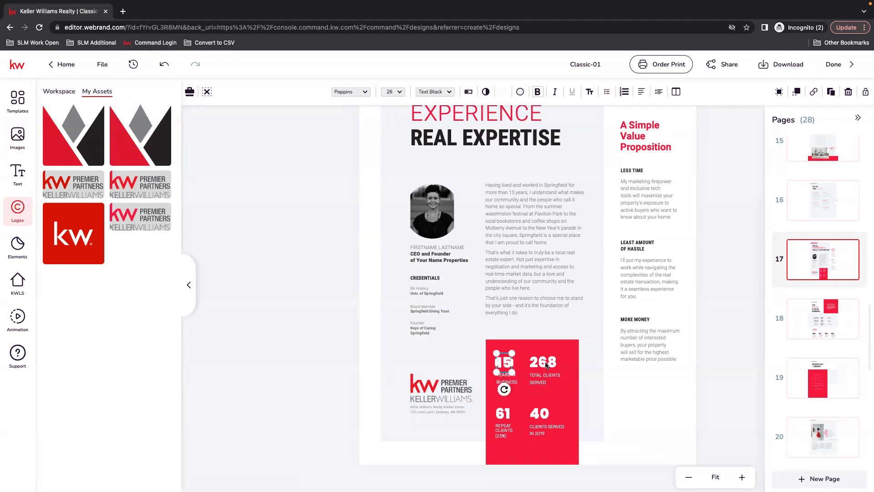
click(546, 364)
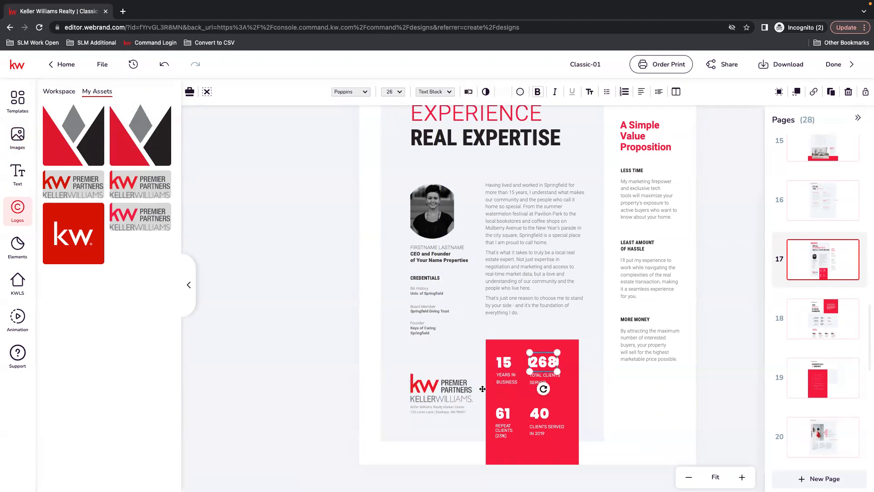
click(504, 416)
click(531, 415)
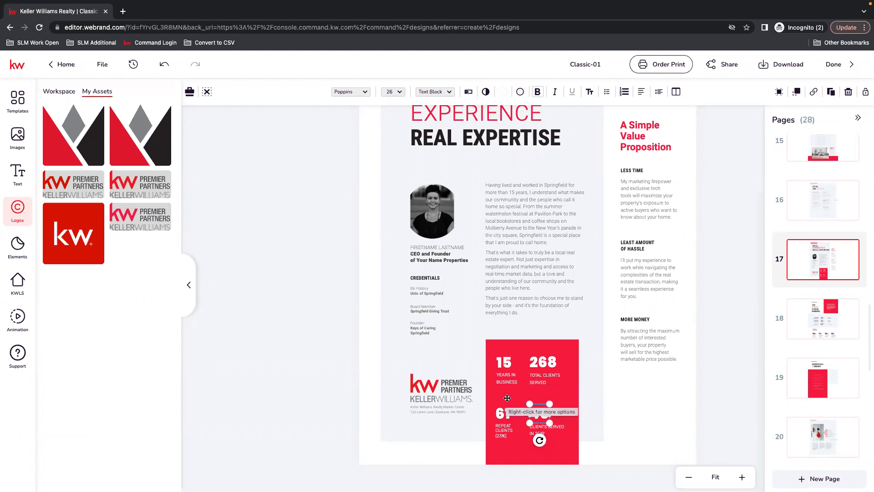
Step: Widen the text box of the 77% statistic under Outpacing the Market on page 18 so both digits fit on one line
click(635, 413)
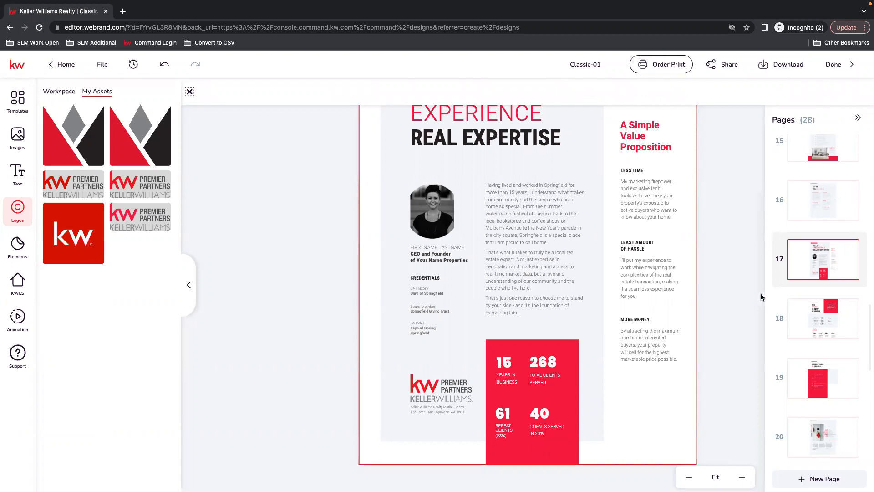
click(827, 314)
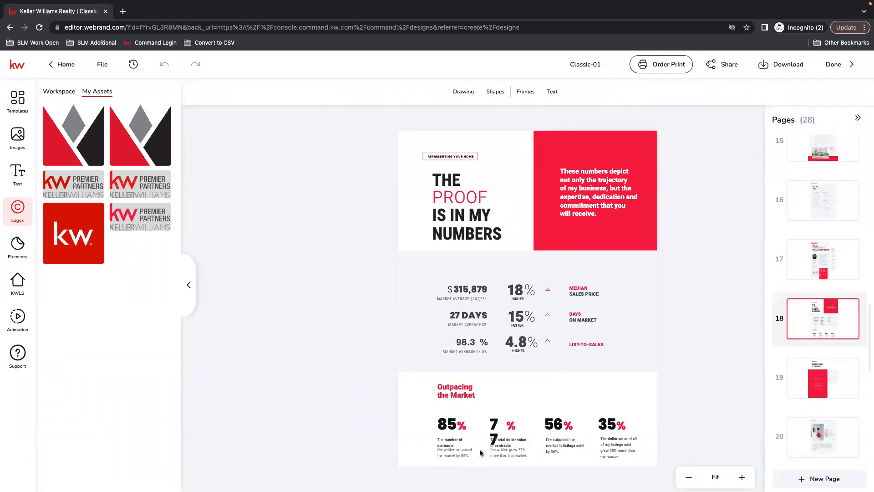
click(494, 441)
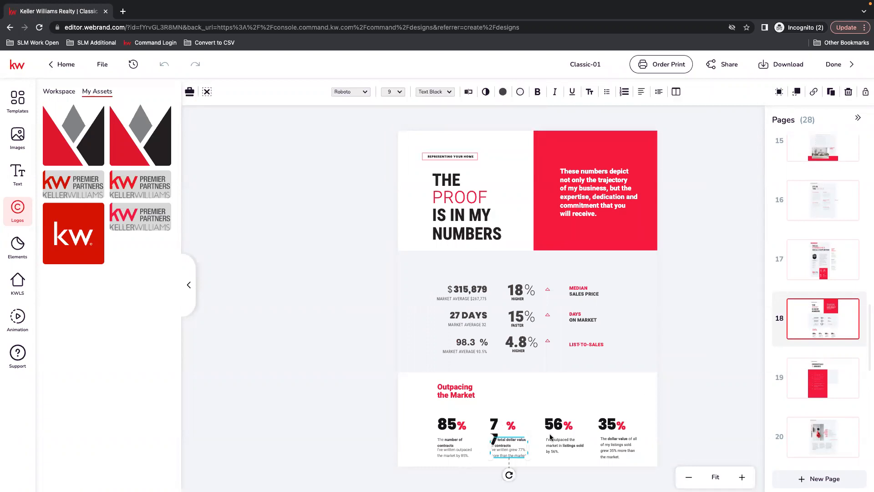
click(493, 426)
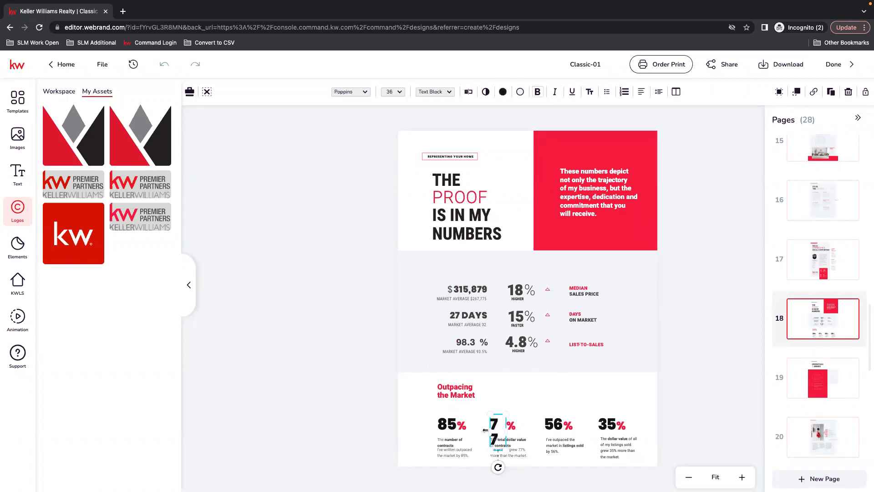
click(632, 419)
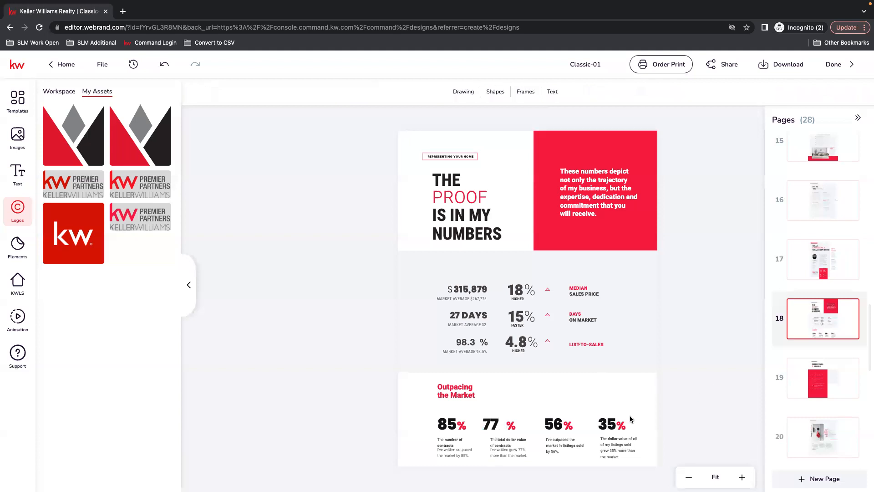
click(493, 429)
Step: Delete the Credentials & Awards page, page 19, from the presentation
scroll(842, 360, down, 2)
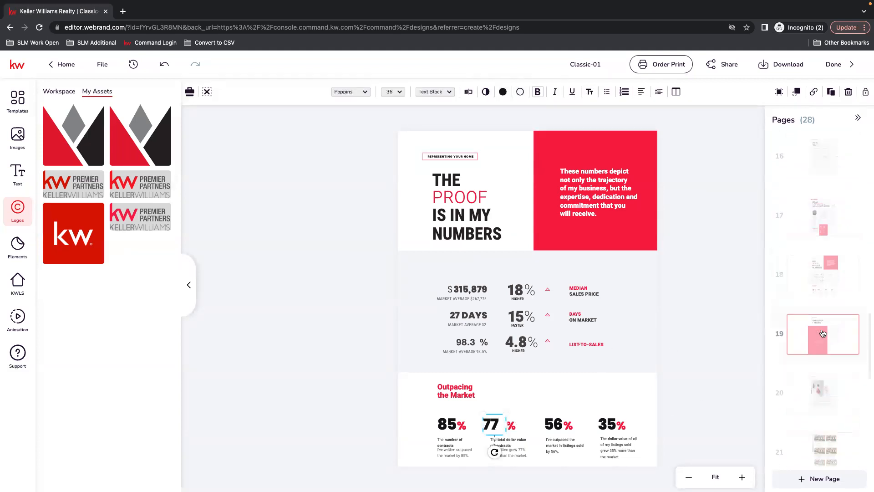
click(823, 334)
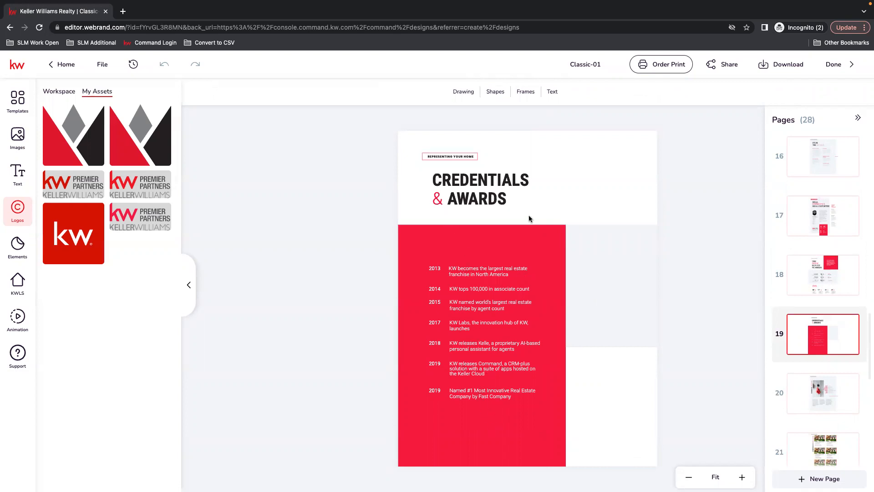
click(853, 323)
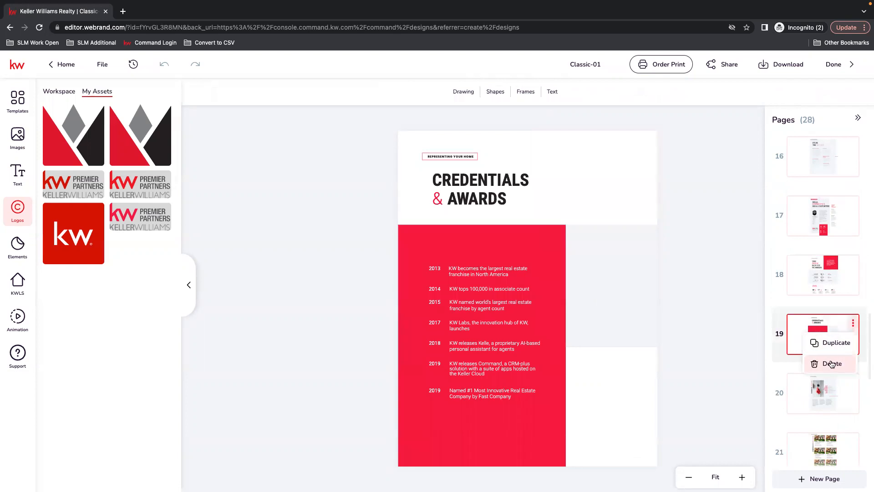
click(832, 363)
click(423, 308)
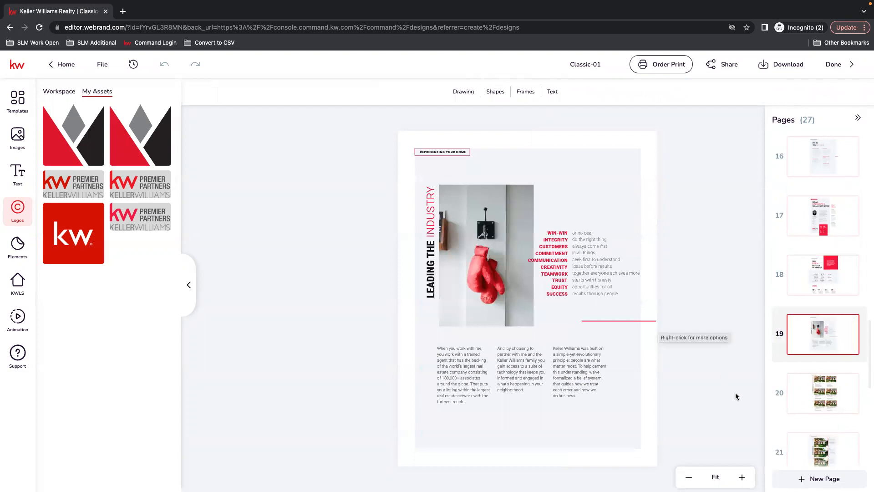
Step: Duplicate the six-property A Portfolio of Excellence page, page 20
click(826, 383)
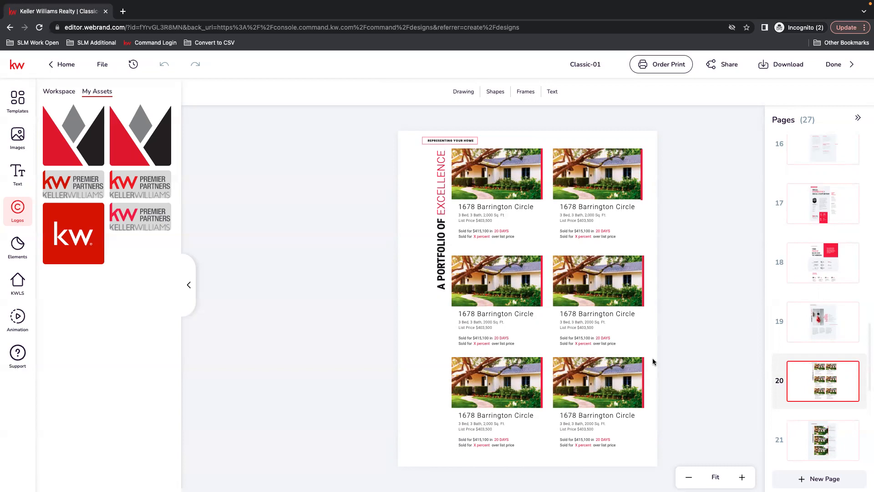
mouse_move(850, 368)
click(853, 369)
click(842, 391)
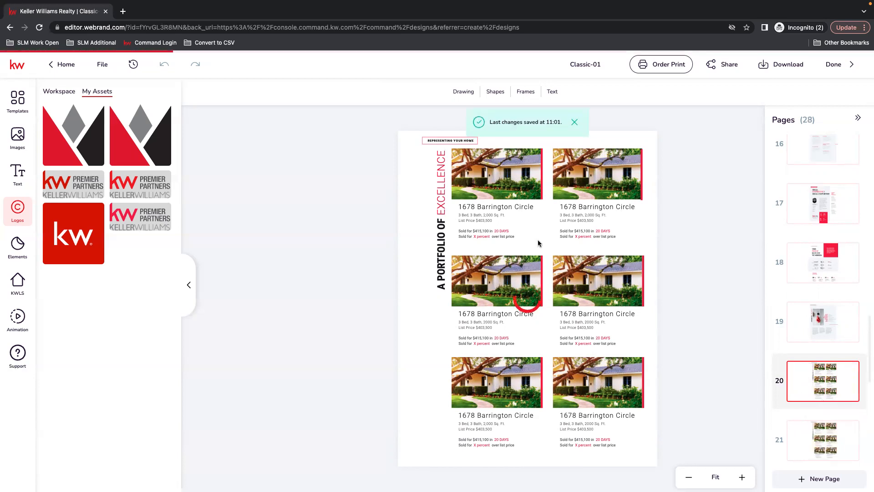
scroll(811, 422, down, 2)
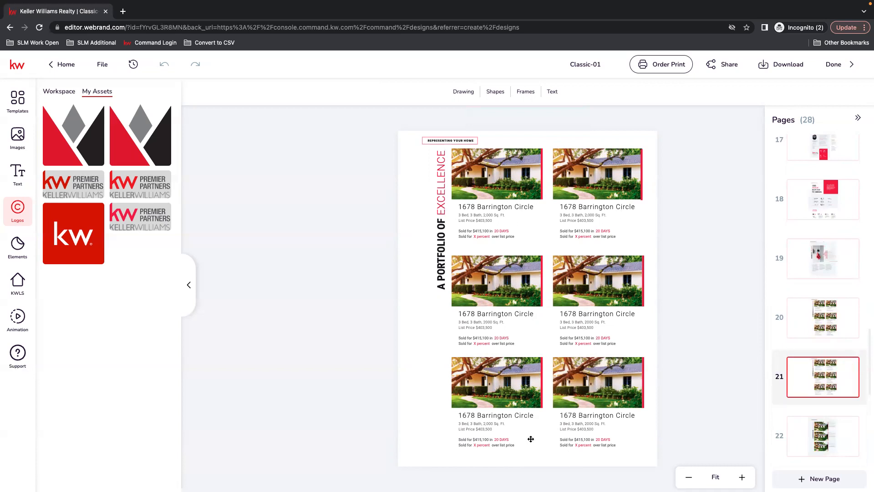
Step: Review the three-property portfolio on page 22 and widen the FEATURED heading's text box on page 23 so the word fits on one line
scroll(820, 401, down, 3)
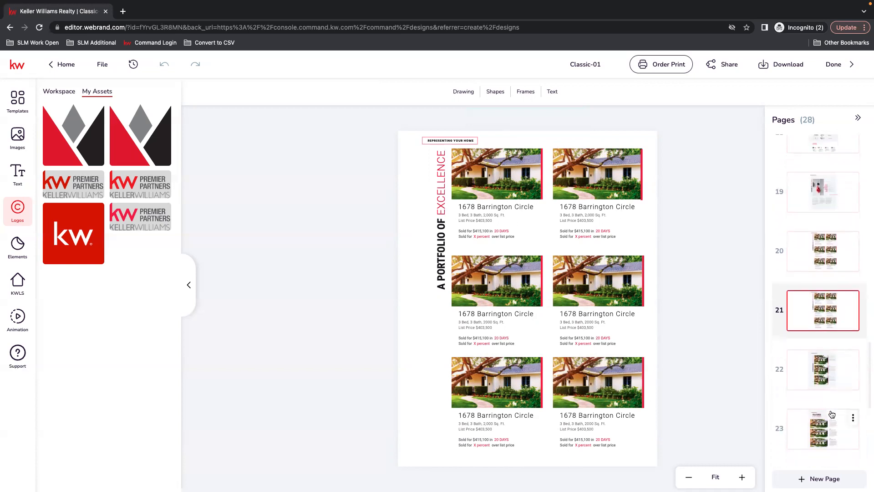
click(815, 353)
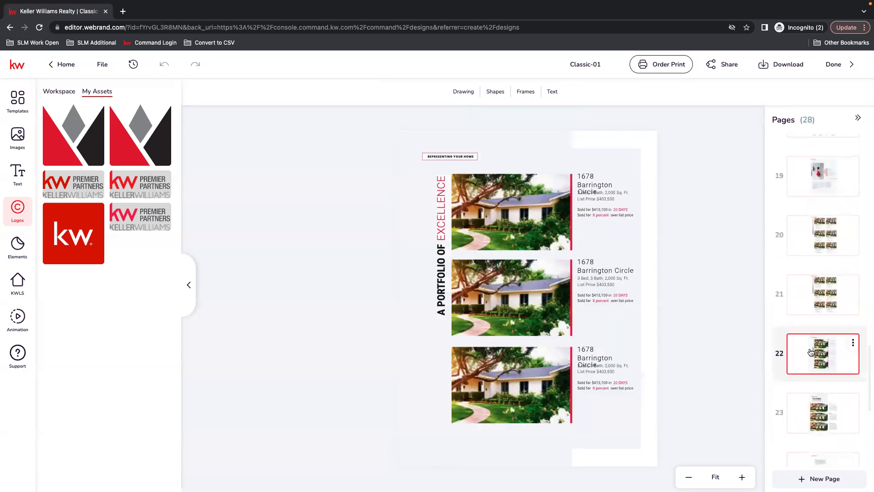
scroll(825, 383, down, 1)
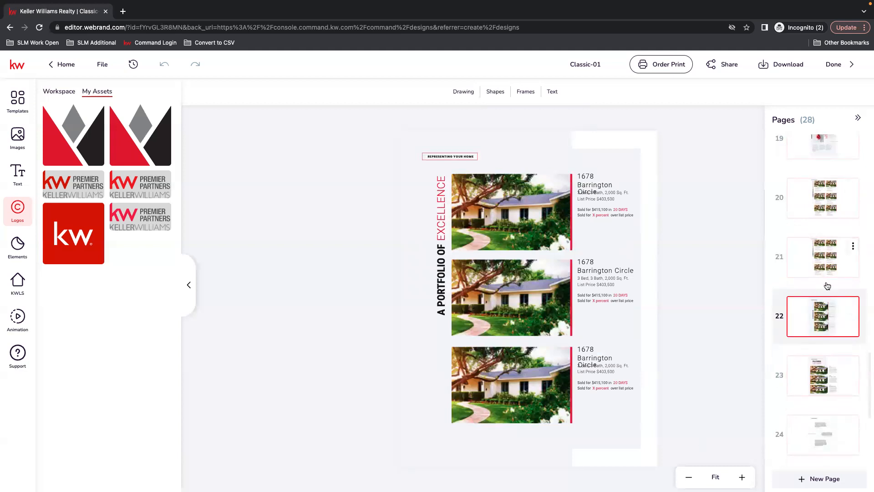
click(825, 381)
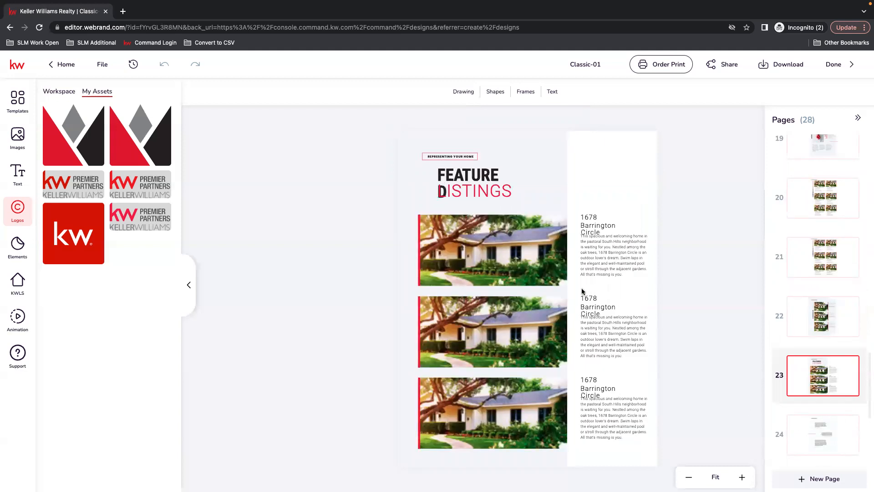
click(475, 198)
click(471, 172)
drag(508, 186, 536, 184)
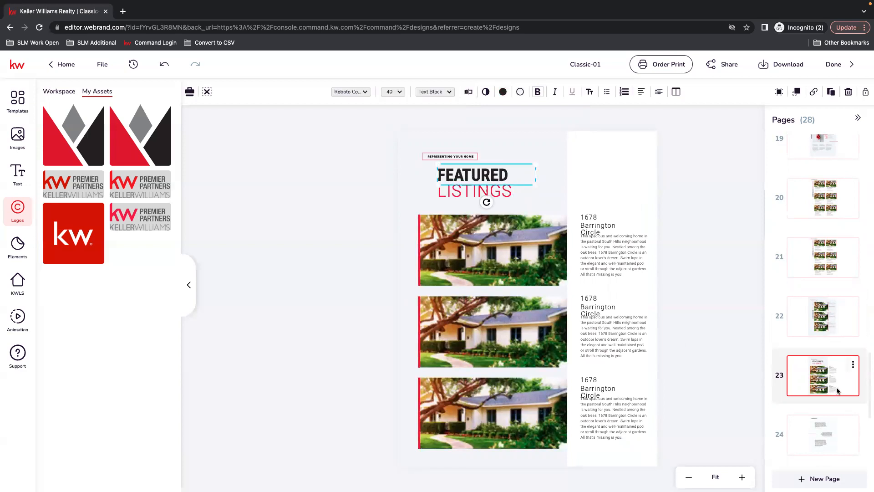
Step: Examine the client testimonial text blocks on page 24, the A Promise page and the Selling Safely page
scroll(843, 391, down, 5)
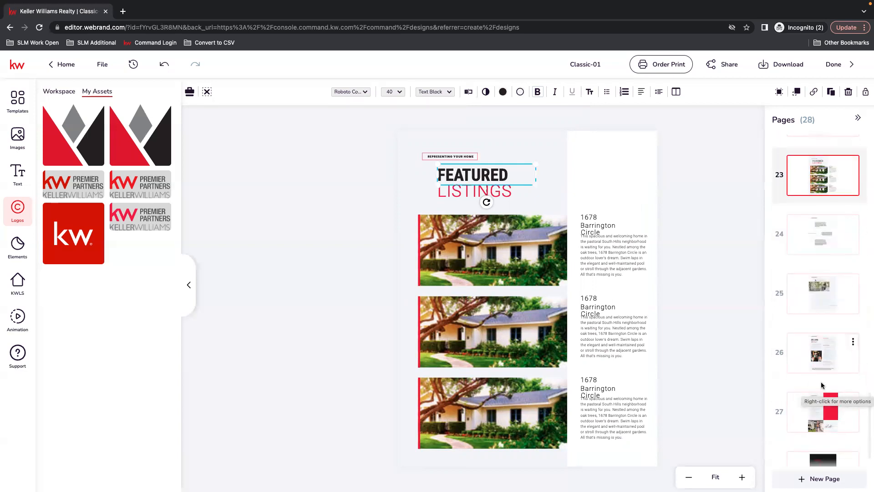
click(811, 234)
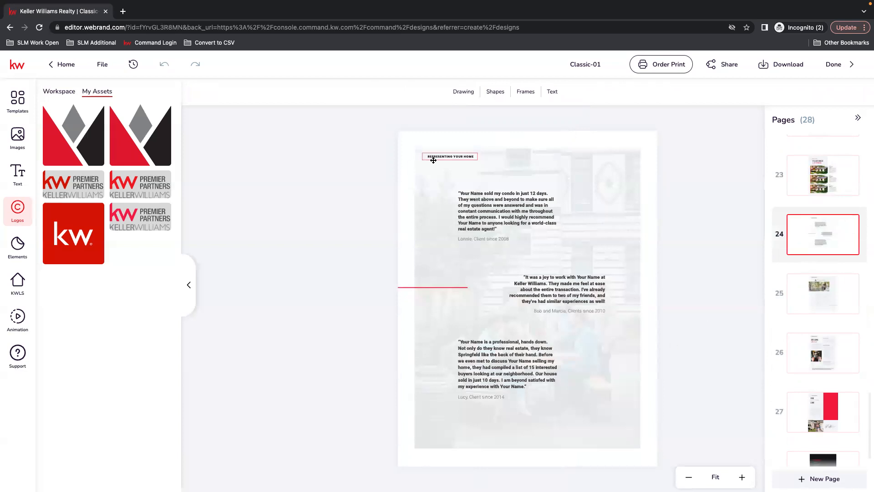
click(516, 233)
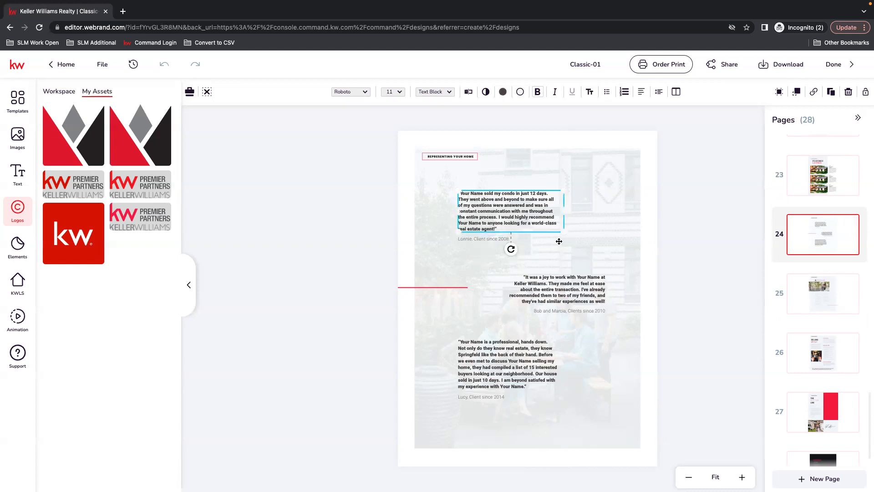
click(600, 289)
click(587, 312)
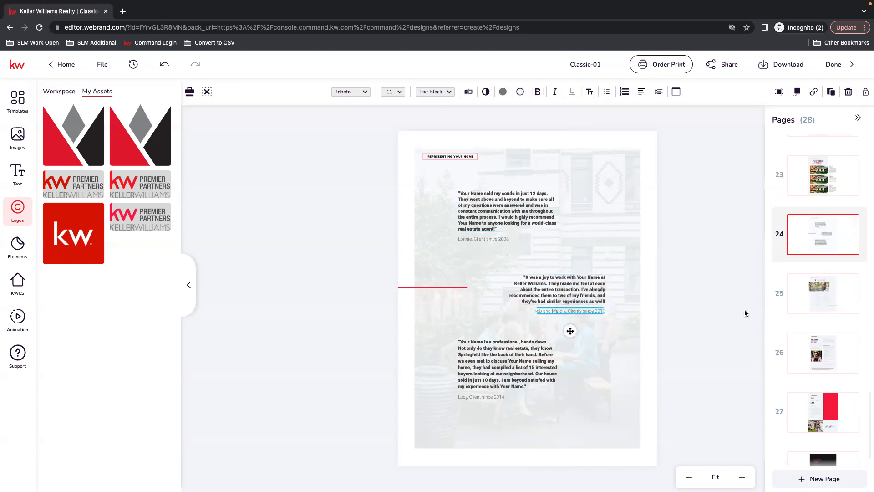
click(833, 299)
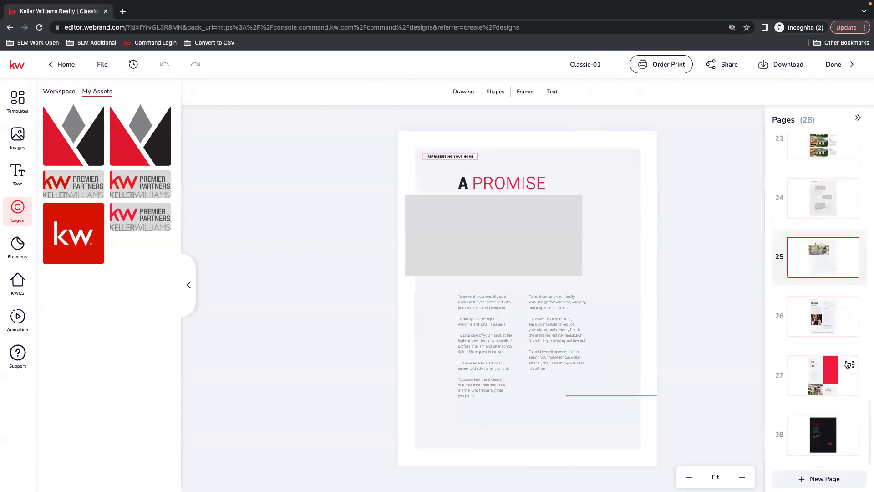
click(823, 306)
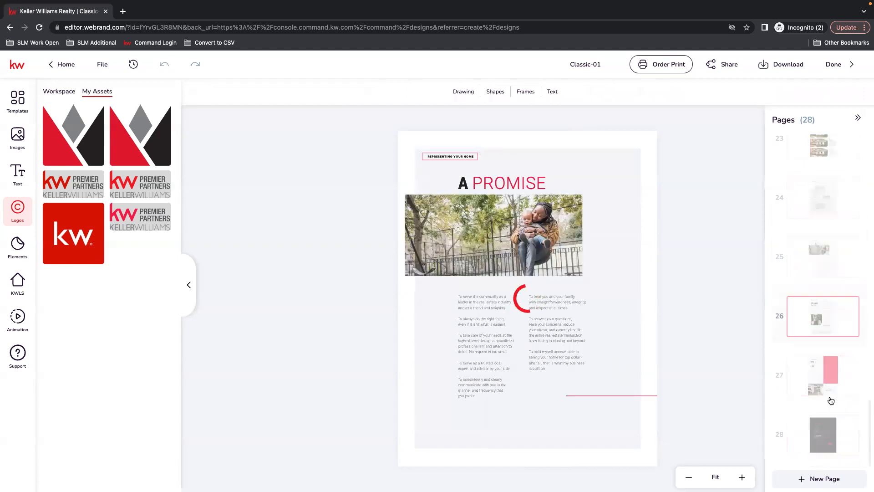
Step: Open The Bottom Line page, page 27, and browse the workspace images and their folder list
click(829, 368)
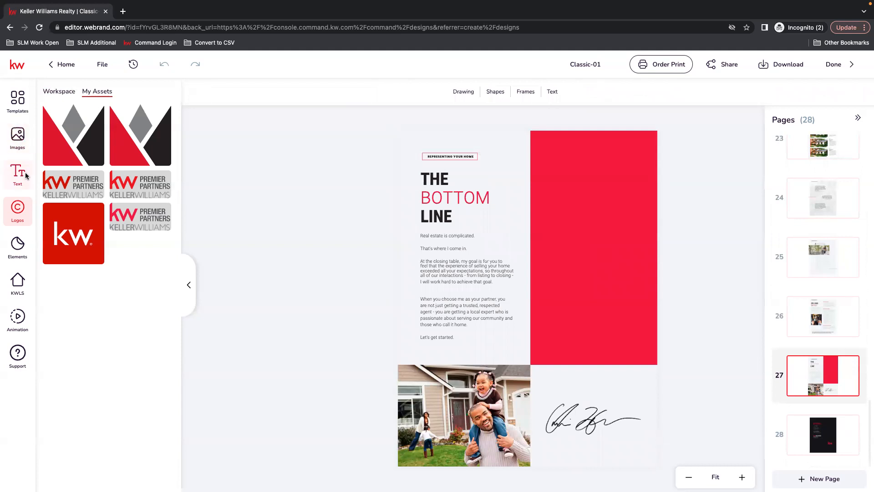
click(18, 137)
click(109, 93)
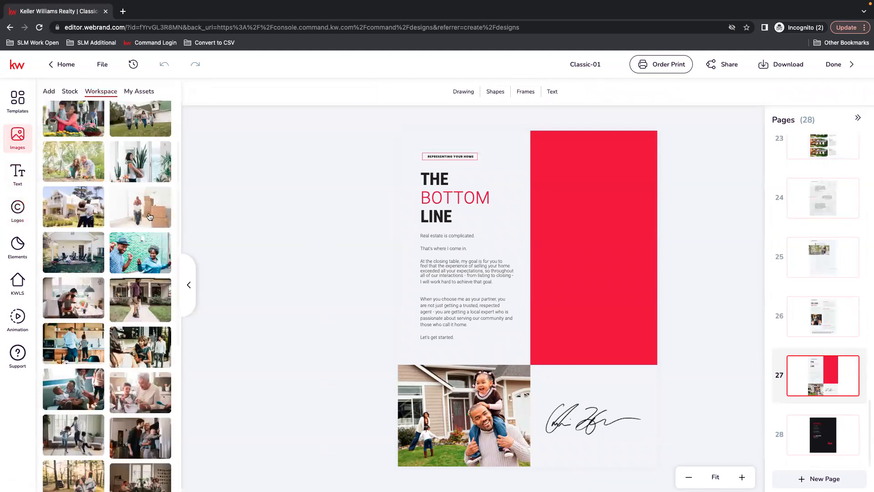
scroll(130, 195, up, 2)
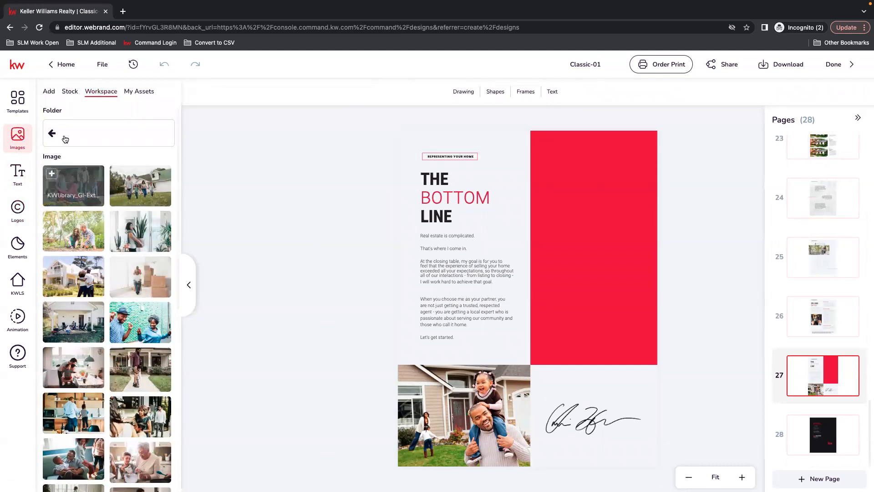
scroll(147, 380, down, 5)
scroll(147, 380, up, 2)
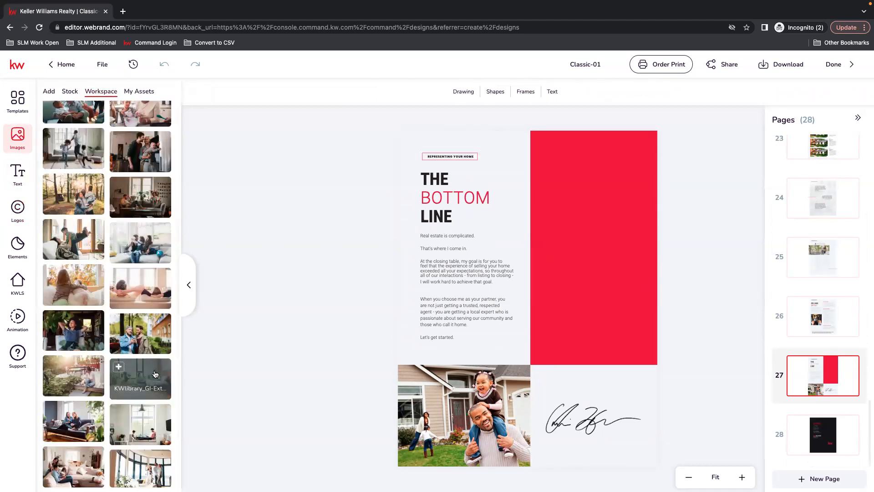
scroll(149, 345, up, 3)
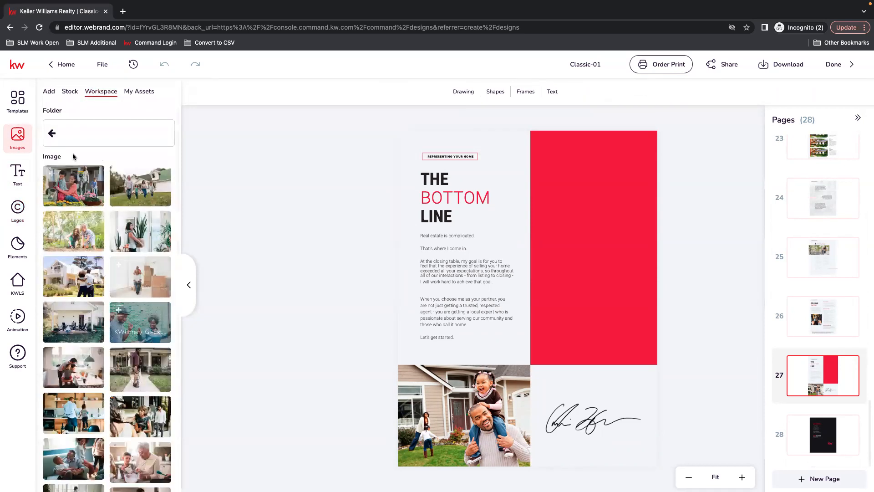
click(54, 135)
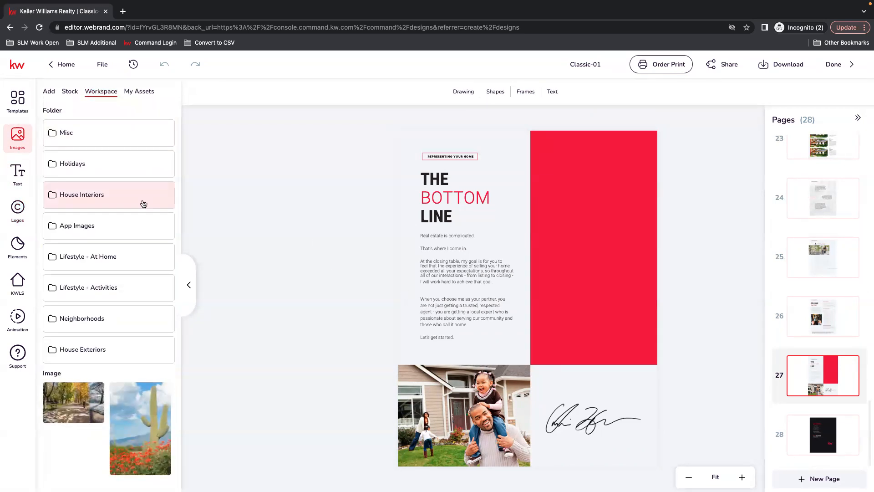
Step: Include the Free collection in the stock image filter and check the availability labels on the listed photos
click(73, 92)
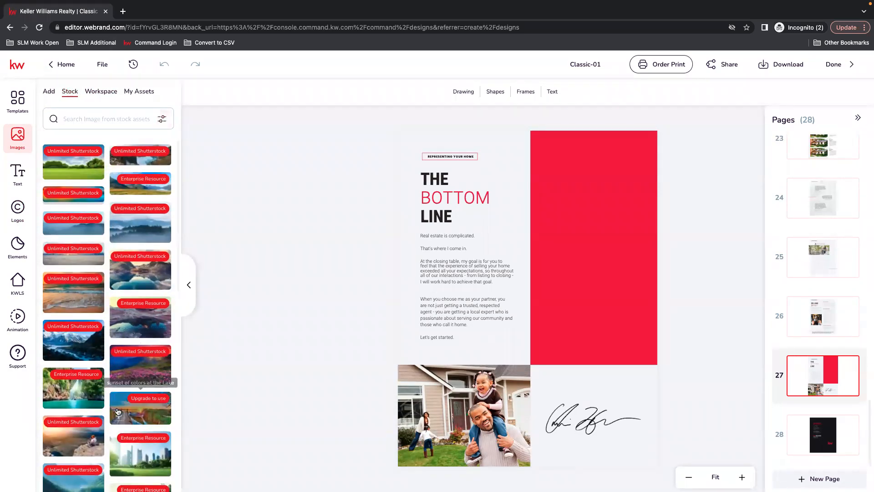
mouse_move(157, 400)
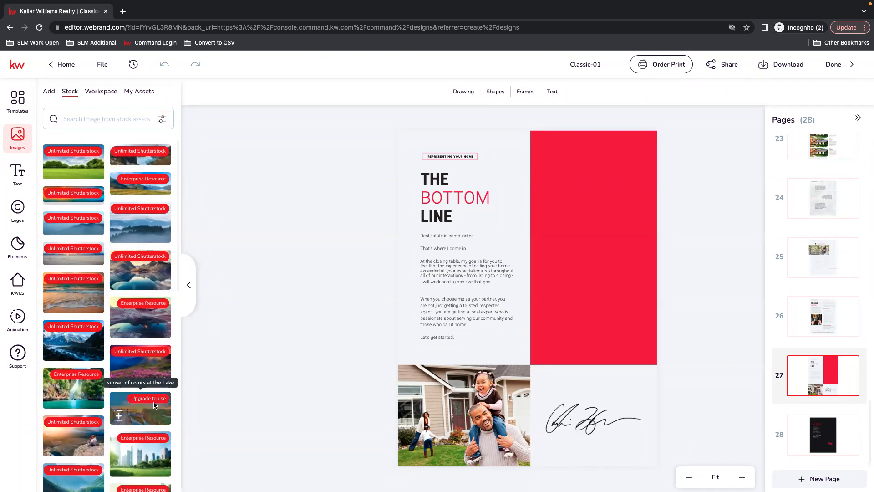
click(162, 118)
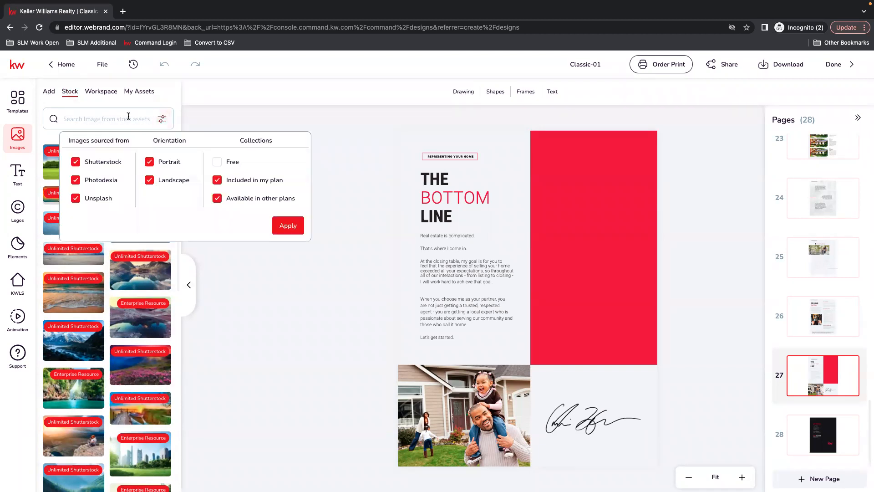
click(217, 161)
click(217, 180)
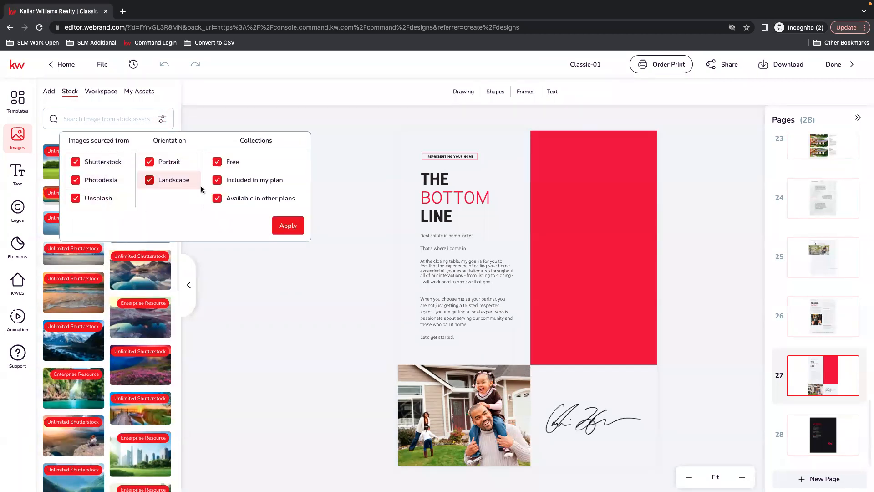
click(288, 225)
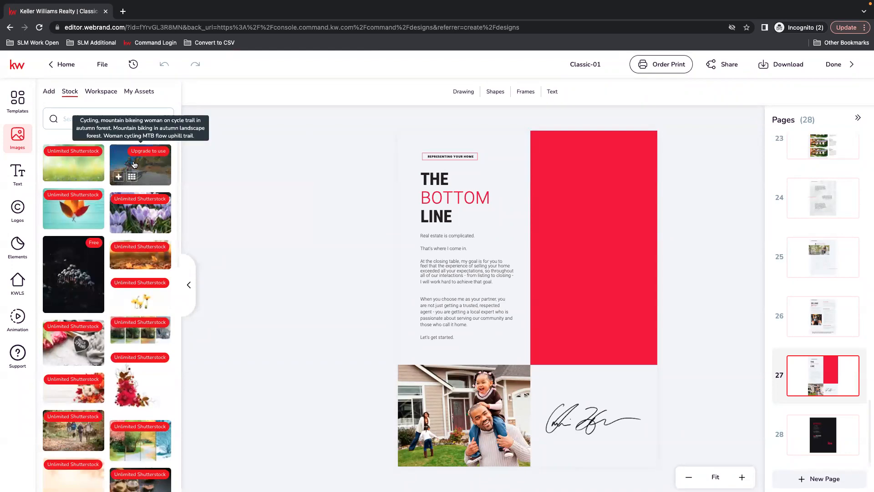
mouse_move(81, 280)
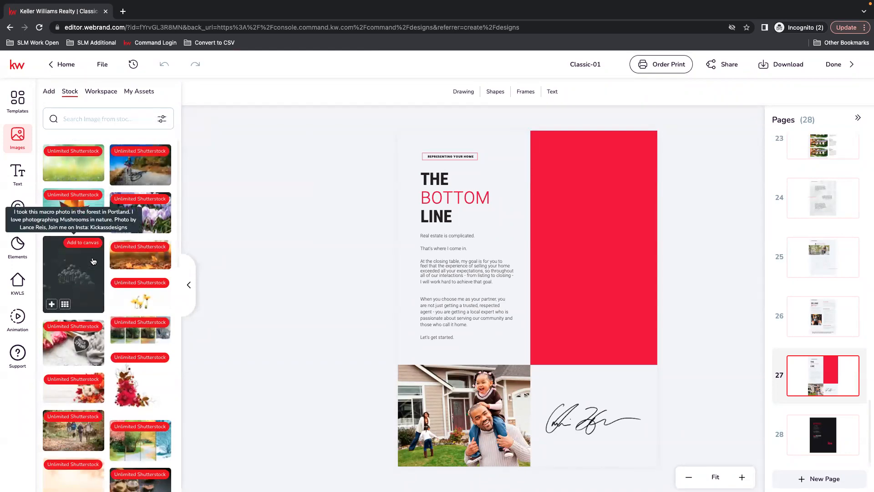
Step: Replace the family photo on page 27 with the free stock photo of the dog wearing sunglasses
scroll(93, 260, down, 4)
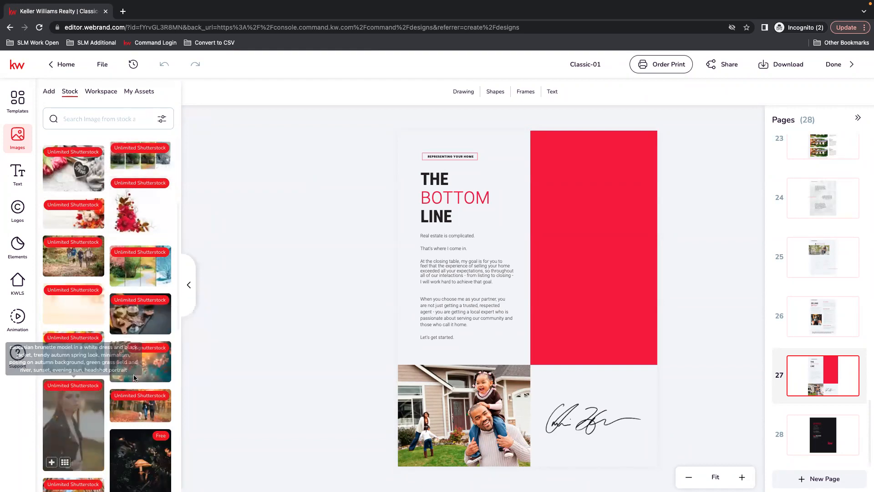
scroll(134, 377, down, 7)
click(80, 346)
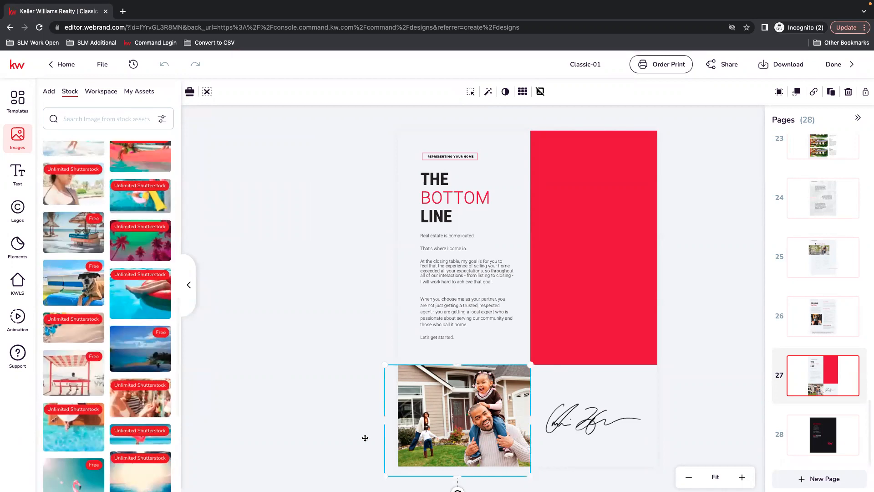
click(90, 270)
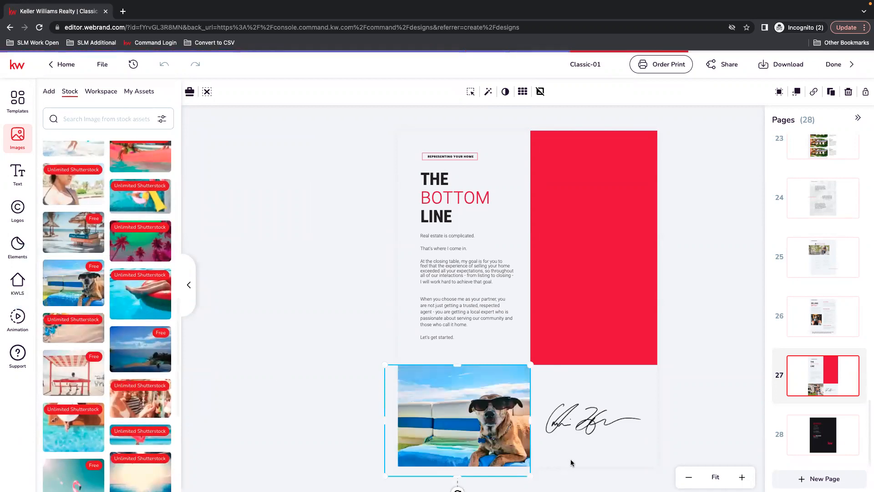
click(668, 430)
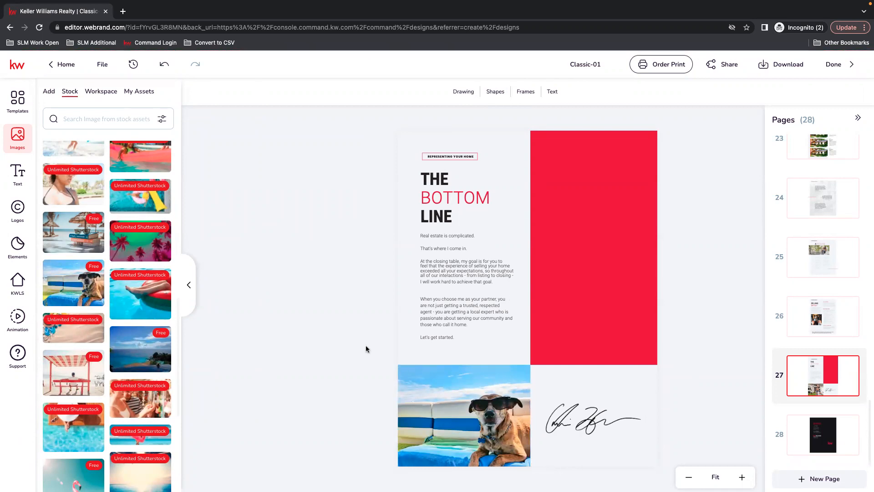
Step: Go to the contact page, page 28, and rename the design as Listing Presentation template
click(835, 433)
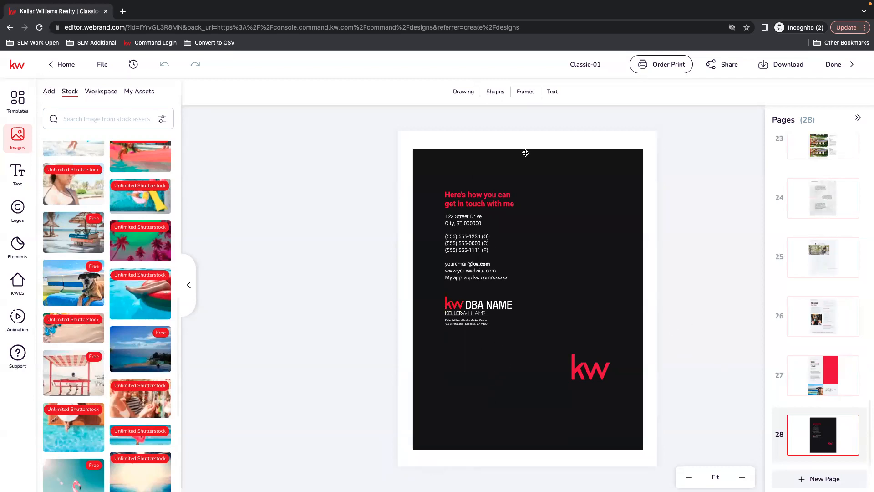
click(589, 64)
text(T)
text(isting Presenta)
text(tion templat)
text(e)
key(Return)
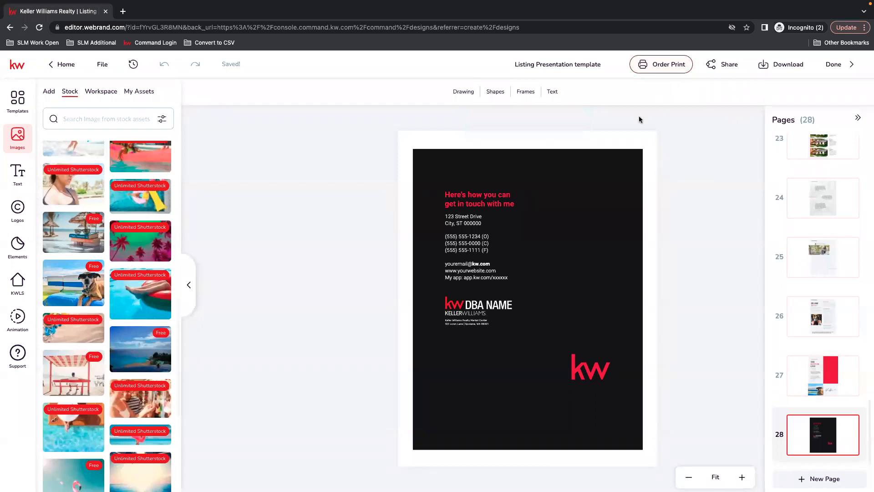
Step: Finish editing, make a copy of Listing Presentation template in the Designs list, and open that copy
click(836, 70)
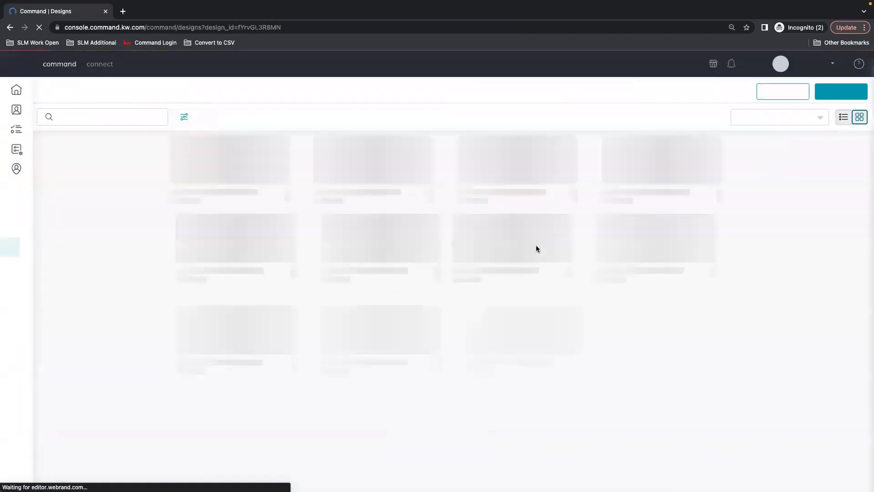
mouse_move(141, 223)
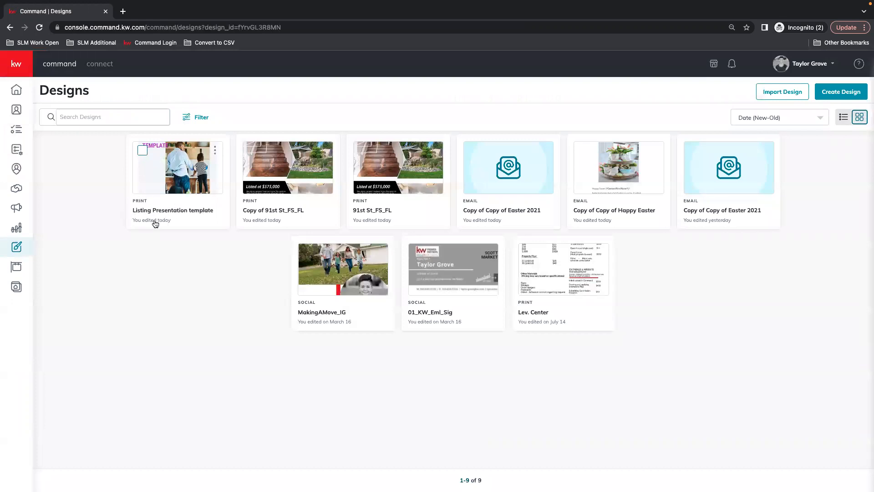
click(216, 151)
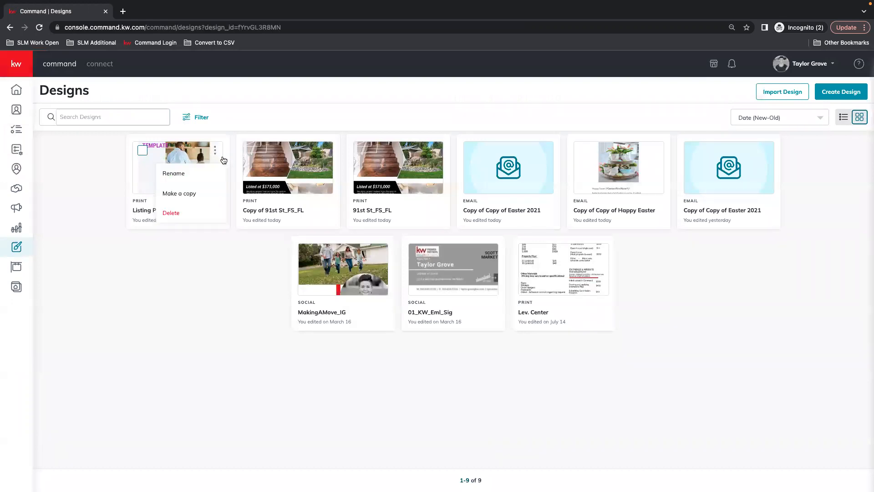
click(188, 196)
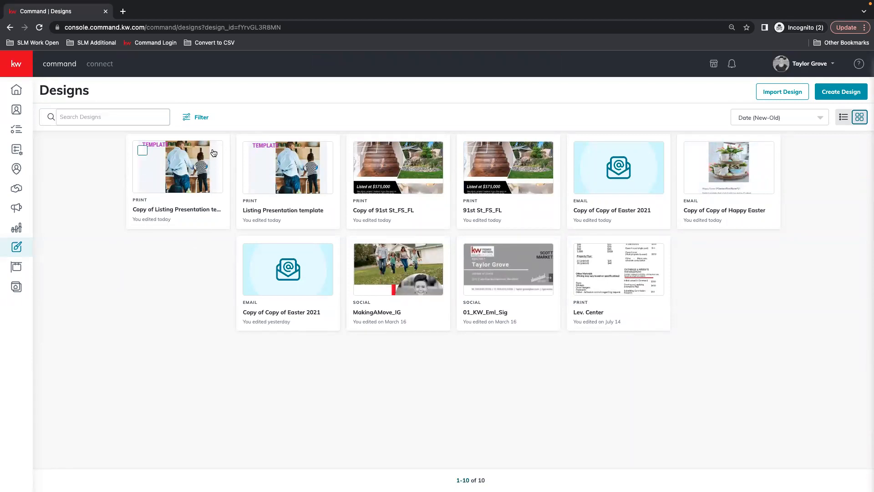
click(194, 166)
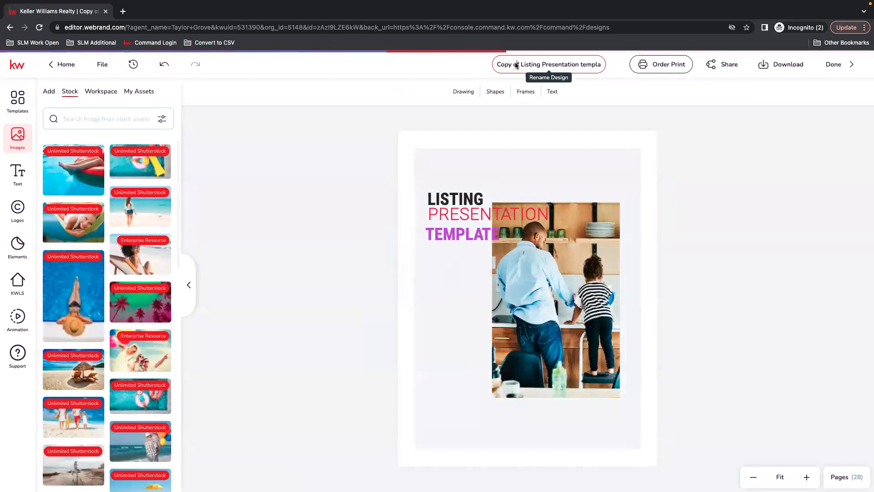
Step: Replace the word Copy in the duplicated design's title with the client's surname
double_click(504, 65)
text(SMI)
key(BackSpace)
key(BackSpace)
text(mith)
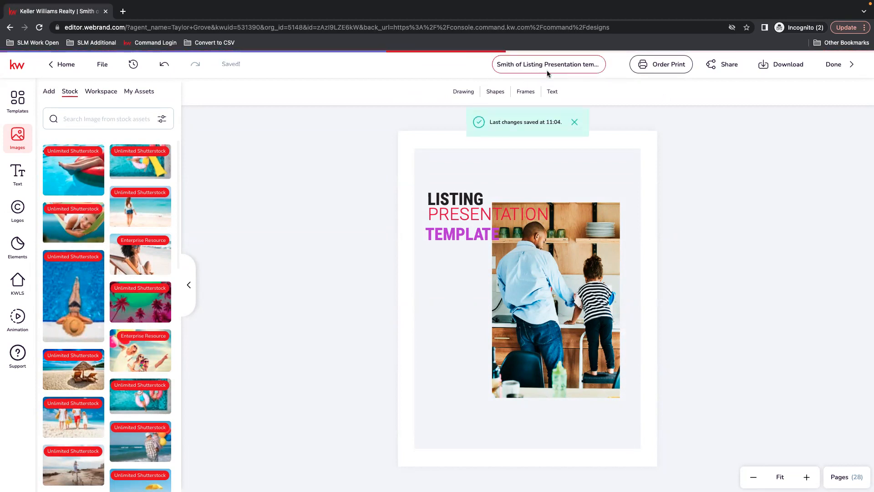
Step: Delete the purple TEMPLATE text from the cover page and go to page 2
click(476, 243)
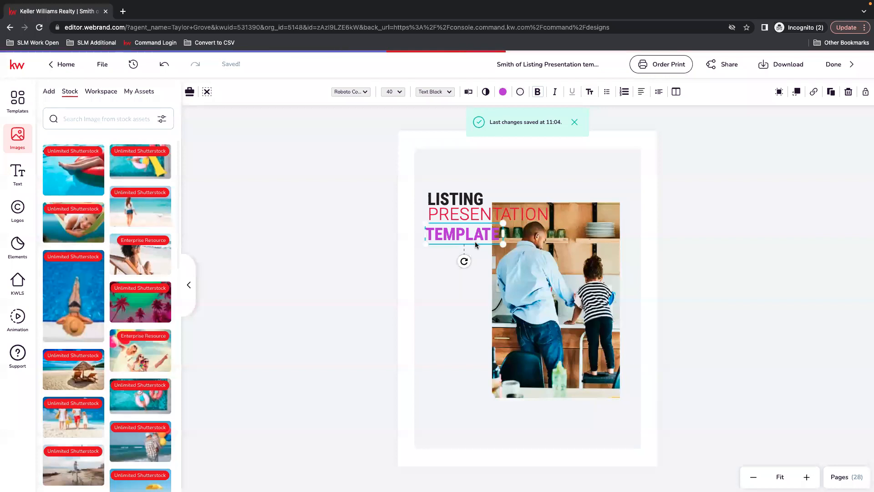
key(Delete)
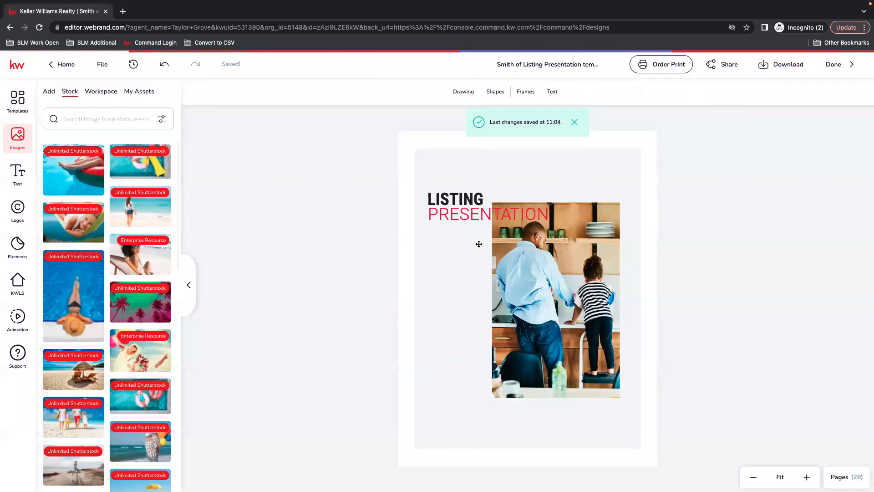
click(842, 476)
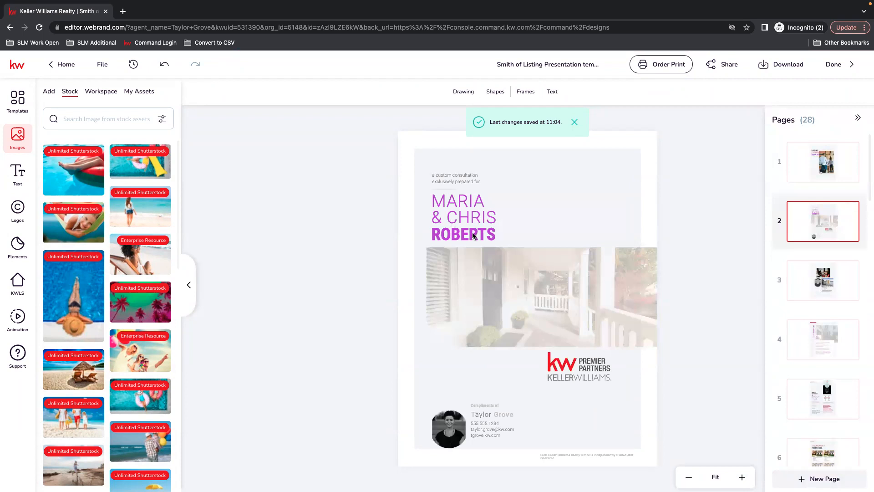
Step: Open the client surname text on page 2 for editing, discard that edit, and close the design with its changes saved
click(474, 236)
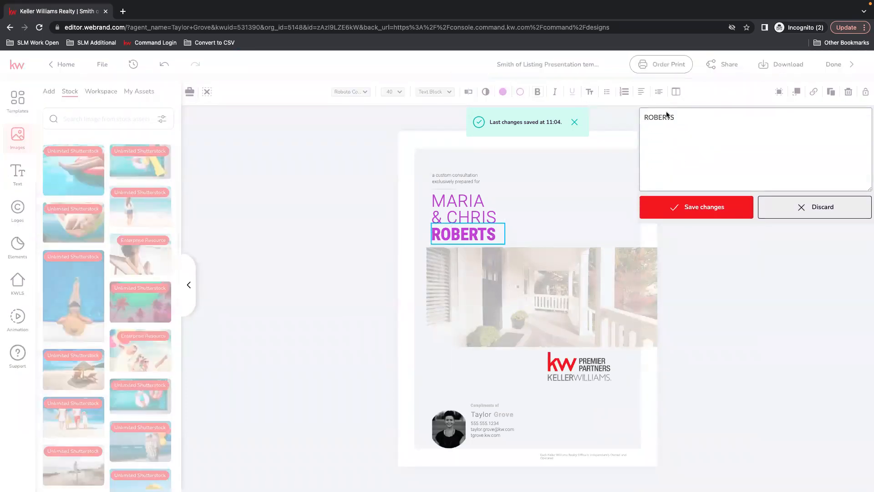
click(793, 205)
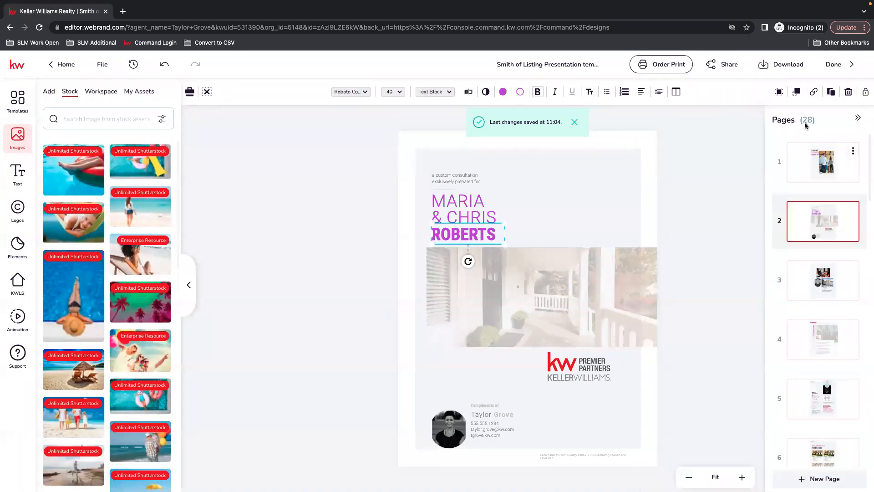
click(841, 63)
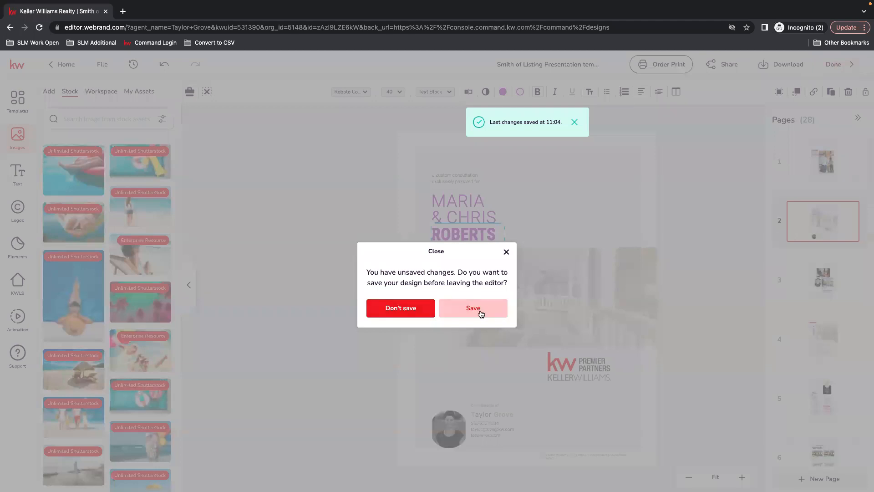
click(483, 308)
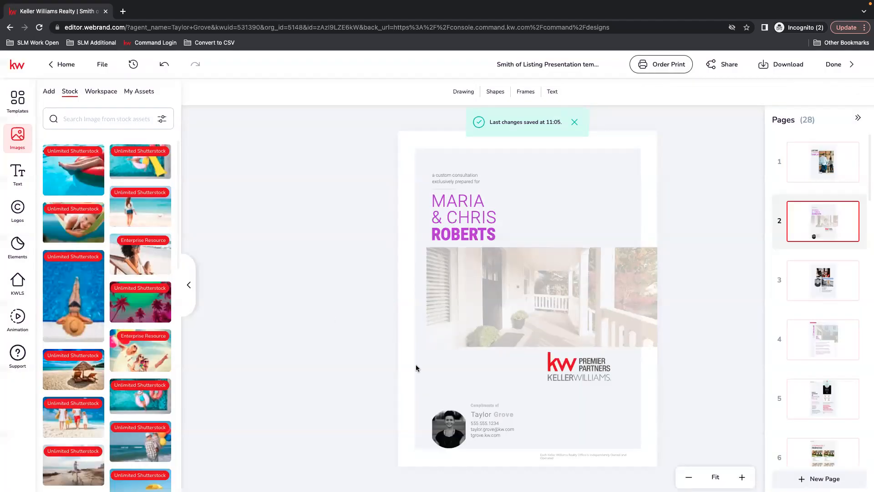